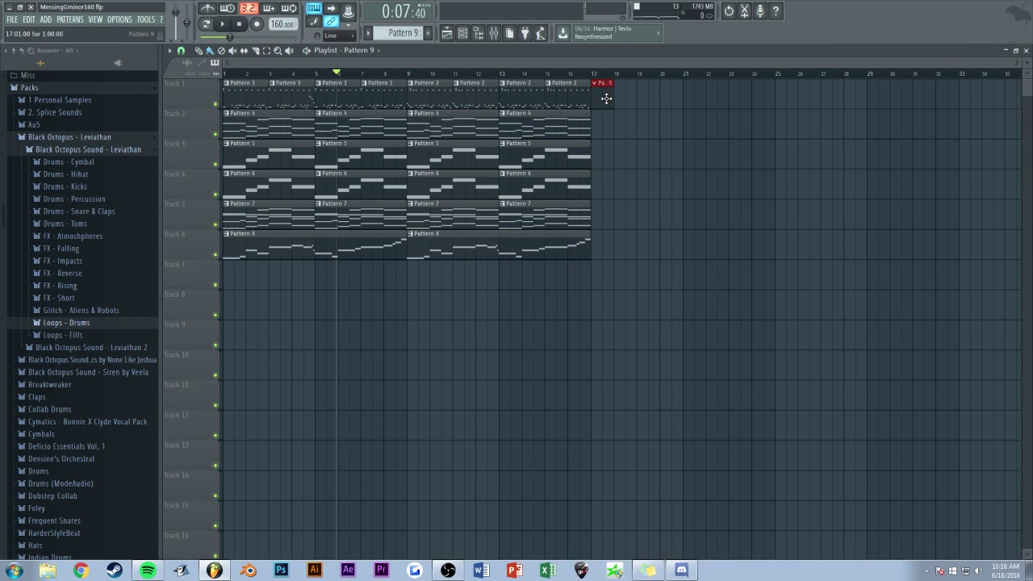
# Step: In Pattern 9's Superior Drummer 2 piano roll, place a C3 note on beat one and a D3 note on beat two
pyautogui.press('F6')
pyautogui.press('F7')
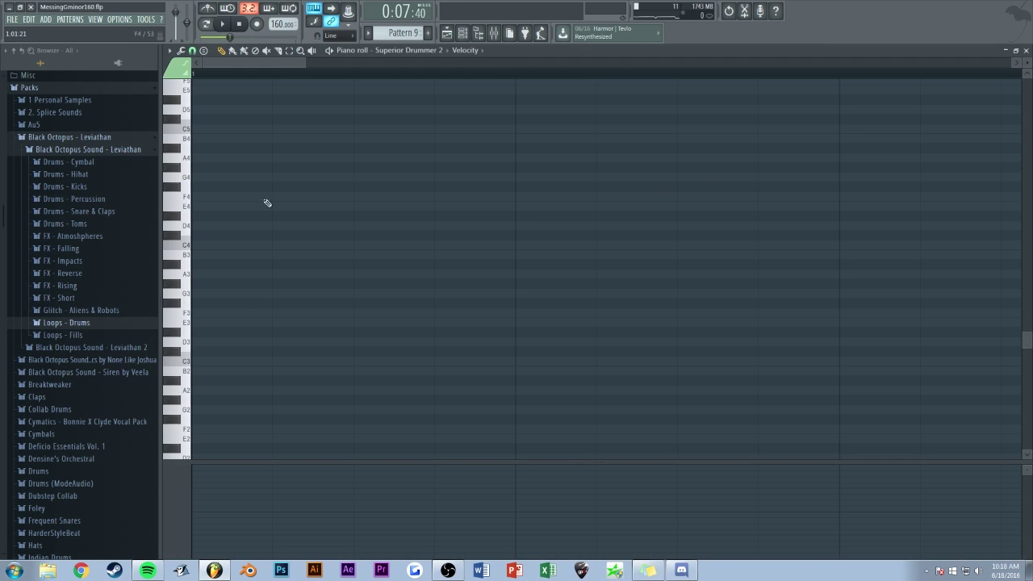
pyautogui.scroll(-2, 258, 242)
pyautogui.click(237, 284)
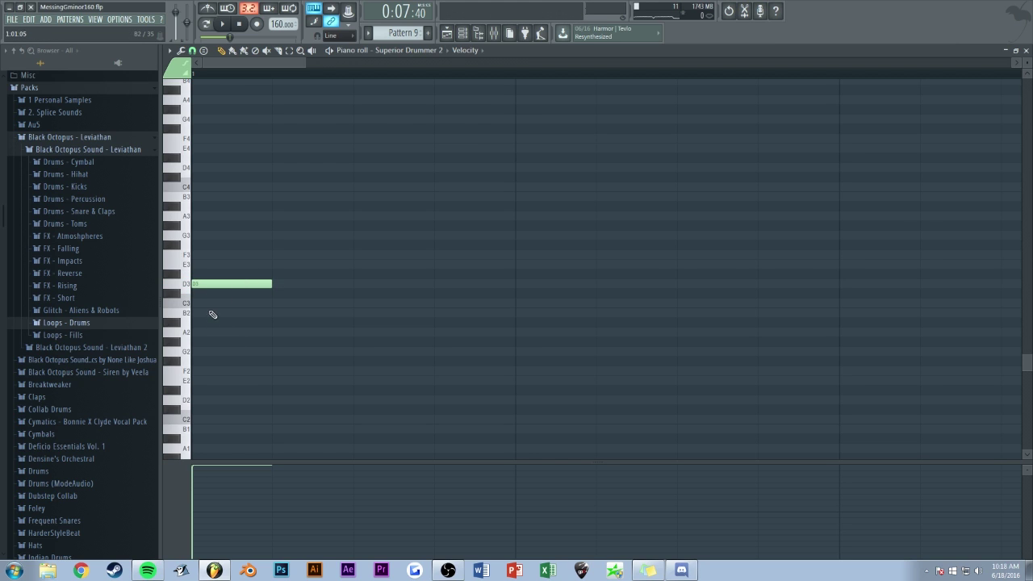
pyautogui.moveTo(226, 284); pyautogui.dragTo(556, 282)
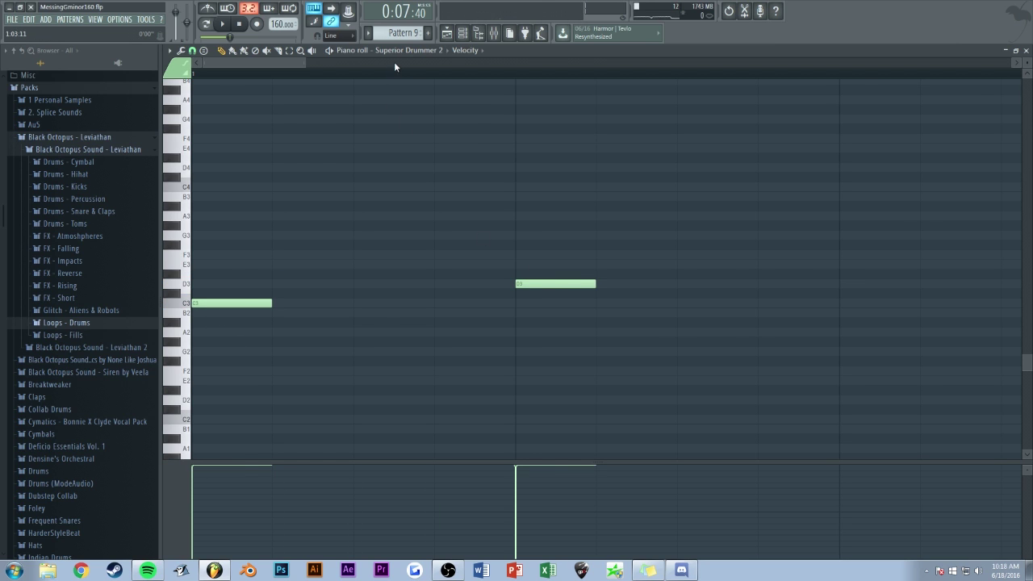
# Step: Switch playback to the pattern, then add a C3 note between beats two and three and a C#3 note on beat three
pyautogui.scroll(-4, 395, 63)
pyautogui.click(330, 52)
pyautogui.press('space')
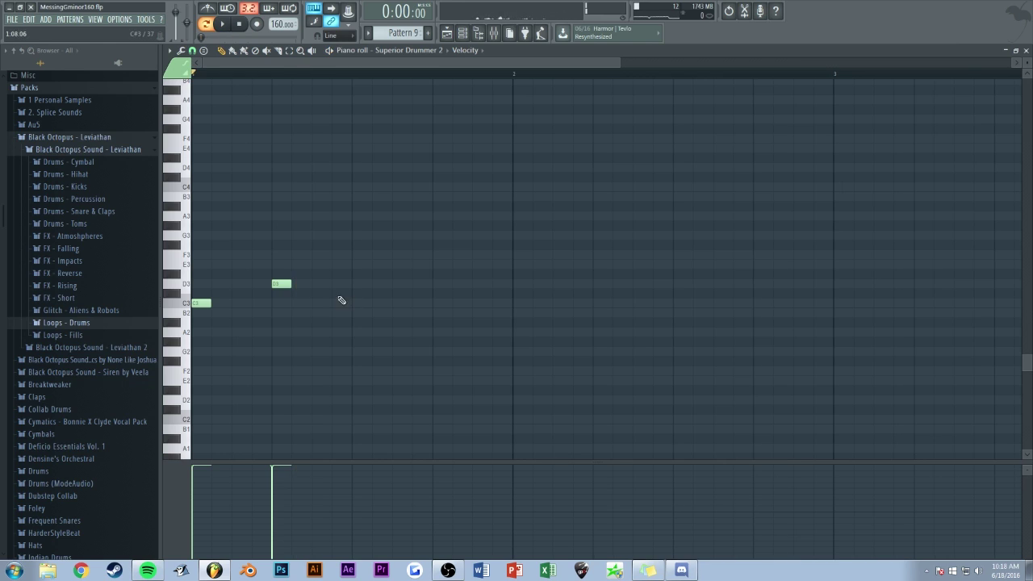
pyautogui.click(321, 302)
pyautogui.click(358, 292)
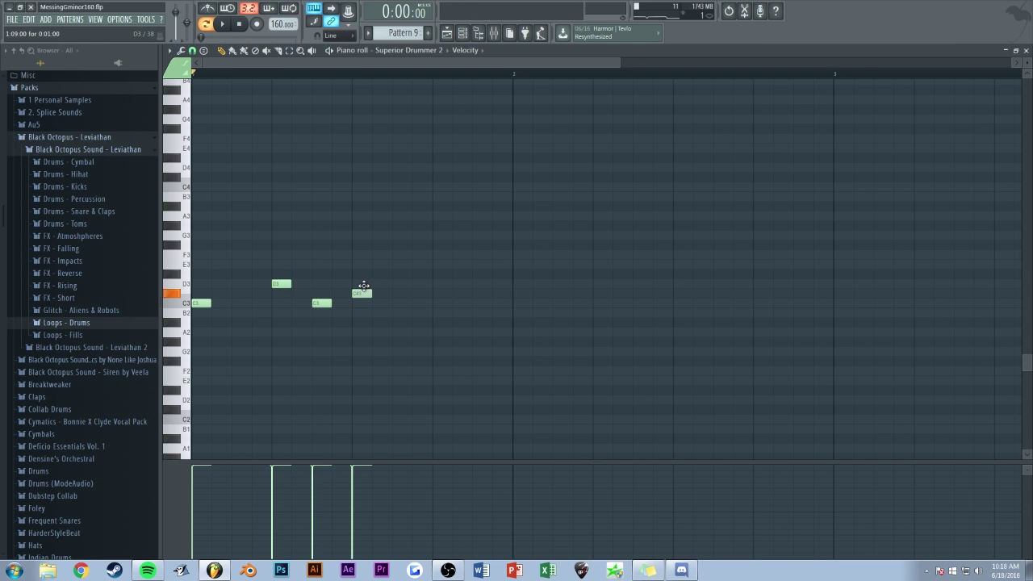
# Step: Move the beat-two note down to C#3 and add a C3 just before beat four and a C#3 on beat four
pyautogui.moveTo(284, 282); pyautogui.dragTo(284, 292)
pyautogui.press('space')
pyautogui.press('space')
pyautogui.click(418, 303)
pyautogui.press('space')
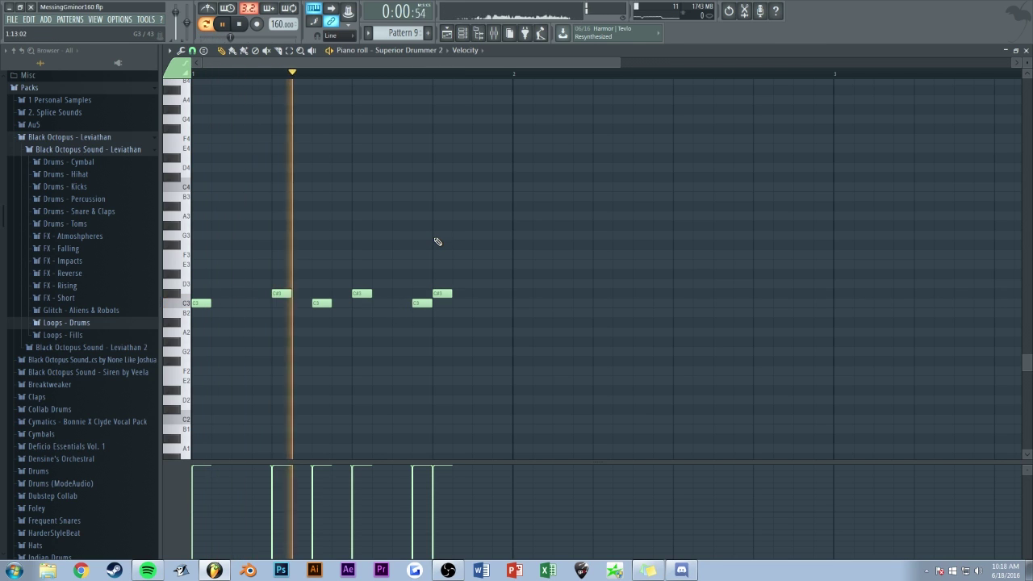
# Step: Add F4 notes on beats two and four of the drum pattern and play it back
pyautogui.press('space')
pyautogui.click(276, 140)
pyautogui.press('space')
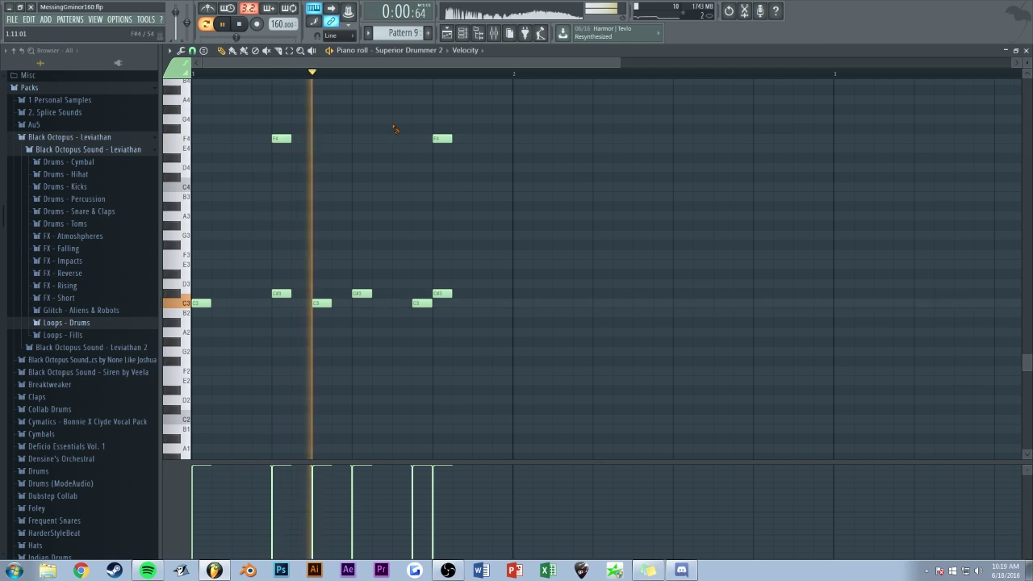
# Step: Duplicate the Pattern 9 clip repeatedly along Track 1 so it fills bars 17 through 24
pyautogui.scroll(1, 368, 176)
pyautogui.press('Escape')
pyautogui.moveTo(235, 62); pyautogui.dragTo(485, 62)
pyautogui.keyDown('ctrl'); pyautogui.click(452, 95); pyautogui.keyUp('ctrl')
pyautogui.hotkey('ctrl', 'b')
pyautogui.hotkey('ctrl', 'b')
pyautogui.hotkey('ctrl', 'b')
pyautogui.hotkey('ctrl', 'b')
pyautogui.hotkey('ctrl', 'b')
pyautogui.hotkey('ctrl', 'b')
pyautogui.hotkey('ctrl', 'b')
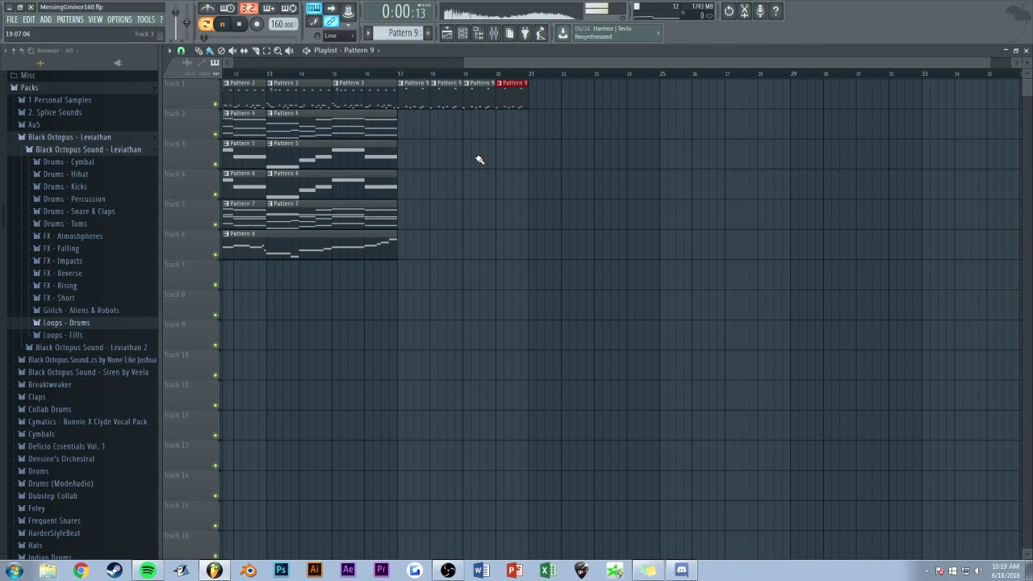
# Step: Play the song from bar 15 to hear the transition into the Pattern 9 clips
pyautogui.click(331, 74)
pyautogui.press('space')
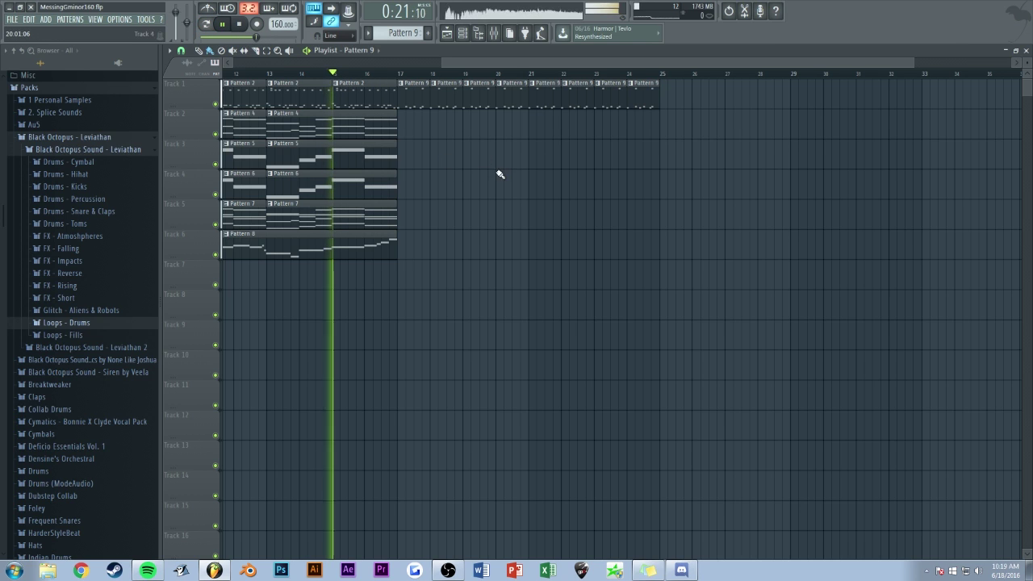
pyautogui.scroll(2, 496, 107)
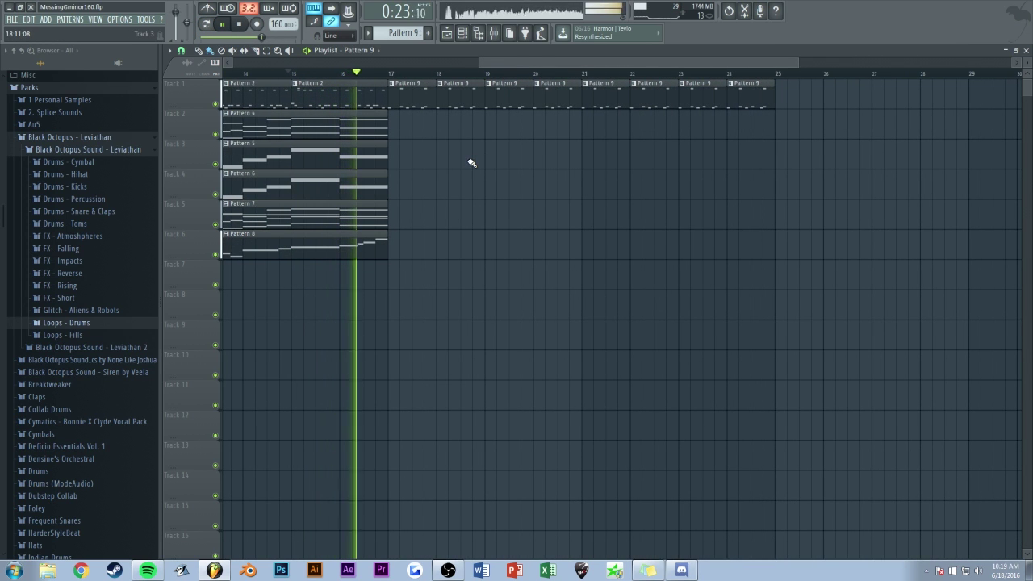
pyautogui.scroll(-4, 512, 78)
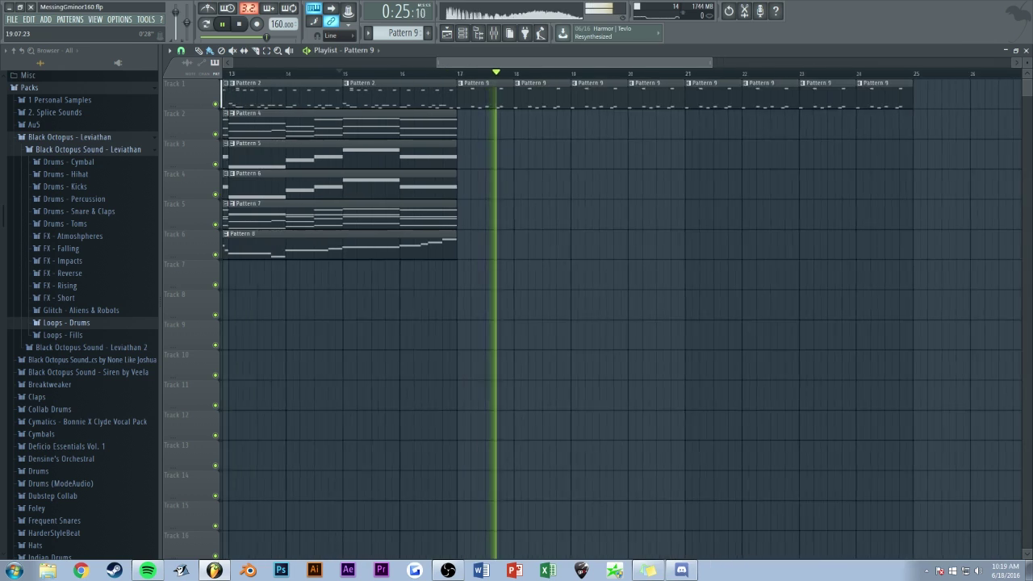
pyautogui.press('space')
# Step: Place the Lev_Riser_110_8_Finisher sample from the FX - Rising folder on Track 7 at bar 9
pyautogui.click(72, 286)
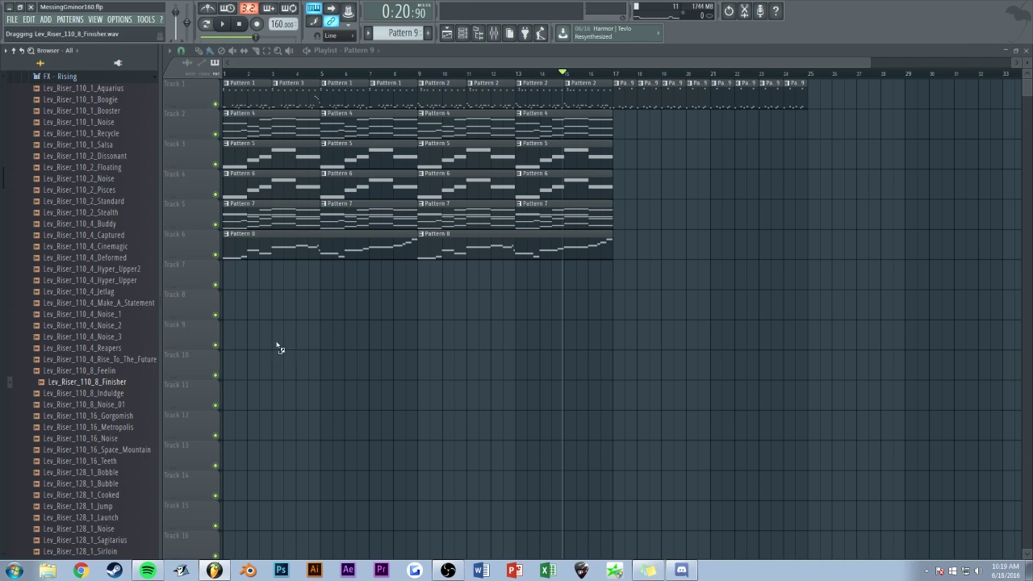
pyautogui.moveTo(410, 275)
pyautogui.mouseDown()
pyautogui.moveTo(365, 274)
pyautogui.moveTo(424, 274)
pyautogui.mouseUp()
pyautogui.press('space')
pyautogui.press('space')
# Step: Assign the Lev_Riser_110_8_Finisher channel to mixer track 26
pyautogui.doubleClick(588, 275)
pyautogui.click(499, 169)
pyautogui.moveTo(455, 141); pyautogui.dragTo(778, 175)
# Step: Name mixer track 26 "riser" and lower its volume
pyautogui.doubleClick(469, 253)
pyautogui.write('riser')
pyautogui.press('Return')
pyautogui.moveTo(468, 359); pyautogui.dragTo(469, 389)
pyautogui.press('space')
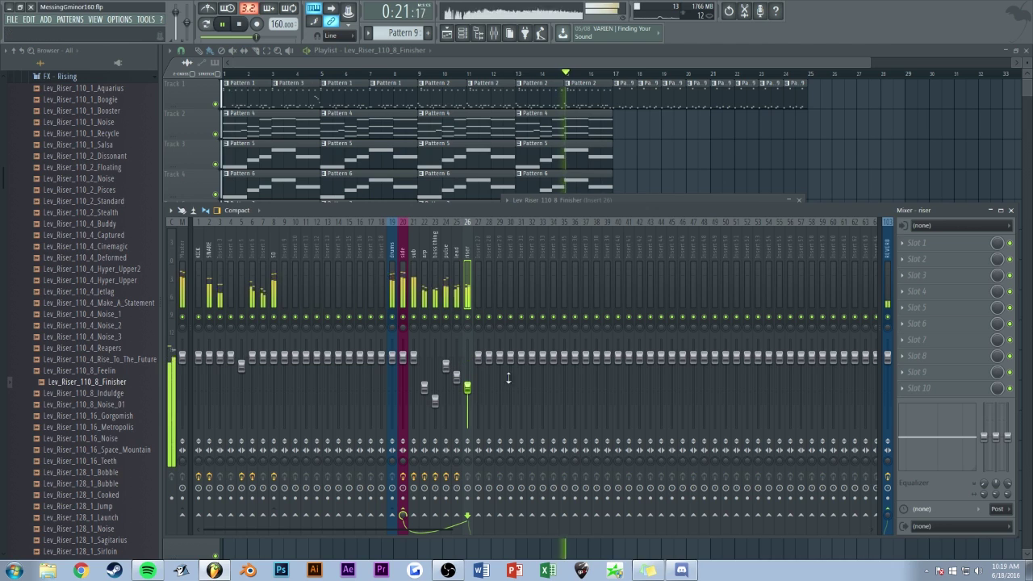
# Step: Load a parametric EQ in the riser mixer track's first effect slot and lower one of its bands
pyautogui.click(921, 244)
pyautogui.click(906, 476)
pyautogui.moveTo(397, 271); pyautogui.dragTo(411, 292)
pyautogui.click(580, 184)
# Step: Listen to the riser leading into bar 17, then return the playhead to the start of the song
pyautogui.click(554, 60)
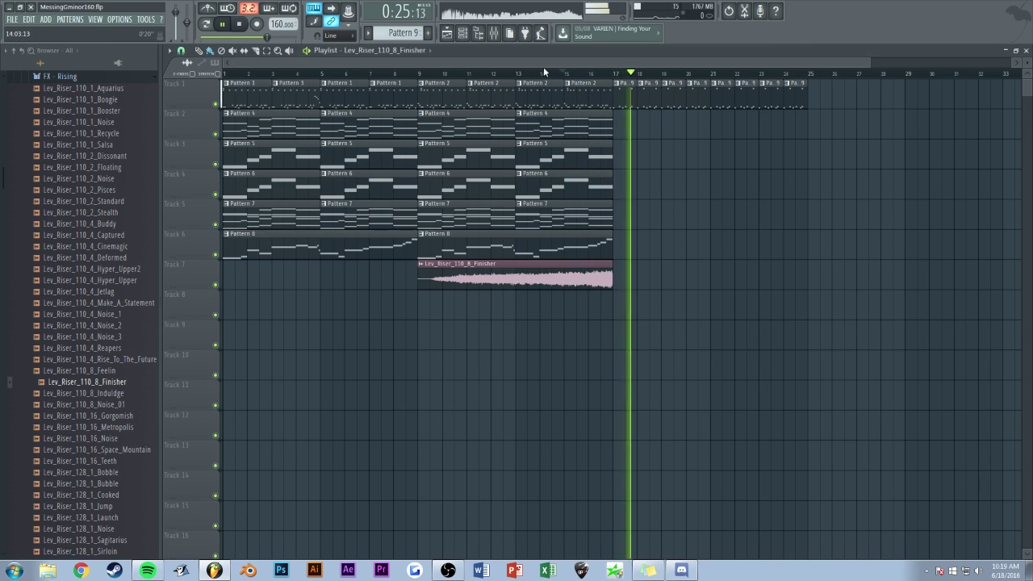
pyautogui.scroll(2, 550, 73)
pyautogui.press('space')
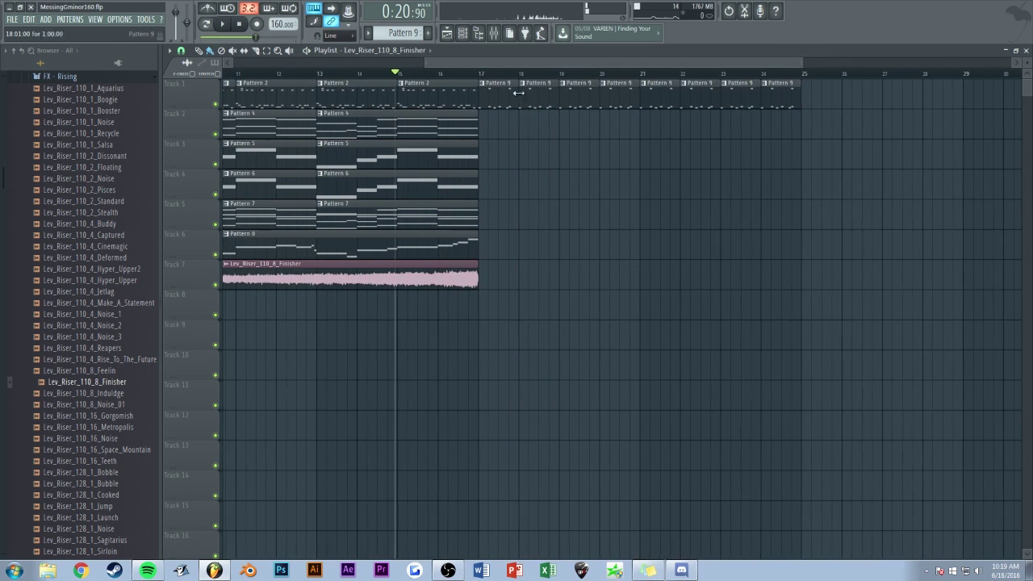
pyautogui.scroll(-3, 477, 81)
pyautogui.moveTo(473, 78); pyautogui.dragTo(190, 81)
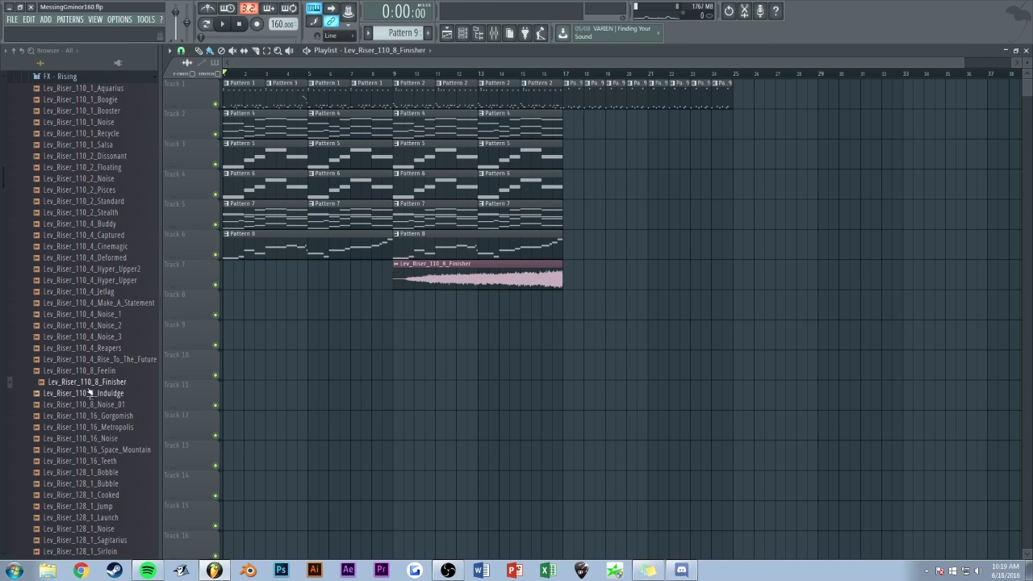
# Step: Place the Lev_Riser_110_8_Noise_01 sample on Track 8 at bar 9 and assign its channel to mixer track 27
pyautogui.moveTo(84, 409); pyautogui.dragTo(464, 312)
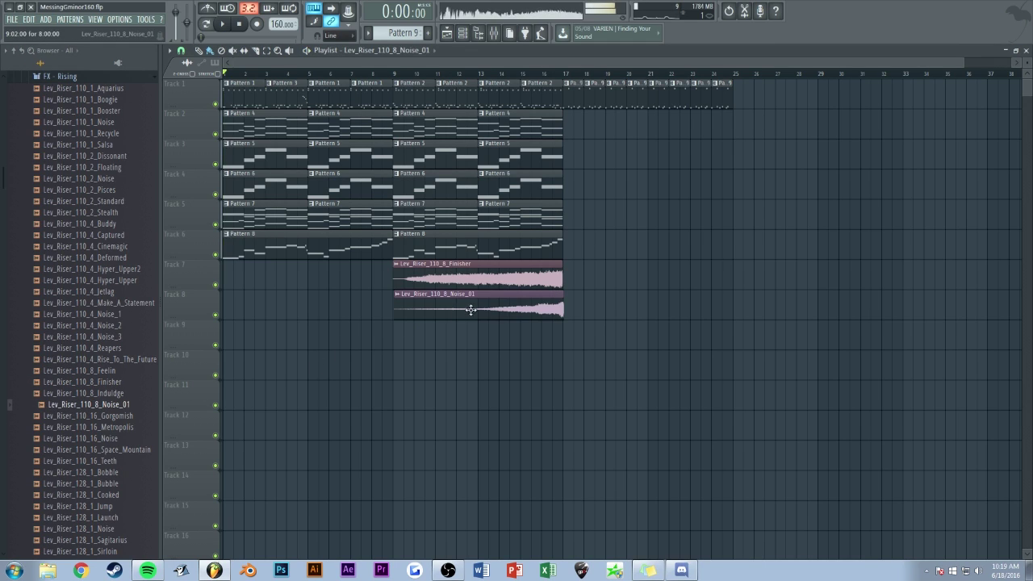
pyautogui.doubleClick(486, 309)
pyautogui.press('F9')
pyautogui.moveTo(476, 156); pyautogui.dragTo(749, 219)
pyautogui.click(339, 283)
pyautogui.moveTo(630, 223); pyautogui.dragTo(754, 267)
pyautogui.moveTo(871, 275); pyautogui.dragTo(872, 249)
# Step: Name mixer track 27 "noise riser" and lower its volume
pyautogui.doubleClick(479, 251)
pyautogui.write('noise riser')
pyautogui.press('Return')
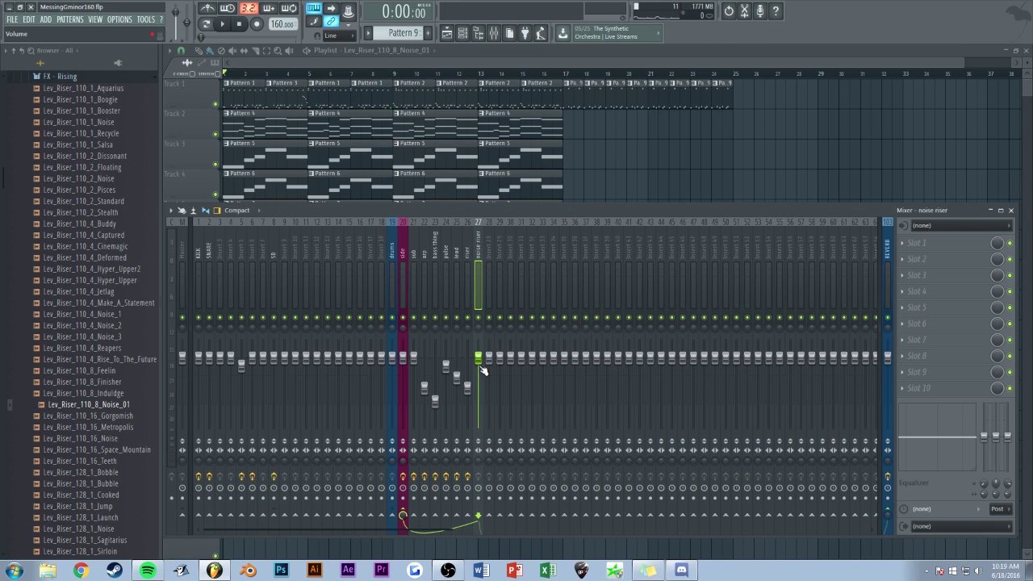
pyautogui.press('space')
pyautogui.moveTo(477, 356); pyautogui.dragTo(478, 386)
pyautogui.rightClick(630, 157)
# Step: Place the Lev_Impact_Clap sample from the FX - Impacts folder on Track 7 at bar 17
pyautogui.scroll(6, 34, 212)
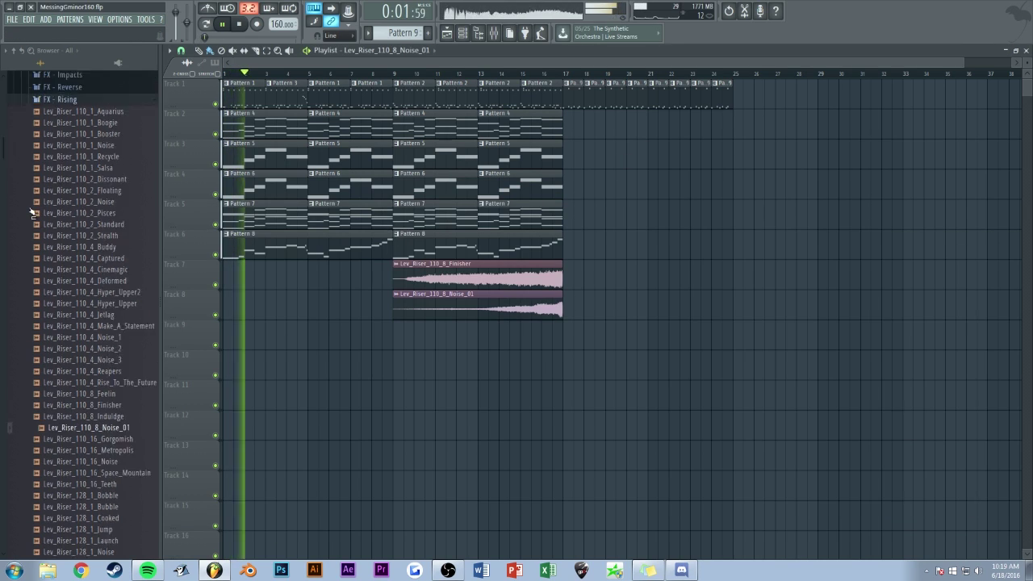
pyautogui.click(60, 278)
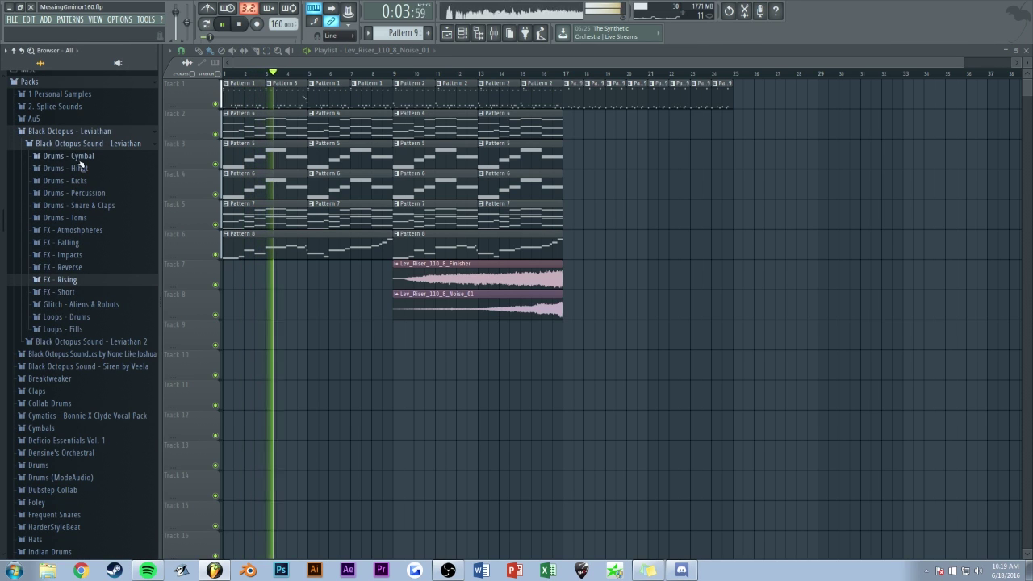
pyautogui.click(36, 255)
pyautogui.scroll(-10, 89, 322)
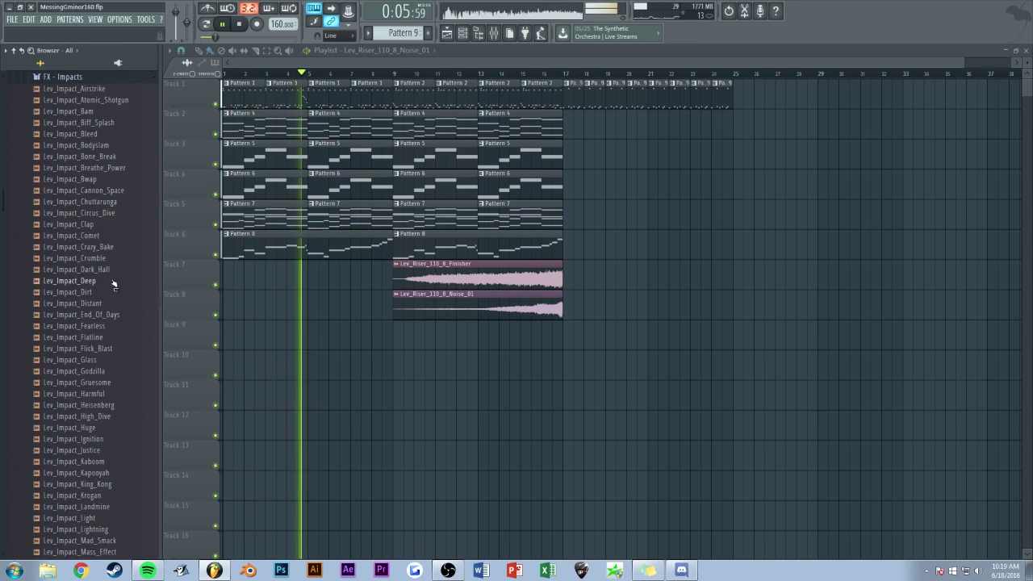
pyautogui.scroll(-4, 92, 337)
pyautogui.press('space')
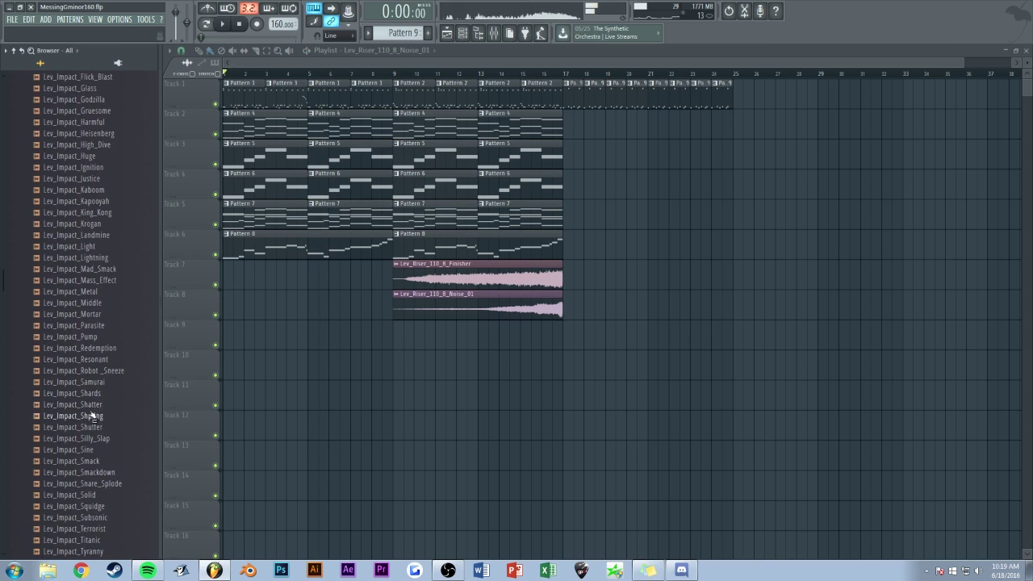
pyautogui.scroll(9, 93, 363)
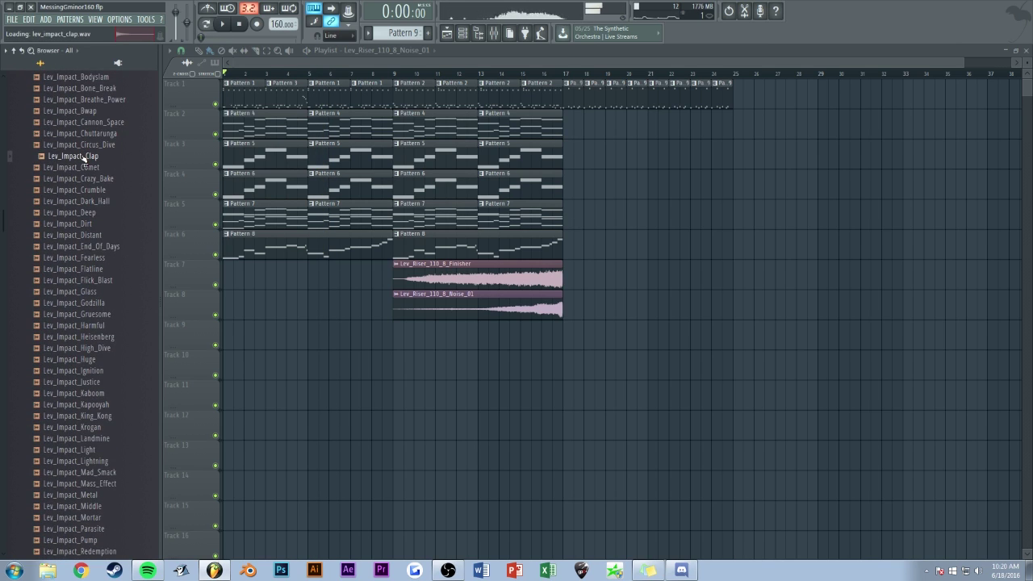
pyautogui.moveTo(614, 257); pyautogui.dragTo(601, 274)
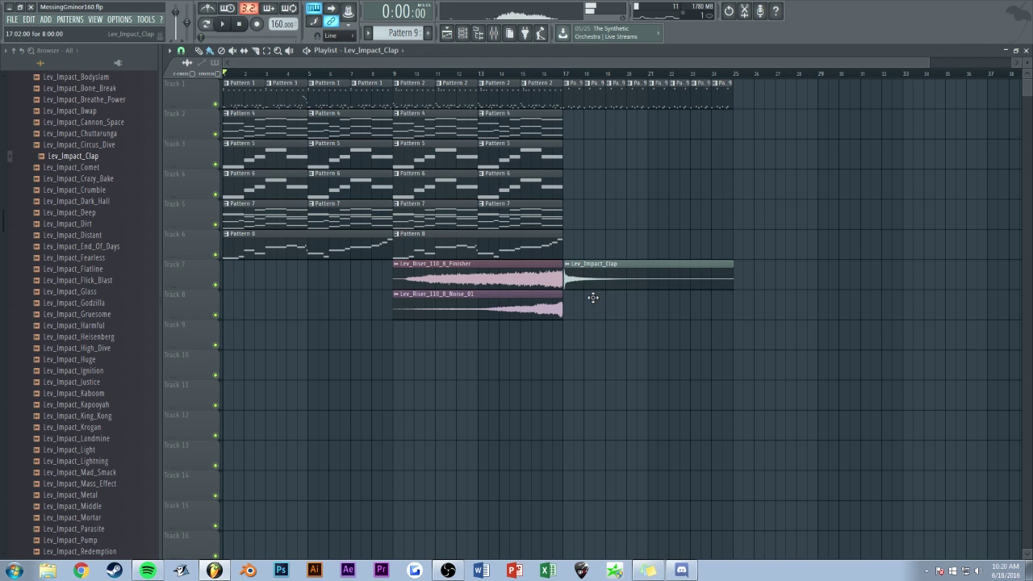
# Step: Assign the Lev_Impact_Clap channel to mixer track 9
pyautogui.doubleClick(591, 281)
pyautogui.press('F9')
pyautogui.moveTo(488, 169); pyautogui.dragTo(711, 223)
pyautogui.moveTo(750, 240); pyautogui.dragTo(743, 212)
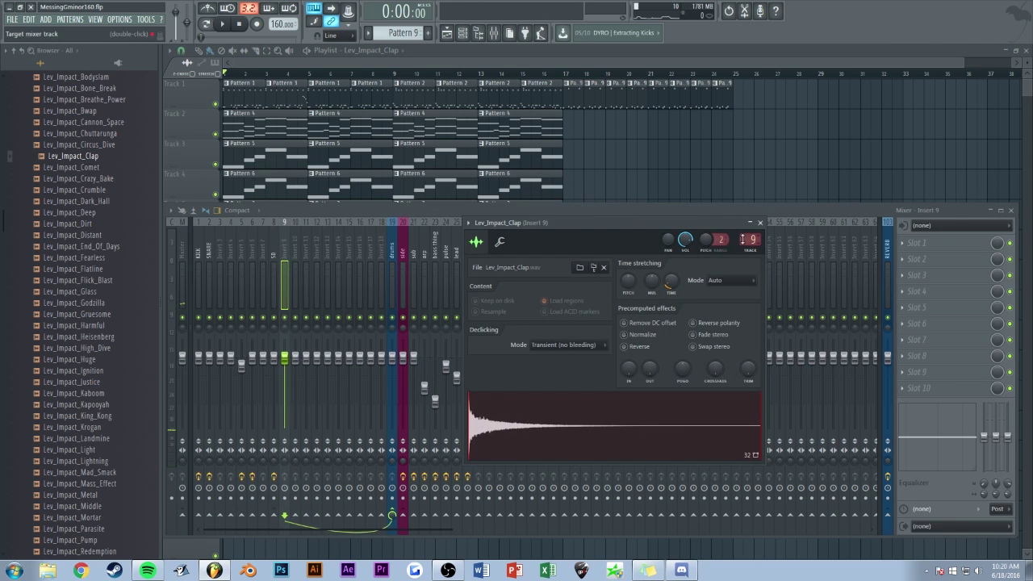
# Step: Name mixer track 9 "clap impact" and lower its volume
pyautogui.doubleClick(282, 251)
pyautogui.write('clap')
pyautogui.press('Return')
pyautogui.moveTo(284, 367); pyautogui.dragTo(284, 389)
pyautogui.doubleClick(284, 255)
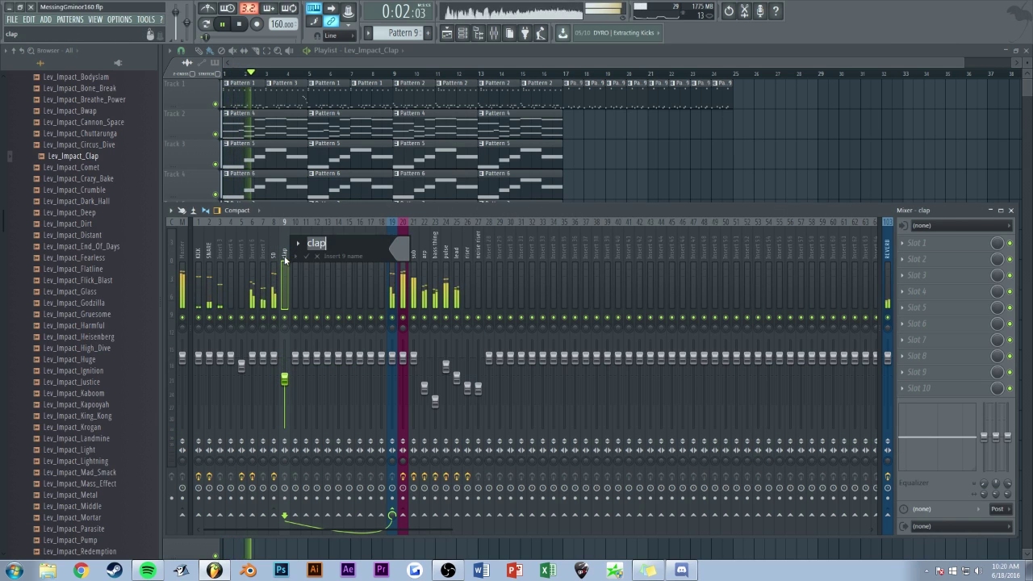
pyautogui.press('Right')
pyautogui.write('impact')
pyautogui.press('Return')
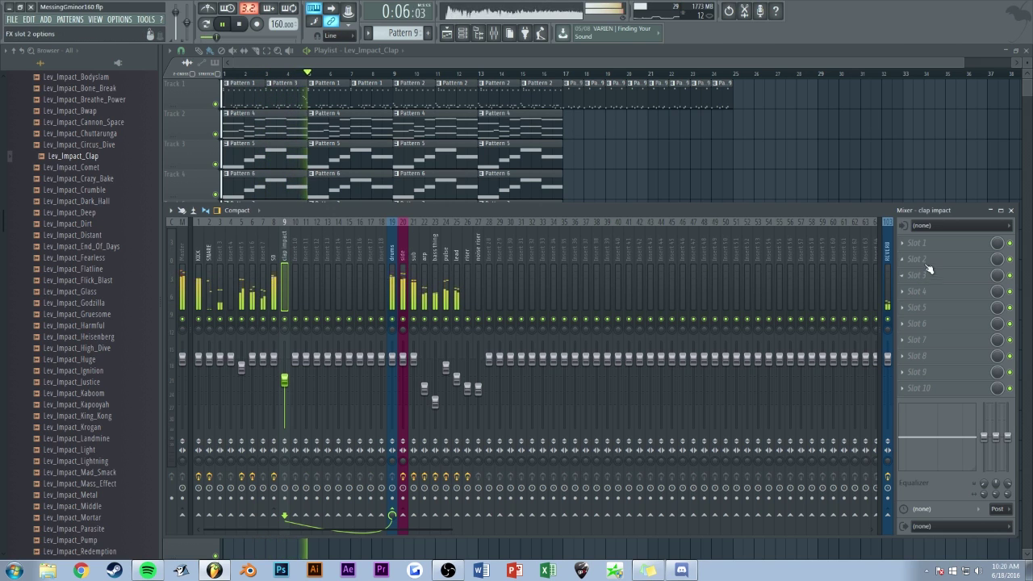
# Step: Load Fruity parametric EQ 2 in slot 1 of the clap impact mixer track and slightly cut band 5
pyautogui.click(917, 471)
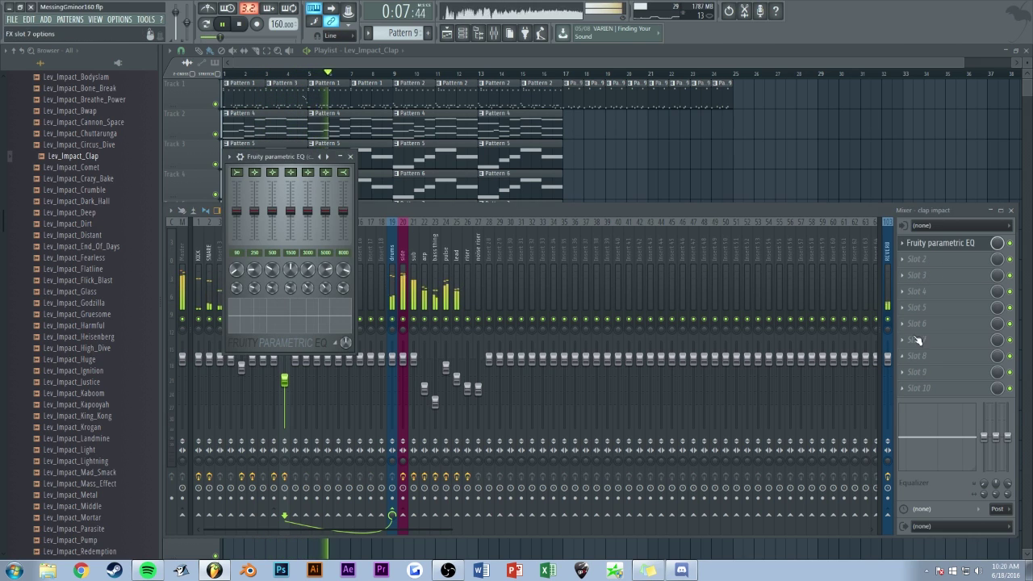
pyautogui.click(916, 255)
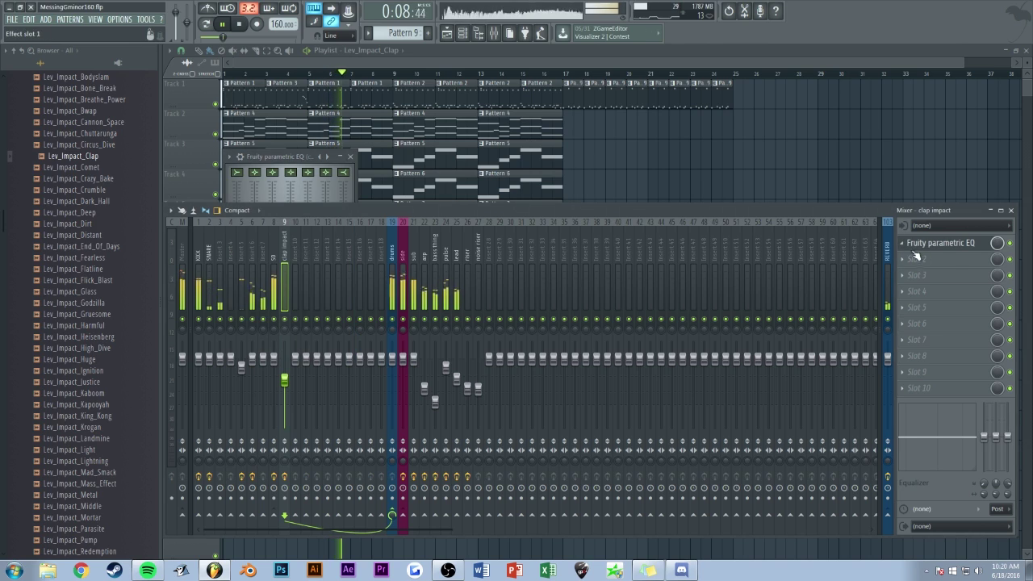
pyautogui.click(927, 475)
pyautogui.moveTo(374, 252); pyautogui.dragTo(374, 264)
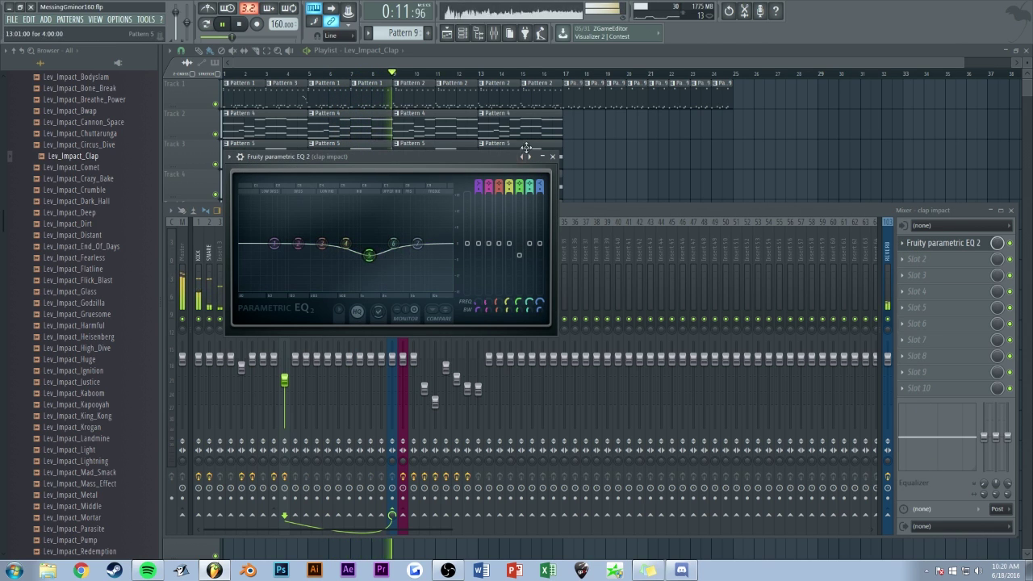
# Step: Play the song from bar 15 to hear the clap impact land at bar 17
pyautogui.click(525, 76)
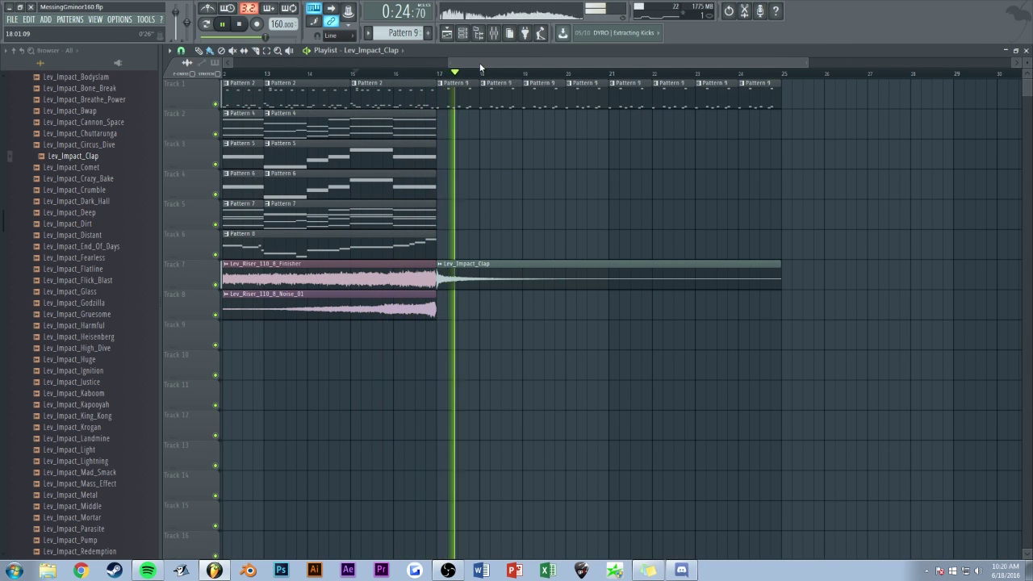
pyautogui.scroll(2, 498, 156)
pyautogui.scroll(3, 480, 64)
# Step: Create a new pattern and place its clip on Track 2 at bar 17
pyautogui.press('F4')
pyautogui.press('Return')
pyautogui.moveTo(414, 131); pyautogui.dragTo(404, 127)
pyautogui.press('space')
# Step: Add a Massive instrument to the channel rack's Unsorted group and assign it to mixer track 28
pyautogui.press('F6')
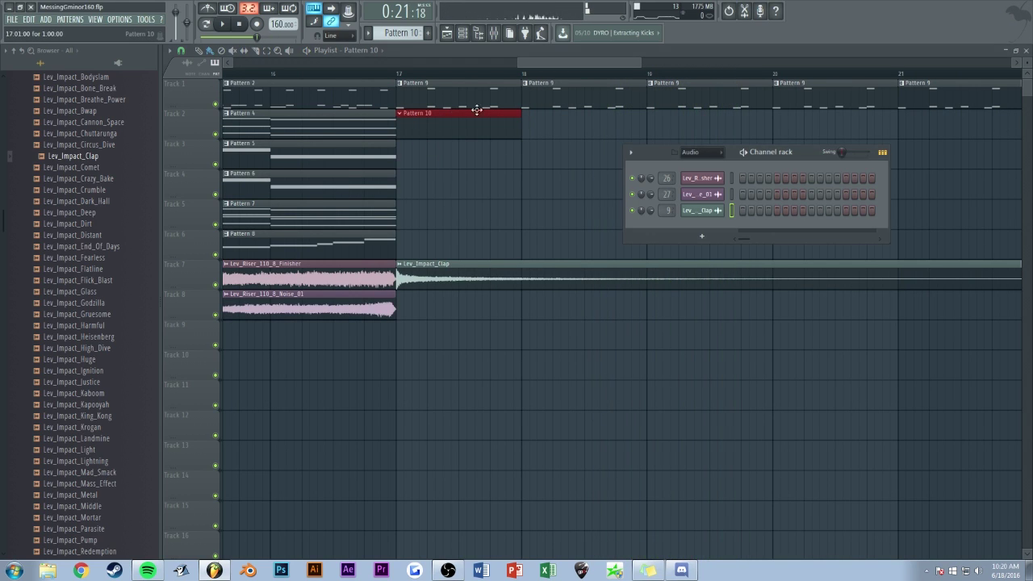
pyautogui.press('pagedown')
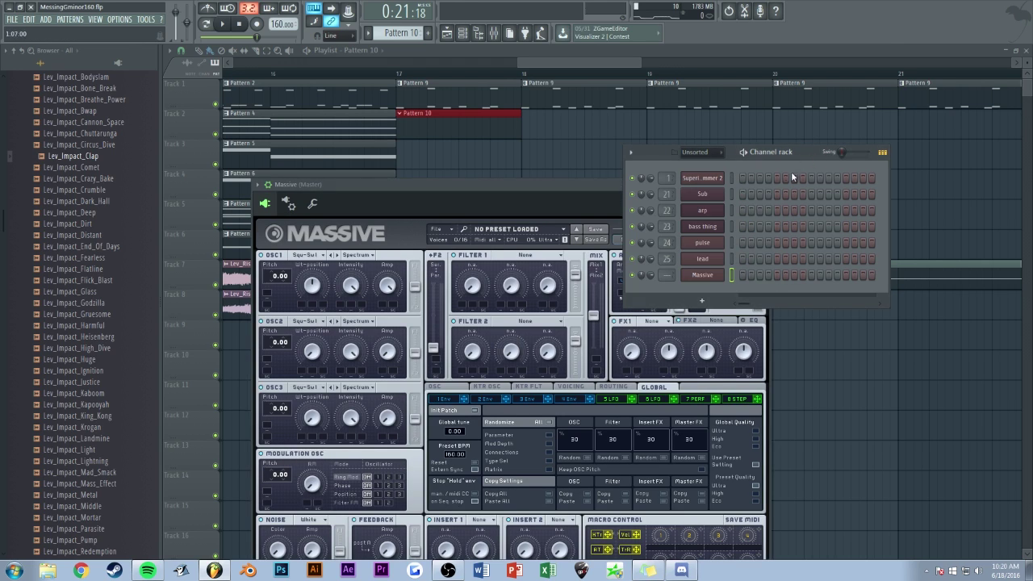
pyautogui.doubleClick(670, 276)
pyautogui.moveTo(788, 155); pyautogui.dragTo(814, 159)
pyautogui.moveTo(692, 278); pyautogui.dragTo(693, 234)
# Step: Name mixer track 28 "off beat" and open the Massive instrument window
pyautogui.doubleClick(489, 253)
pyautogui.write('off beat')
pyautogui.press('Return')
pyautogui.click(827, 159)
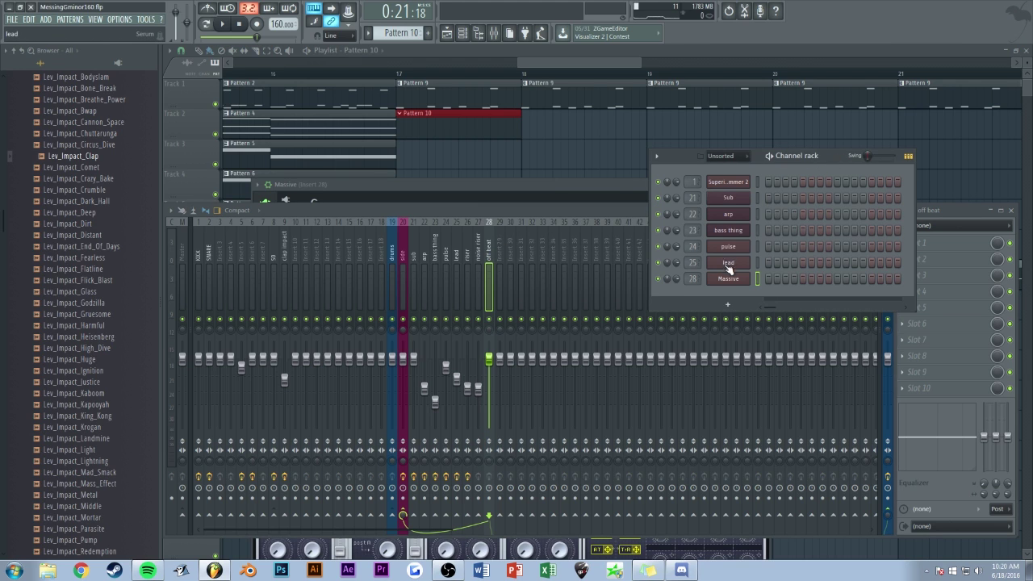
pyautogui.click(729, 268)
pyautogui.click(841, 158)
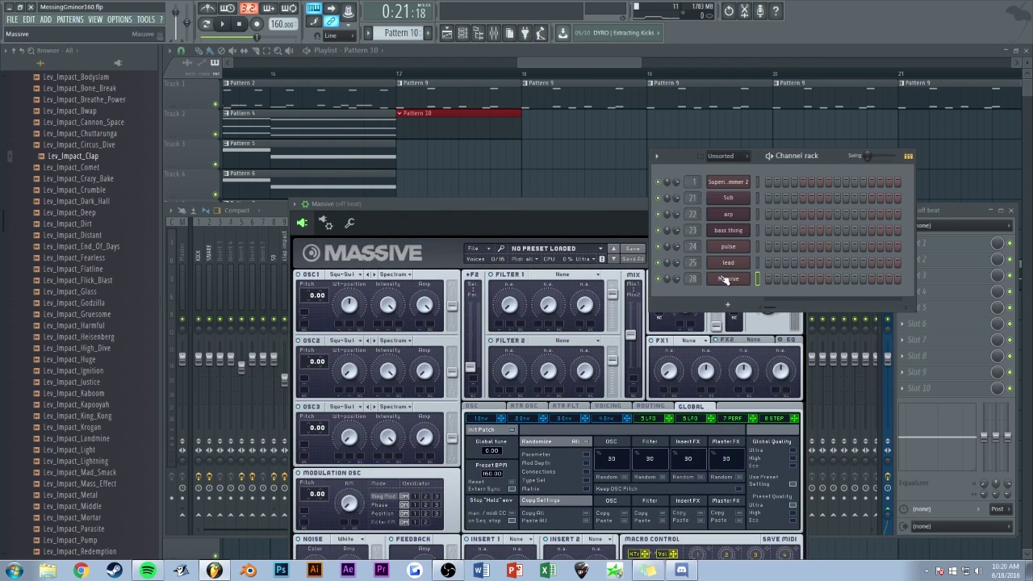
# Step: Add two short off-beat A#5 notes to the Massive channel in Pattern 10 and play them back briefly
pyautogui.press('F7')
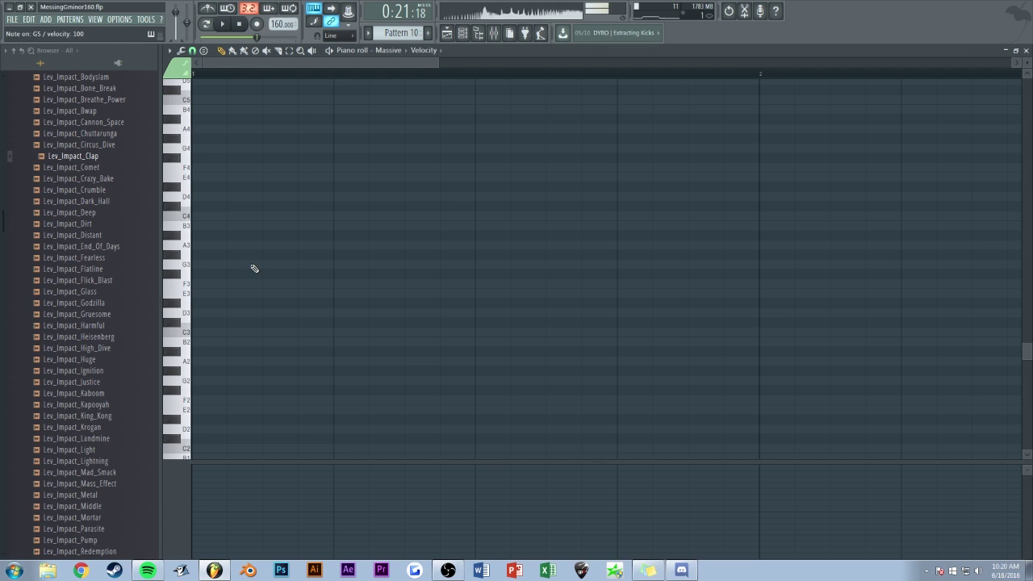
pyautogui.scroll(3, 250, 271)
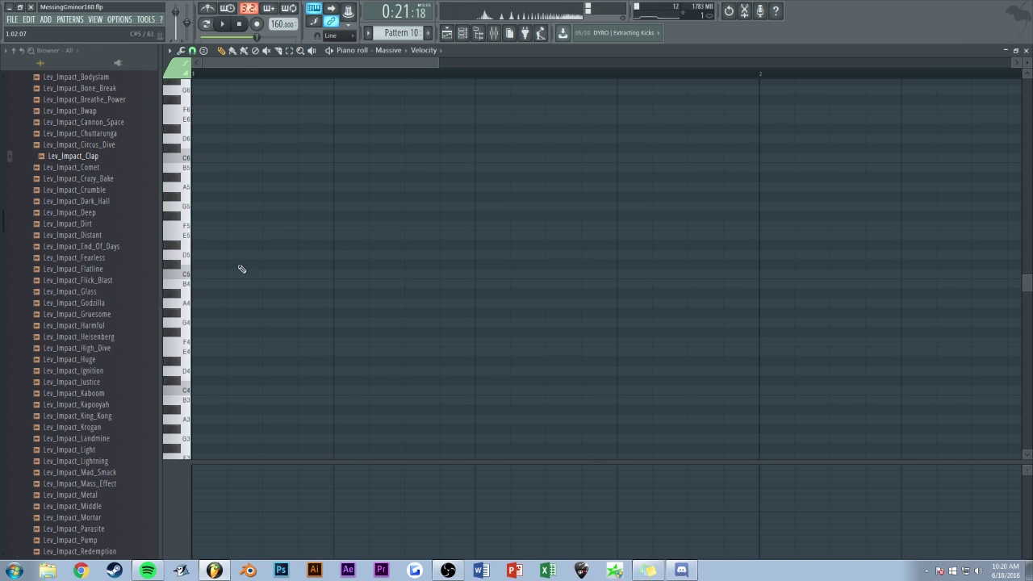
pyautogui.scroll(-3, 354, 64)
pyautogui.click(376, 208)
pyautogui.press('space')
pyautogui.press('F7')
pyautogui.press('space')
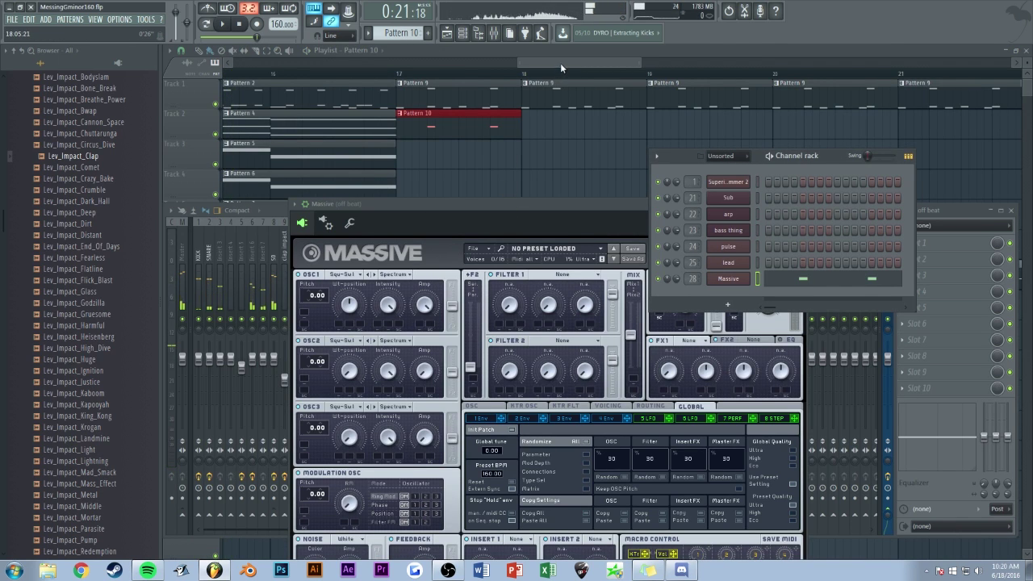
# Step: Move the Pattern 10 clip to Track 10 at bar 1 and duplicate it through bar 16
pyautogui.click(560, 63)
pyautogui.scroll(-4, 560, 63)
pyautogui.moveTo(837, 122); pyautogui.dragTo(101, 385)
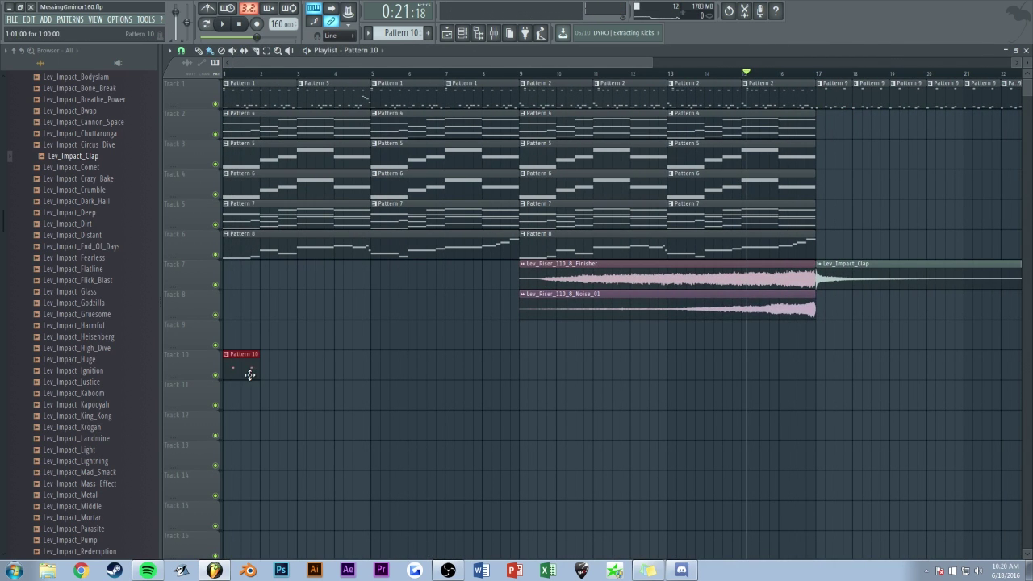
pyautogui.hotkey('ctrl', 'b')
pyautogui.hotkey('ctrl', 'b')
pyautogui.hotkey('ctrl', 'b')
pyautogui.hotkey('ctrl', 'b')
pyautogui.hotkey('ctrl', 'b')
pyautogui.hotkey('ctrl', 'b')
pyautogui.hotkey('ctrl', 'b')
pyautogui.hotkey('ctrl', 'b')
pyautogui.hotkey('ctrl', 'b')
pyautogui.hotkey('ctrl', 'b')
pyautogui.hotkey('ctrl', 'b')
pyautogui.hotkey('ctrl', 'b')
pyautogui.hotkey('ctrl', 'b')
pyautogui.hotkey('ctrl', 'b')
pyautogui.hotkey('ctrl', 'b')
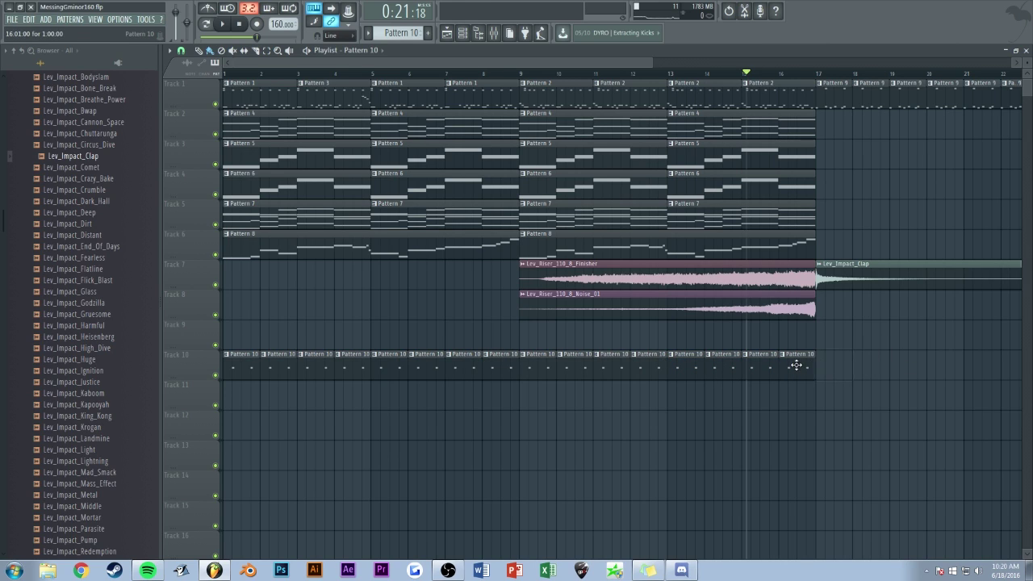
# Step: Lengthen both A#5 notes in Pattern 10 to half a beat each while auditioning them
pyautogui.press('F7')
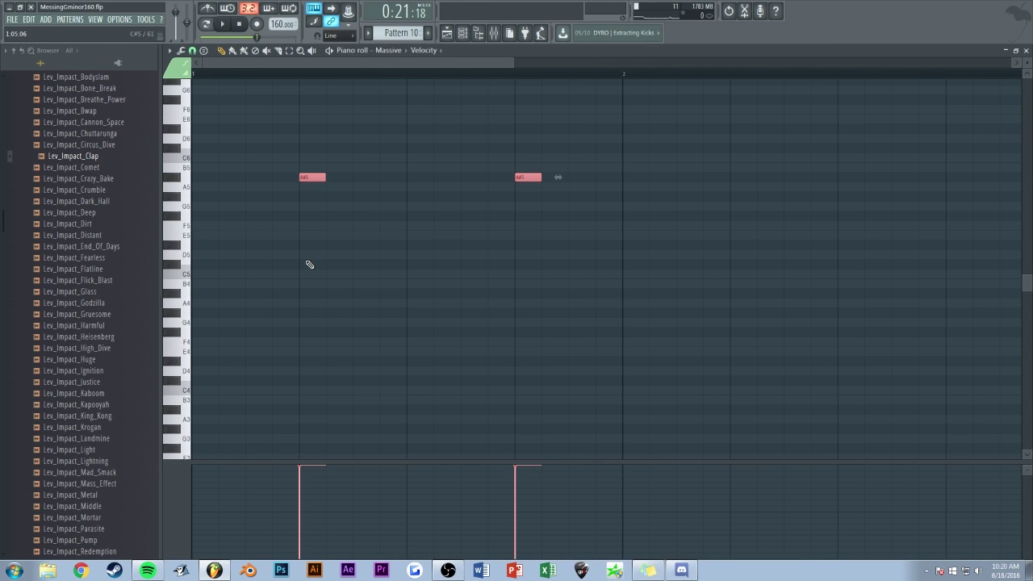
pyautogui.press('space')
pyautogui.press('space')
pyautogui.click(463, 152)
pyautogui.moveTo(463, 159); pyautogui.dragTo(556, 186)
pyautogui.press('space')
pyautogui.press('space')
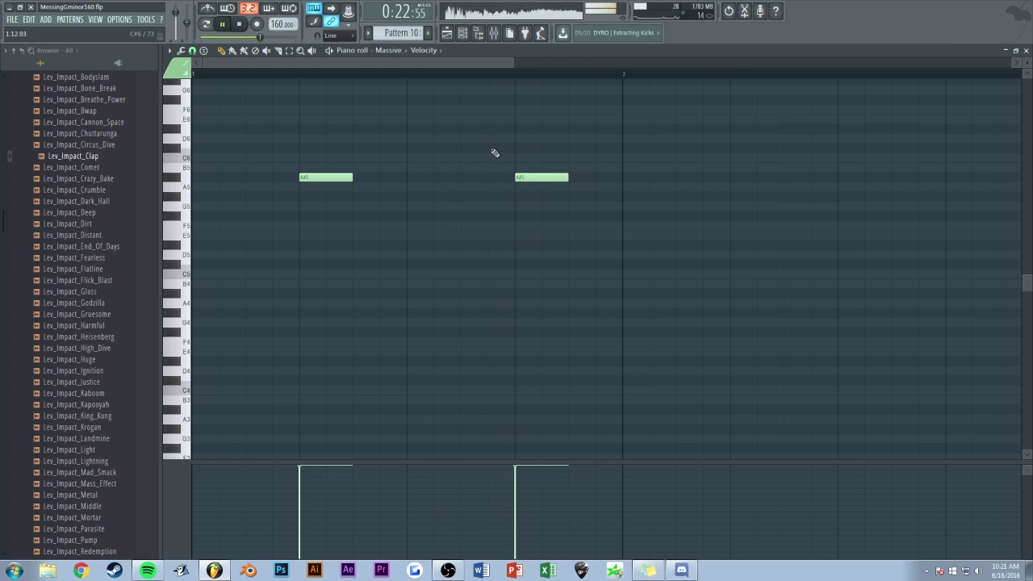
# Step: Play the song from bar 1 to hear the off-beat notes against the other parts
pyautogui.press('F5')
pyautogui.press('F6')
pyautogui.press('space')
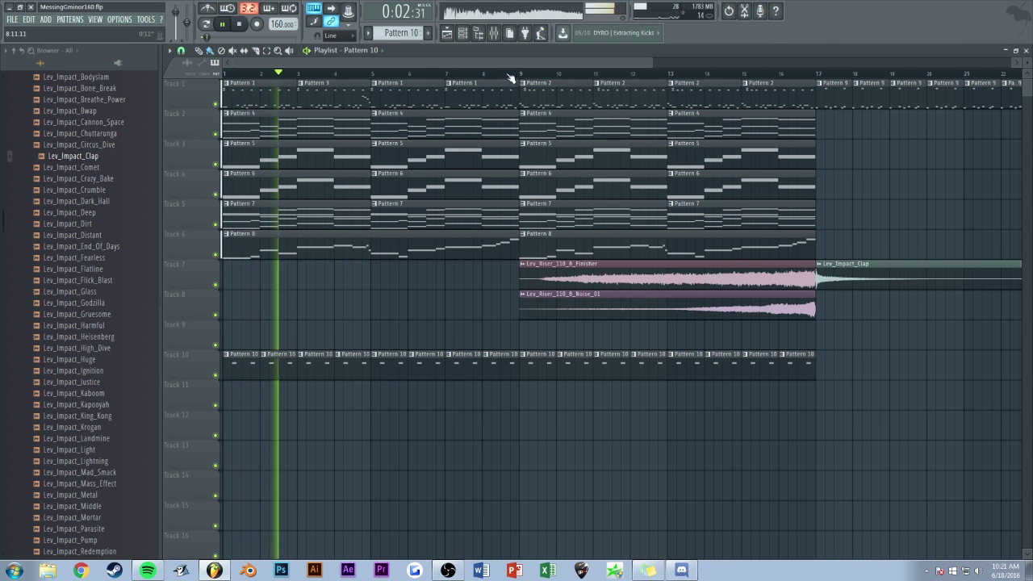
pyautogui.scroll(-2, 510, 65)
pyautogui.click(494, 32)
pyautogui.press('space')
pyautogui.press('F9')
# Step: Move both off-beat notes in Pattern 10 up to G6 and listen to them in the song
pyautogui.doubleClick(263, 365)
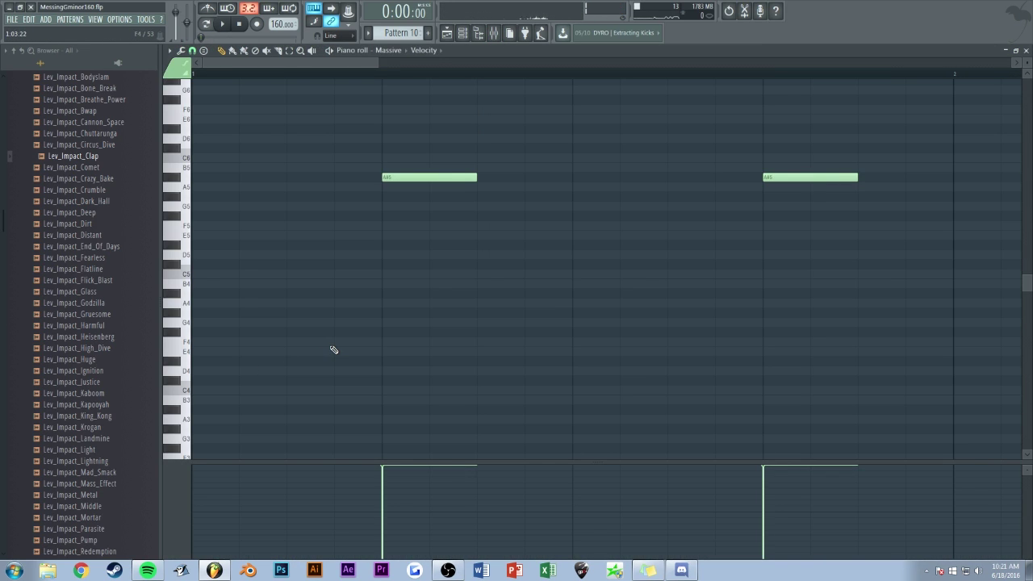
pyautogui.scroll(5, 334, 350)
pyautogui.moveTo(812, 251); pyautogui.dragTo(421, 296)
pyautogui.keyDown('ctrl'); pyautogui.click(427, 246); pyautogui.keyUp('ctrl')
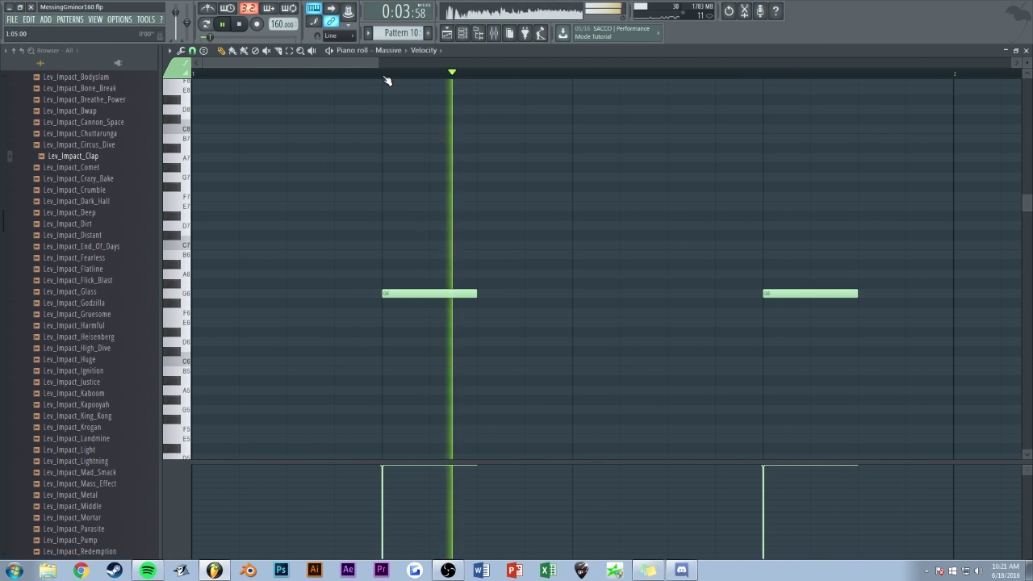
# Step: Turn down the "off beat" mixer track and start a new, untitled sound in its Massive instrument
pyautogui.moveTo(376, 62); pyautogui.dragTo(402, 62)
pyautogui.click(494, 32)
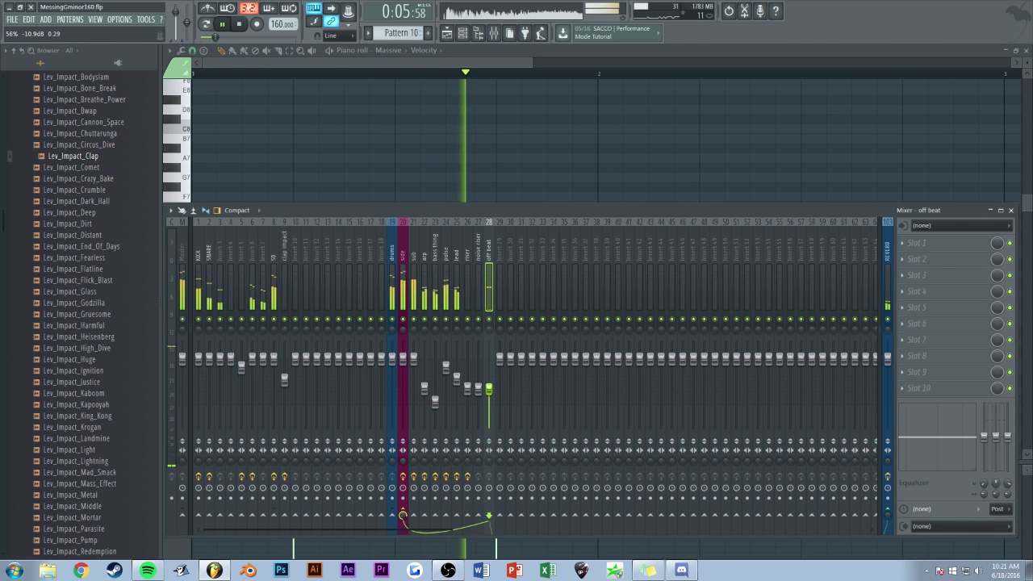
pyautogui.click(465, 33)
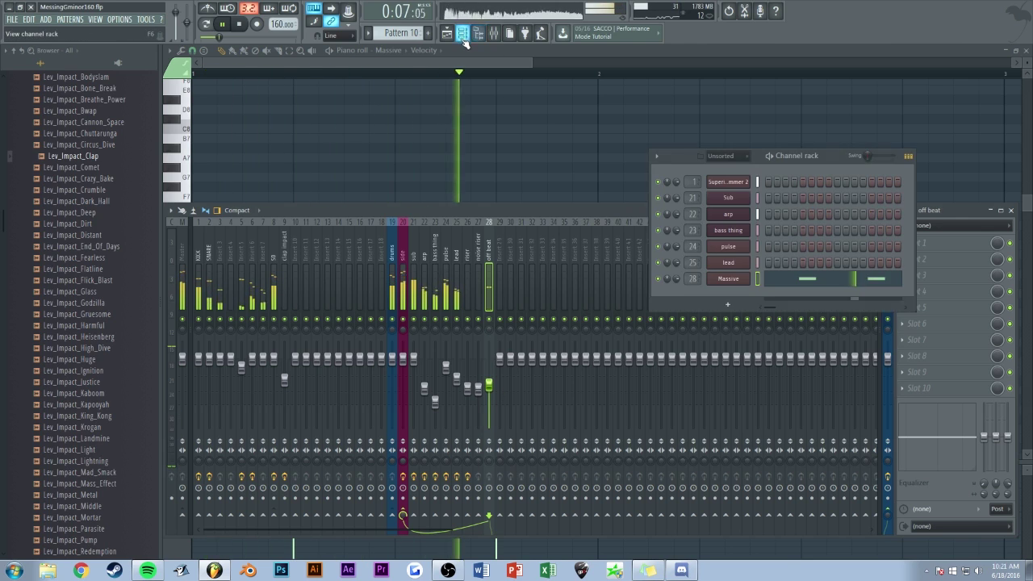
pyautogui.click(736, 280)
pyautogui.click(474, 248)
pyautogui.click(483, 257)
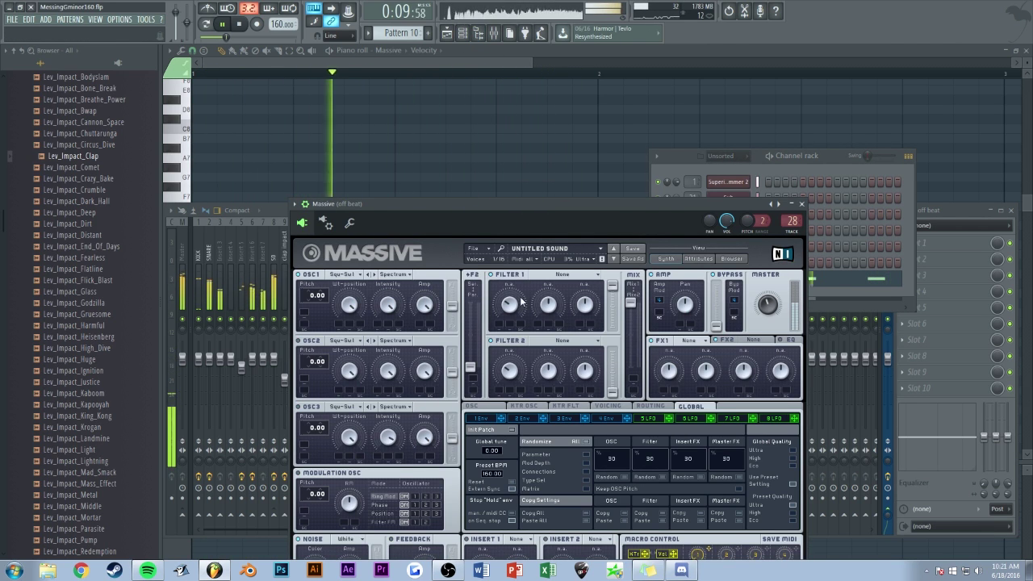
# Step: Raise the "off beat" mixer track's fader slightly and check its level against the playing song
pyautogui.click(945, 211)
pyautogui.moveTo(490, 385); pyautogui.dragTo(490, 381)
pyautogui.click(444, 145)
pyautogui.press('Escape')
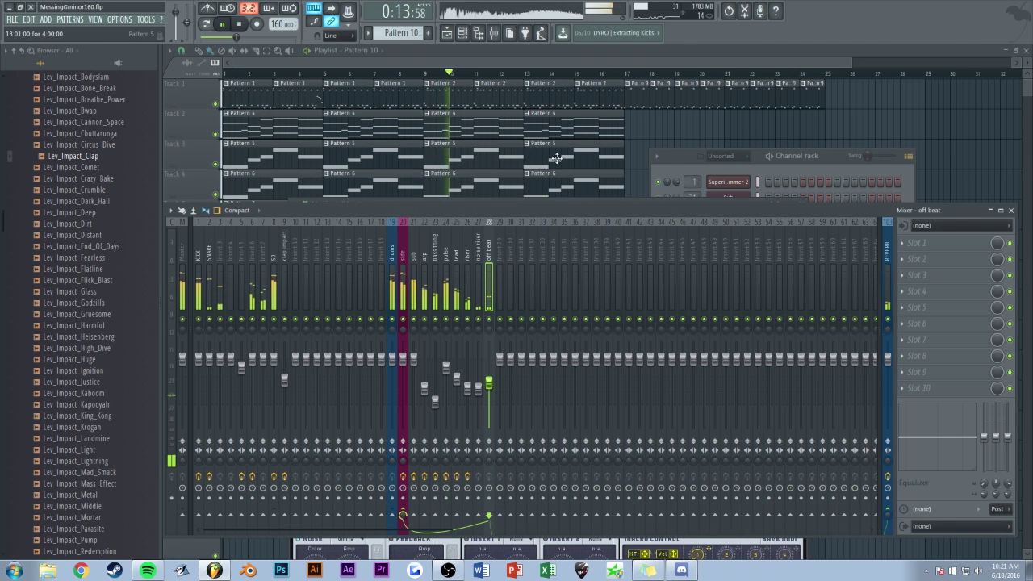
pyautogui.click(672, 133)
pyautogui.scroll(1, 485, 63)
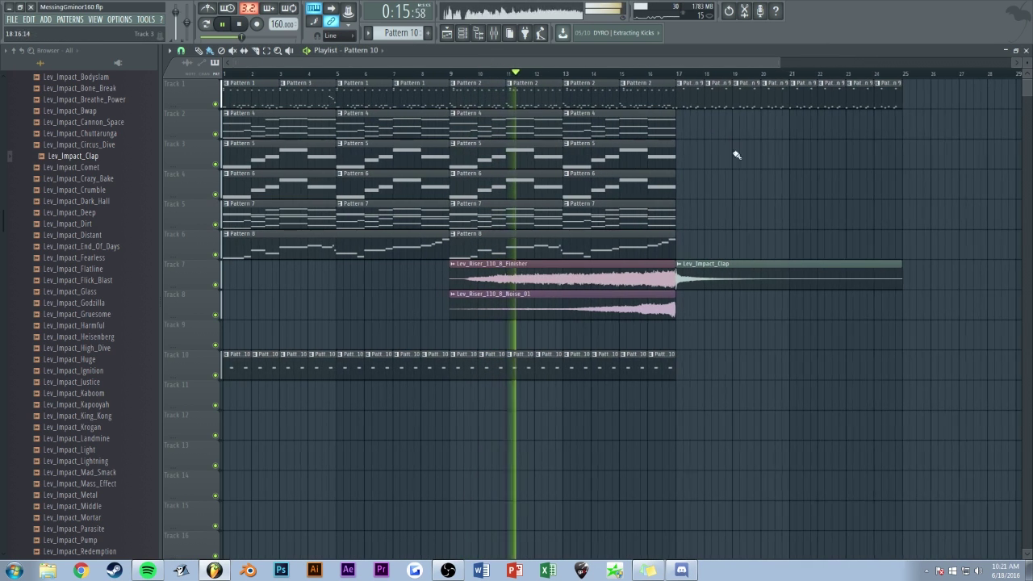
pyautogui.press('space')
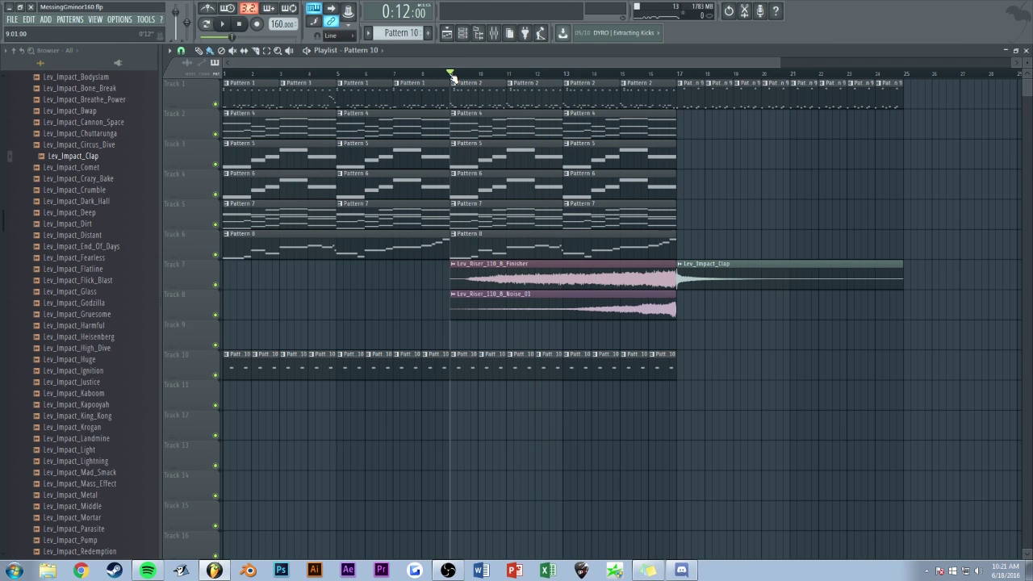
# Step: Add Fruity Balance to the riser mixer track and automate its volume as a rising ramp from bar 9 to bar 17
pyautogui.moveTo(449, 80); pyautogui.dragTo(676, 95)
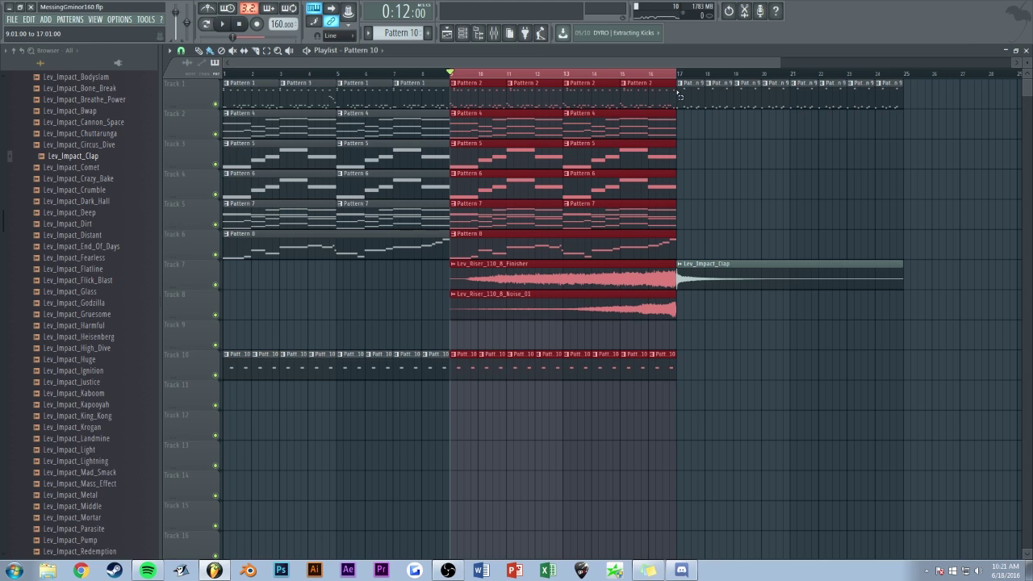
pyautogui.press('F9')
pyautogui.press('Left')
pyautogui.press('Left')
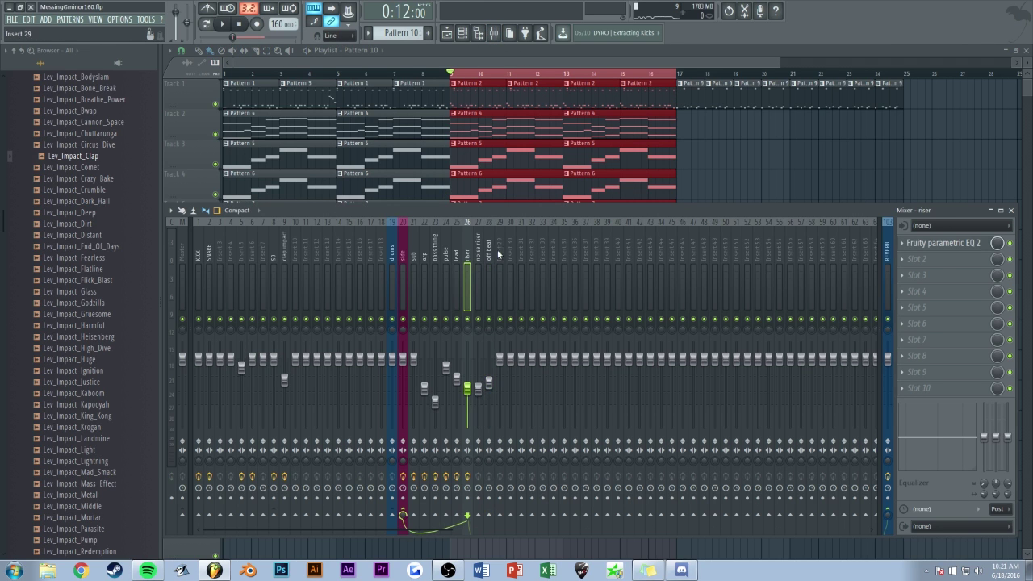
pyautogui.click(900, 347)
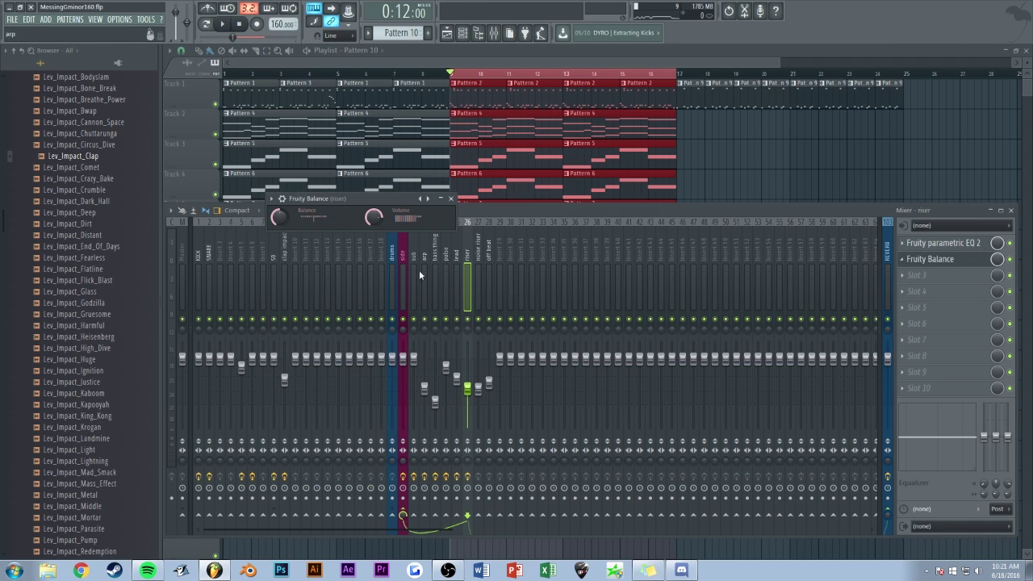
pyautogui.click(773, 166)
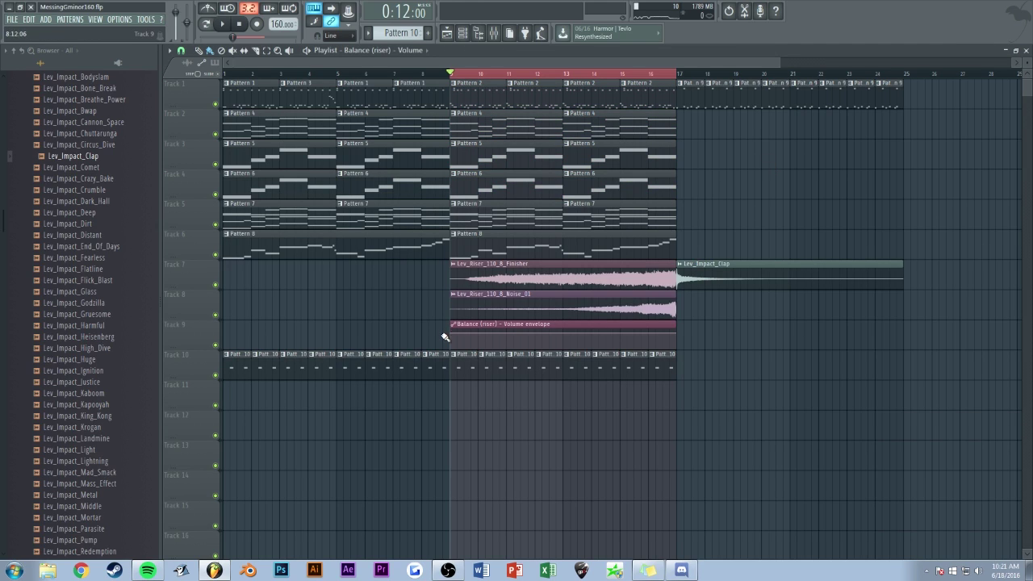
# Step: Add Fruity Balance to the noise riser mixer track and automate its volume as a rising ramp over the same bars
pyautogui.press('F9')
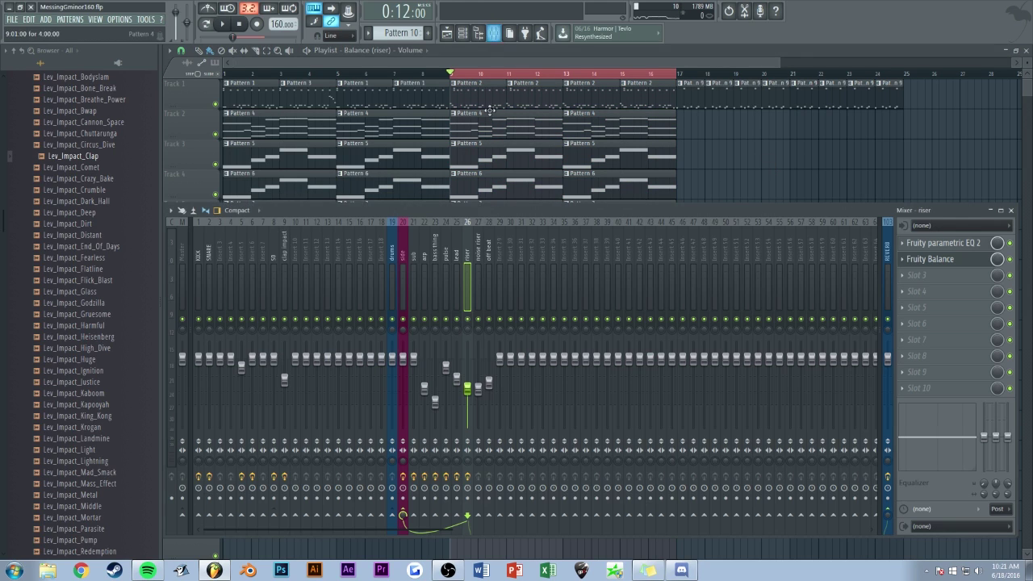
pyautogui.click(480, 258)
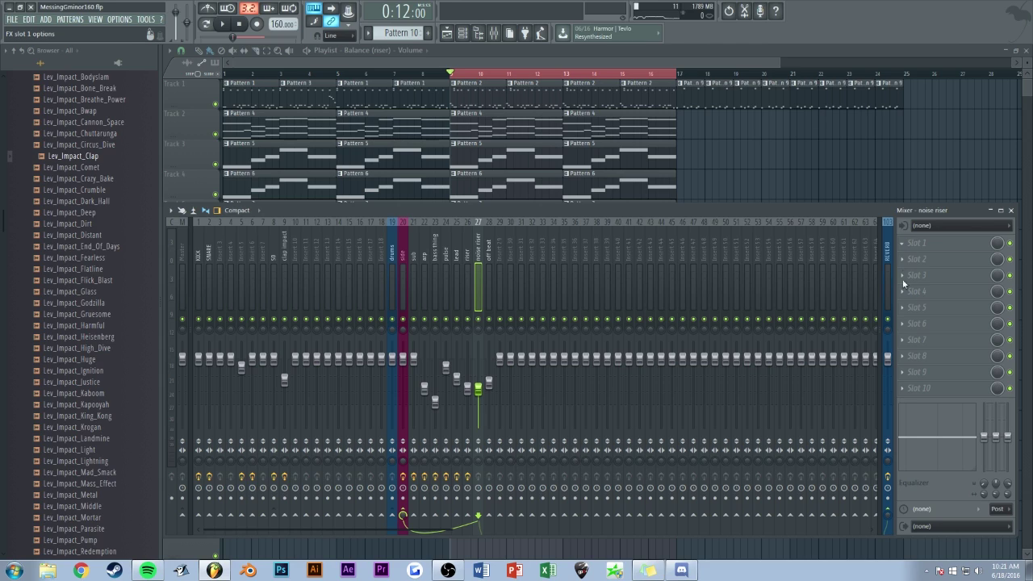
pyautogui.click(905, 346)
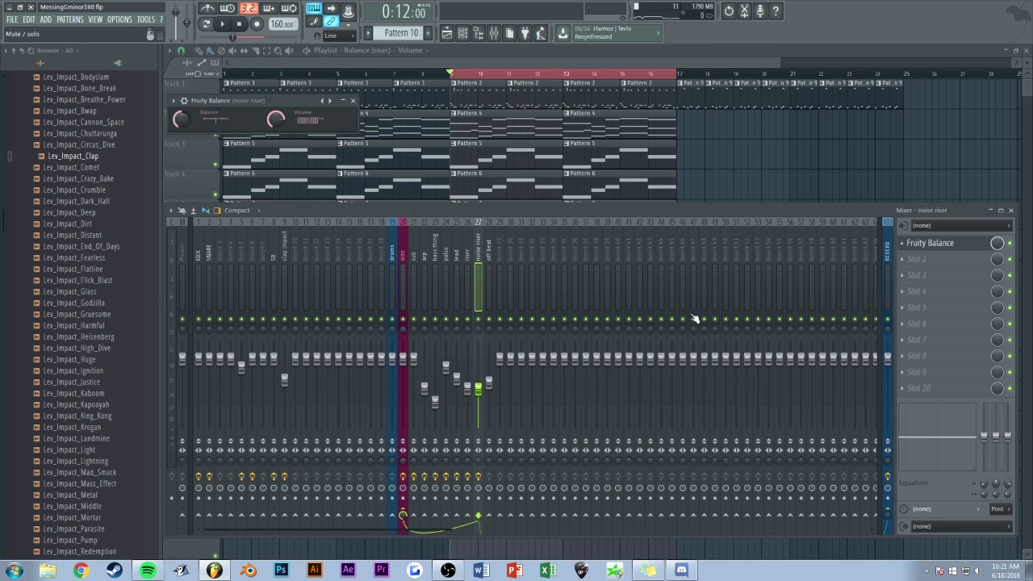
pyautogui.click(802, 177)
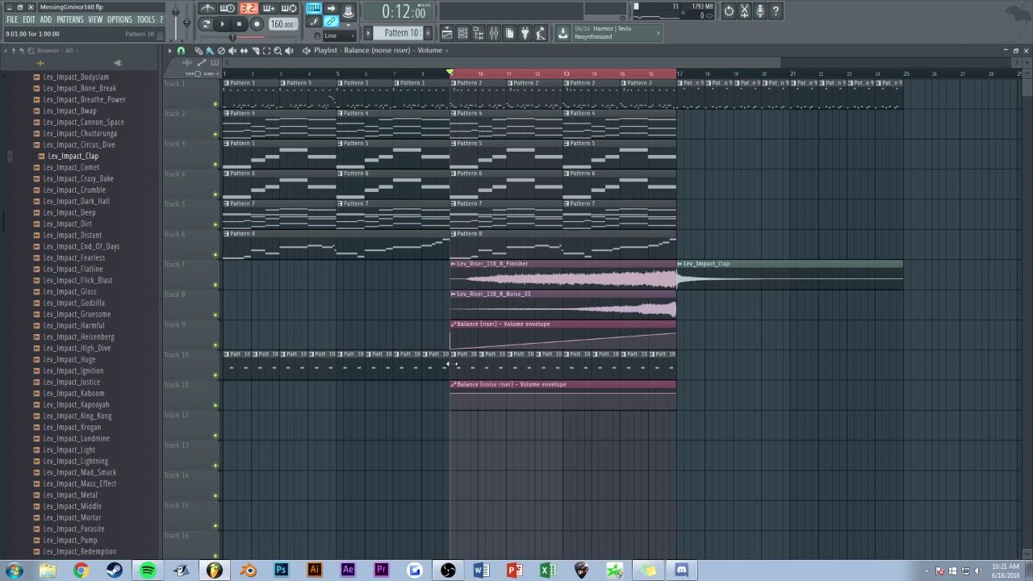
# Step: Play the song from around bar 15 to hear the automated risers lead into the impact
pyautogui.press('space')
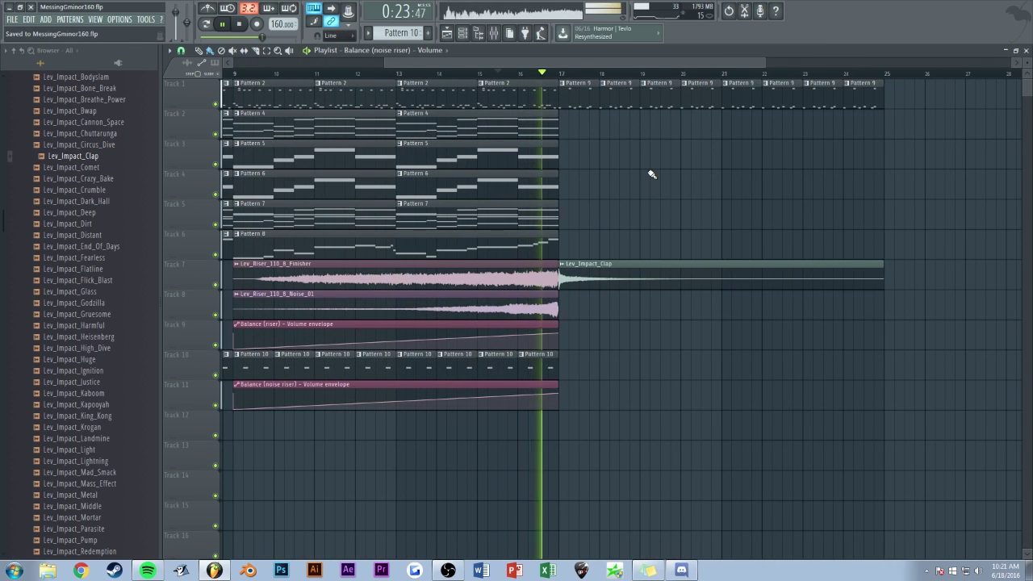
pyautogui.press('space')
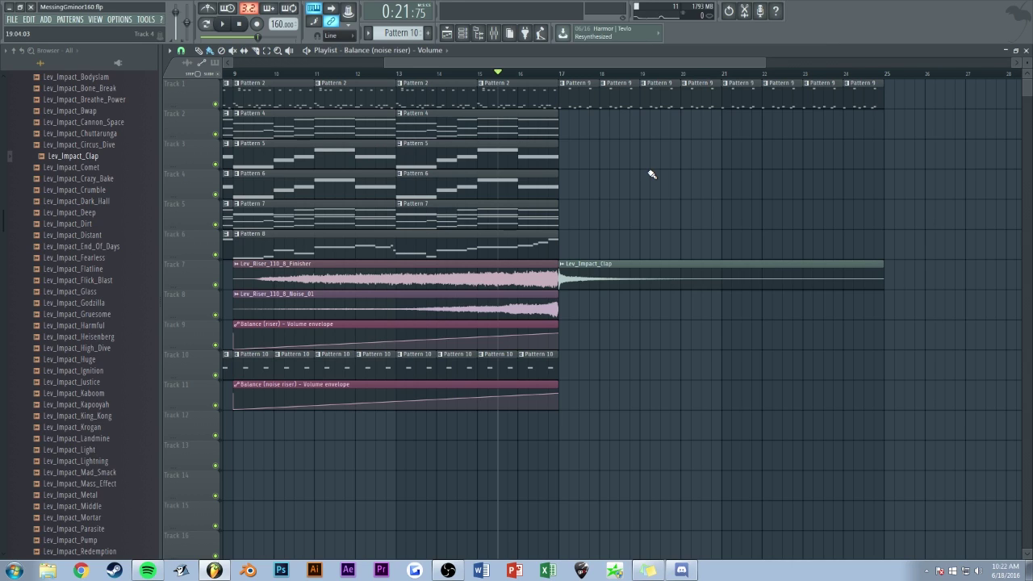
pyautogui.press('space')
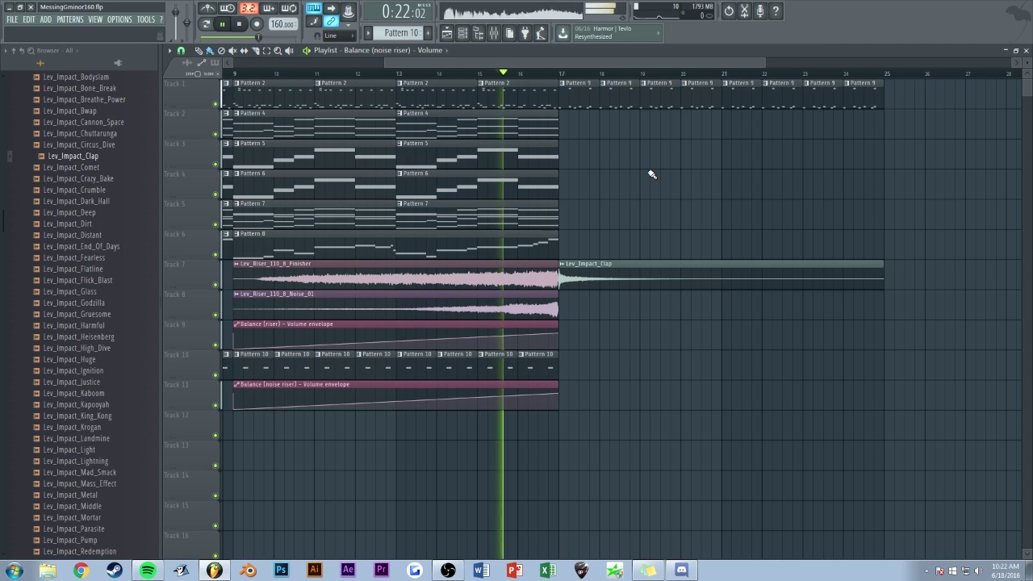
# Step: Raise the riser and noise riser mixer tracks together to about -7.0 dB while replaying the build-up
pyautogui.press('F9')
pyautogui.press('space')
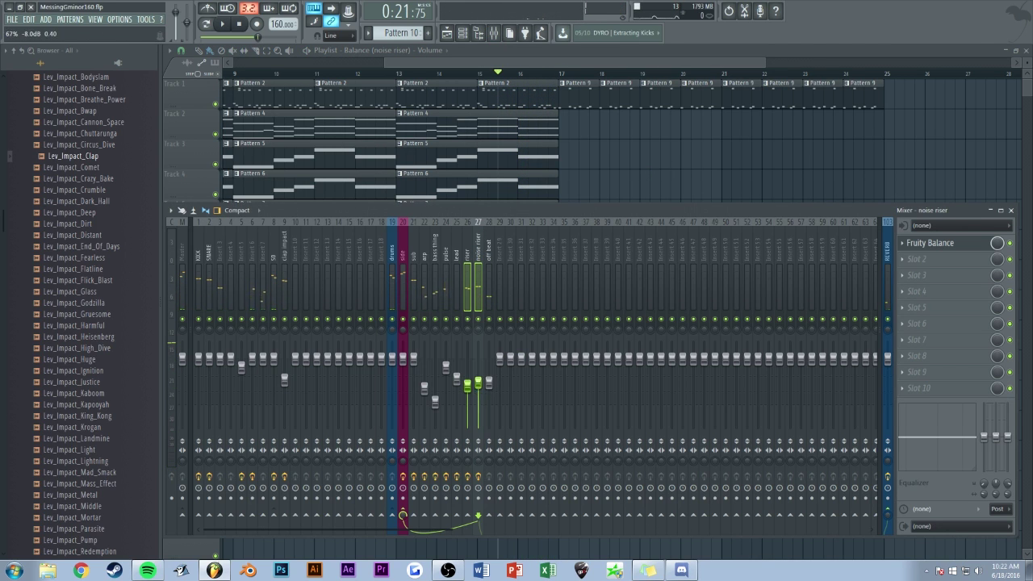
pyautogui.press('space')
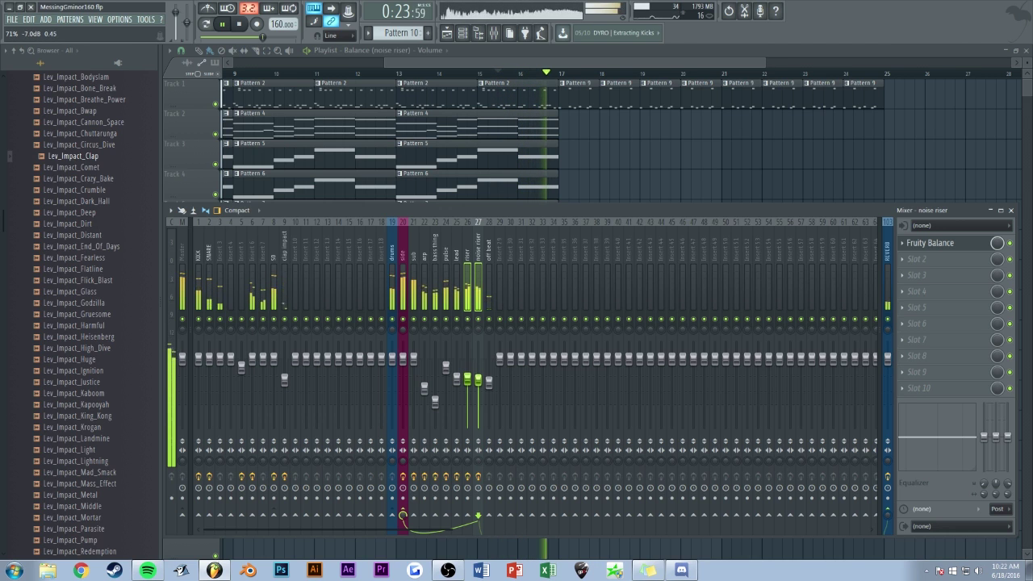
pyautogui.press('F9')
pyautogui.press('space')
# Step: Place a new Pattern 11 clip on Track 3 and repeat the Pattern 10 clip on Track 10 across bars 17 to 24
pyautogui.scroll(1, 572, 65)
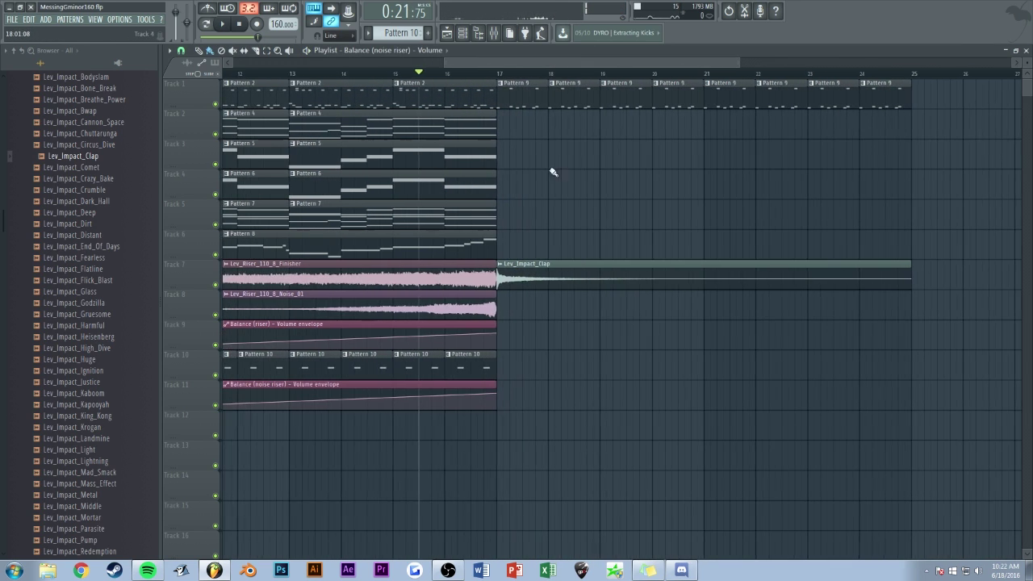
pyautogui.scroll(2, 534, 68)
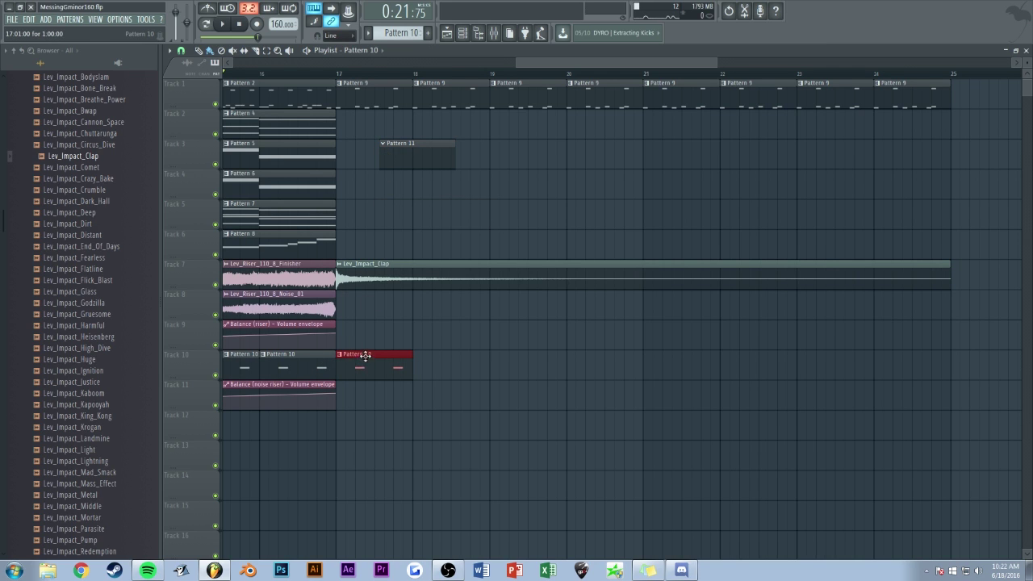
pyautogui.hotkey('ctrl', 'b')
pyautogui.hotkey('ctrl', 'b')
pyautogui.hotkey('ctrl', 'b')
pyautogui.hotkey('ctrl', 'b')
pyautogui.hotkey('ctrl', 'b')
pyautogui.hotkey('ctrl', 'b')
pyautogui.hotkey('ctrl', 'b')
# Step: Move the Pattern 11 clip to Track 2 at bar 17 during playback and open its channel rack
pyautogui.press('space')
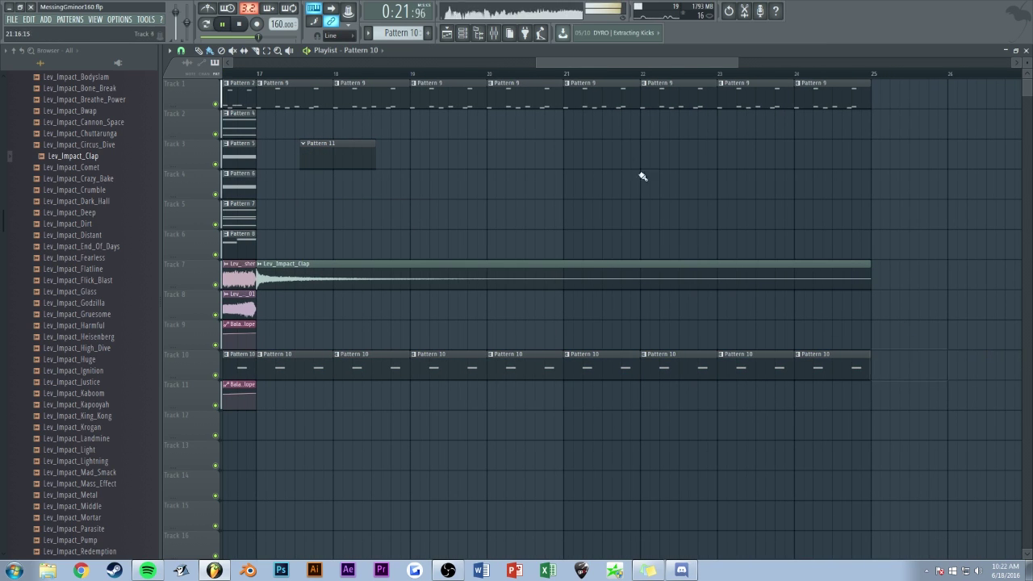
pyautogui.moveTo(565, 153); pyautogui.dragTo(529, 121)
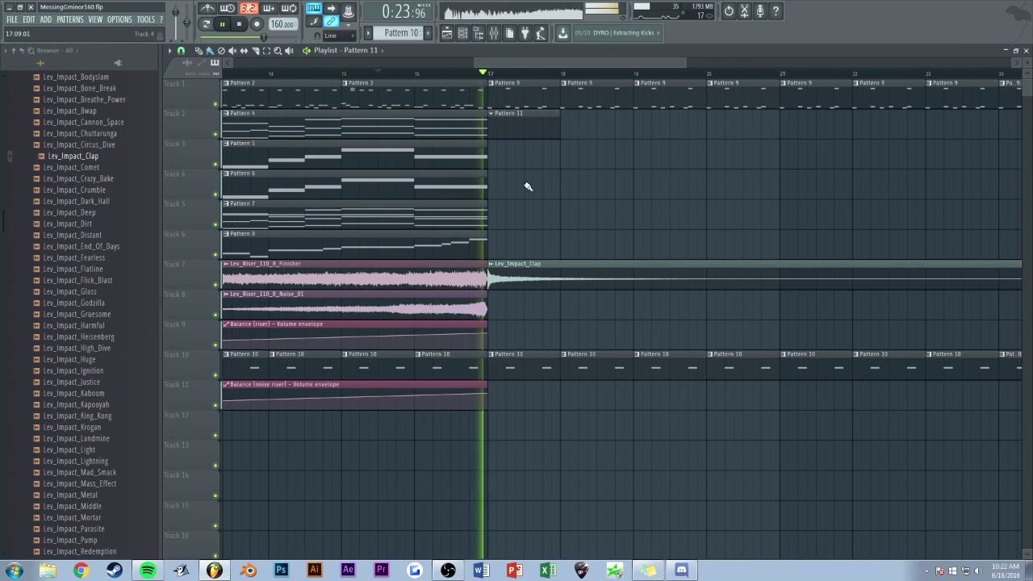
pyautogui.doubleClick(528, 122)
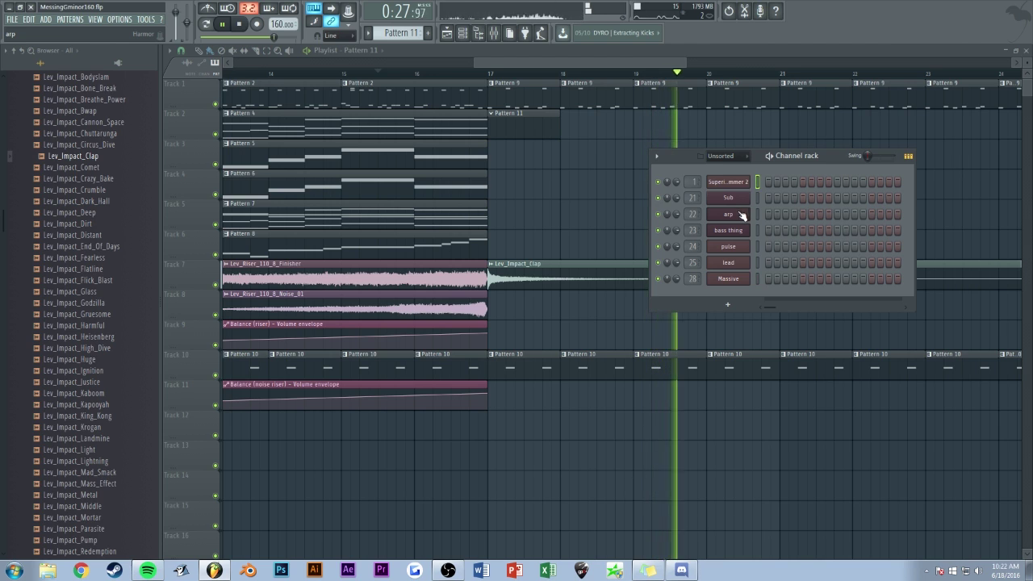
# Step: Return to the beginning of the arrangement and play the song from bar 1
pyautogui.moveTo(527, 62); pyautogui.dragTo(322, 69)
pyautogui.press('space')
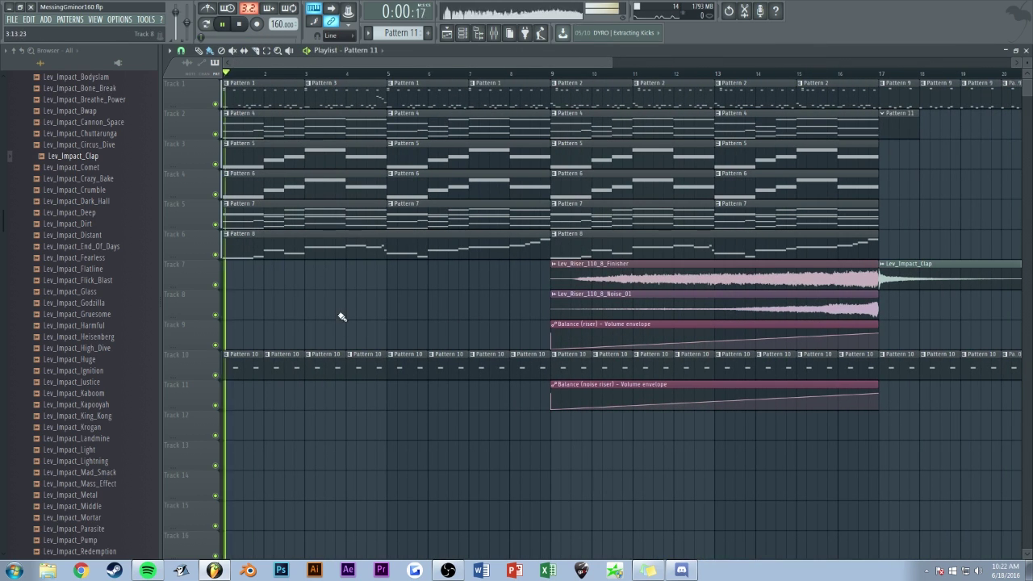
# Step: Open Pattern 10's Massive notes and move the first G6 note an eighth note later, replaying the song
pyautogui.doubleClick(262, 362)
pyautogui.scroll(-3, 329, 62)
pyautogui.press('space')
pyautogui.moveTo(329, 295); pyautogui.dragTo(382, 295)
pyautogui.press('space')
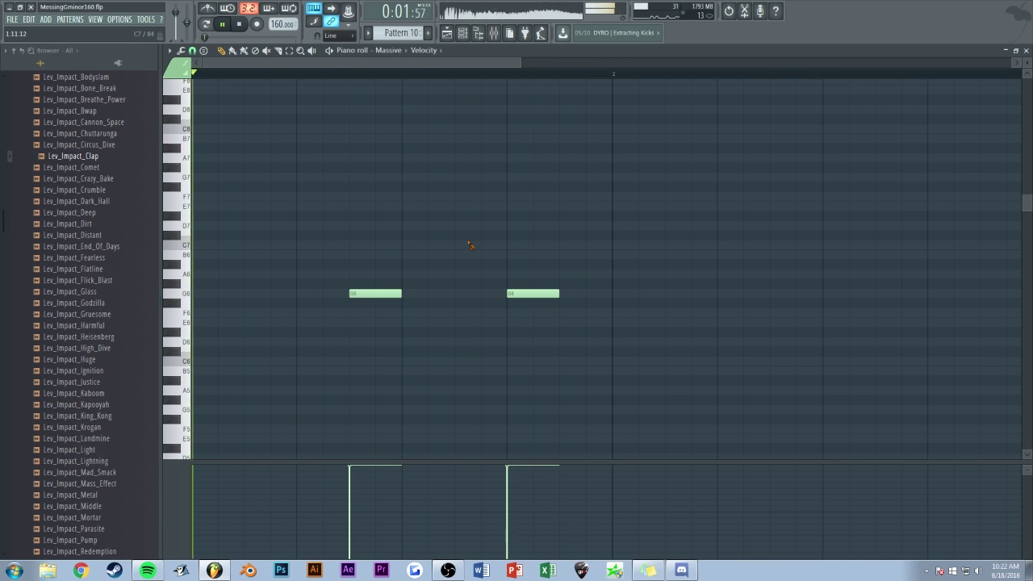
# Step: Return to the arrangement and play the section starting at bar 17
pyautogui.press('Escape')
pyautogui.press('Escape')
pyautogui.moveTo(300, 64); pyautogui.dragTo(498, 67)
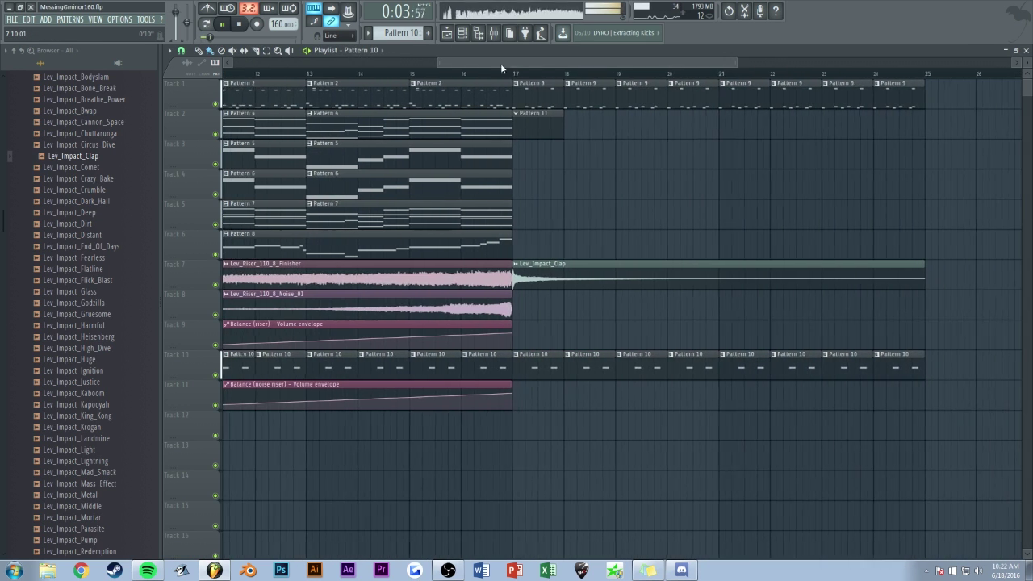
pyautogui.press('space')
pyautogui.scroll(2, 505, 161)
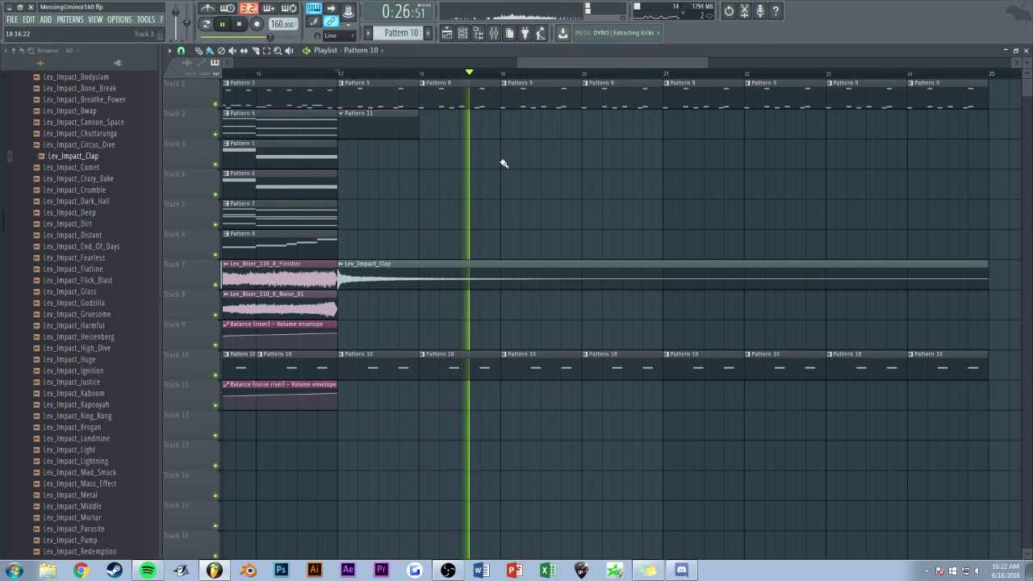
# Step: Open Pattern 11's arp channel and stack one-beat D#6 and F6 notes at its start, playing the result
pyautogui.doubleClick(380, 122)
pyautogui.press('space')
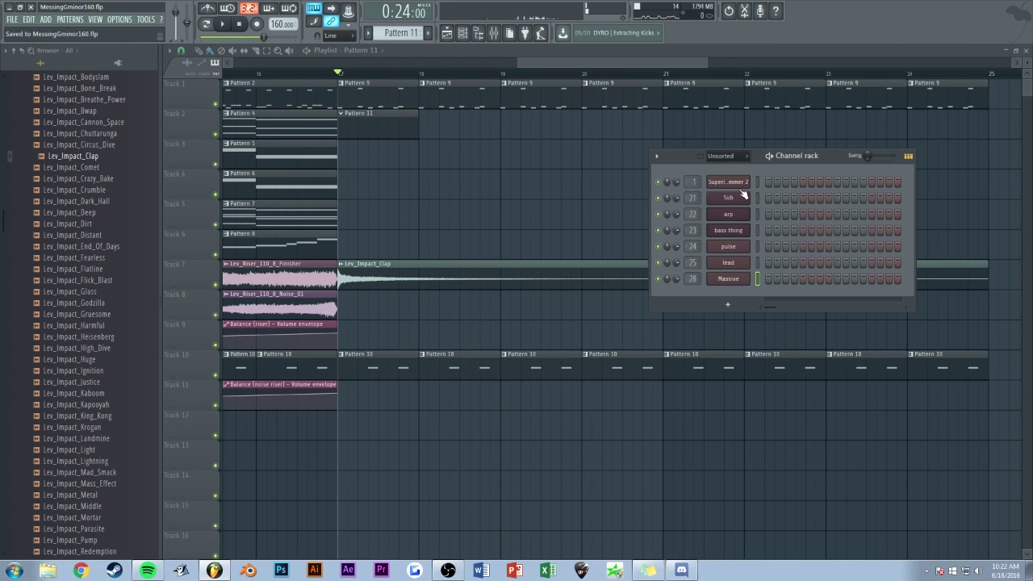
pyautogui.press('F7')
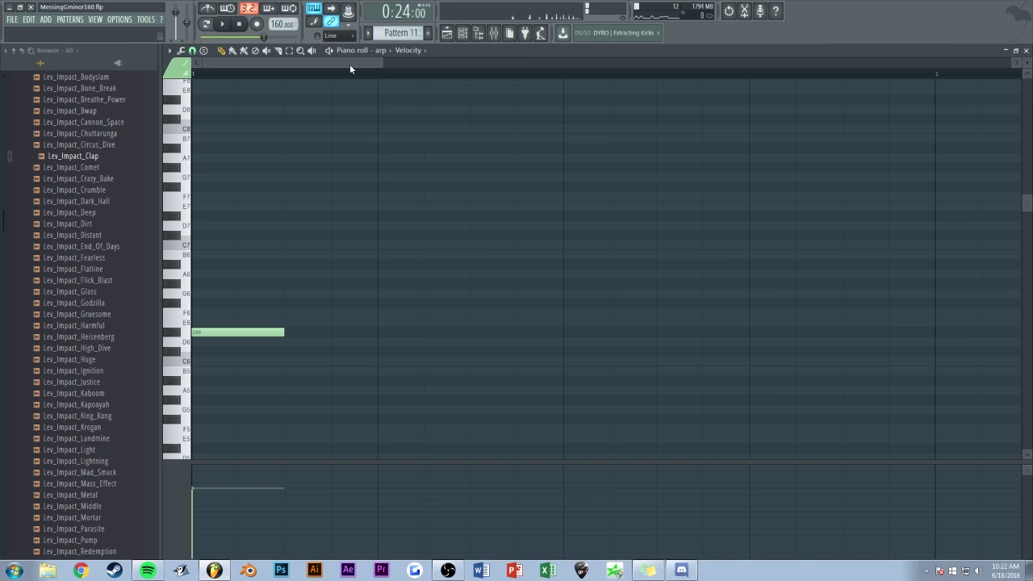
pyautogui.scroll(-3, 351, 66)
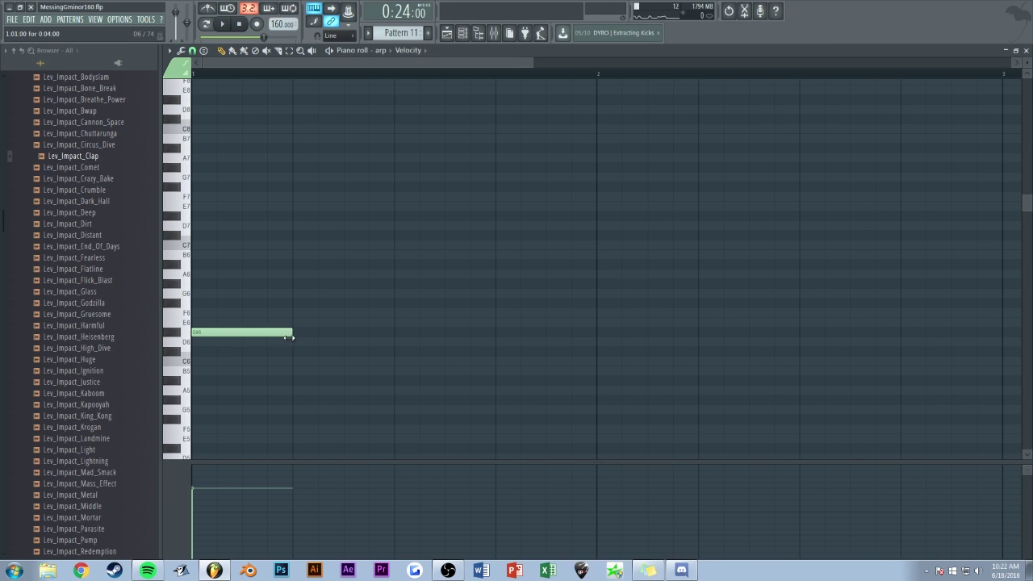
pyautogui.click(214, 315)
pyautogui.press('space')
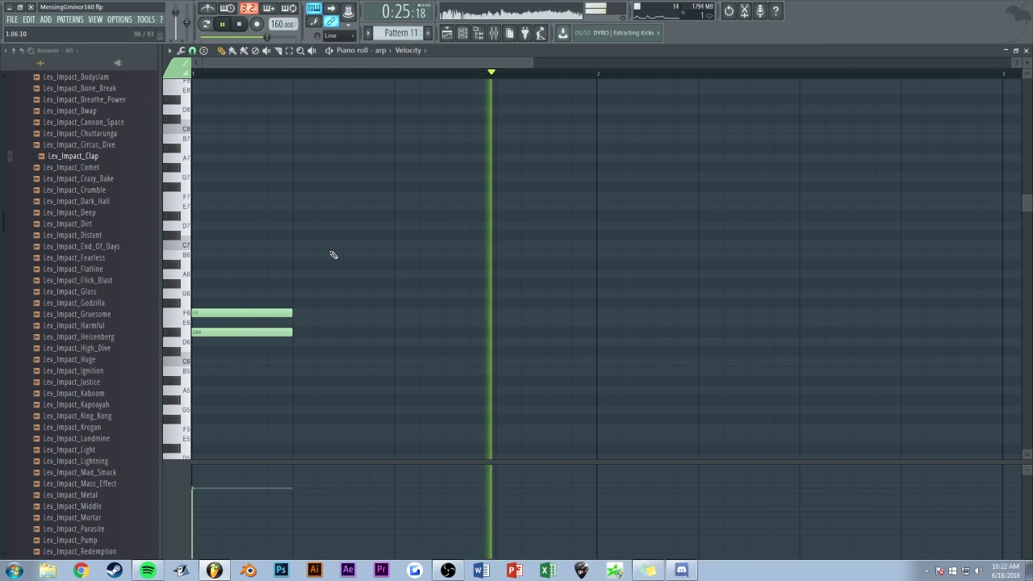
# Step: Repeat the Pattern 11 clip on Track 2 across bars 17 to 24 and play the section
pyautogui.press('Escape')
pyautogui.press('Escape')
pyautogui.moveTo(440, 125); pyautogui.dragTo(396, 176)
pyautogui.hotkey('ctrl', 'b')
pyautogui.hotkey('ctrl', 'b')
pyautogui.hotkey('ctrl', 'b')
pyautogui.hotkey('ctrl', 'b')
pyautogui.hotkey('ctrl', 'b')
pyautogui.hotkey('ctrl', 'b')
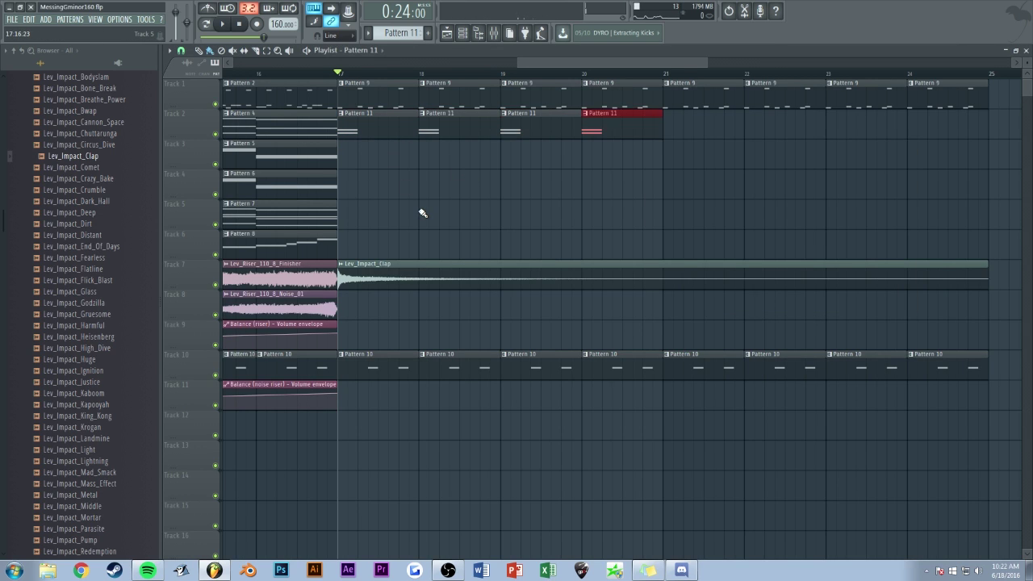
pyautogui.hotkey('ctrl', 'b')
pyautogui.hotkey('ctrl', 'd')
pyautogui.press('space')
pyautogui.scroll(-3, 563, 62)
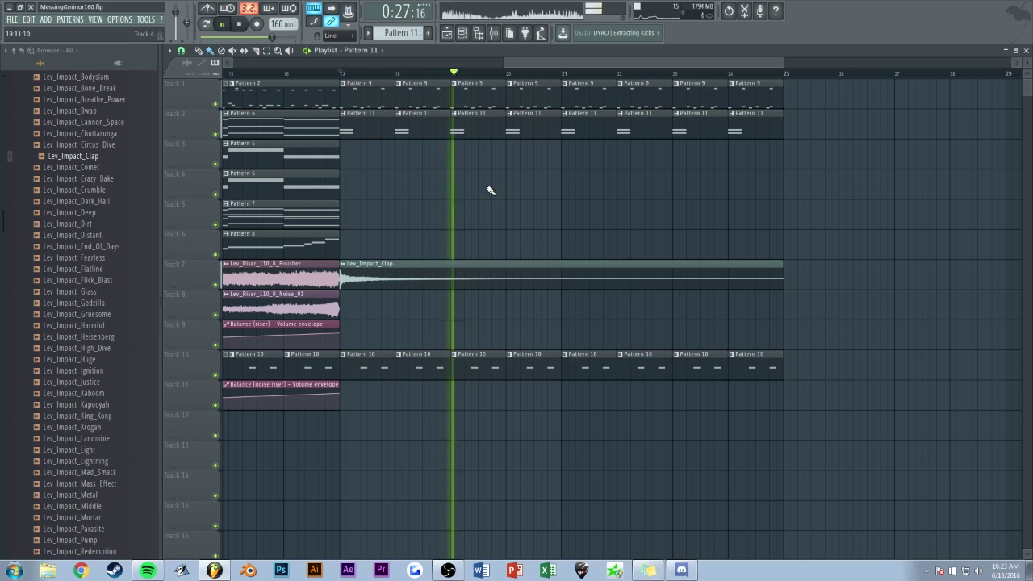
# Step: Make the Track 2 clip at bar 20 unique and repeat the bars 17 to 20 clips over bars 21 to 24
pyautogui.doubleClick(461, 124)
pyautogui.press('Escape')
pyautogui.press('Escape')
pyautogui.press('space')
pyautogui.click(511, 115)
pyautogui.click(530, 169)
pyautogui.rightClick(583, 132)
pyautogui.moveTo(630, 128); pyautogui.dragTo(368, 125)
pyautogui.hotkey('ctrl', 'b')
pyautogui.press('space')
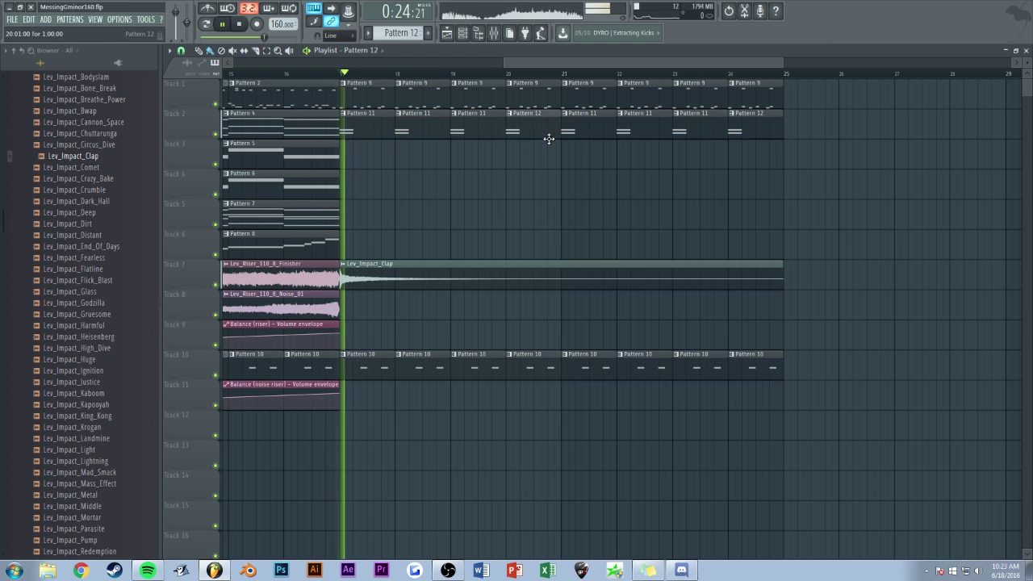
# Step: Lower the D#6 arp note in the unique pattern at bar 20 and listen to the section
pyautogui.press('F7')
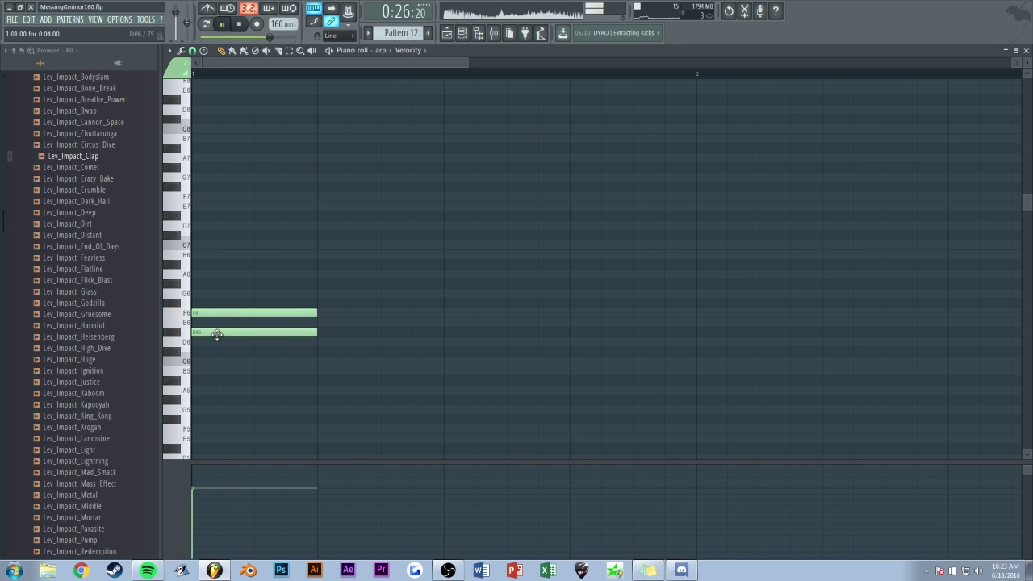
pyautogui.press('F5')
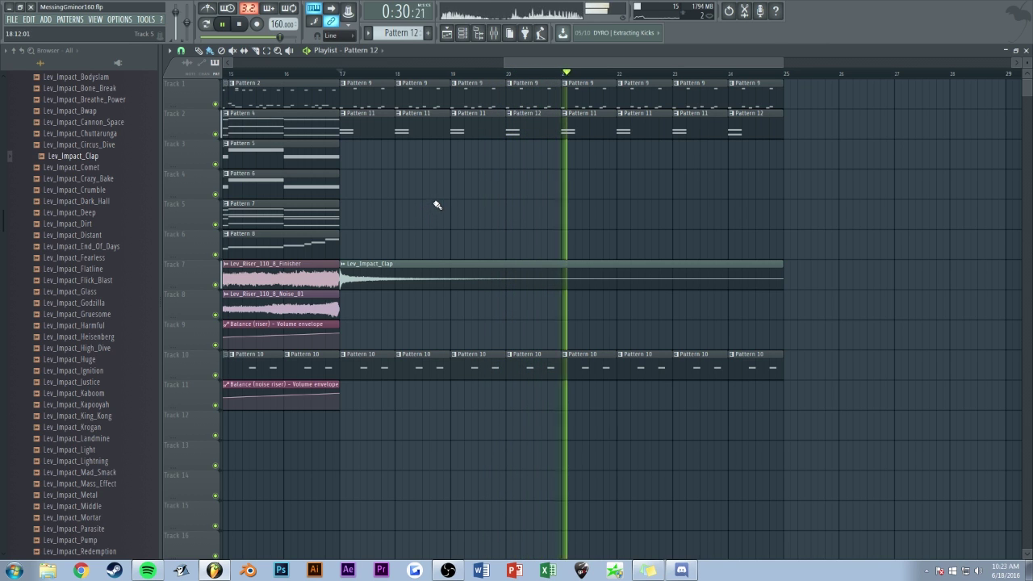
pyautogui.scroll(-2, 485, 322)
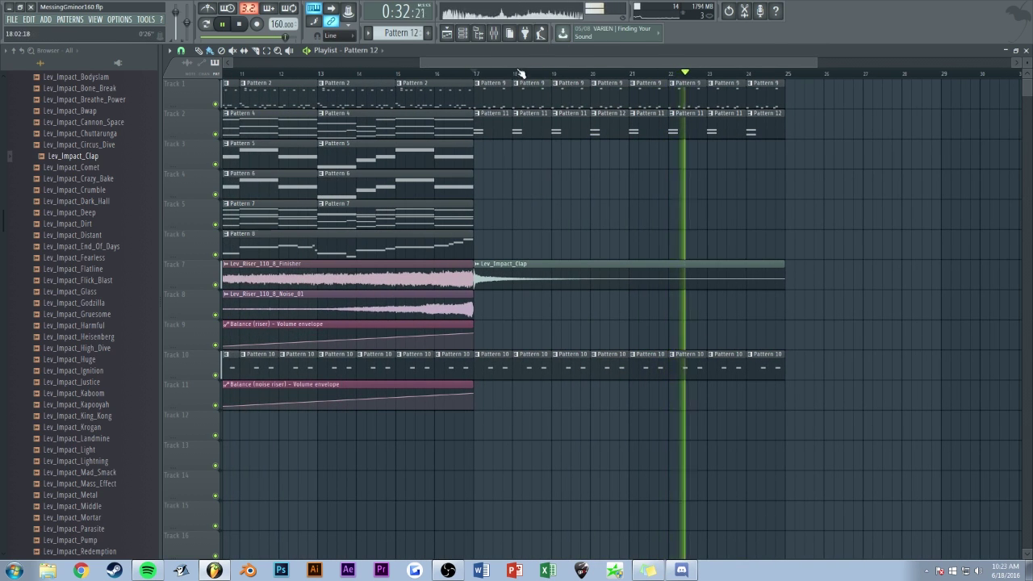
# Step: Create a new empty Pattern 13, place it on Track 3 at bar 17 and restart playback
pyautogui.moveTo(522, 64); pyautogui.dragTo(523, 62)
pyautogui.press('F4')
pyautogui.click(466, 157)
pyautogui.press('space')
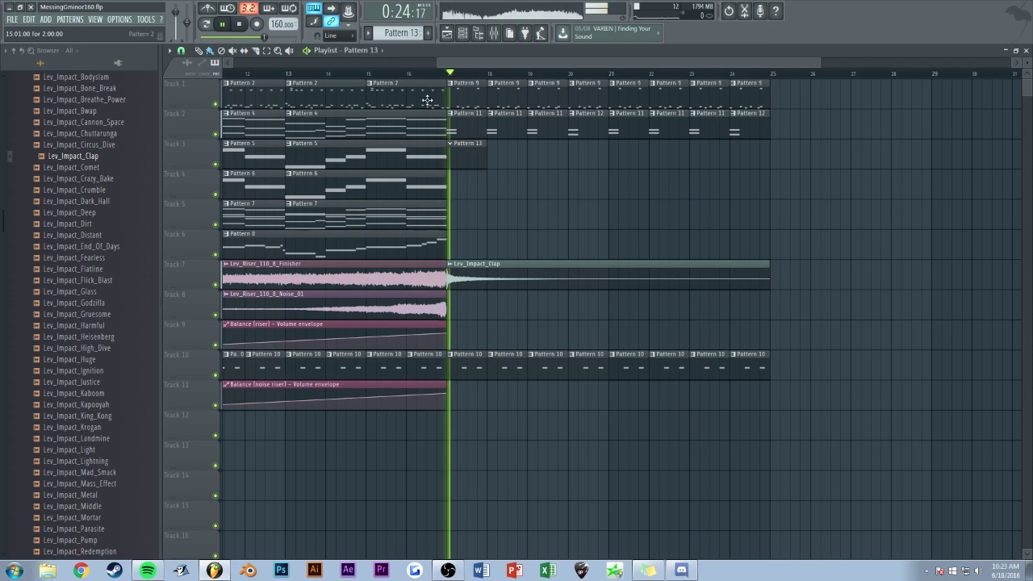
# Step: Make the Track 1 drum clip at bar 15 unique and write a Superior Drummer 2 fill at its end, leading into bar 17
pyautogui.click(371, 74)
pyautogui.press('space')
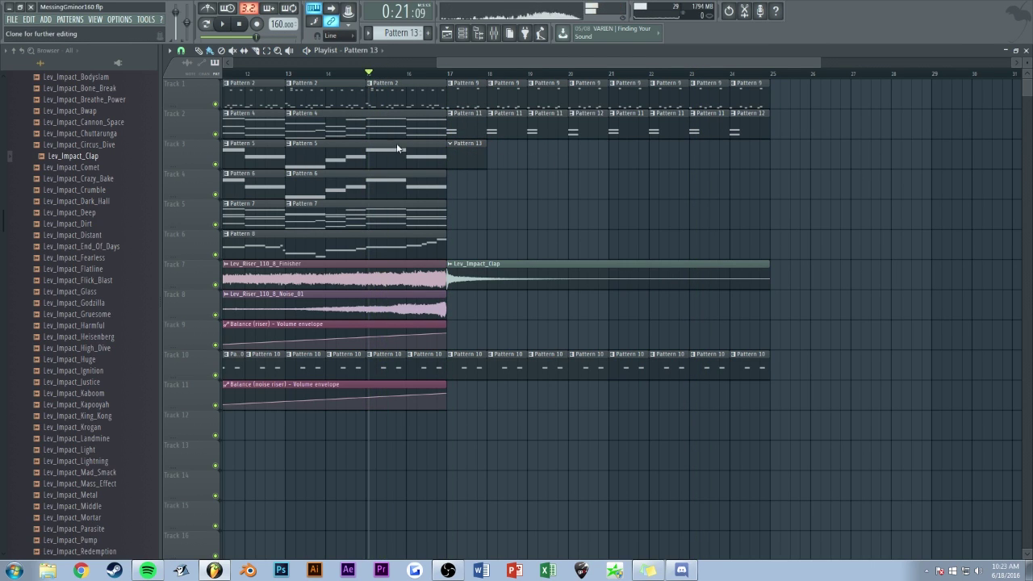
pyautogui.press('F7')
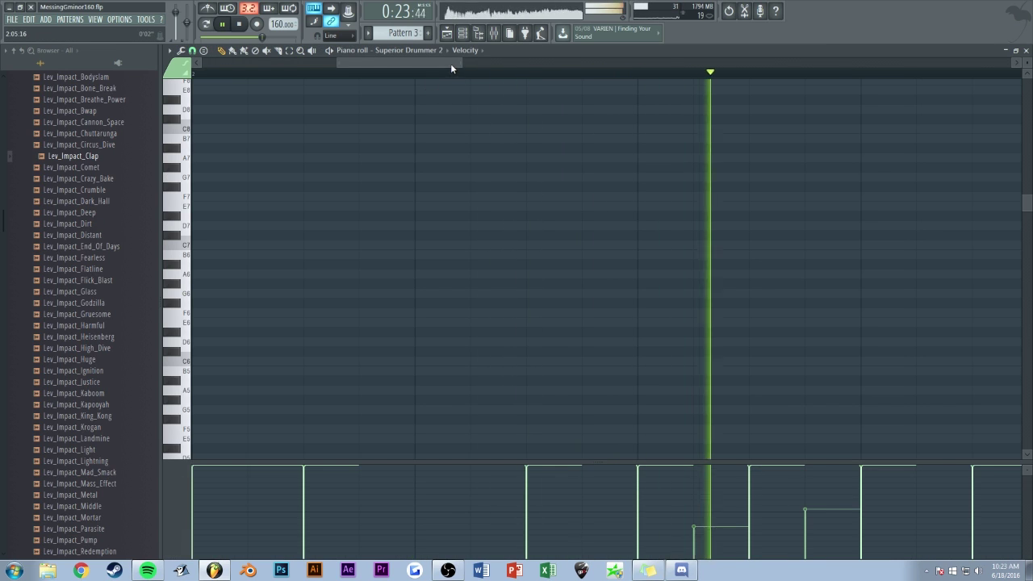
pyautogui.press('space')
pyautogui.scroll(-3, 499, 210)
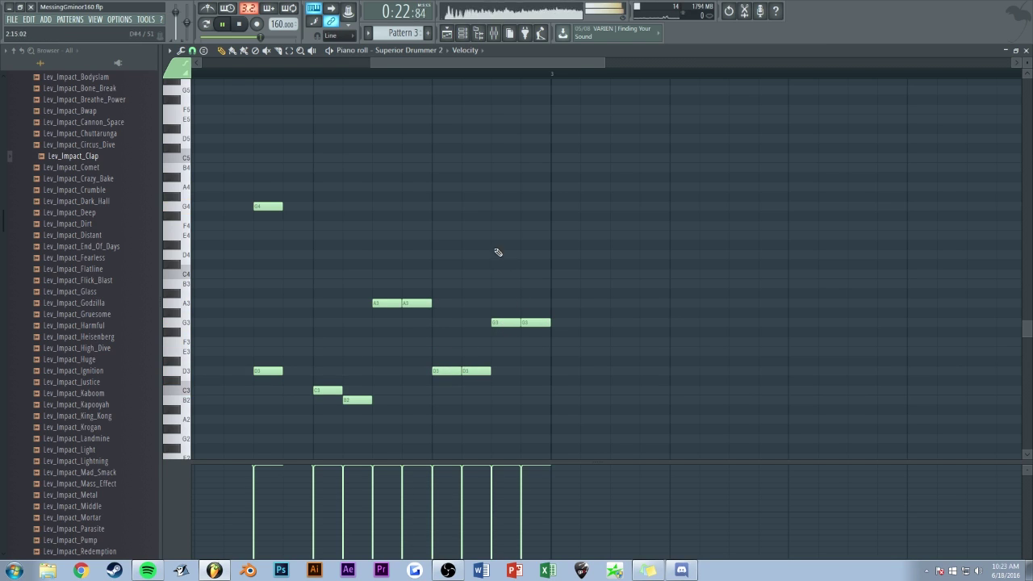
pyautogui.press('F5')
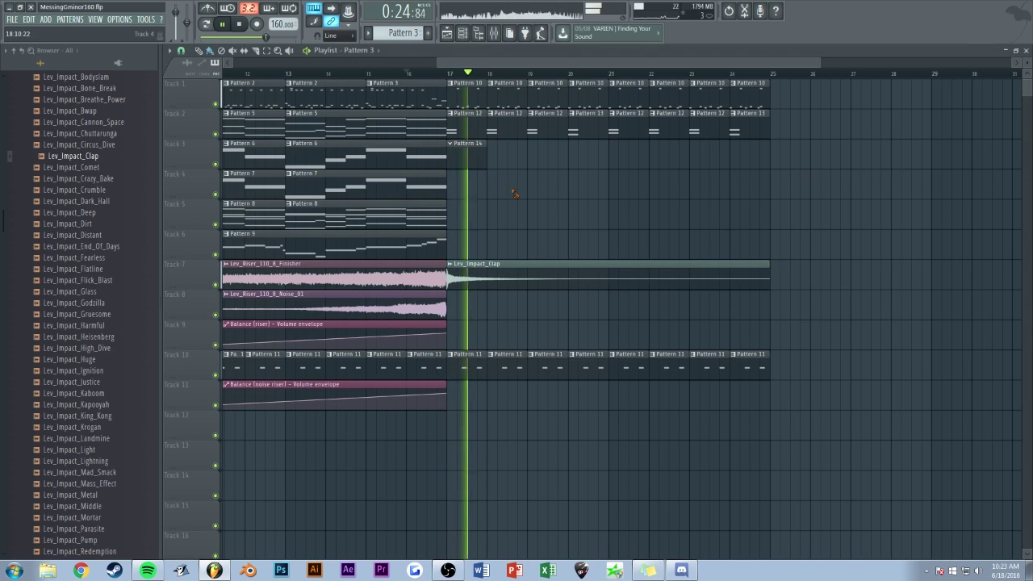
# Step: Make the Track 1 drum clip at bar 17 unique, open its Superior Drummer 2 notes and replay the transition
pyautogui.scroll(4, 514, 63)
pyautogui.press('space')
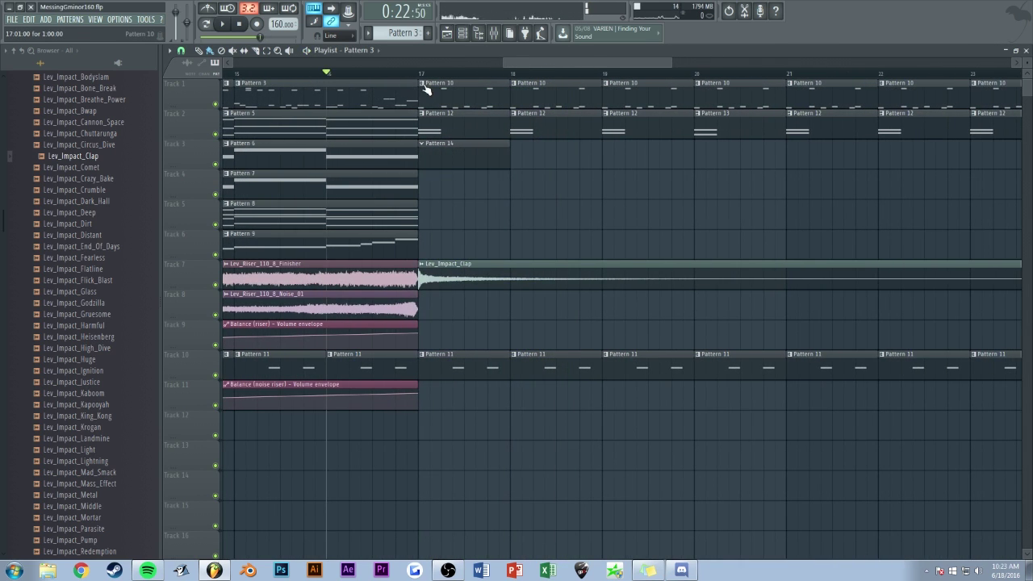
pyautogui.doubleClick(436, 100)
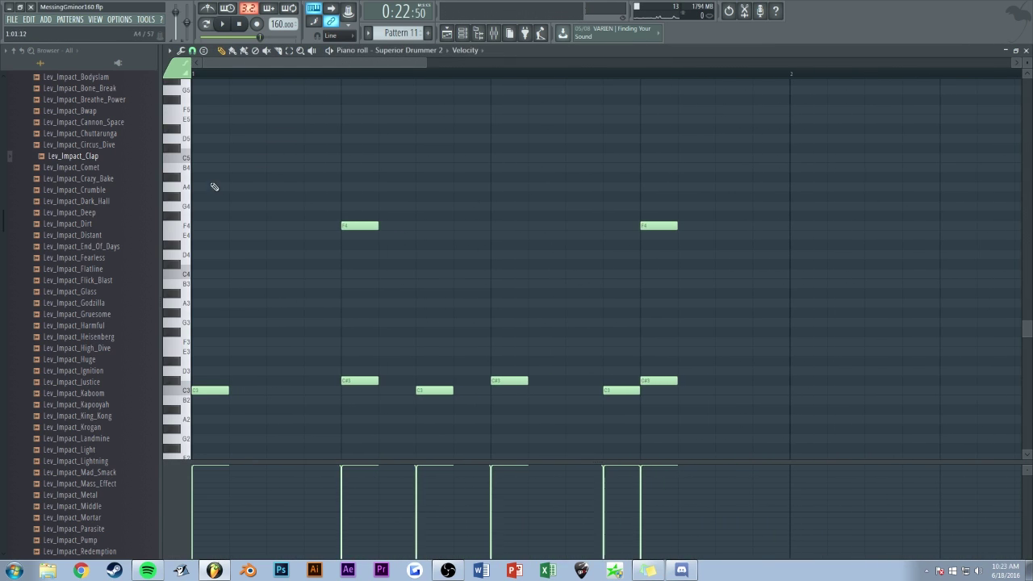
pyautogui.press('F5')
pyautogui.press('space')
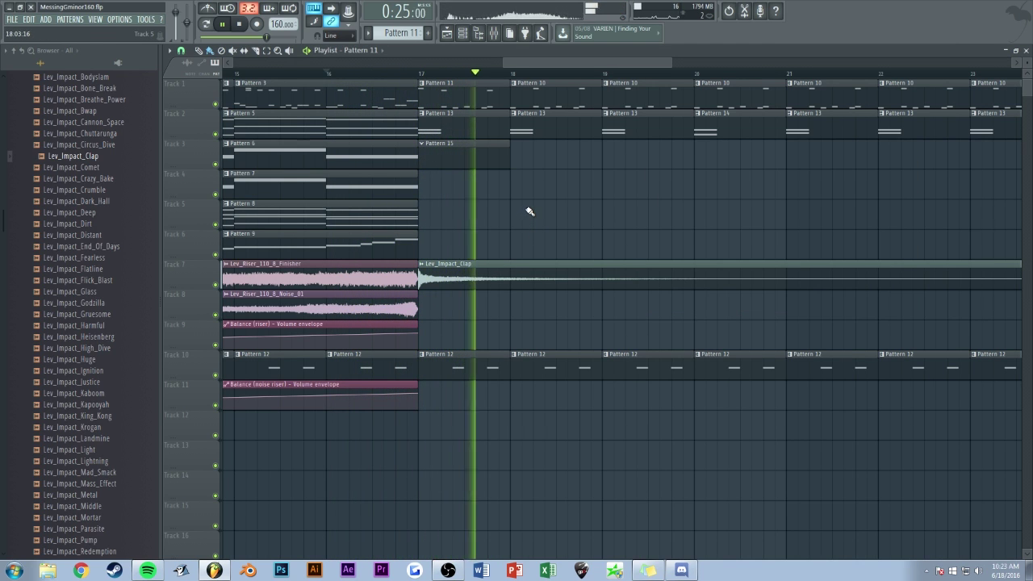
pyautogui.scroll(-2, 536, 63)
pyautogui.scroll(-3, 542, 60)
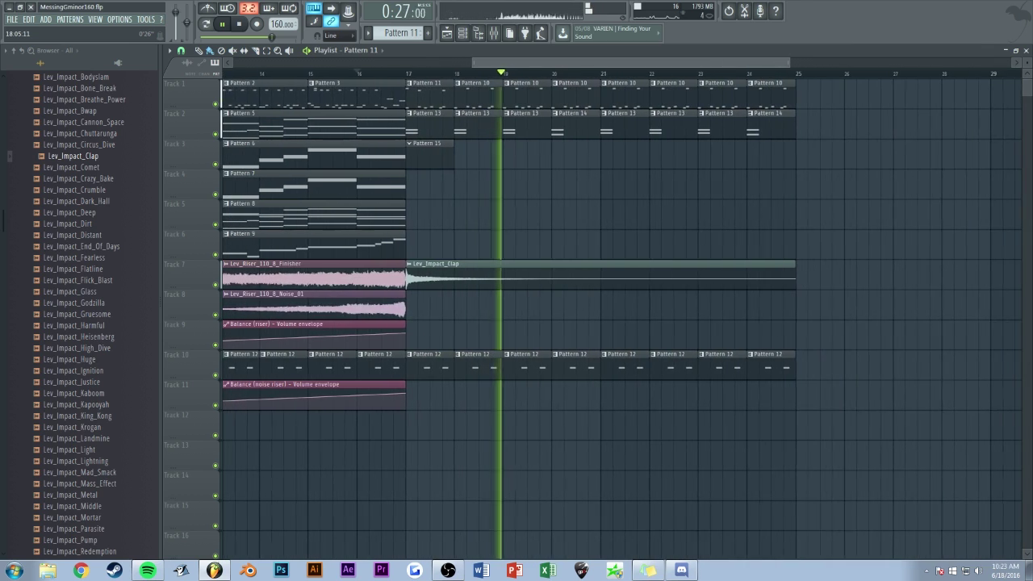
# Step: Add short G4 notes on beats 1 and 3 for the Sub channel in Pattern 15
pyautogui.click(431, 156)
pyautogui.press('F6')
pyautogui.press('space')
pyautogui.click(728, 198)
pyautogui.press('F7')
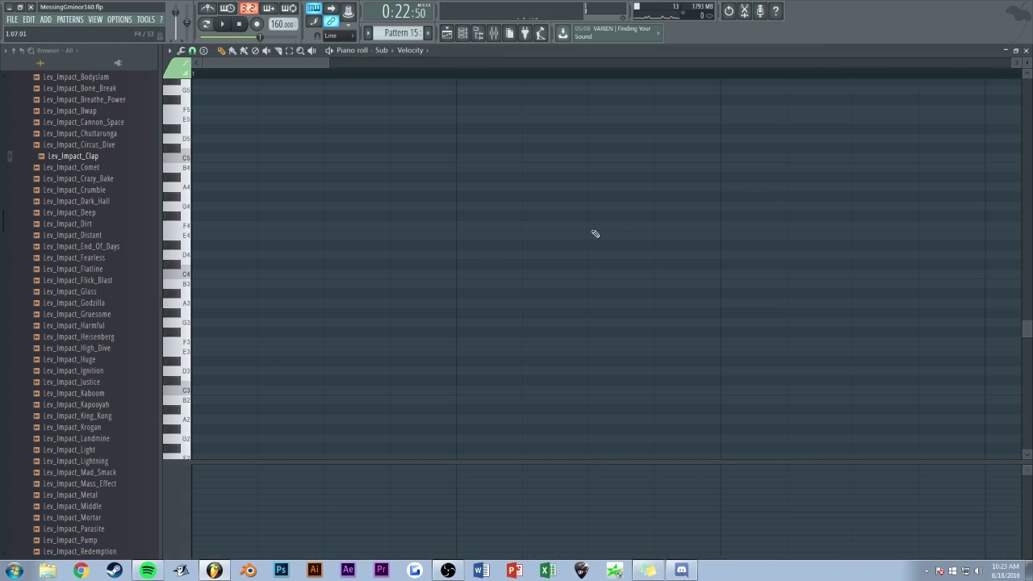
pyautogui.scroll(-2, 229, 334)
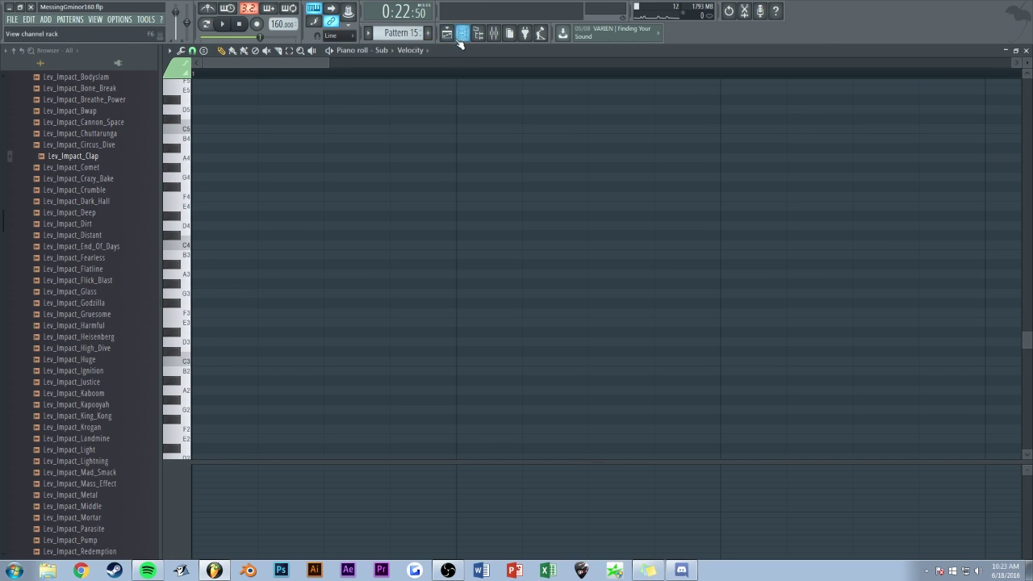
pyautogui.scroll(4, 246, 299)
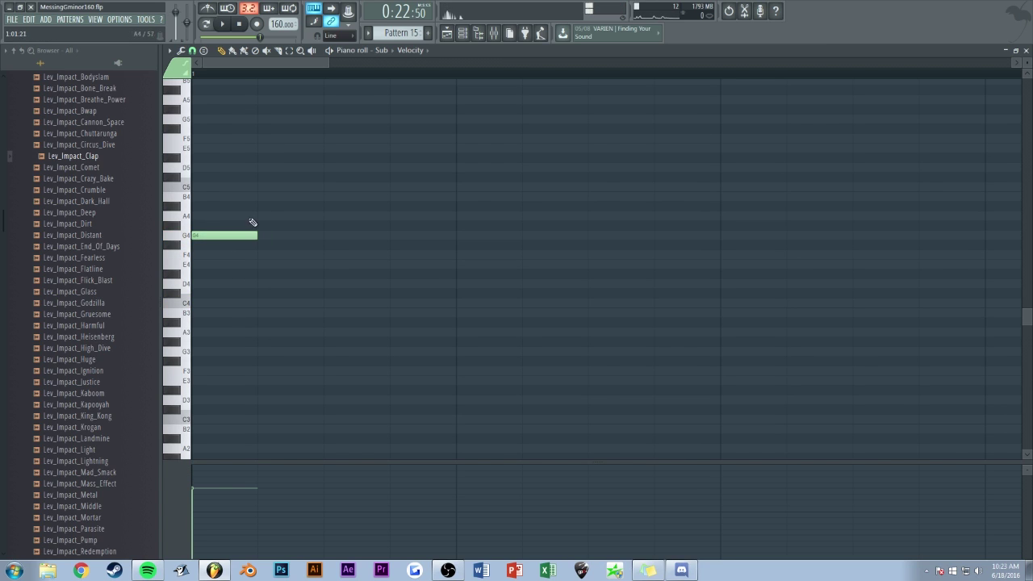
pyautogui.scroll(-3, 297, 64)
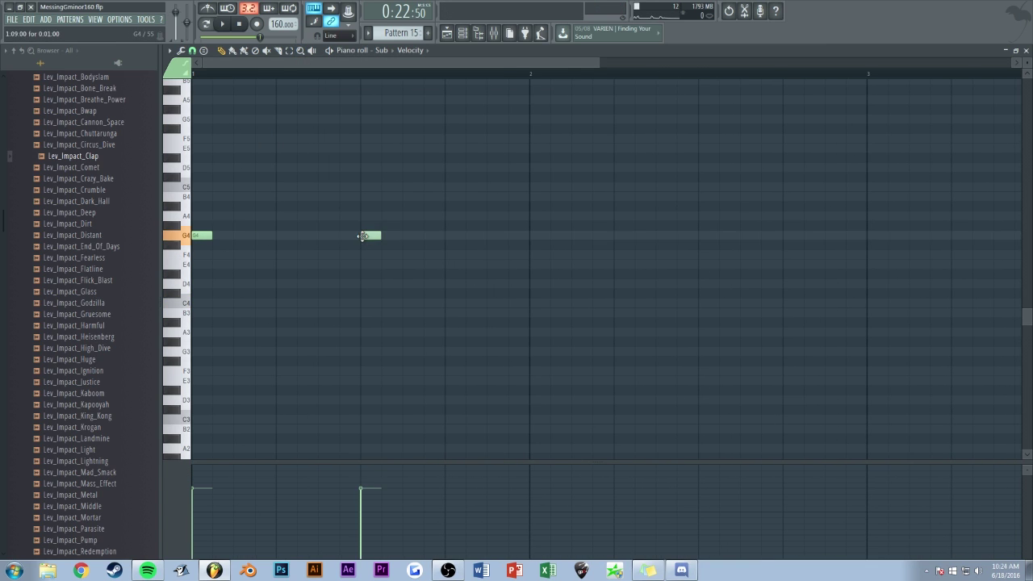
pyautogui.click(363, 237)
# Step: Repeat the Pattern 15 clip on Track 3 through bar 24 and lengthen both G4 Sub notes to one beat
pyautogui.press('Escape')
pyautogui.moveTo(474, 161); pyautogui.dragTo(466, 161)
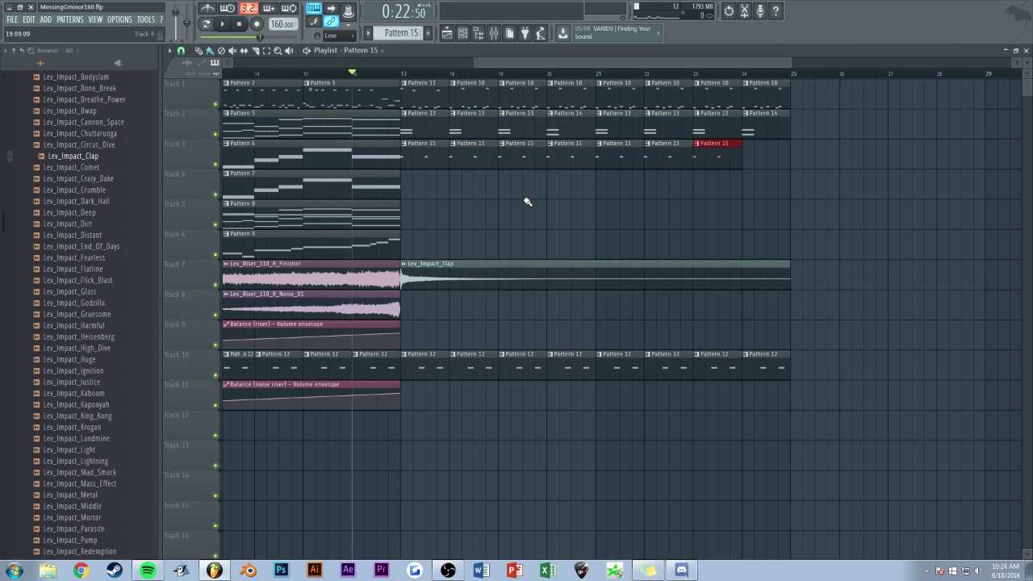
pyautogui.doubleClick(414, 163)
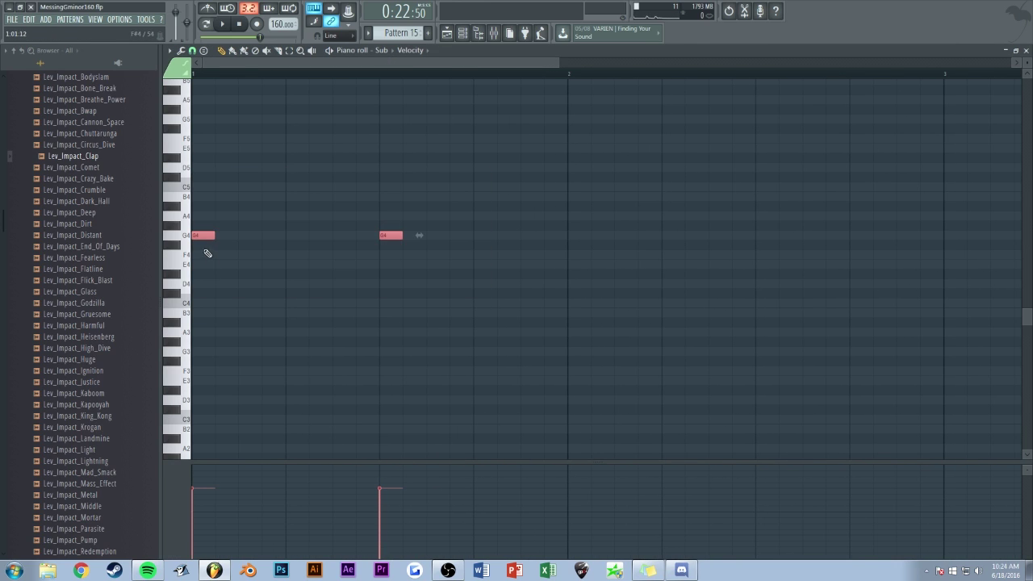
pyautogui.press('Escape')
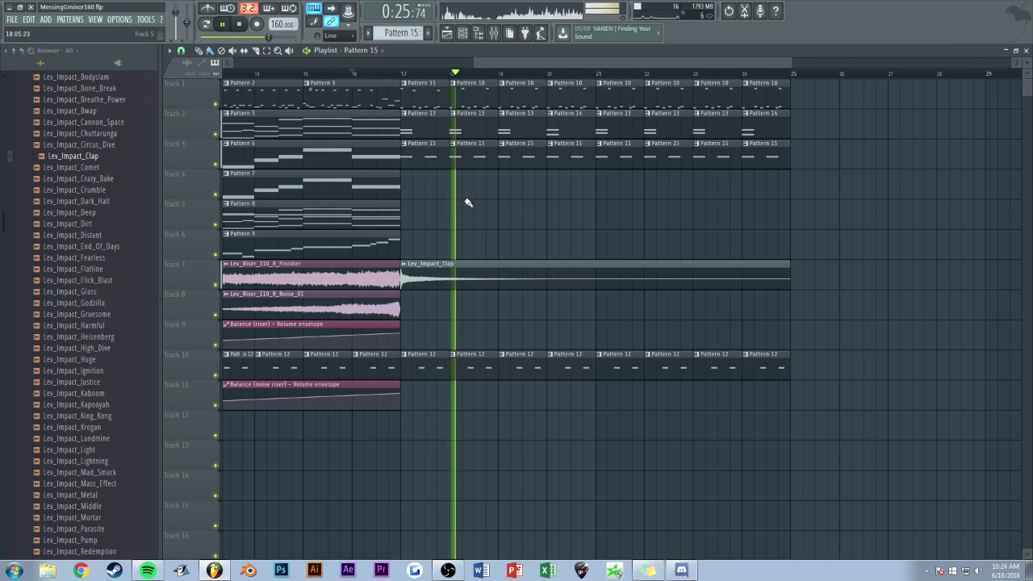
pyautogui.moveTo(519, 62); pyautogui.dragTo(554, 64)
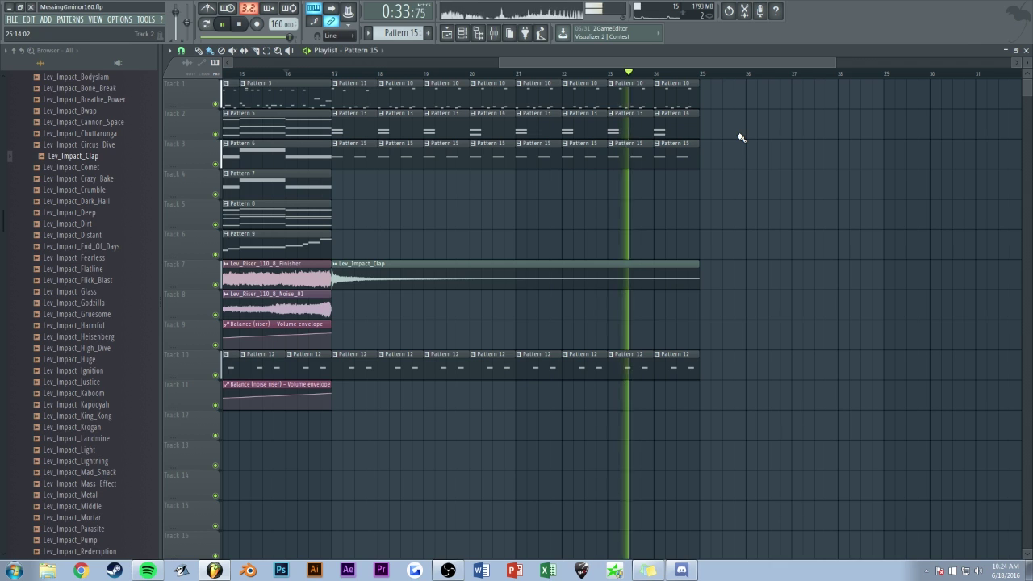
pyautogui.press('space')
pyautogui.scroll(4, 558, 65)
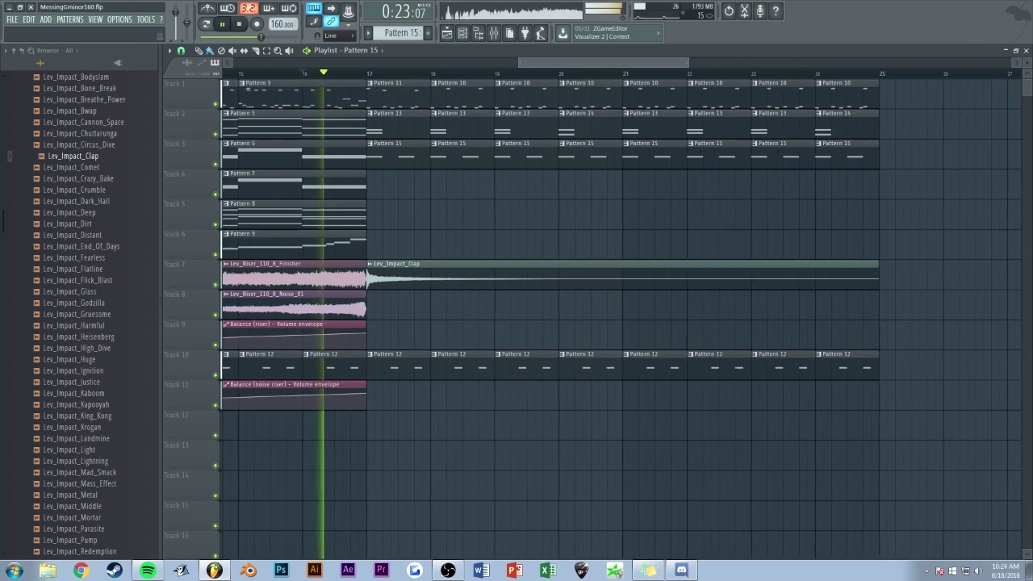
# Step: Create an automation clip for the arp's Pluck decay length over the second half of bar 16, sloping down to bar 17
pyautogui.press('space')
pyautogui.moveTo(608, 64); pyautogui.dragTo(585, 74)
pyautogui.click(475, 34)
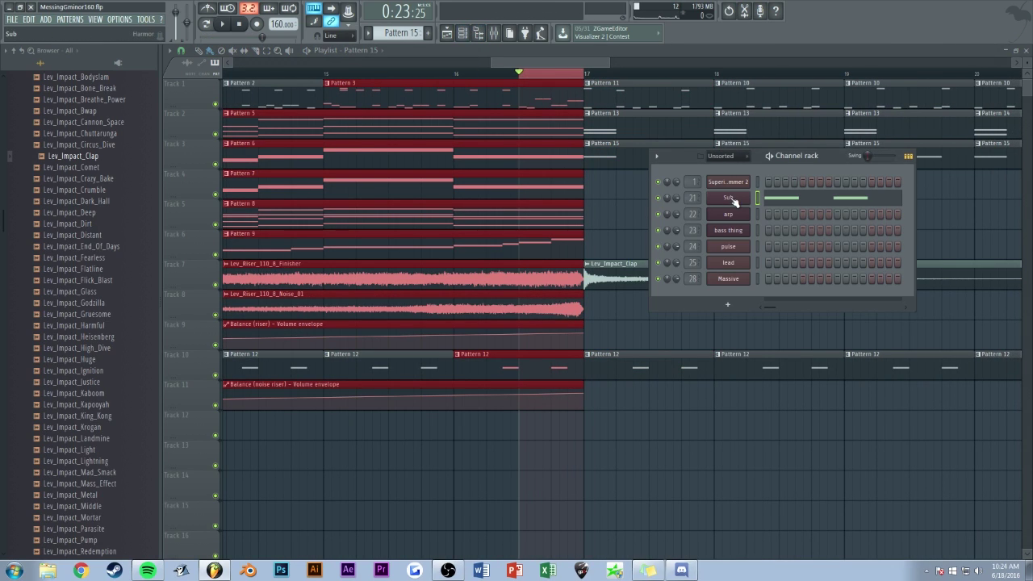
pyautogui.click(727, 215)
pyautogui.rightClick(549, 309)
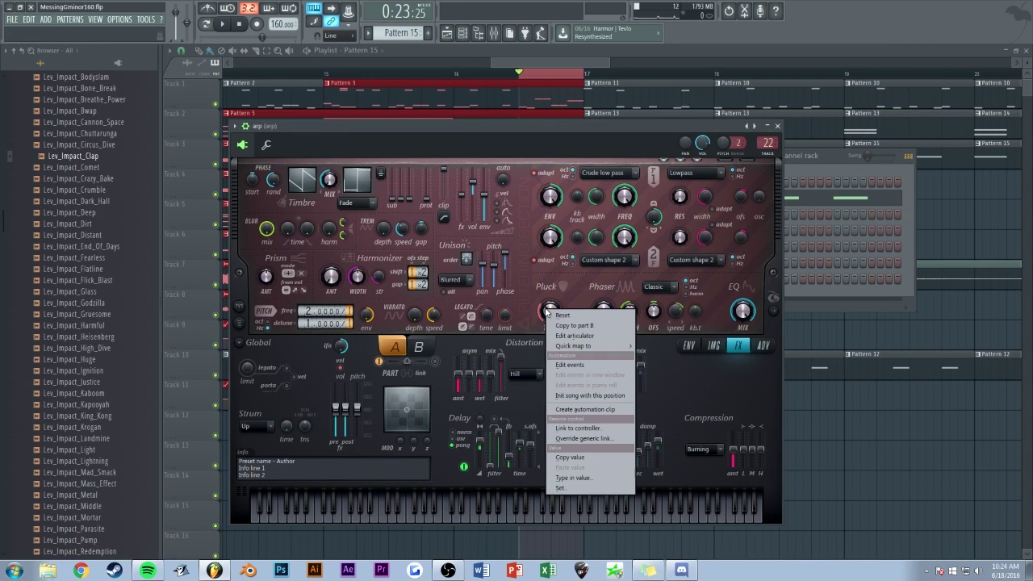
pyautogui.click(601, 410)
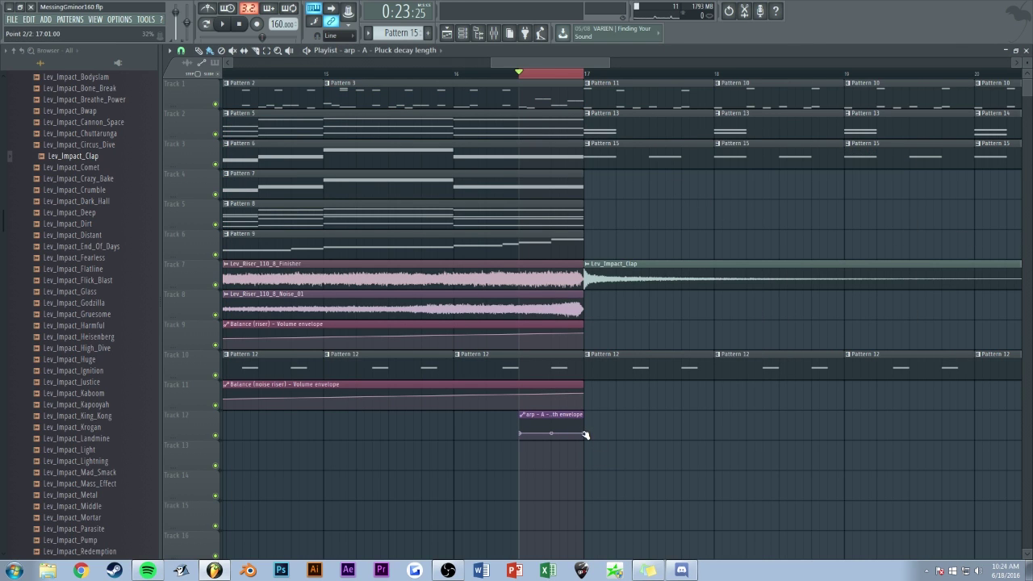
pyautogui.press('space')
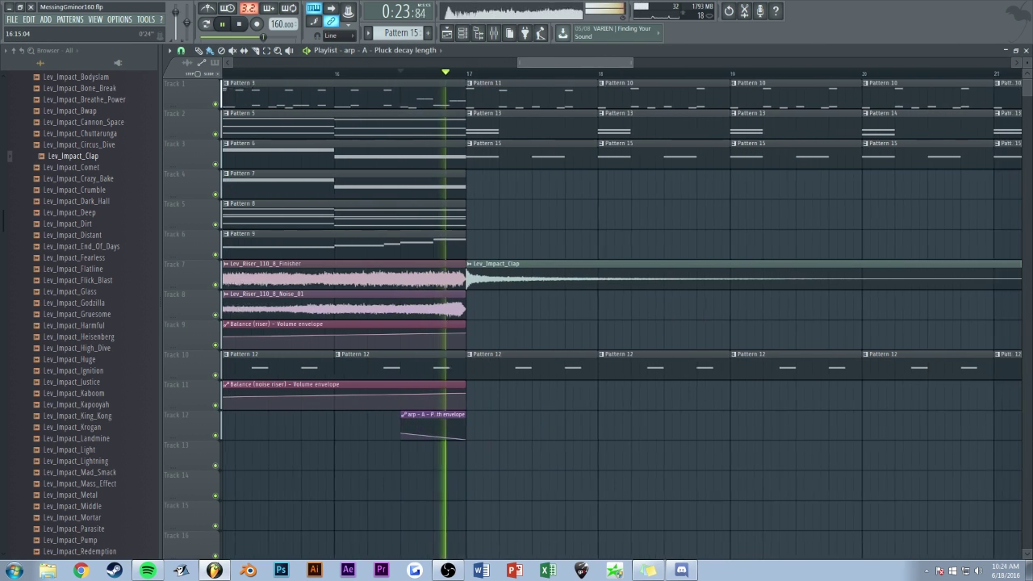
# Step: Make the Track 1 drum clip at bar 24 unique and add C3 notes at the end of its Superior Drummer 2 bar
pyautogui.moveTo(552, 64)
pyautogui.mouseDown()
pyautogui.moveTo(557, 117)
pyautogui.moveTo(562, 65)
pyautogui.mouseUp()
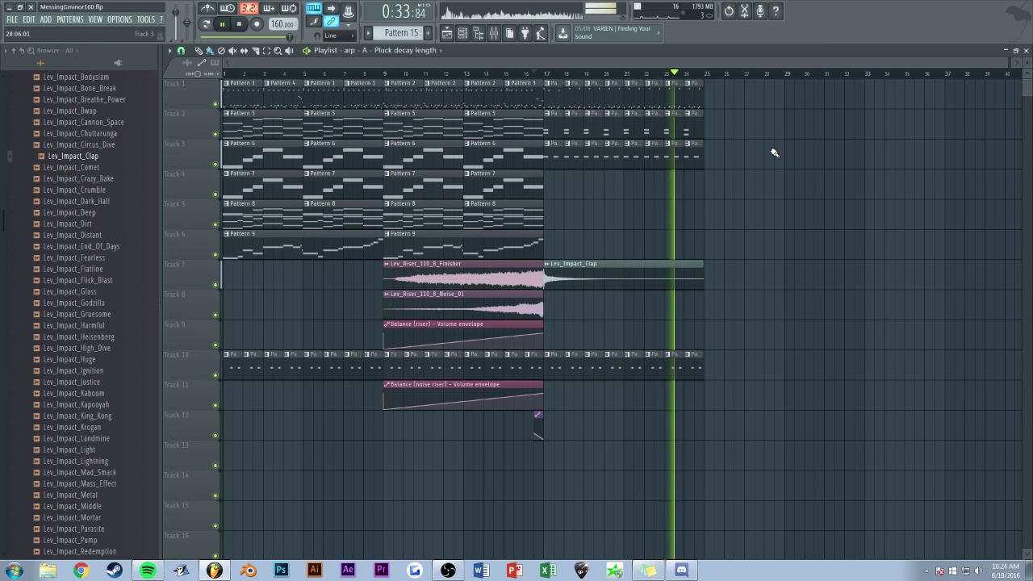
pyautogui.press('space')
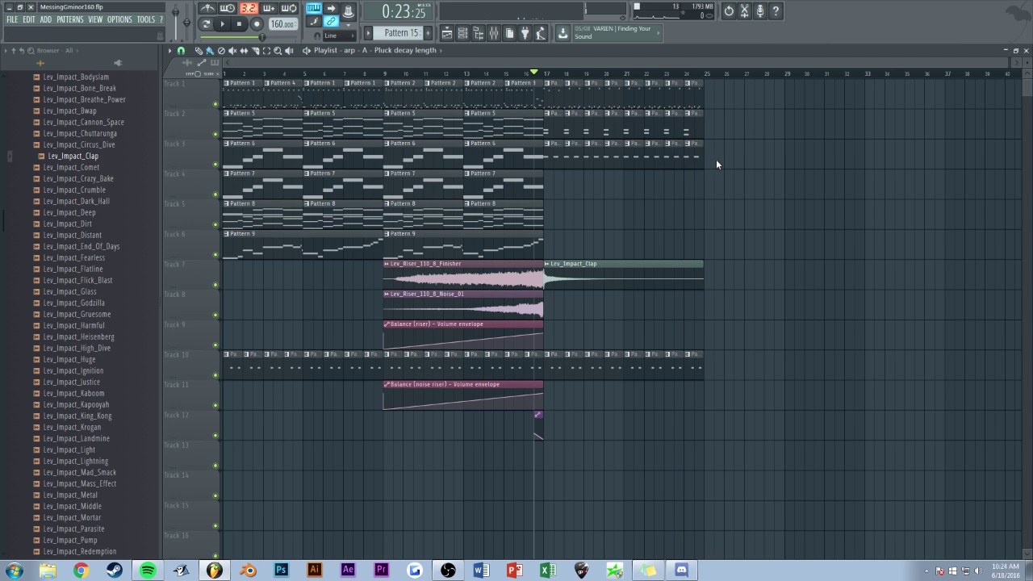
pyautogui.scroll(4, 719, 144)
pyautogui.doubleClick(565, 92)
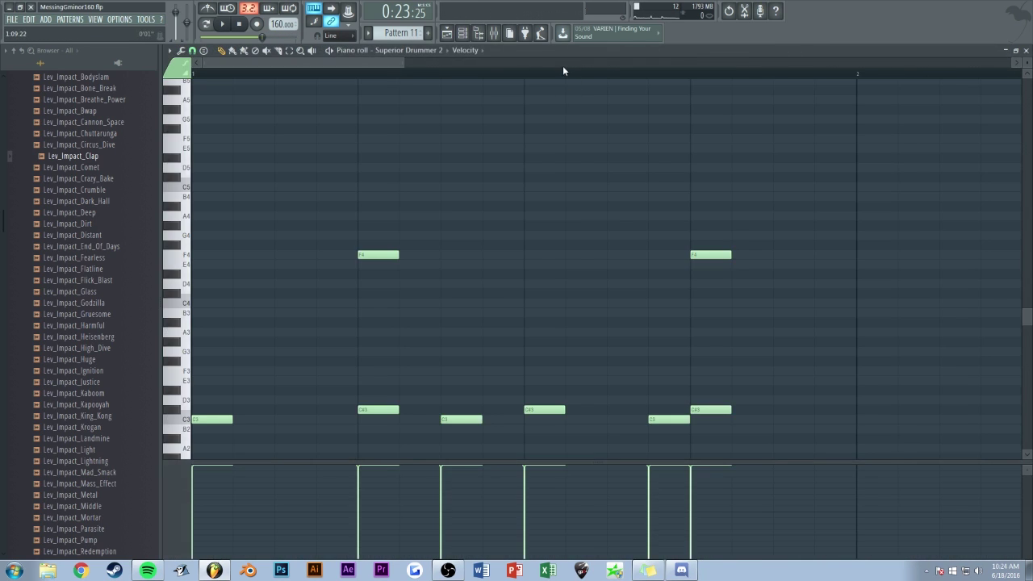
pyautogui.scroll(-2, 561, 121)
pyautogui.scroll(-1, 557, 166)
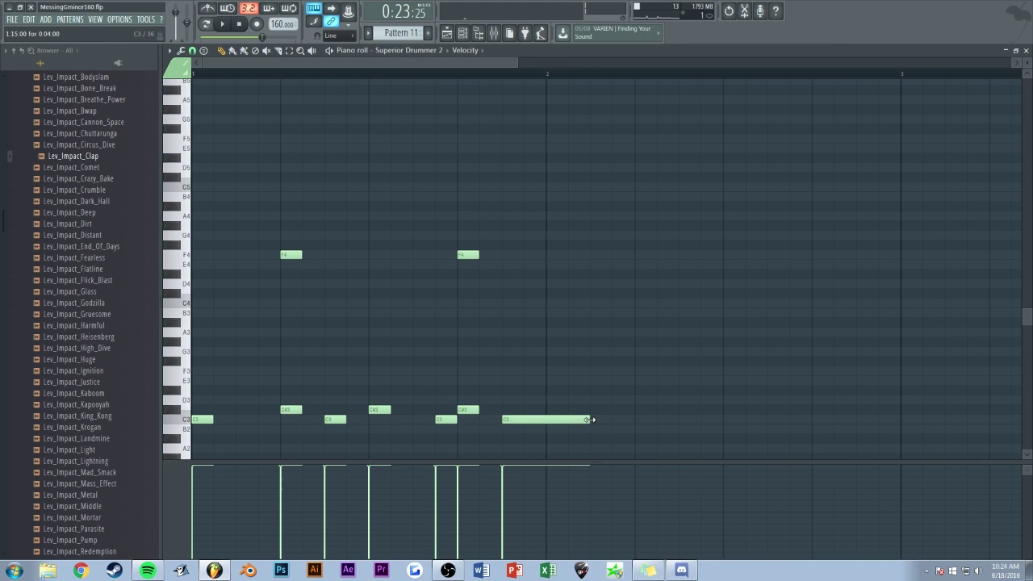
pyautogui.click(460, 78)
pyautogui.press('space')
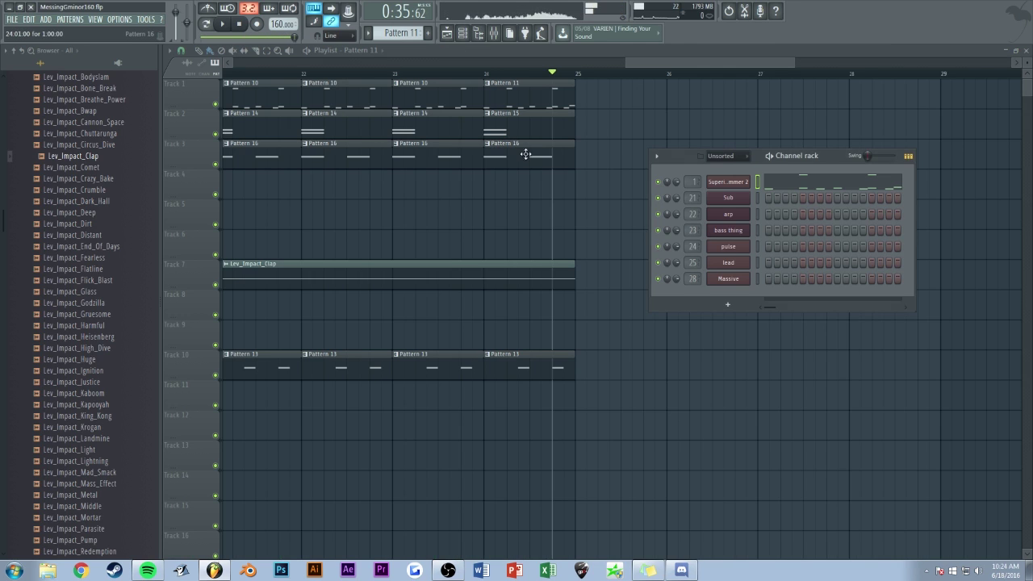
# Step: Place a unique copy of the drum clip at bar 25 on Track 1 and raise its three C#3 notes to D3
pyautogui.press('F6')
pyautogui.scroll(2, 667, 65)
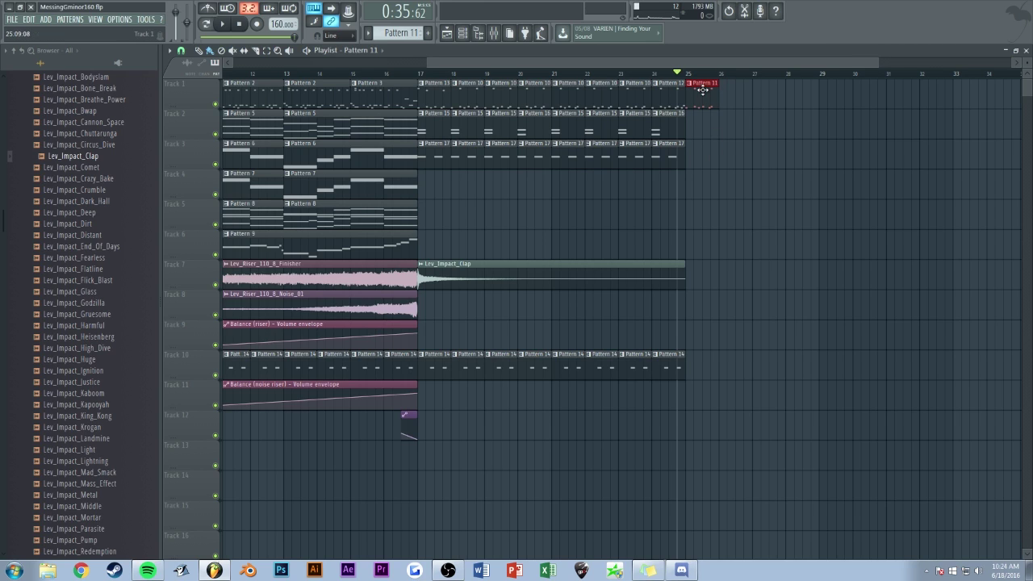
pyautogui.doubleClick(704, 90)
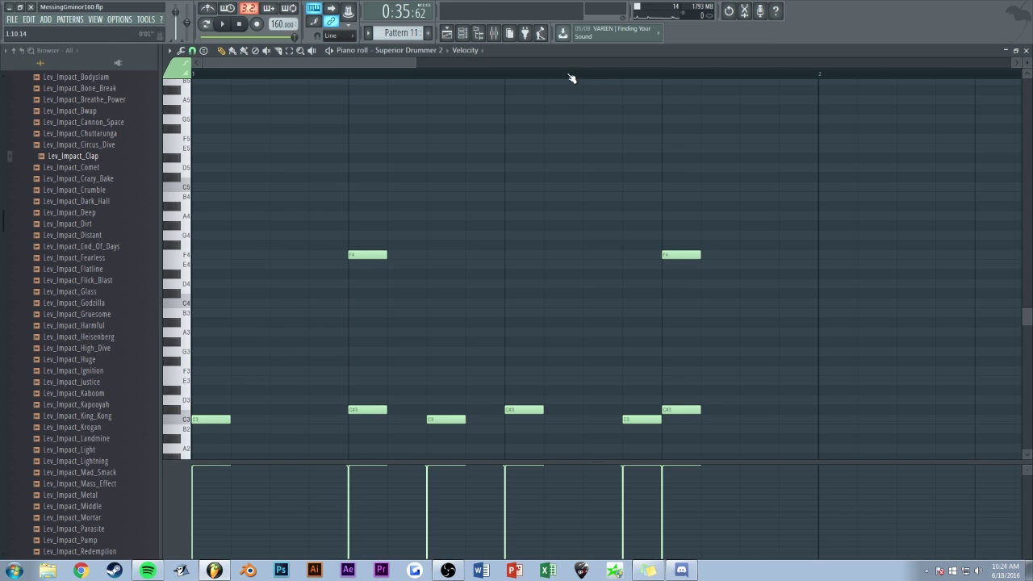
pyautogui.keyDown('ctrl'); pyautogui.click(517, 75); pyautogui.keyUp('ctrl')
pyautogui.scroll(-4, 452, 309)
pyautogui.moveTo(355, 279); pyautogui.dragTo(685, 277)
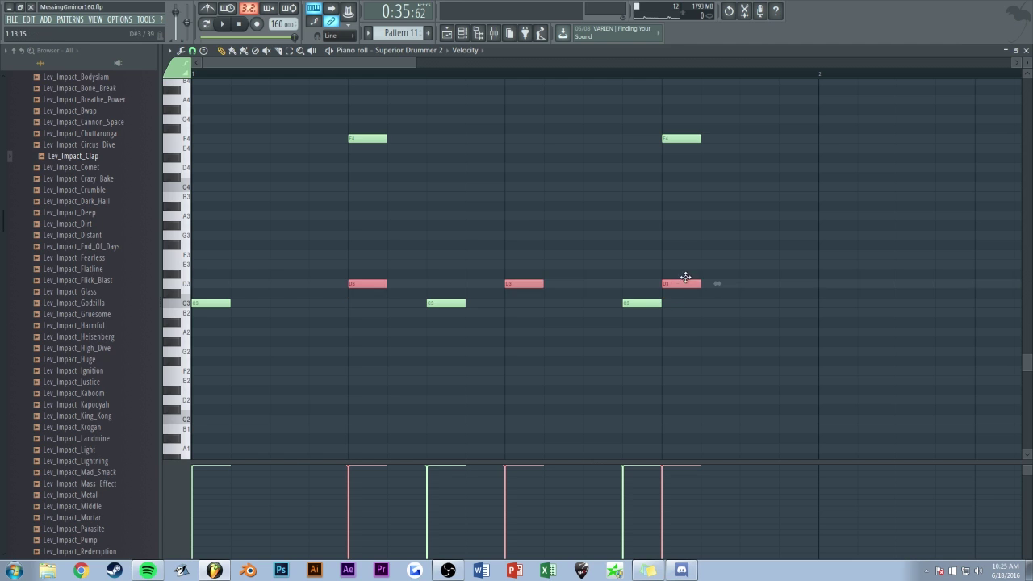
# Step: Repeat the Pattern 11 drum clip on Track 1 through bar 28 and play back from bar 24
pyautogui.press('F7')
pyautogui.press('F6')
pyautogui.hotkey('ctrl', 'b')
pyautogui.hotkey('ctrl', 'b')
pyautogui.hotkey('ctrl', 'b')
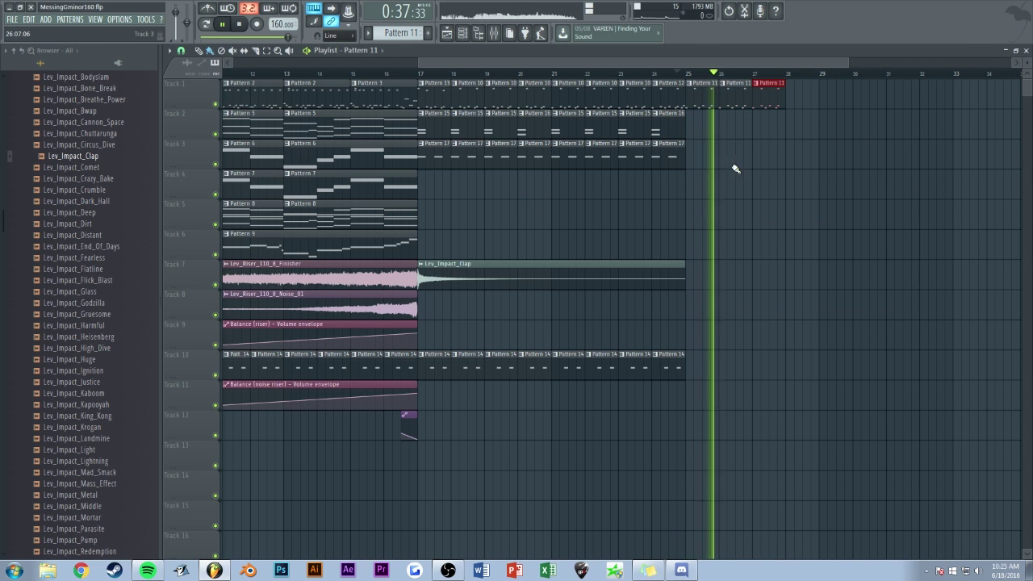
pyautogui.press('space')
pyautogui.keyDown('ctrl'); pyautogui.click(653, 74); pyautogui.keyUp('ctrl')
pyautogui.press('space')
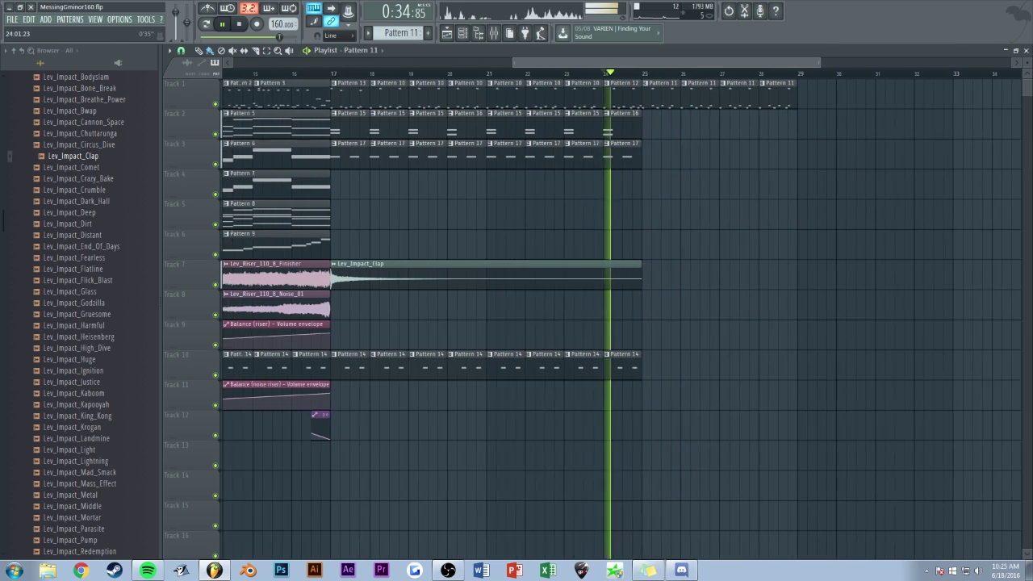
# Step: Duplicate the bar 17 to 24 clips on Tracks 2, 3, 7 and 10 into bars 25 to 32 and play the transition
pyautogui.press('space')
pyautogui.moveTo(595, 113)
pyautogui.mouseDown()
pyautogui.moveTo(295, 197)
pyautogui.moveTo(196, 210)
pyautogui.moveTo(381, 172)
pyautogui.mouseUp()
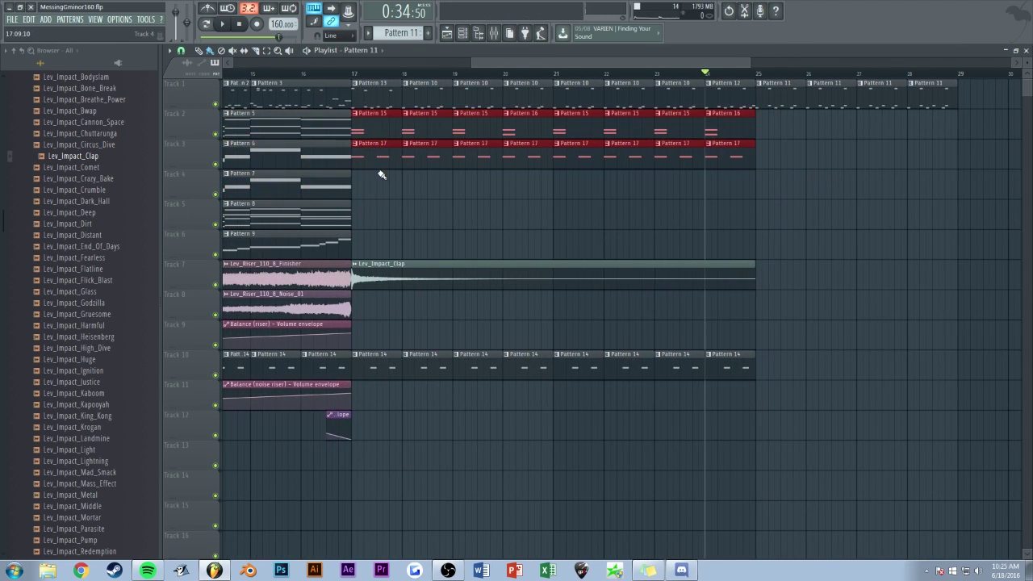
pyautogui.hotkey('ctrl', 'b')
pyautogui.moveTo(605, 363); pyautogui.dragTo(484, 322)
pyautogui.hotkey('ctrl', 'b')
pyautogui.press('space')
pyautogui.click(591, 259)
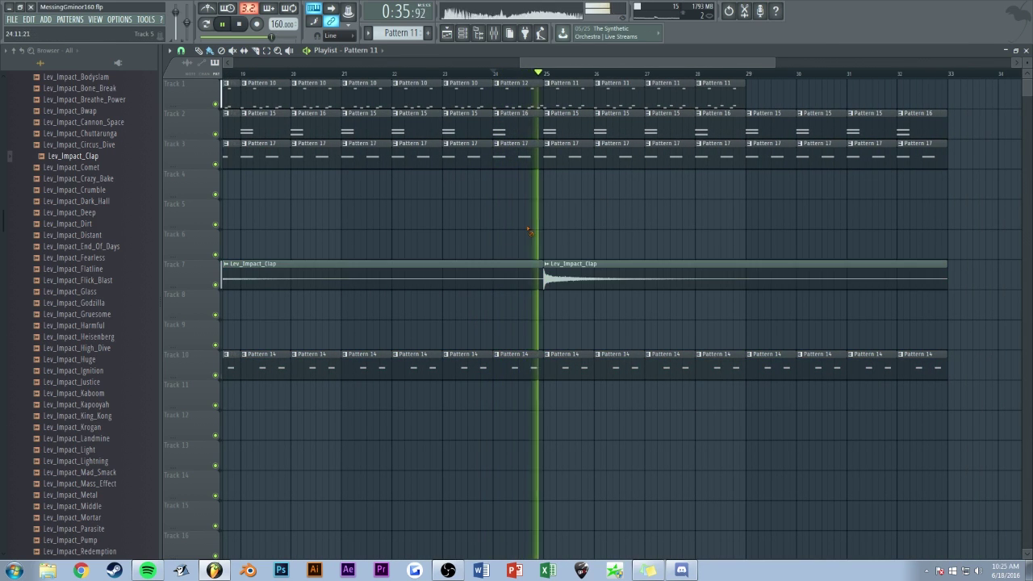
# Step: Place another Lev_Impact_Clap clip on Track 6, make it unique and reverse its sample
pyautogui.scroll(-2, 608, 71)
pyautogui.press('space')
pyautogui.click(488, 238)
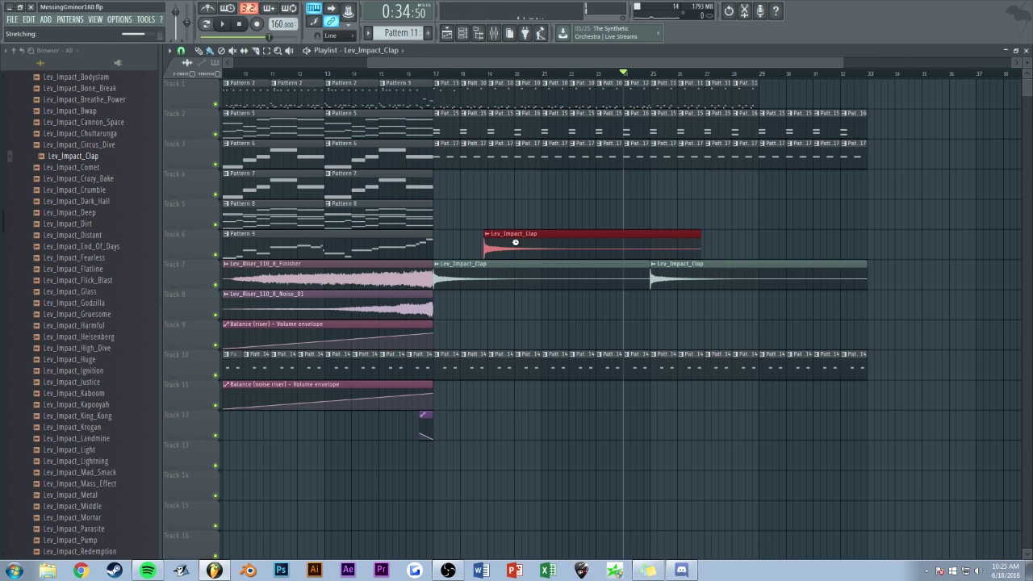
pyautogui.doubleClick(515, 242)
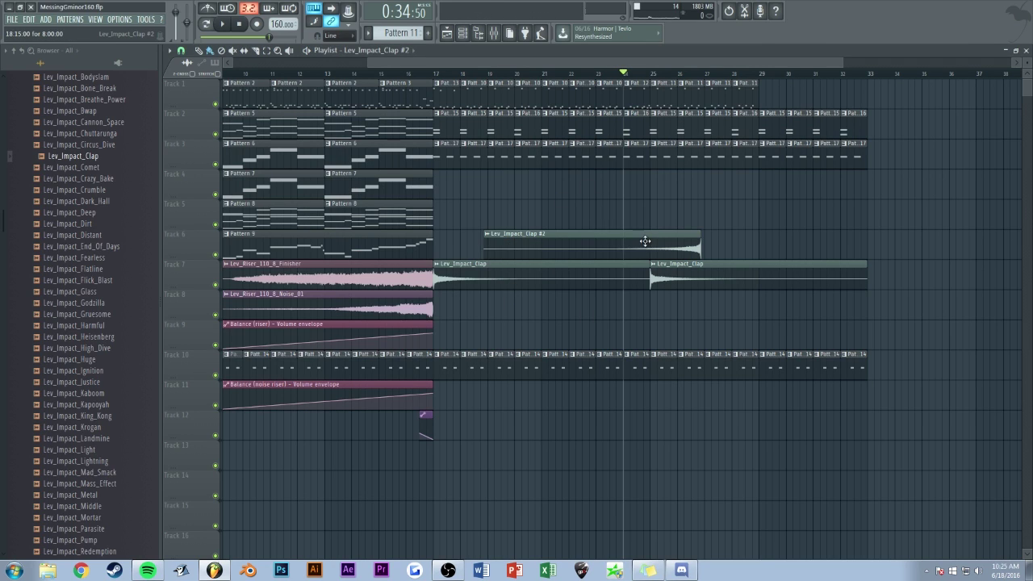
# Step: Align the reversed clap with bars 17 to 24 on Track 6, duplicate it into bars 25 to 32 and play it back
pyautogui.moveTo(683, 240); pyautogui.dragTo(570, 219)
pyautogui.hotkey('ctrl', 'b')
pyautogui.keyDown('ctrl'); pyautogui.rightClick(572, 219); pyautogui.keyUp('ctrl')
pyautogui.press('space')
pyautogui.keyDown('ctrl'); pyautogui.click(723, 224); pyautogui.keyUp('ctrl')
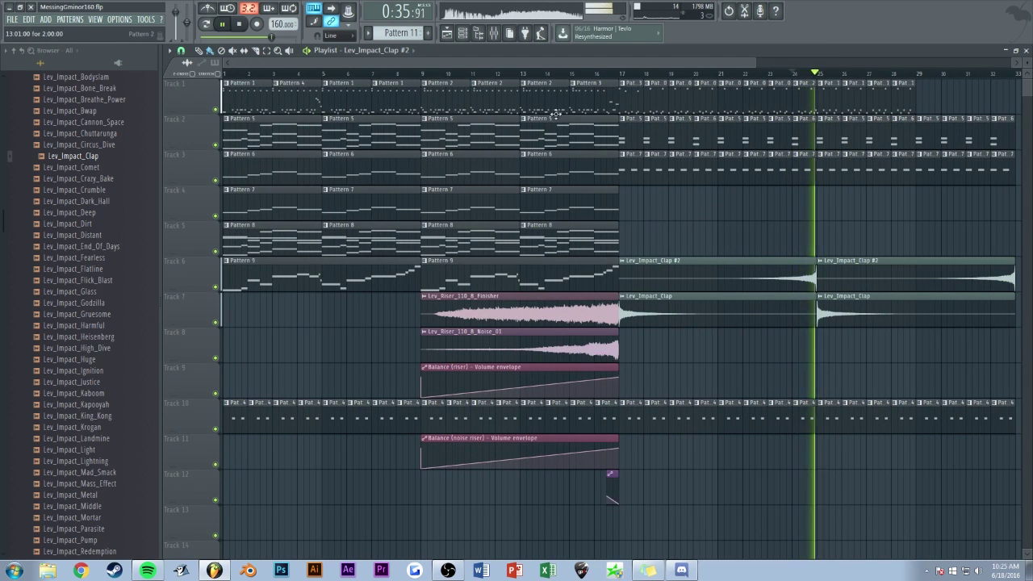
# Step: Slip the audio of both reversed clap clips slightly later, with their starts just after bars 17 and 25, and replay from bar 24
pyautogui.scroll(6, 705, 62)
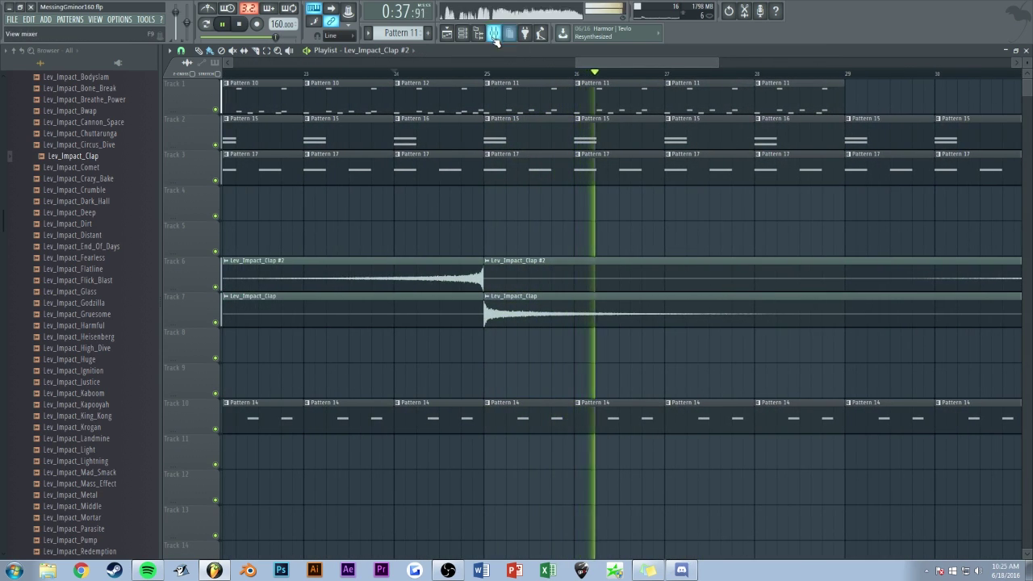
pyautogui.click(494, 32)
pyautogui.press('F9')
pyautogui.keyDown('ctrl'); pyautogui.moveTo(528, 224); pyautogui.dragTo(341, 284); pyautogui.keyUp('ctrl')
pyautogui.click(244, 51)
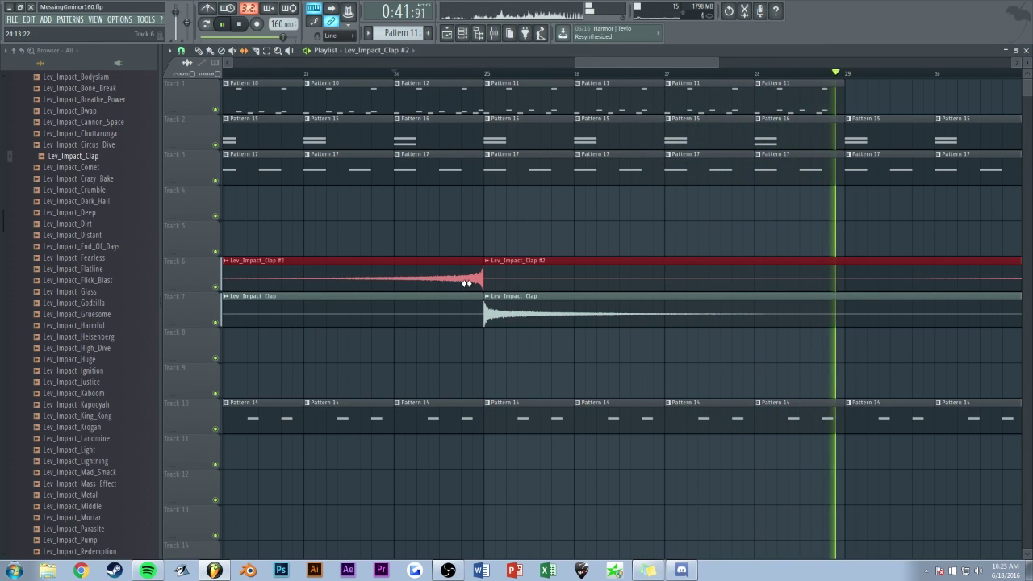
pyautogui.press('space')
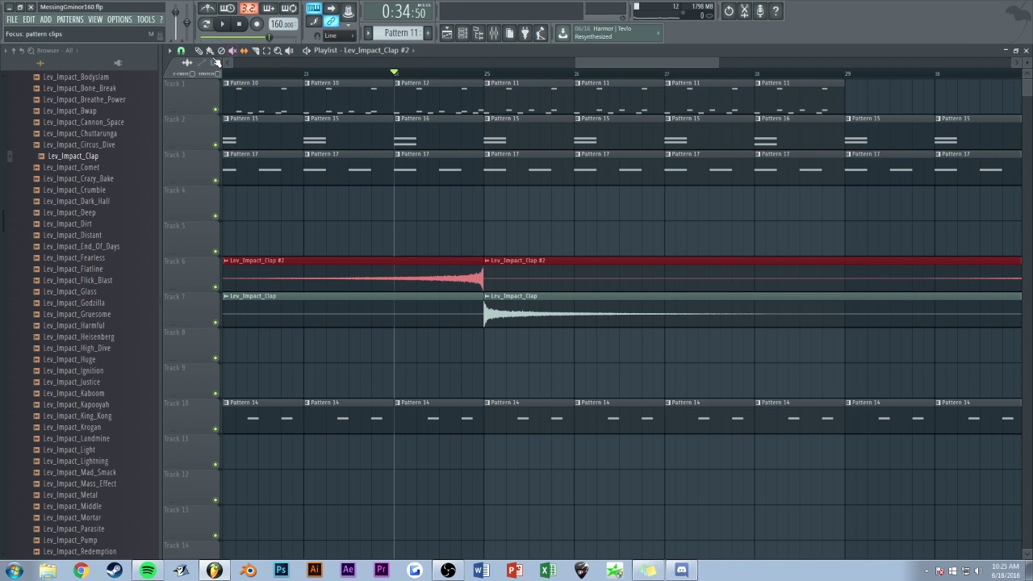
pyautogui.moveTo(672, 63); pyautogui.dragTo(574, 89)
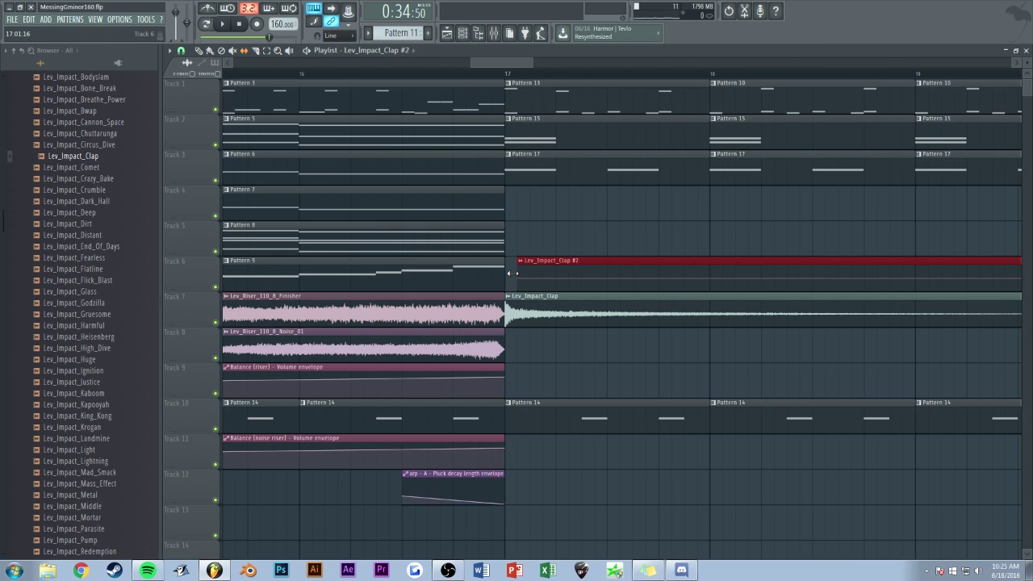
pyautogui.moveTo(515, 62); pyautogui.dragTo(645, 59)
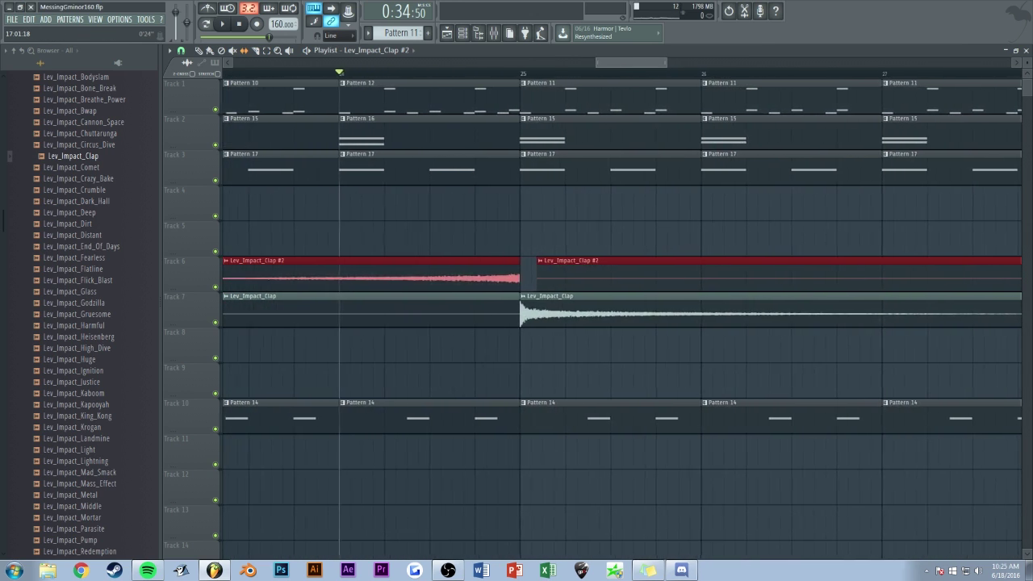
pyautogui.keyDown('ctrl'); pyautogui.click(489, 226); pyautogui.keyUp('ctrl')
pyautogui.press('space')
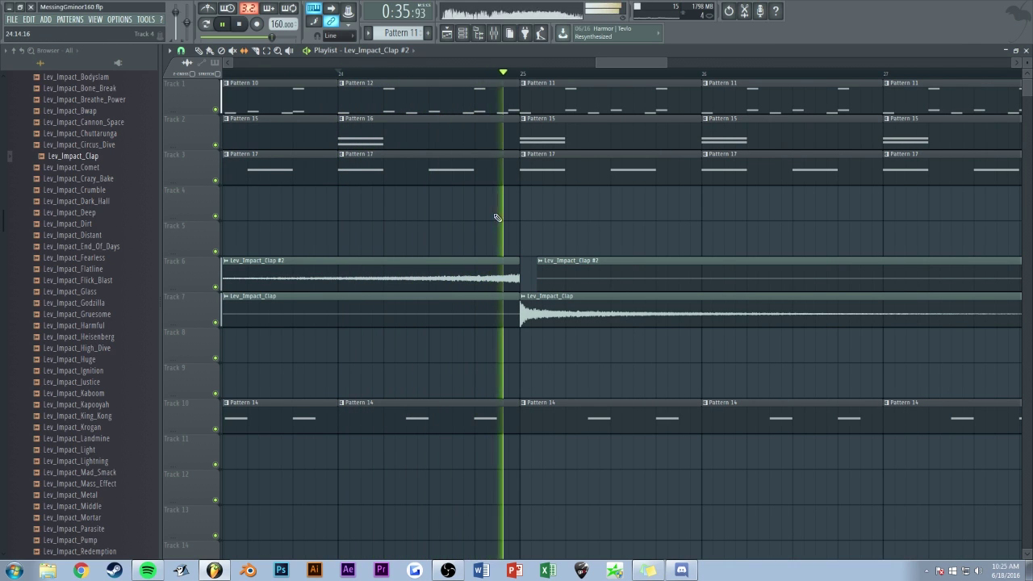
# Step: Duplicate the Track 1 drum clips from bars 25 to 28 into bars 29 to 32 and play the song from the start
pyautogui.moveTo(610, 63); pyautogui.dragTo(620, 46)
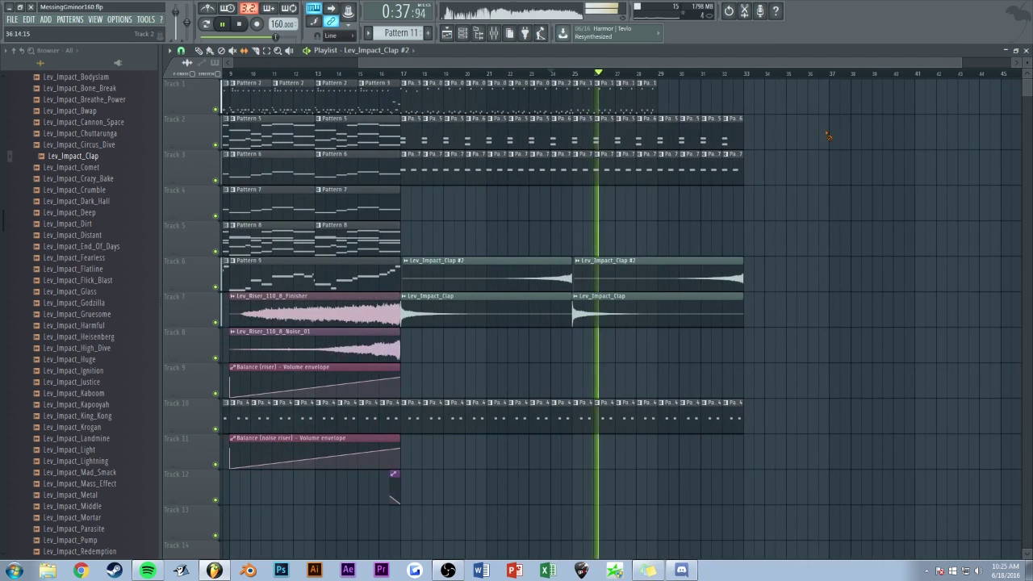
pyautogui.moveTo(673, 102); pyautogui.dragTo(578, 95)
pyautogui.hotkey('ctrl', 'b')
pyautogui.keyDown('ctrl'); pyautogui.click(816, 138); pyautogui.keyUp('ctrl')
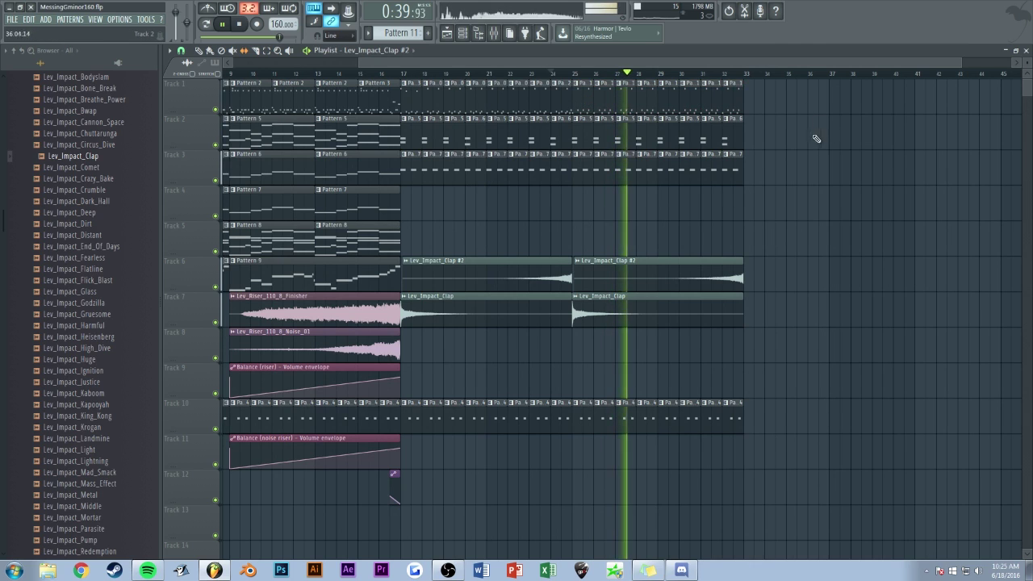
pyautogui.moveTo(541, 62)
pyautogui.mouseDown()
pyautogui.moveTo(574, 61)
pyautogui.moveTo(557, 50)
pyautogui.mouseUp()
pyautogui.press('space')
pyautogui.moveTo(268, 74)
pyautogui.mouseDown()
pyautogui.moveTo(251, 97)
pyautogui.moveTo(218, 101)
pyautogui.mouseUp()
pyautogui.press('space')
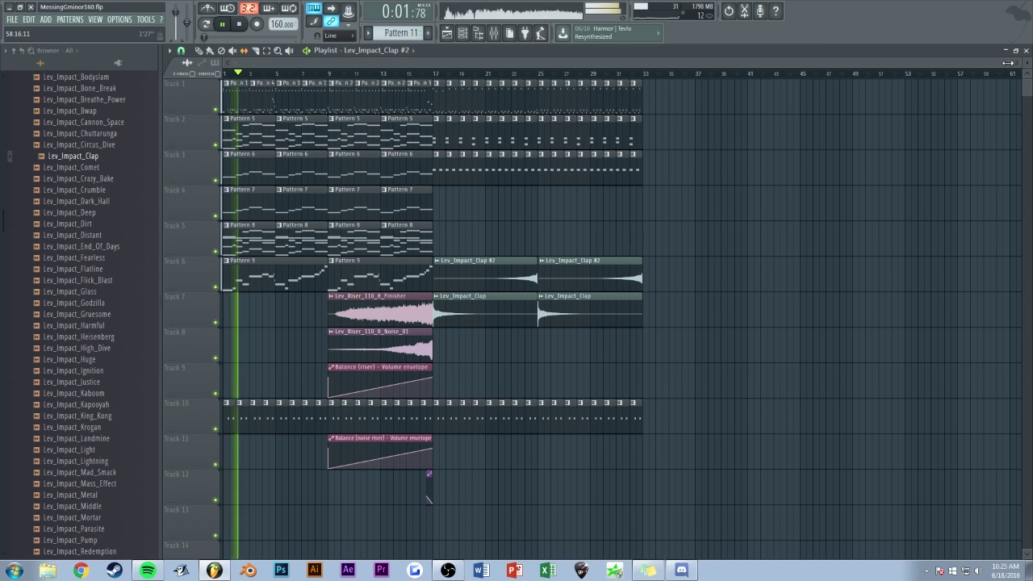
pyautogui.moveTo(1013, 63); pyautogui.dragTo(928, 105)
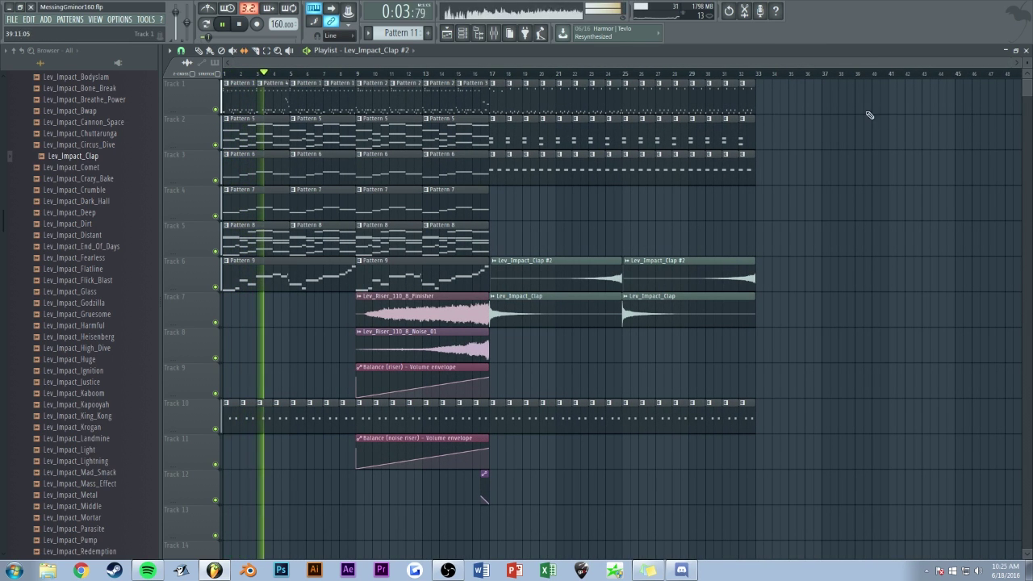
# Step: Insert Fruity parametric EQ 2 in the first effect slot of the off beat mixer track
pyautogui.click(494, 33)
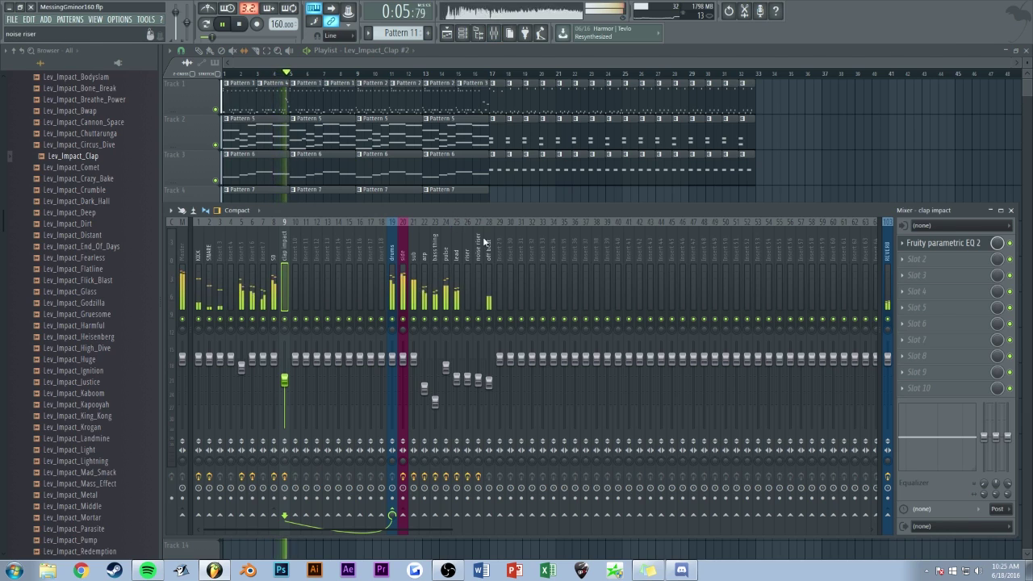
pyautogui.click(488, 283)
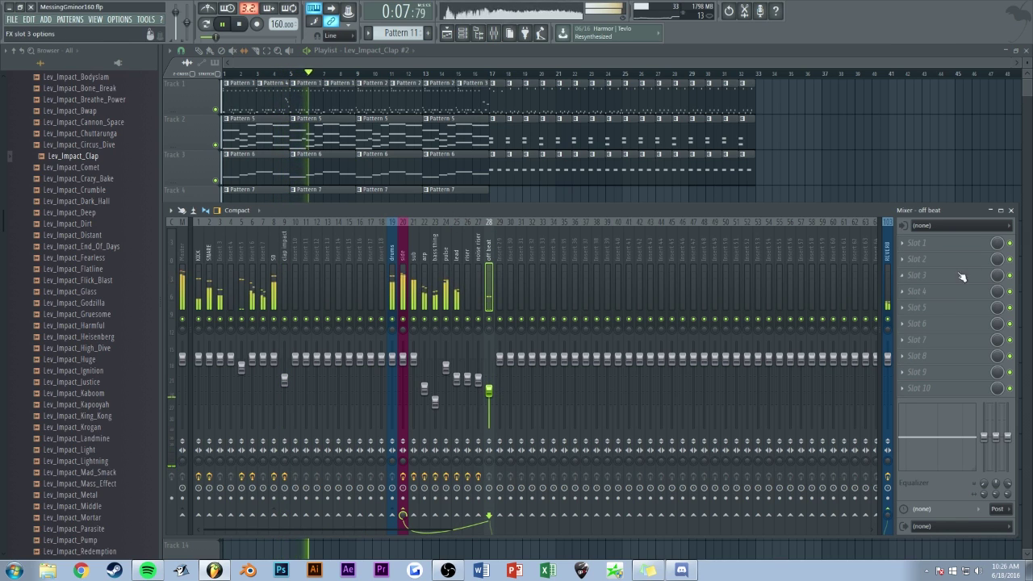
pyautogui.click(925, 246)
pyautogui.click(724, 417)
# Step: Shape the off beat EQ with a high-pass on band 1, a slight band 7 boost and about -0.9 dB on band 6 near 4582 Hz
pyautogui.rightClick(247, 217)
pyautogui.click(293, 271)
pyautogui.rightClick(246, 219)
pyautogui.click(294, 267)
pyautogui.moveTo(244, 216); pyautogui.dragTo(306, 215)
pyautogui.moveTo(389, 216)
pyautogui.mouseDown()
pyautogui.moveTo(401, 210)
pyautogui.moveTo(377, 224)
pyautogui.mouseUp()
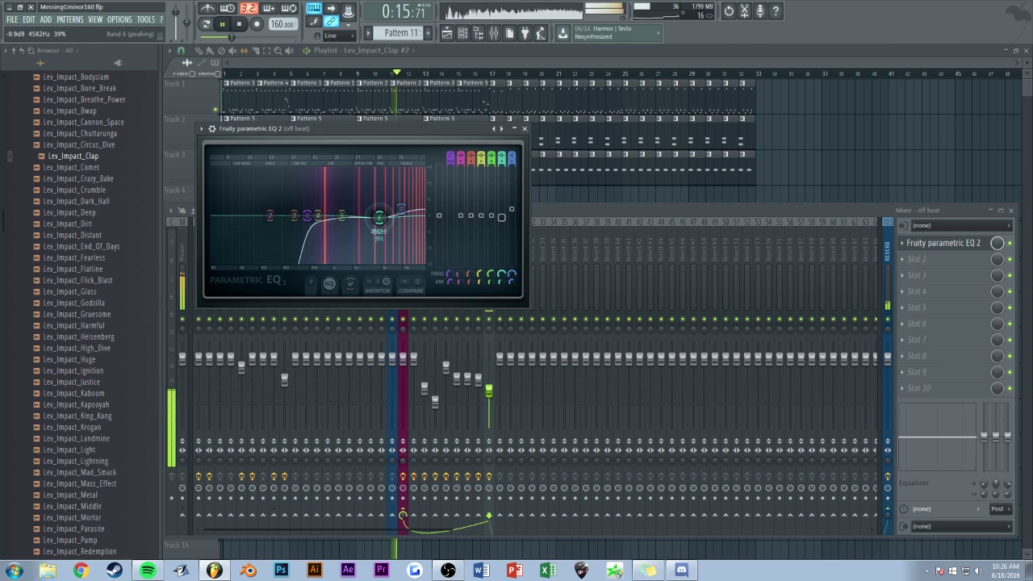
pyautogui.click(525, 129)
# Step: Set the off beat mixer track's volume to 62% (-9.4 dB)
pyautogui.press('F9')
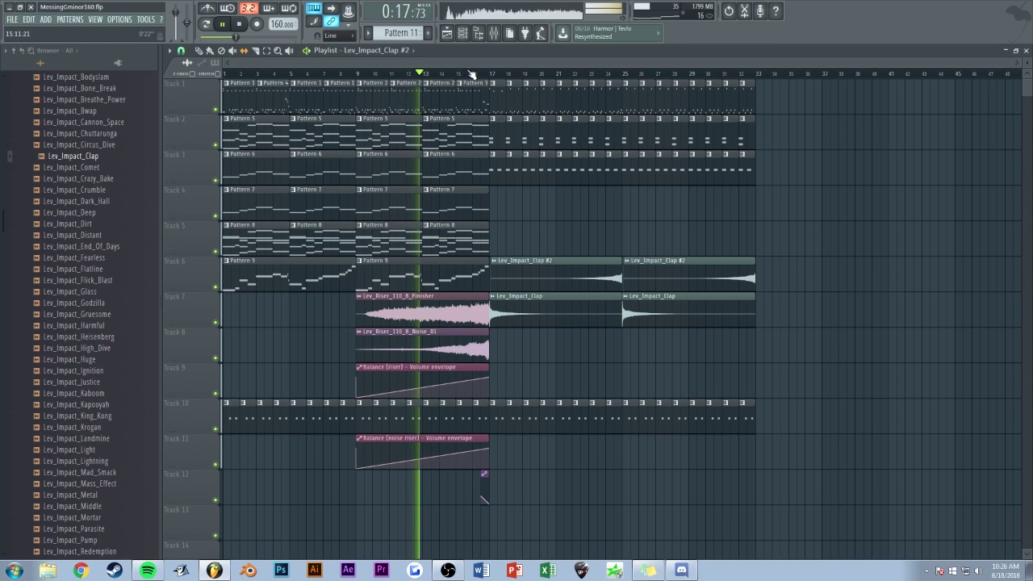
pyautogui.press('F9')
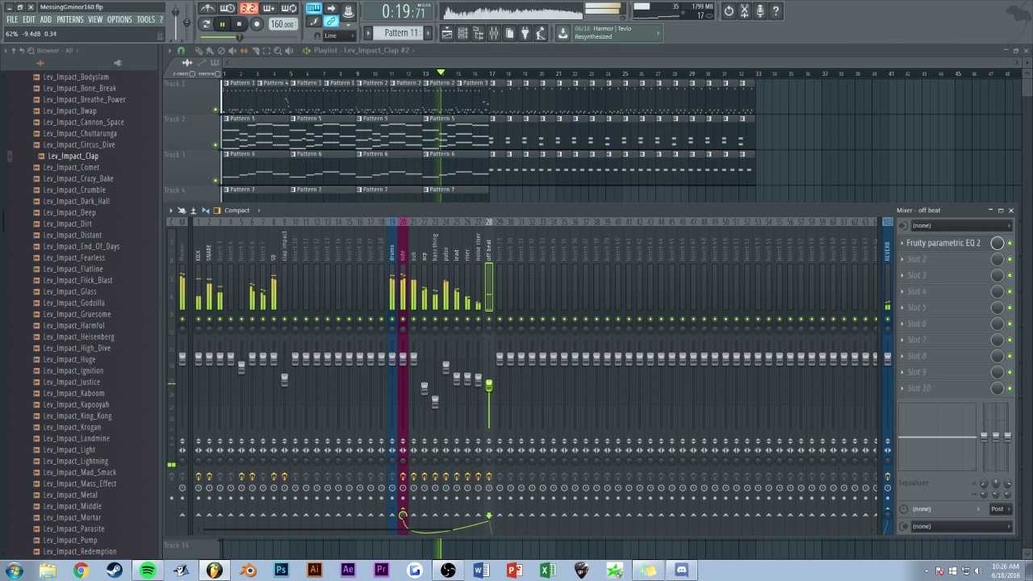
pyautogui.press('F9')
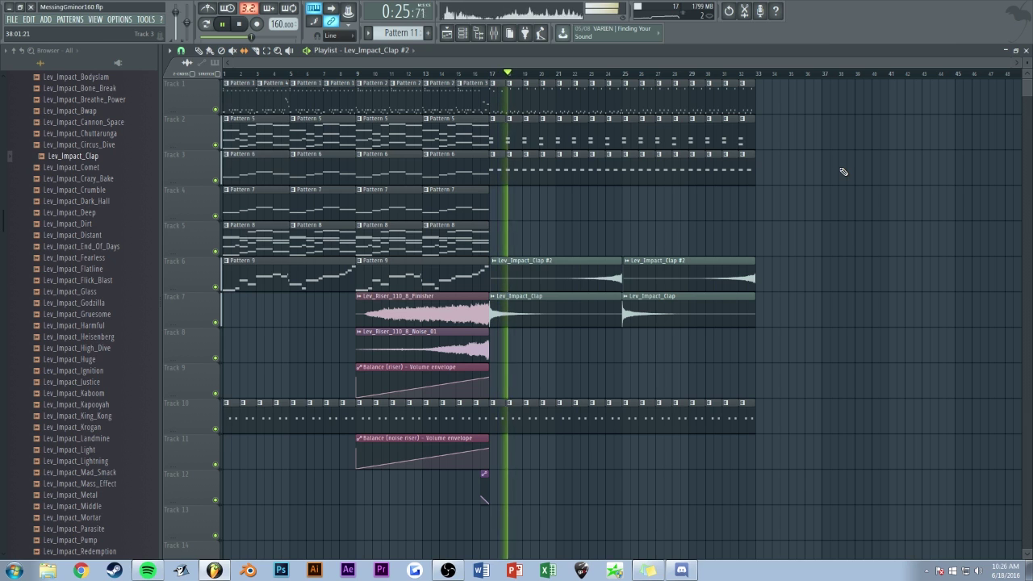
# Step: Replay the transition from bar 16 into the section at bar 17
pyautogui.click(477, 74)
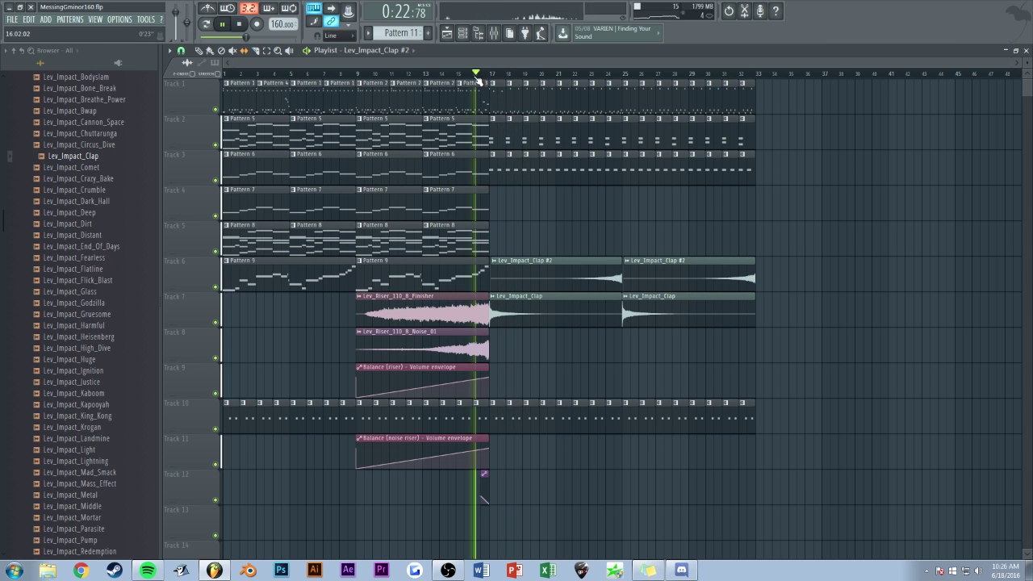
pyautogui.scroll(5, 529, 63)
pyautogui.scroll(5, 528, 63)
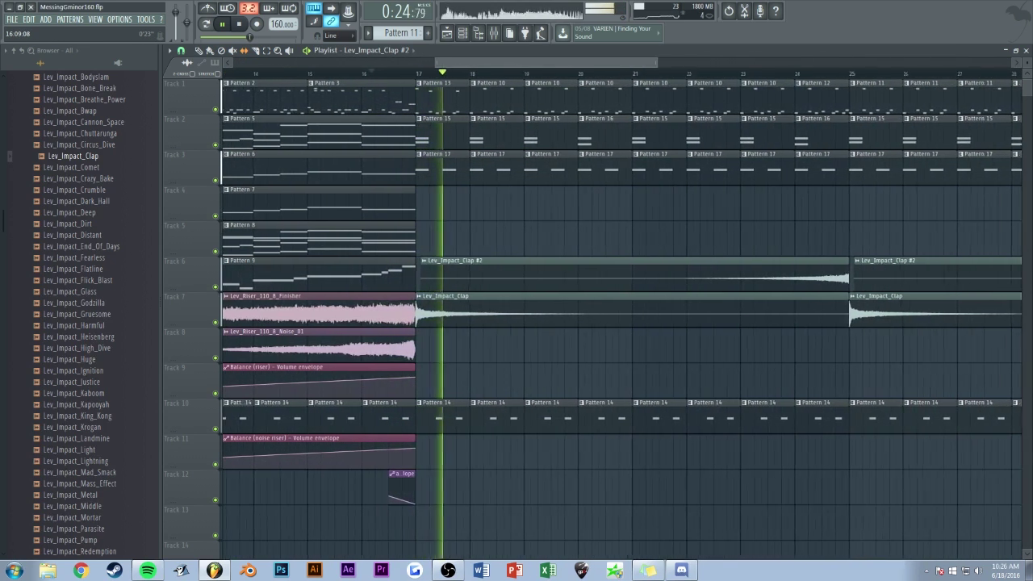
pyautogui.moveTo(570, 63); pyautogui.dragTo(605, 63)
pyautogui.click(478, 74)
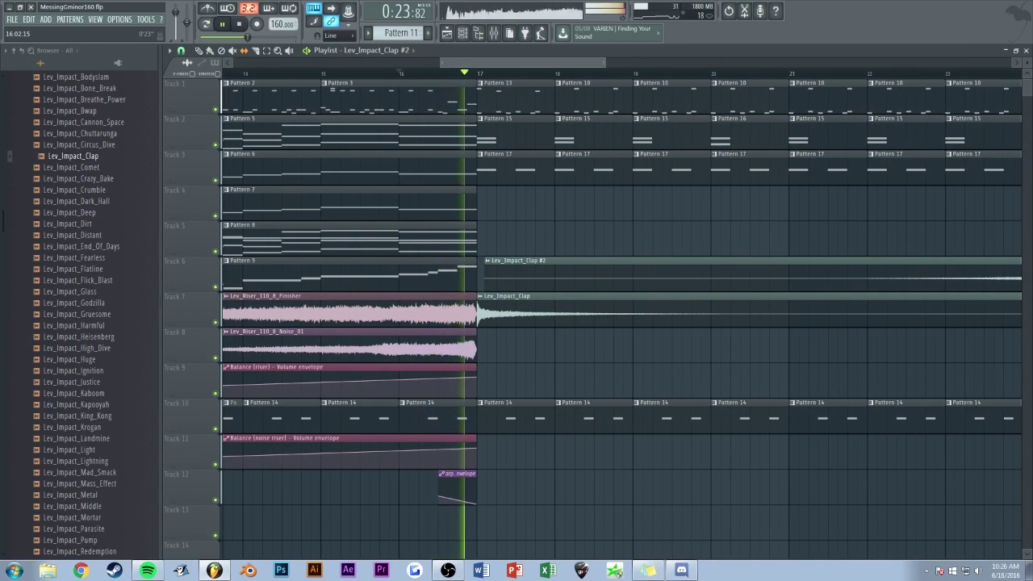
pyautogui.moveTo(523, 63); pyautogui.dragTo(662, 63)
pyautogui.scroll(-5, 662, 63)
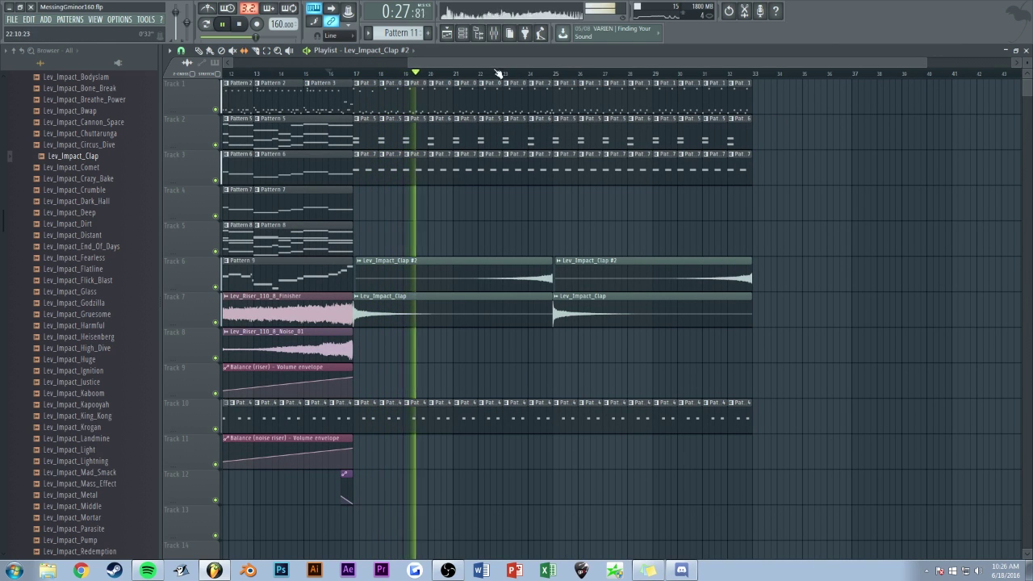
# Step: Create an empty new pattern and add an EastWest Play instrument channel
pyautogui.scroll(3, 485, 63)
pyautogui.press('F4')
pyautogui.press('Return')
pyautogui.press('space')
pyautogui.click(464, 34)
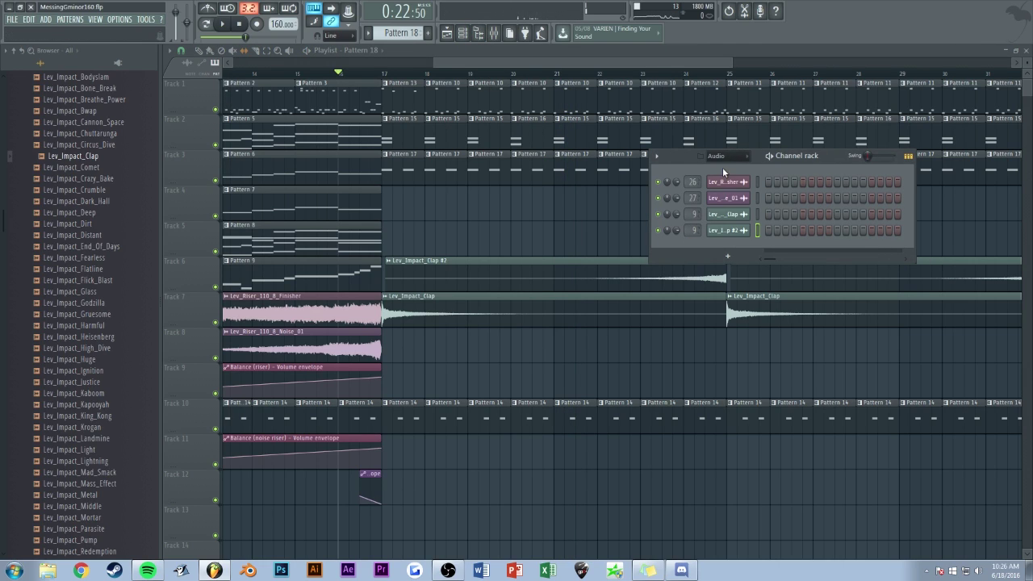
pyautogui.click(729, 203)
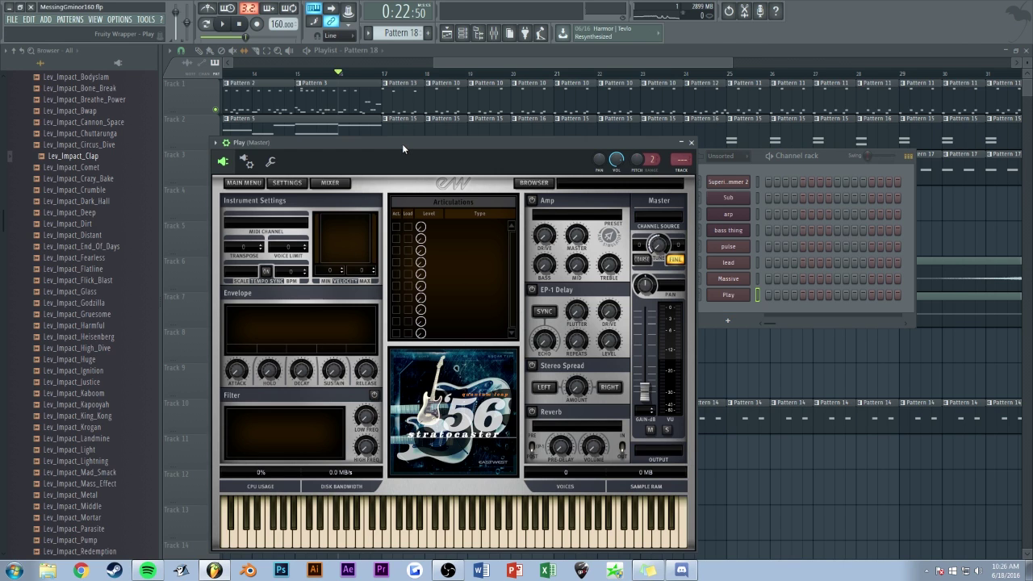
pyautogui.moveTo(402, 144); pyautogui.dragTo(431, 92)
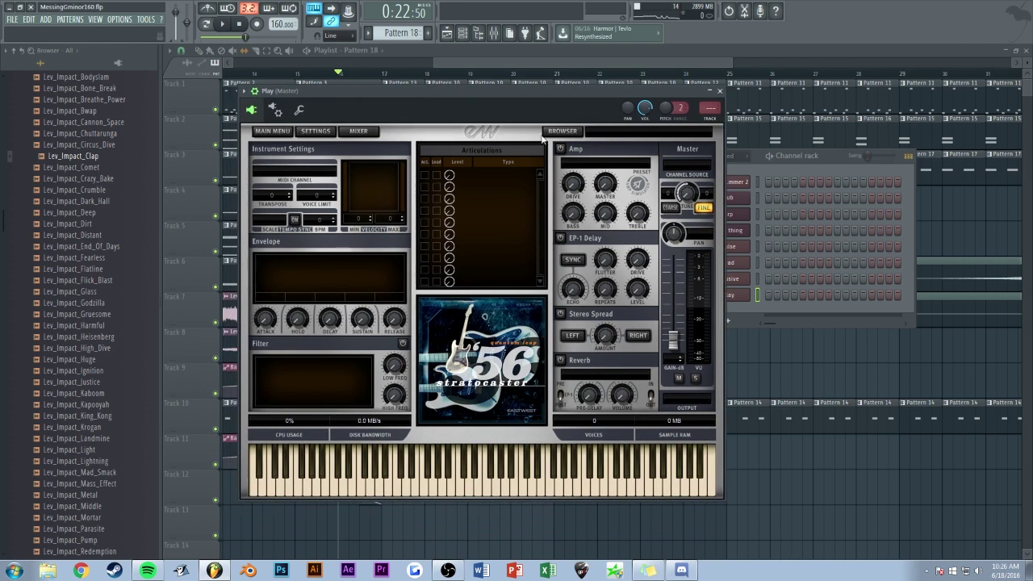
# Step: Load Glock.ewi from the Keyboard Mallet Instr folder of the EW Goliath library into Play
pyautogui.click(550, 131)
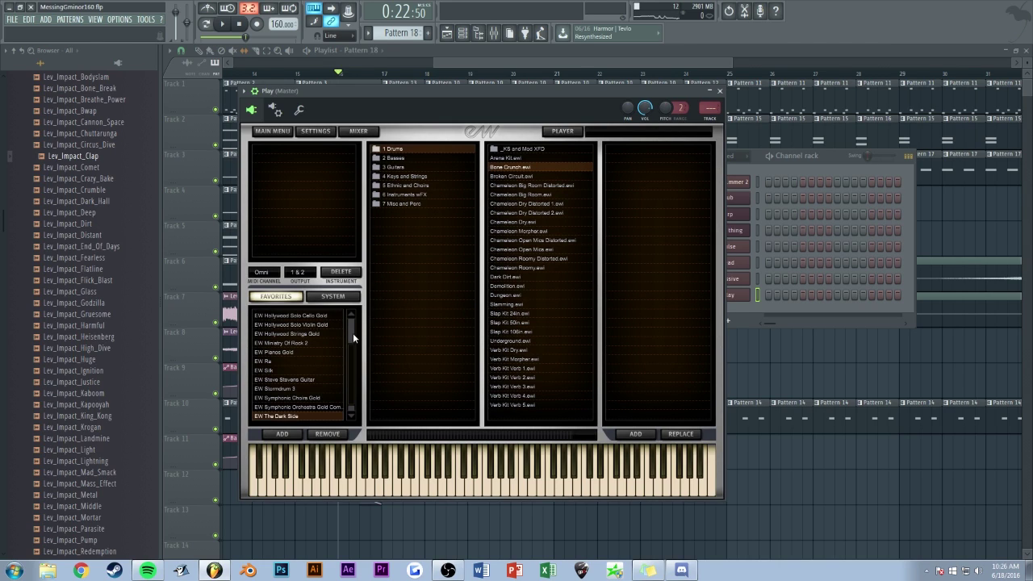
pyautogui.scroll(3, 352, 333)
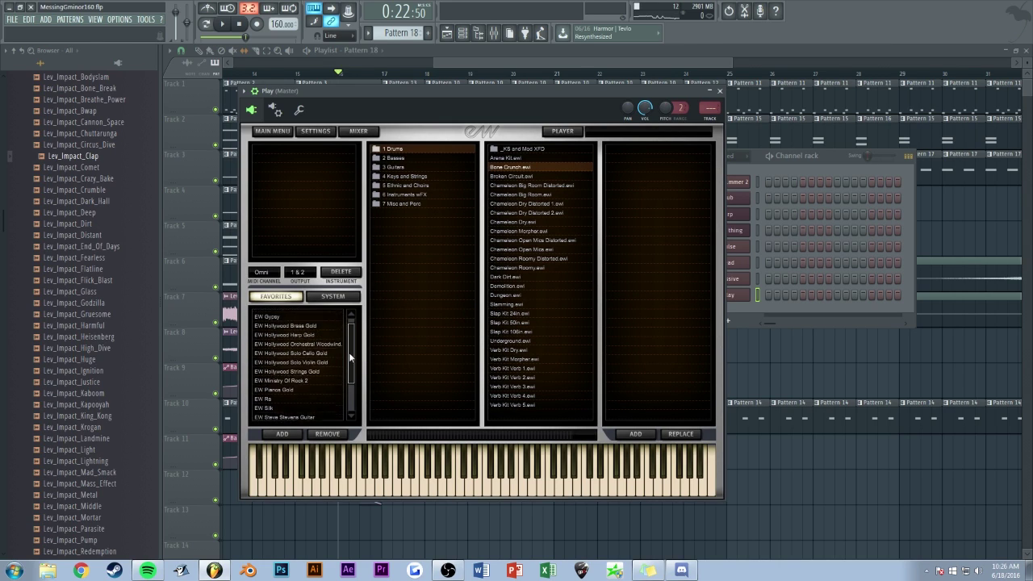
pyautogui.click(277, 313)
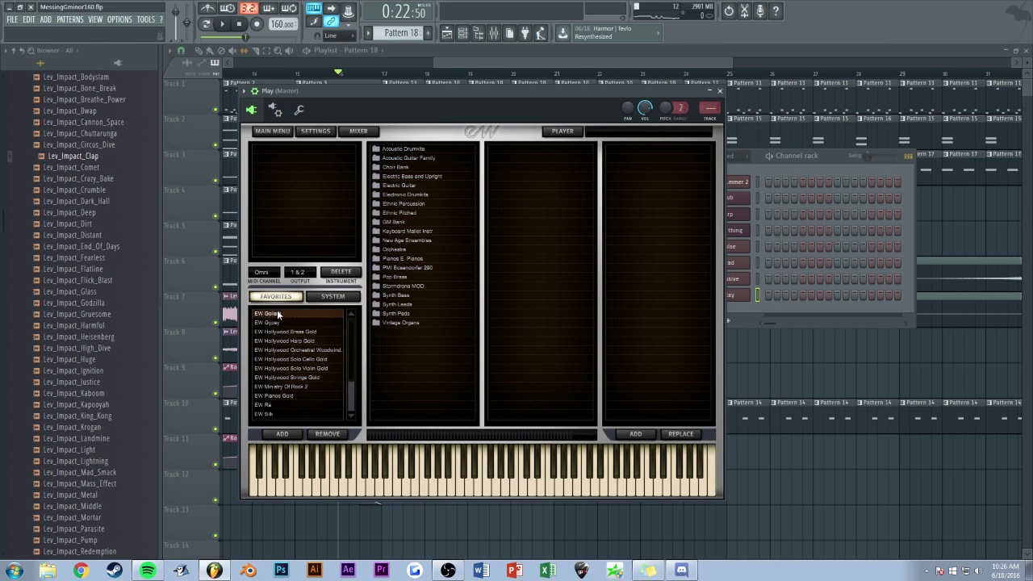
pyautogui.click(429, 232)
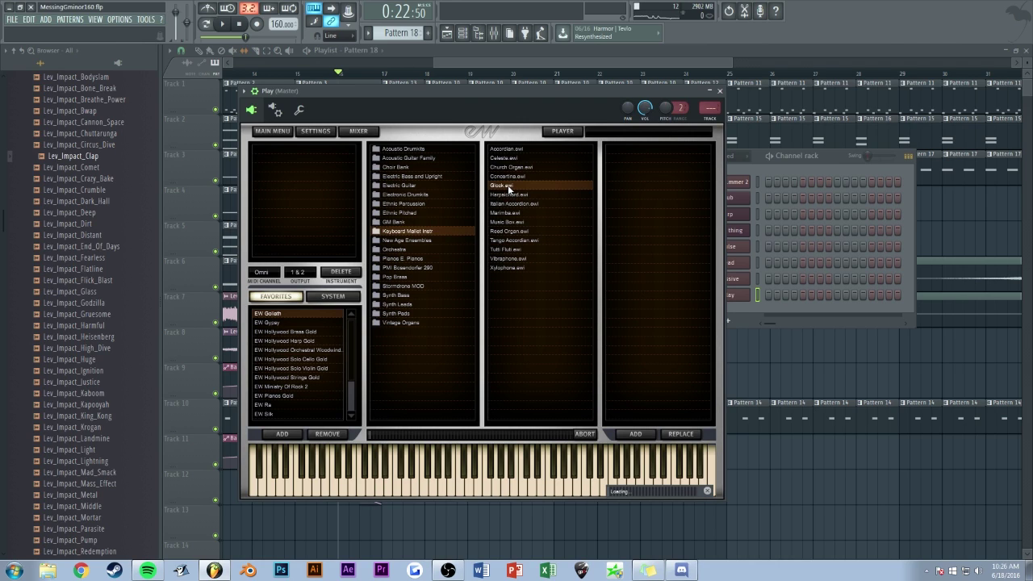
# Step: Rename the Play channel glock
pyautogui.click(829, 162)
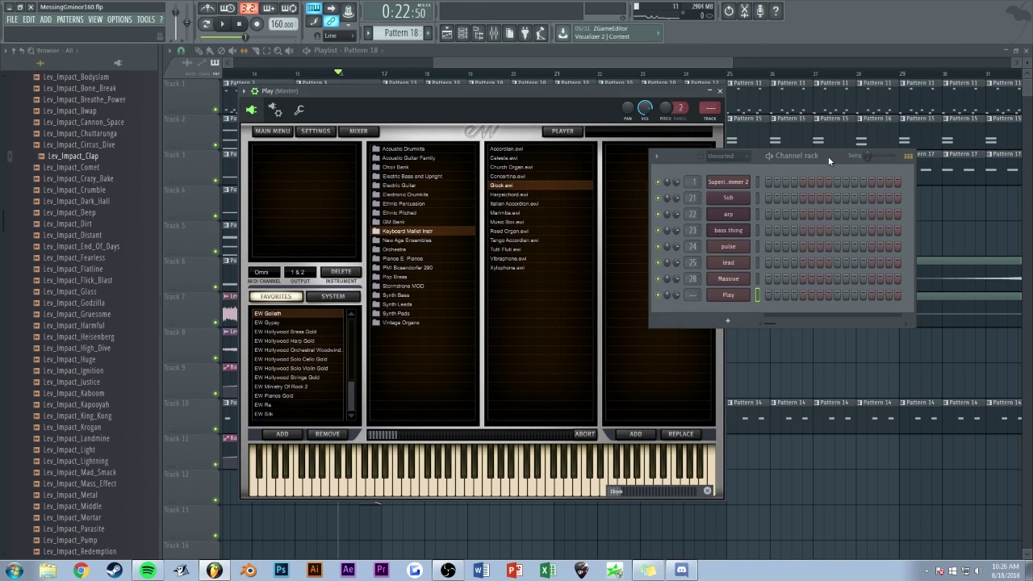
pyautogui.keyDown('shift'); pyautogui.click(745, 297); pyautogui.keyUp('shift')
pyautogui.press('Return')
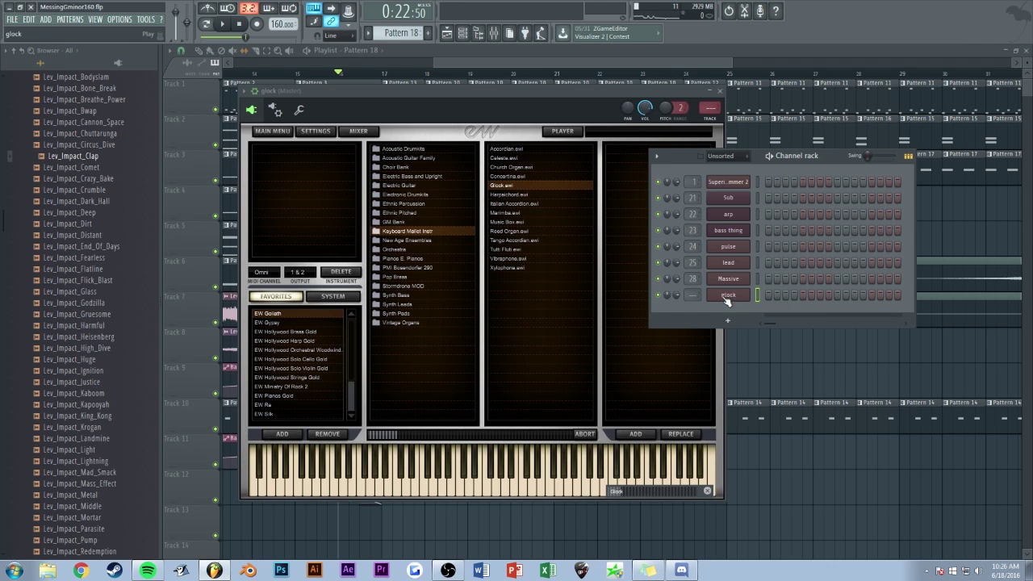
# Step: Assign the glock channel to mixer track 29, named glock and routed to the side track, at 75% (-6.0 dB)
pyautogui.doubleClick(693, 295)
pyautogui.moveTo(821, 164); pyautogui.dragTo(873, 159)
pyautogui.moveTo(745, 291); pyautogui.dragTo(744, 202)
pyautogui.middleClick(499, 255)
pyautogui.write('glock')
pyautogui.press('Return')
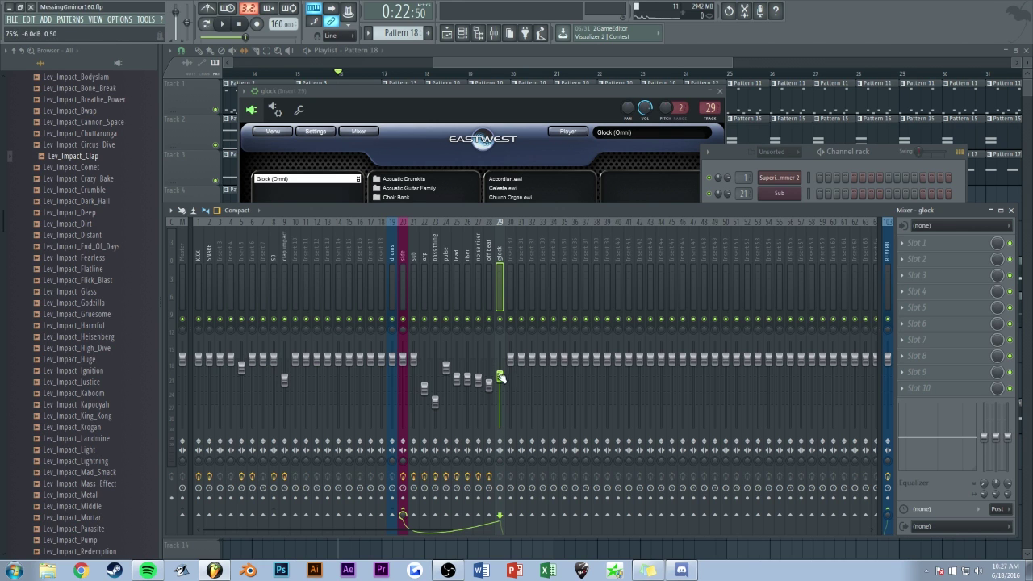
# Step: Place the empty Pattern 18 on Track 4 at bar 17 and audition the glock's playable range
pyautogui.click(536, 73)
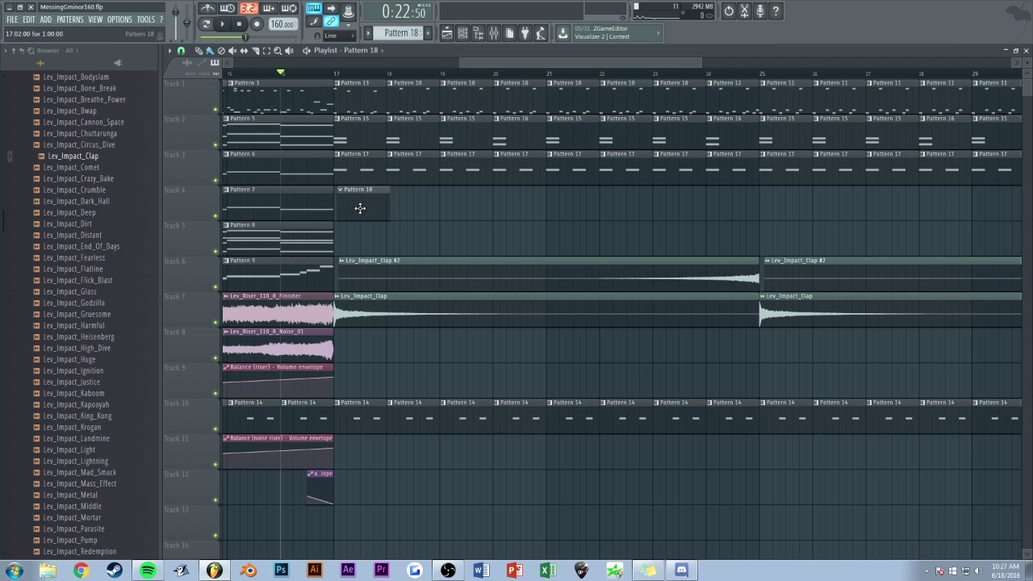
pyautogui.press('F6')
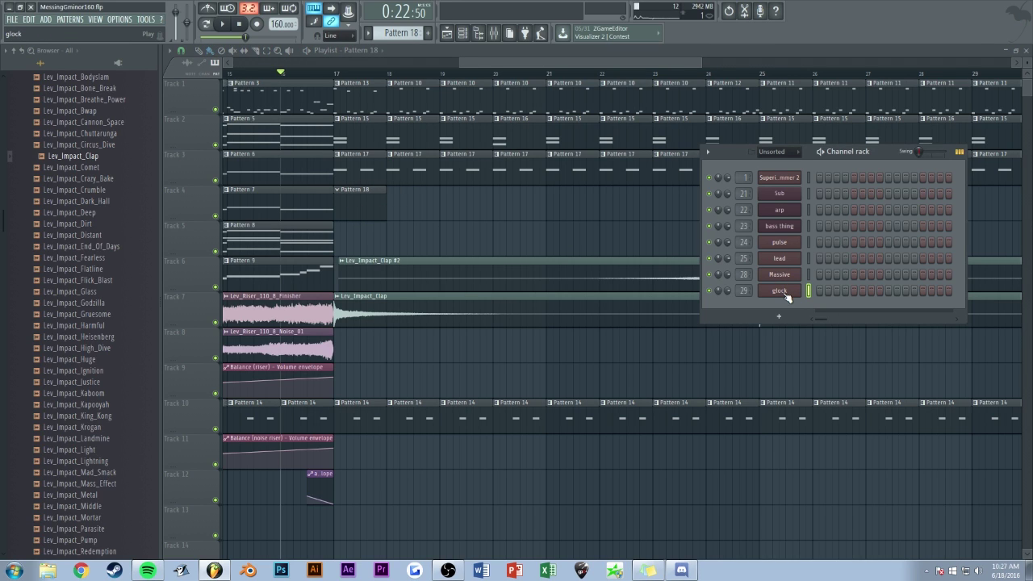
pyautogui.click(781, 291)
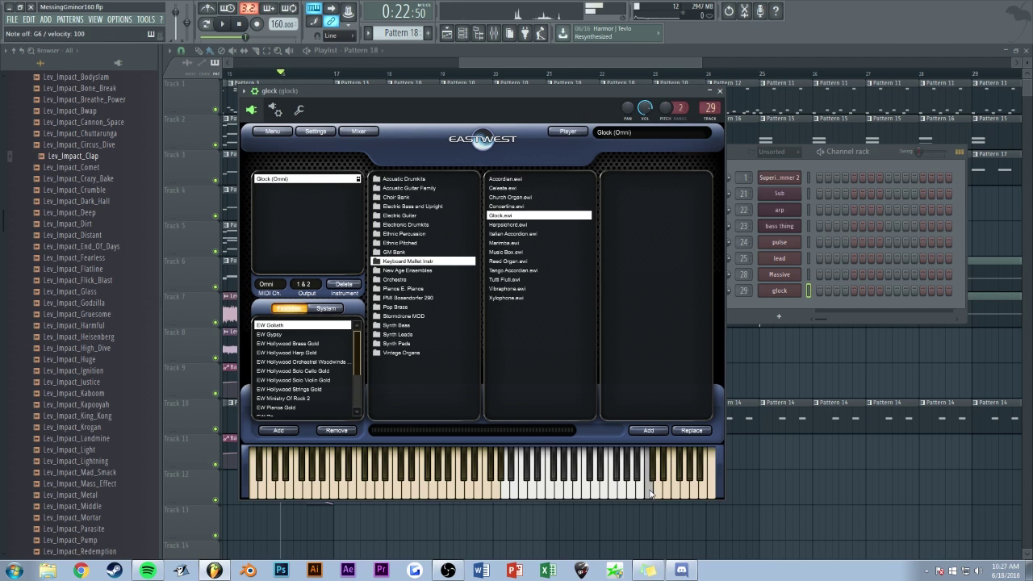
pyautogui.moveTo(500, 62); pyautogui.dragTo(489, 190)
pyautogui.press('F6')
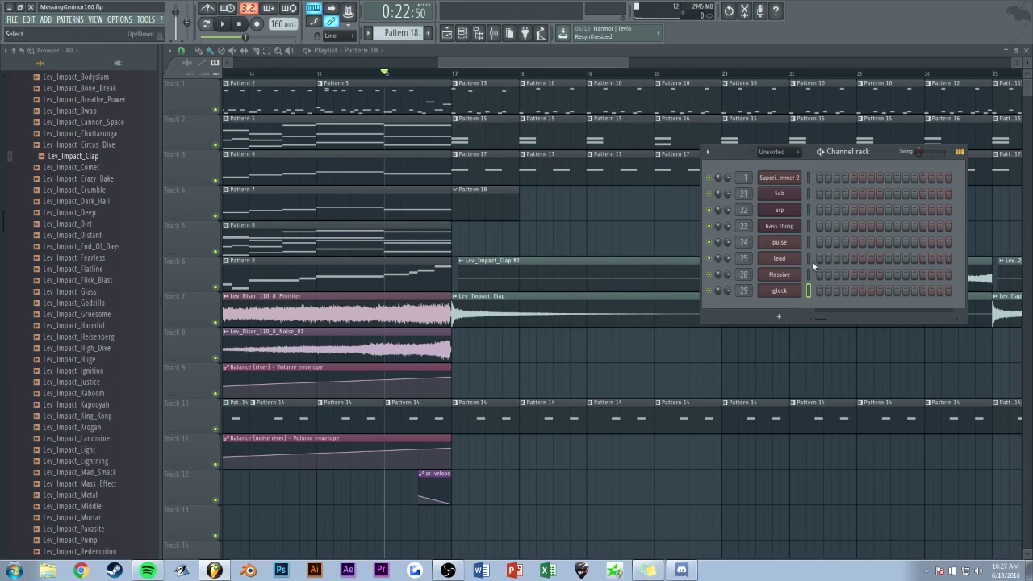
# Step: Write a descending run of four sixteenth notes, G7, F7, C7 and A#6, at the start of the glock piano roll
pyautogui.press('F7')
pyautogui.scroll(1, 228, 138)
pyautogui.click(228, 149)
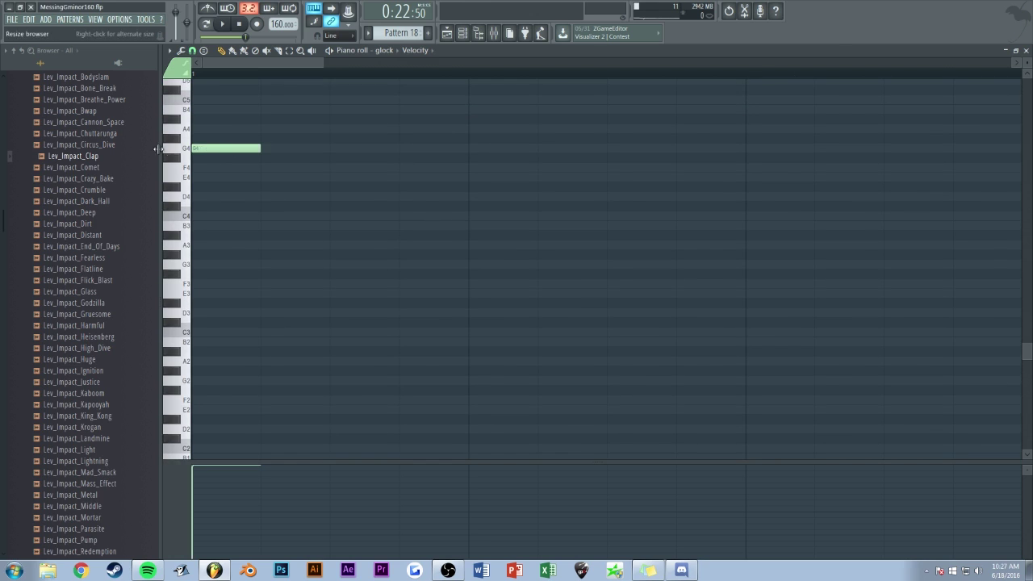
pyautogui.scroll(-3, 286, 65)
pyautogui.moveTo(210, 65); pyautogui.dragTo(201, 172)
pyautogui.scroll(1, 201, 173)
pyautogui.rightClick(203, 188)
pyautogui.scroll(2, 205, 203)
pyautogui.click(211, 186)
pyautogui.rightClick(214, 185)
pyautogui.scroll(2, 214, 198)
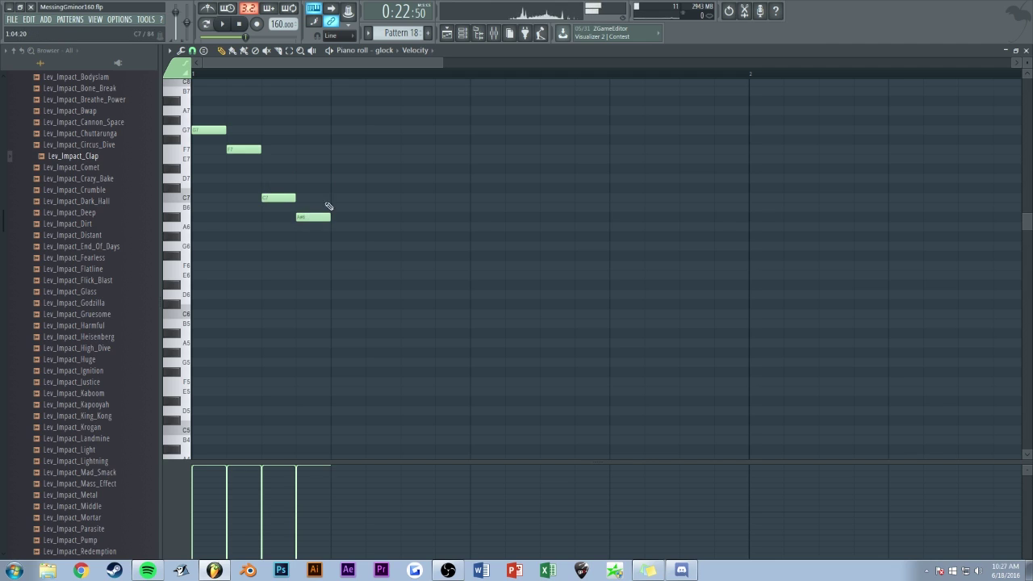
# Step: Preview the glock pattern on its own and stretch its four notes to double length
pyautogui.press('l')
pyautogui.press('space')
pyautogui.press('space')
pyautogui.scroll(-1, 313, 220)
pyautogui.moveTo(332, 105); pyautogui.dragTo(200, 222)
pyautogui.moveTo(335, 174); pyautogui.dragTo(435, 175)
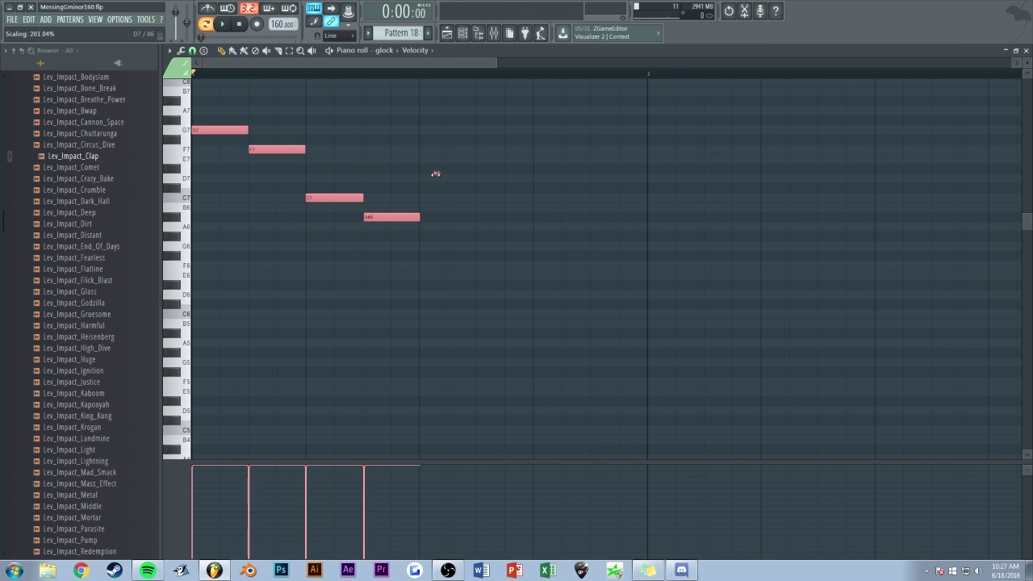
# Step: Add an A6 note at the end of the glock run and duplicate the five-note phrase twice
pyautogui.click(441, 230)
pyautogui.hotkey('ctrl', 'b')
pyautogui.hotkey('ctrl', 'b')
pyautogui.press('space')
pyautogui.scroll(-3, 462, 103)
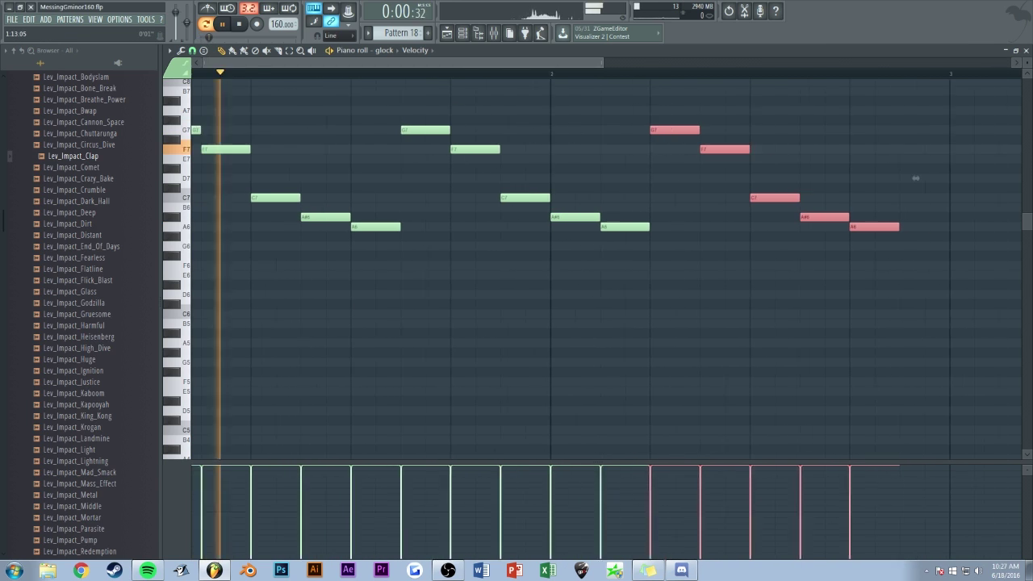
# Step: Delete the duplicated glock notes that lie beyond the first bar and return to the playlist
pyautogui.rightClick(380, 217)
pyautogui.rightClick(399, 226)
pyautogui.rightClick(420, 130)
pyautogui.rightClick(442, 149)
pyautogui.rightClick(463, 198)
pyautogui.rightClick(485, 217)
pyautogui.rightClick(507, 227)
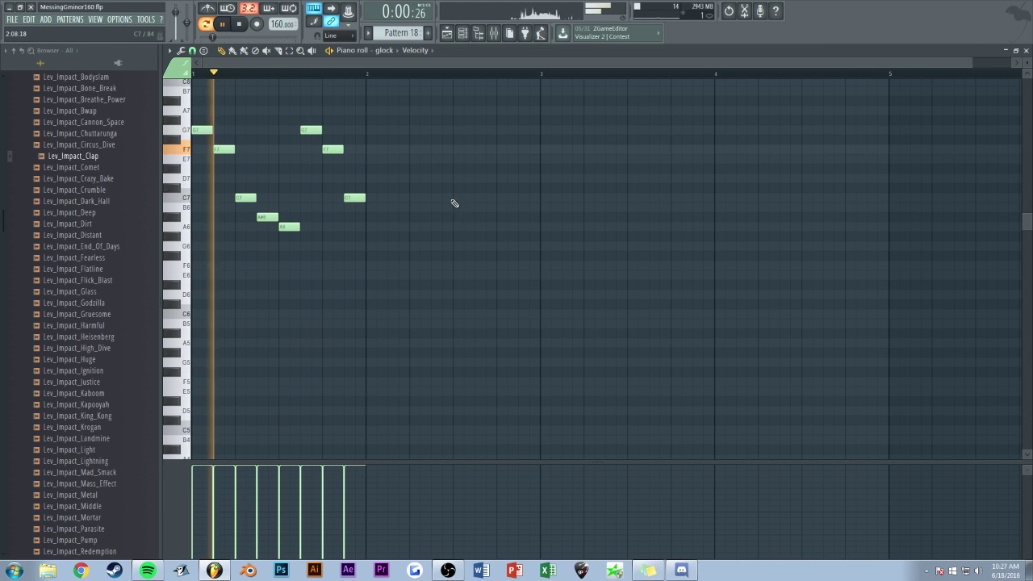
pyautogui.press('space')
pyautogui.press('Escape')
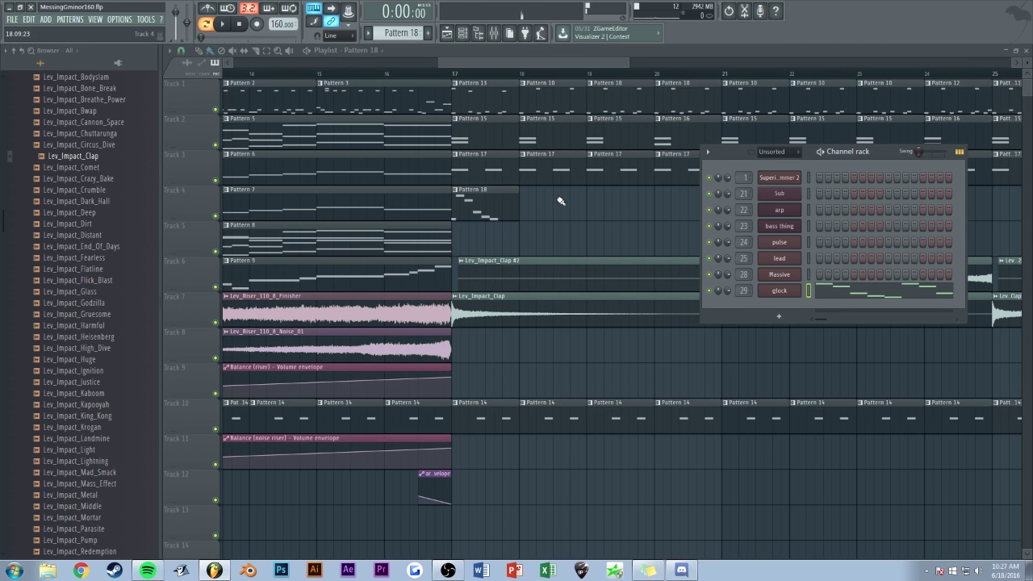
# Step: Extend the glock clip at bar 17 to a length of 1:04:00 and repeat it along Track 4 up to bar 33
pyautogui.click(244, 51)
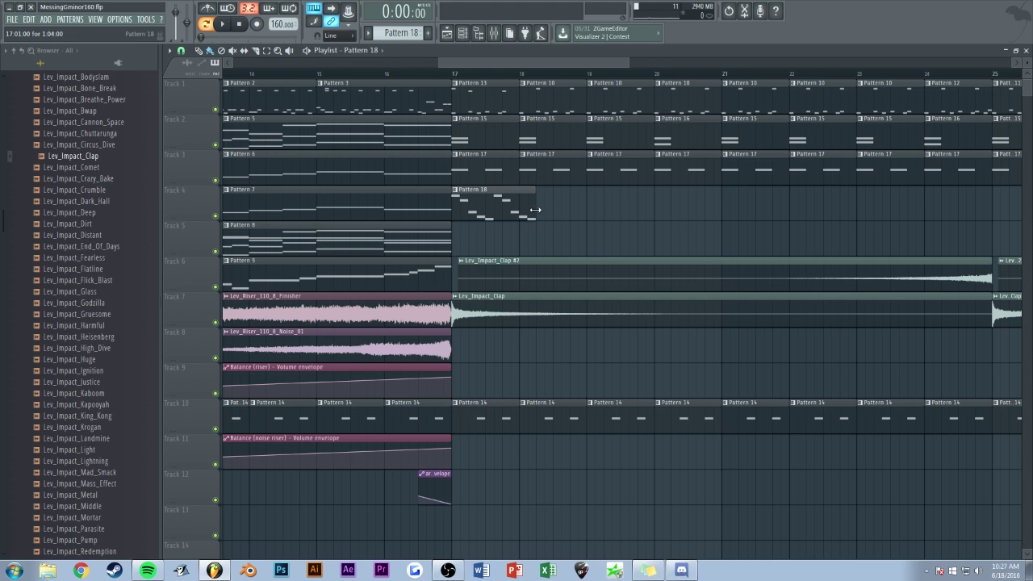
pyautogui.hotkey('ctrl', 'b')
pyautogui.hotkey('ctrl', 'b')
pyautogui.hotkey('ctrl', 'b')
pyautogui.hotkey('ctrl', 'b')
pyautogui.hotkey('ctrl', 'b')
pyautogui.hotkey('ctrl', 'b')
pyautogui.hotkey('ctrl', 'b')
pyautogui.hotkey('ctrl', 'b')
pyautogui.hotkey('ctrl', 'b')
pyautogui.hotkey('ctrl', 'b')
pyautogui.hotkey('ctrl', 'b')
pyautogui.hotkey('ctrl', 'b')
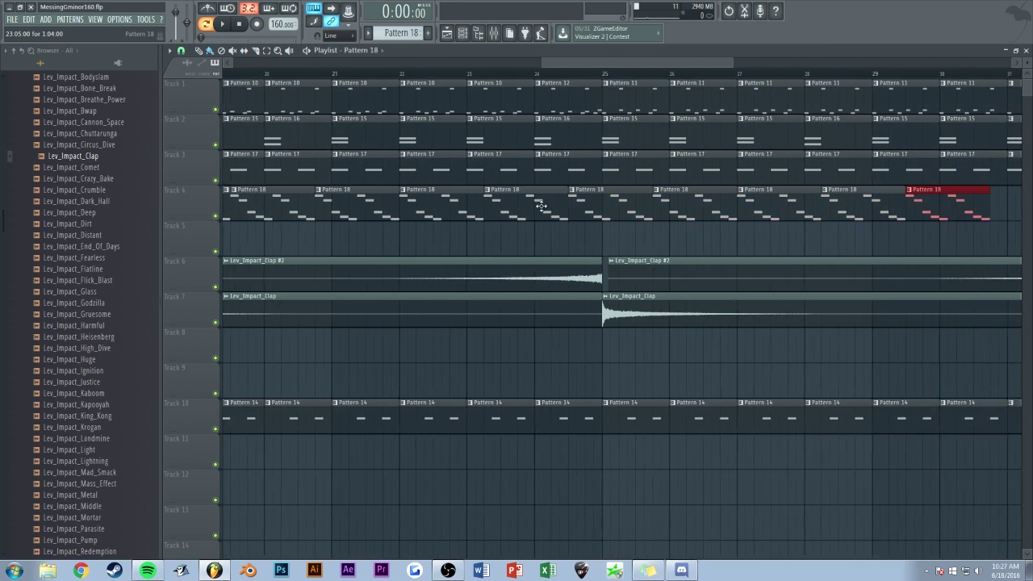
pyautogui.hotkey('ctrl', 'b')
pyautogui.rightClick(879, 191)
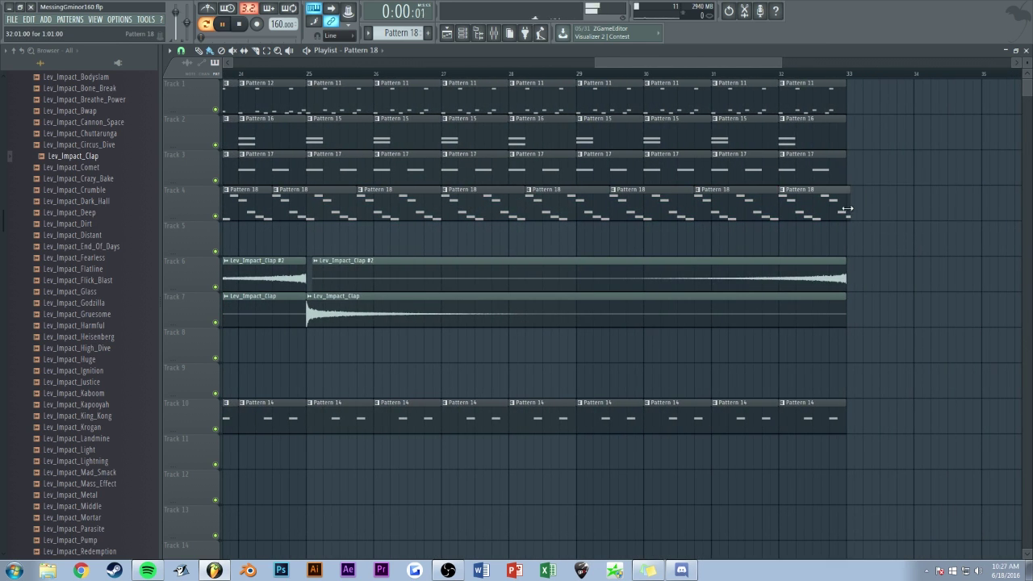
# Step: Play the section from bar 17 to check how the glock sits in the arrangement and the mixer
pyautogui.moveTo(604, 63); pyautogui.dragTo(420, 66)
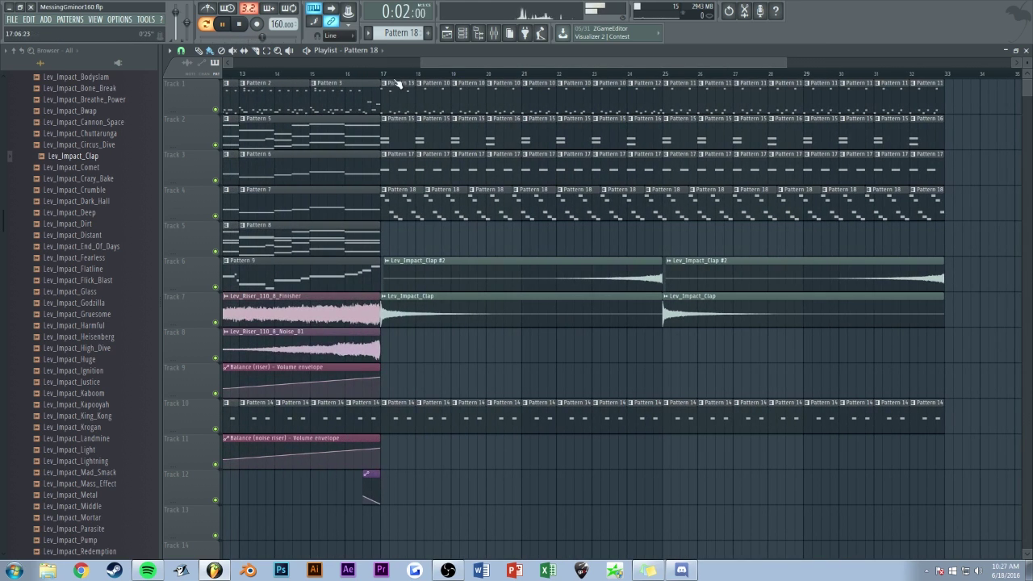
pyautogui.press('space')
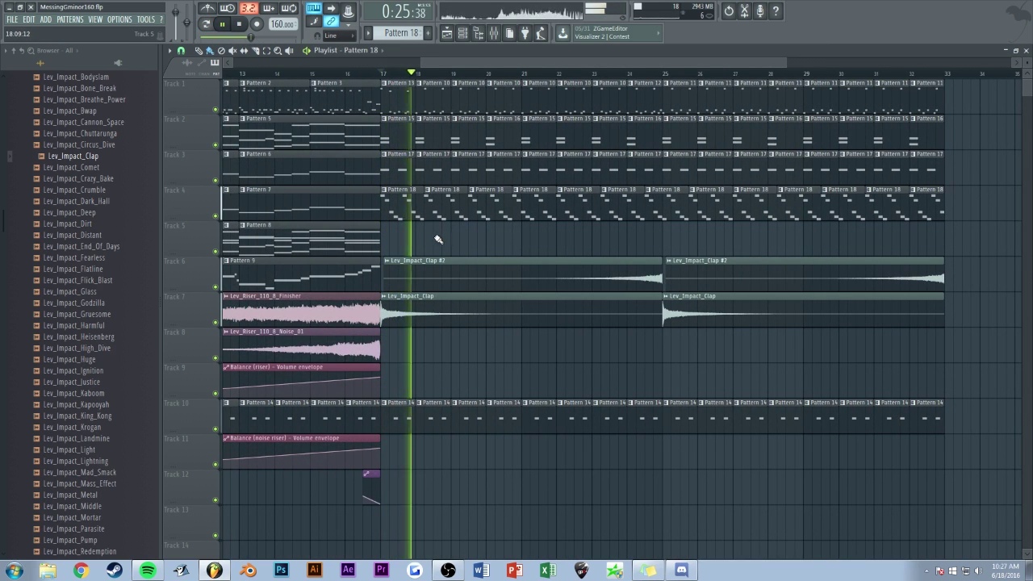
pyautogui.scroll(2, 476, 63)
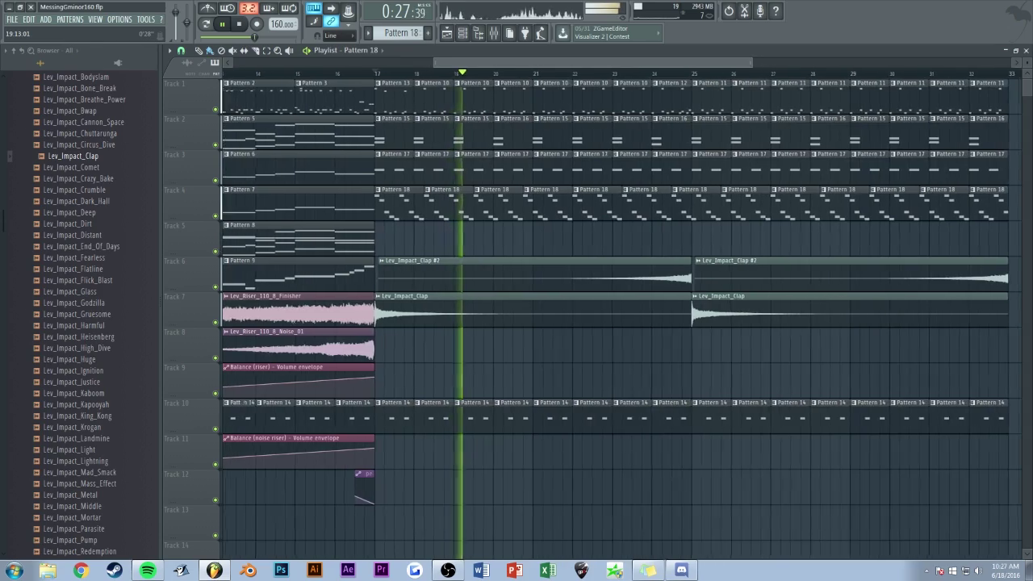
pyautogui.scroll(-3, 505, 63)
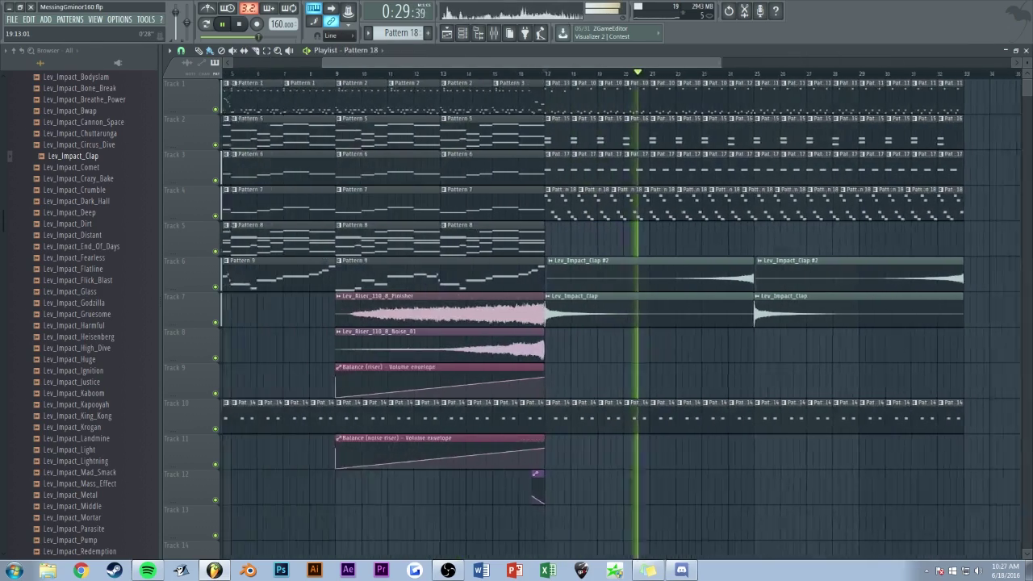
pyautogui.scroll(2, 505, 63)
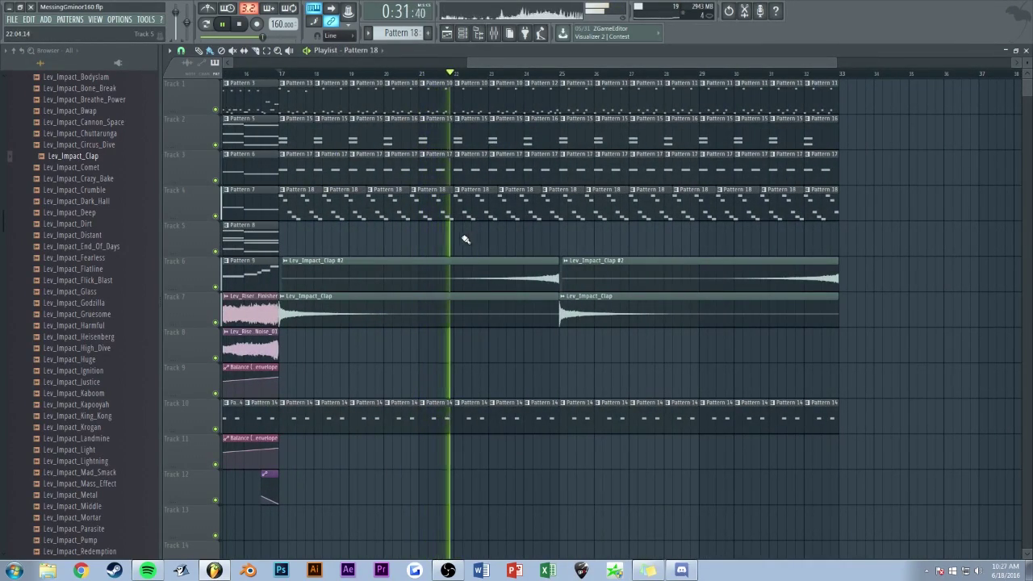
pyautogui.click(494, 33)
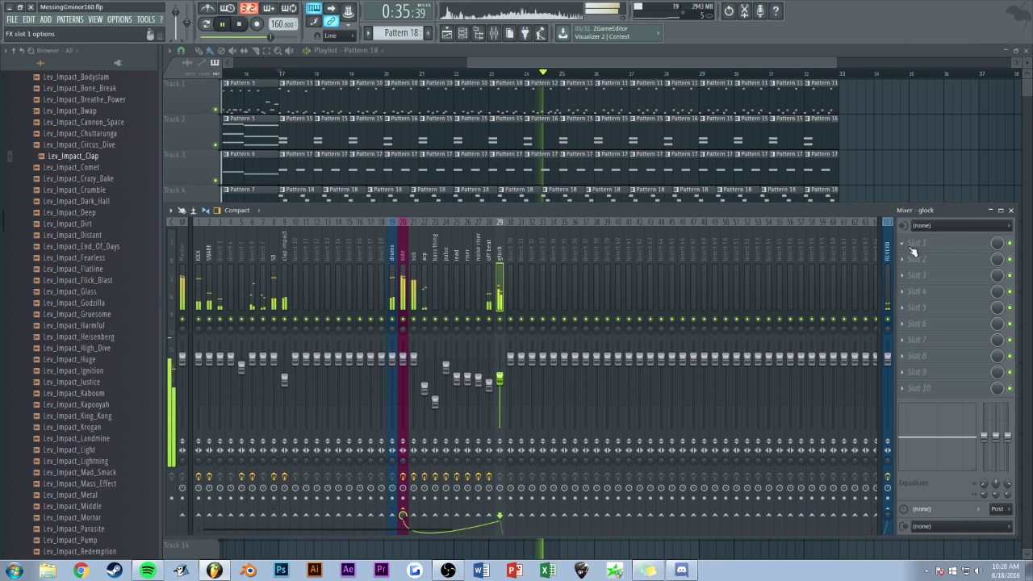
pyautogui.press('F6')
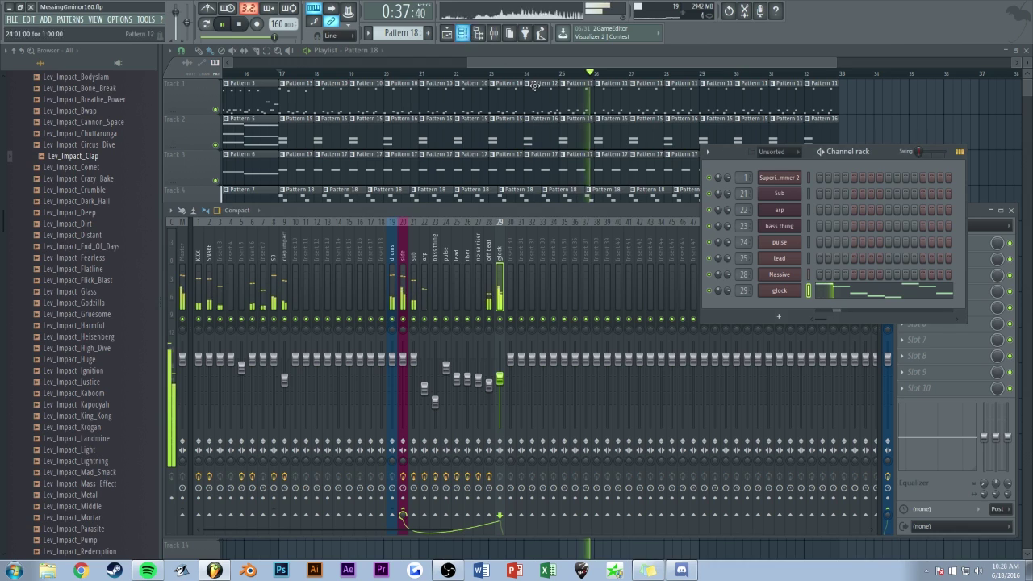
pyautogui.press('space')
# Step: Enable the glock instrument's delay and Dark Abbey reverb, checking the sound on its own and with the track
pyautogui.click(783, 292)
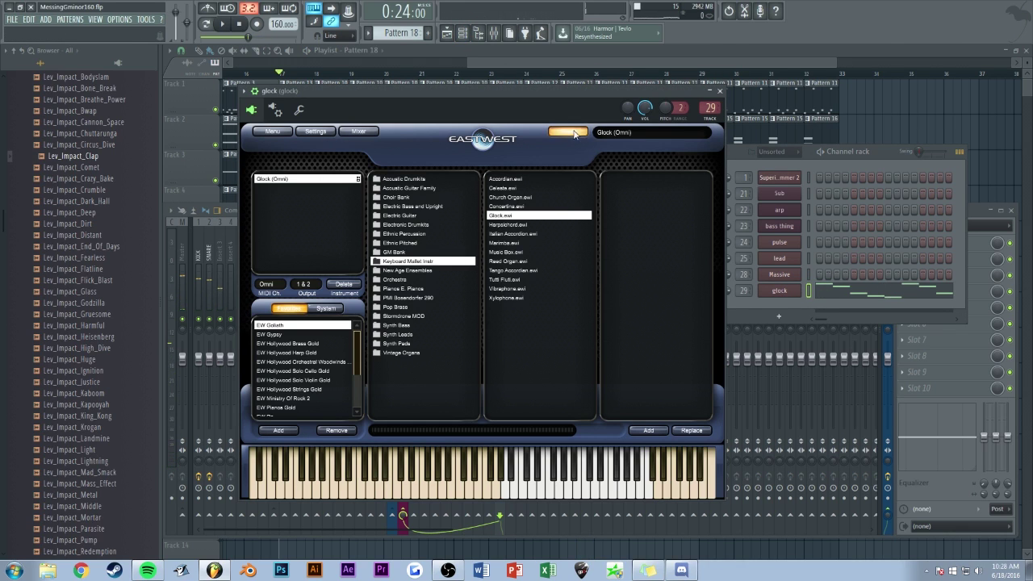
pyautogui.click(571, 133)
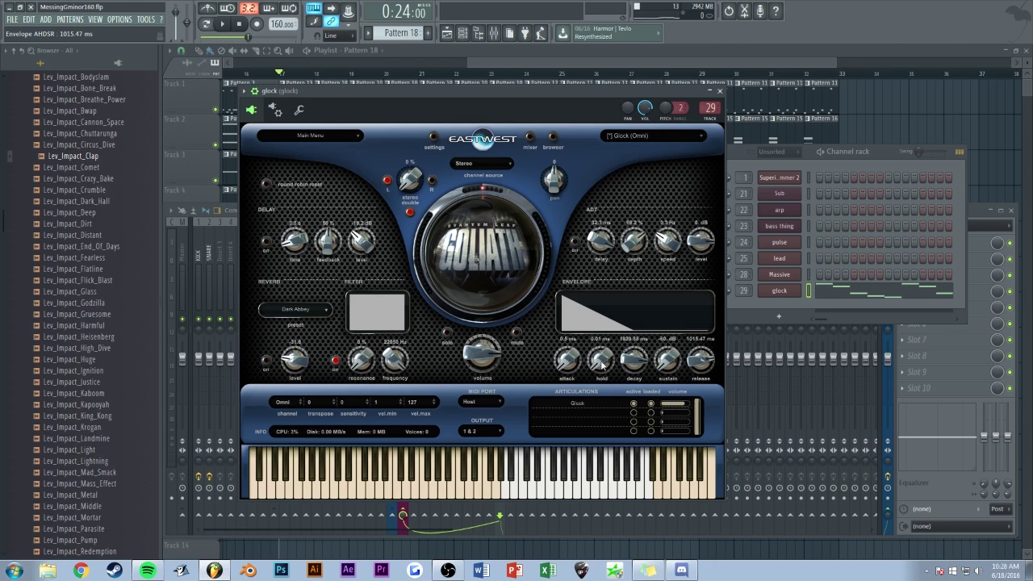
pyautogui.press('space')
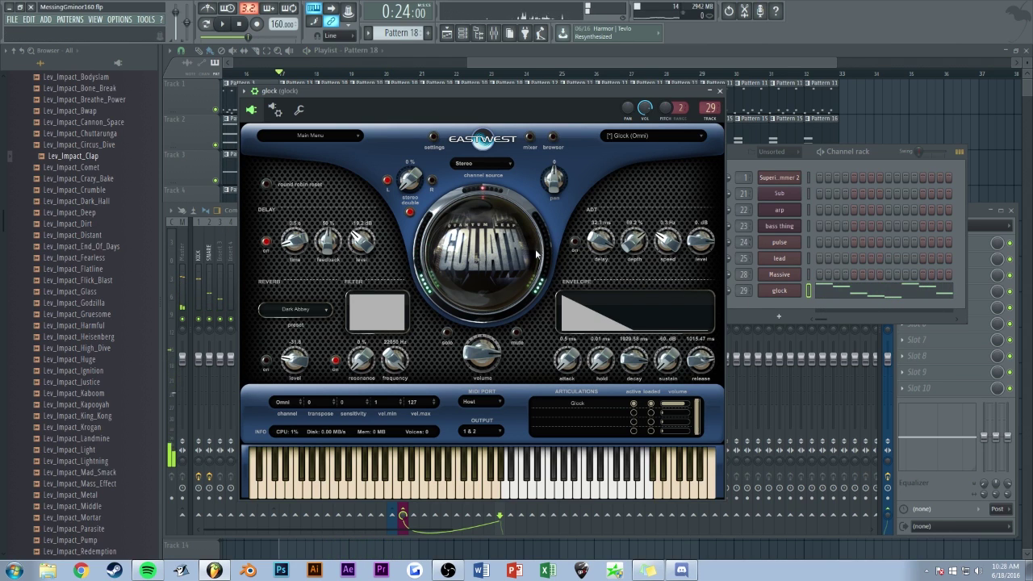
pyautogui.press('u')
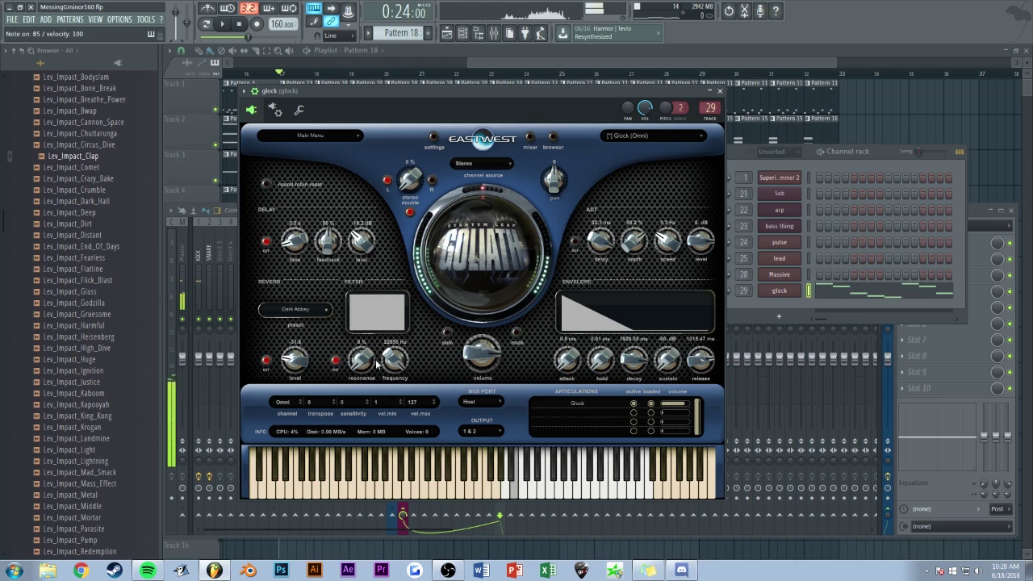
pyautogui.press('space')
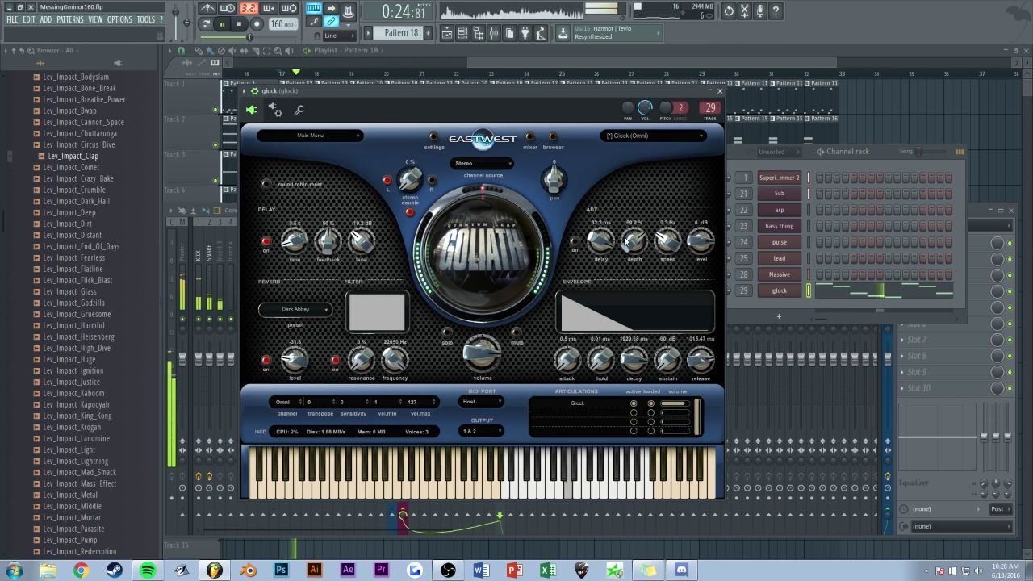
# Step: Lower the glock mixer track's volume to -11.6 dB while the track plays
pyautogui.moveTo(882, 151); pyautogui.dragTo(802, 169)
pyautogui.click(940, 215)
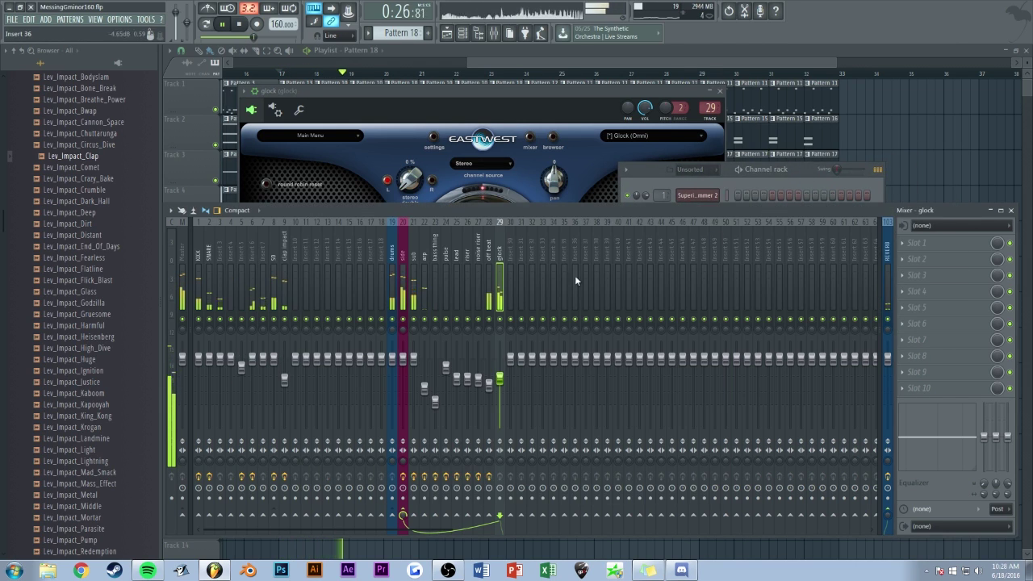
pyautogui.moveTo(499, 376); pyautogui.dragTo(500, 390)
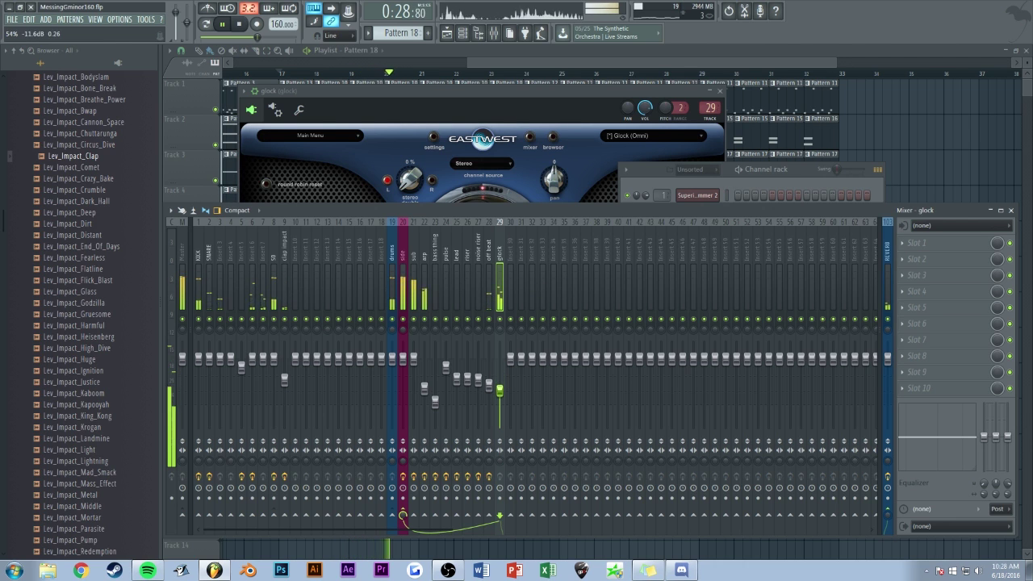
pyautogui.moveTo(549, 64); pyautogui.dragTo(558, 67)
pyautogui.click(603, 129)
pyautogui.rightClick(604, 132)
pyautogui.press('F4')
pyautogui.press('Return')
pyautogui.click(643, 137)
pyautogui.rightClick(642, 138)
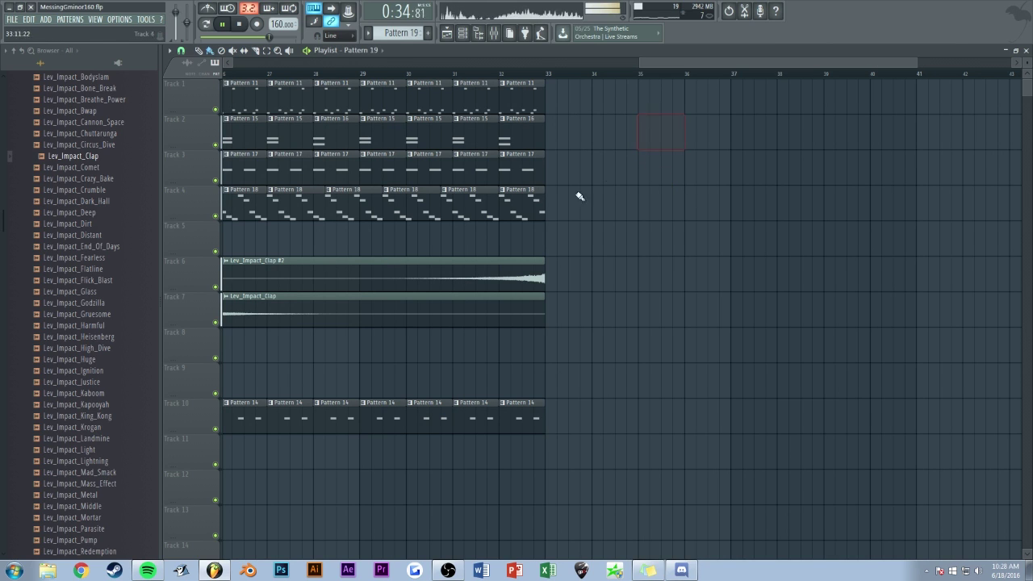
# Step: Place a Pattern 18 clip at bar 35 on Track 2, trim it to its first note, and select bars 35 to 39
pyautogui.click(656, 129)
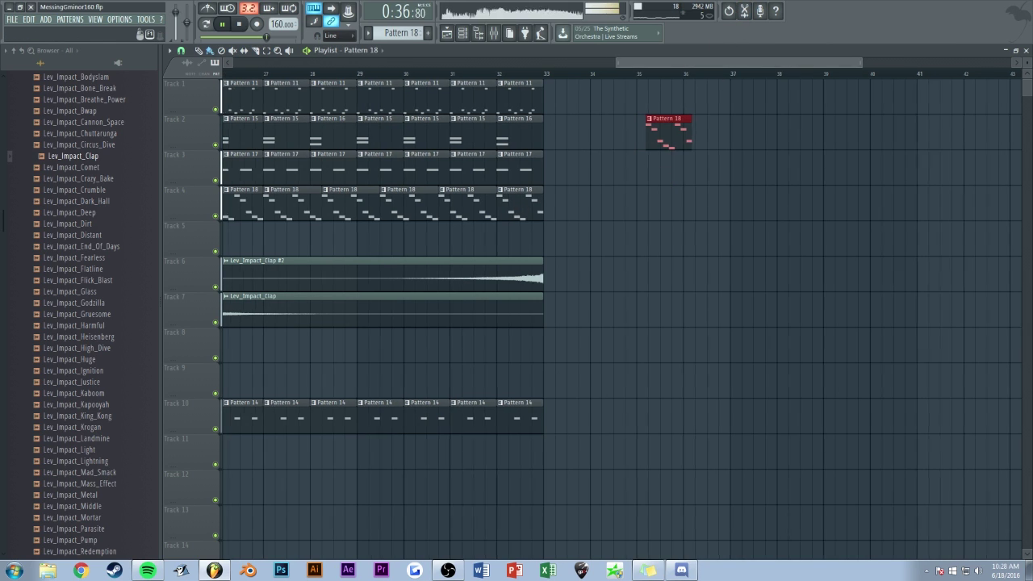
pyautogui.scroll(4, 670, 133)
pyautogui.moveTo(547, 125); pyautogui.dragTo(459, 139)
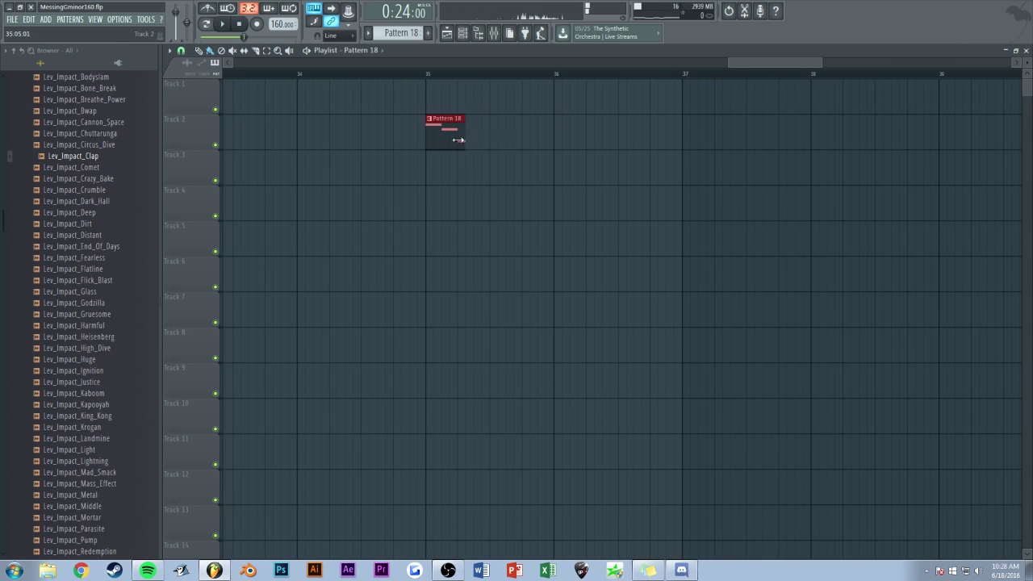
pyautogui.moveTo(428, 78); pyautogui.dragTo(928, 107)
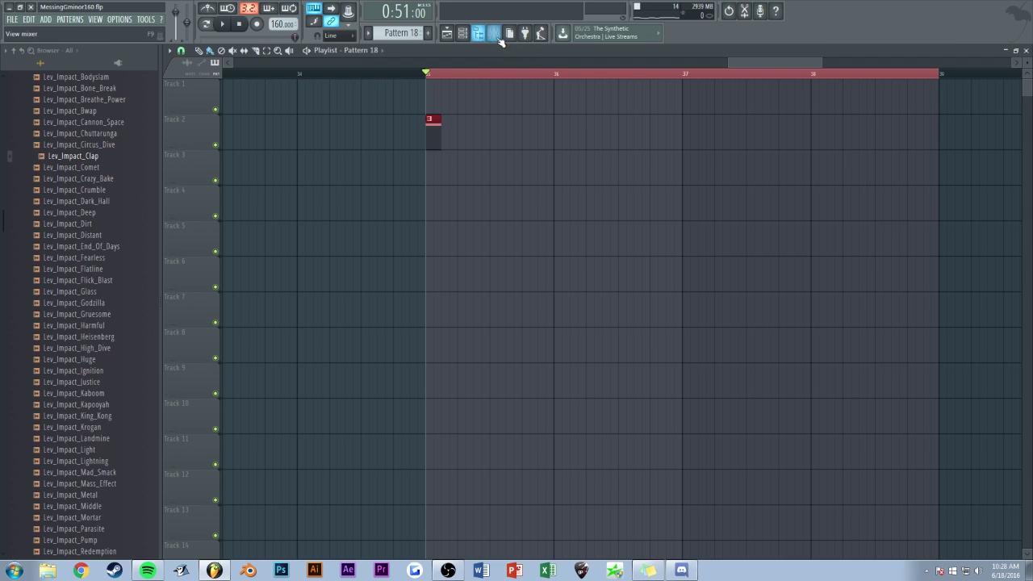
# Step: Load ValhallaRoom on the glock mixer track with a 100% mix and 10.16 s decay, and audition the note
pyautogui.click(495, 36)
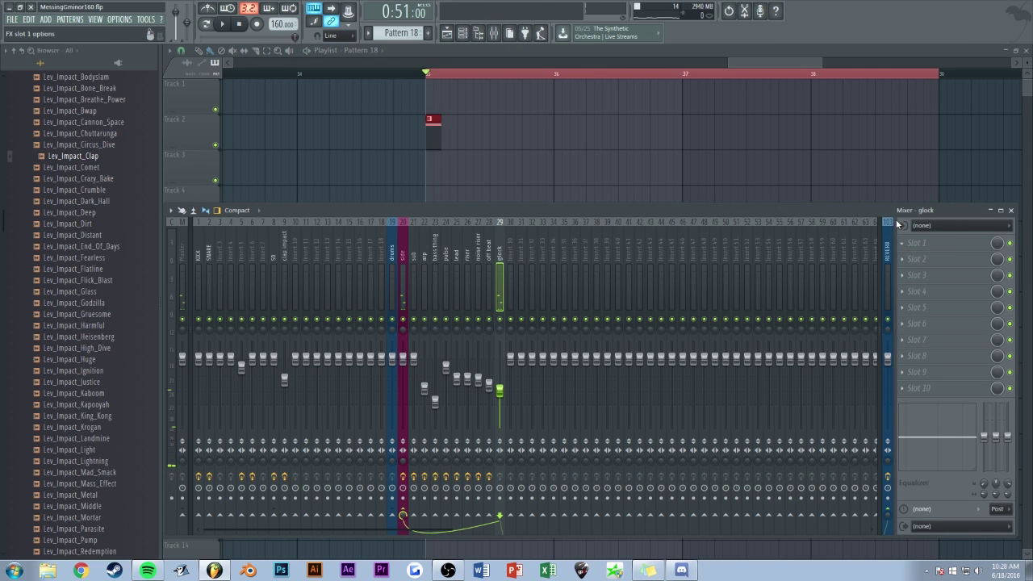
pyautogui.moveTo(365, 283); pyautogui.dragTo(371, 188)
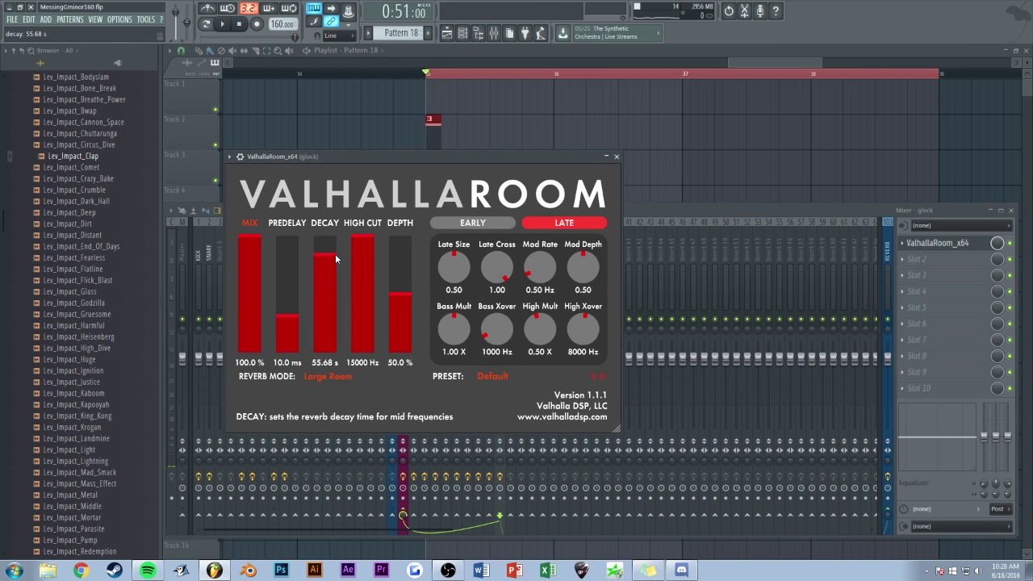
pyautogui.press('space')
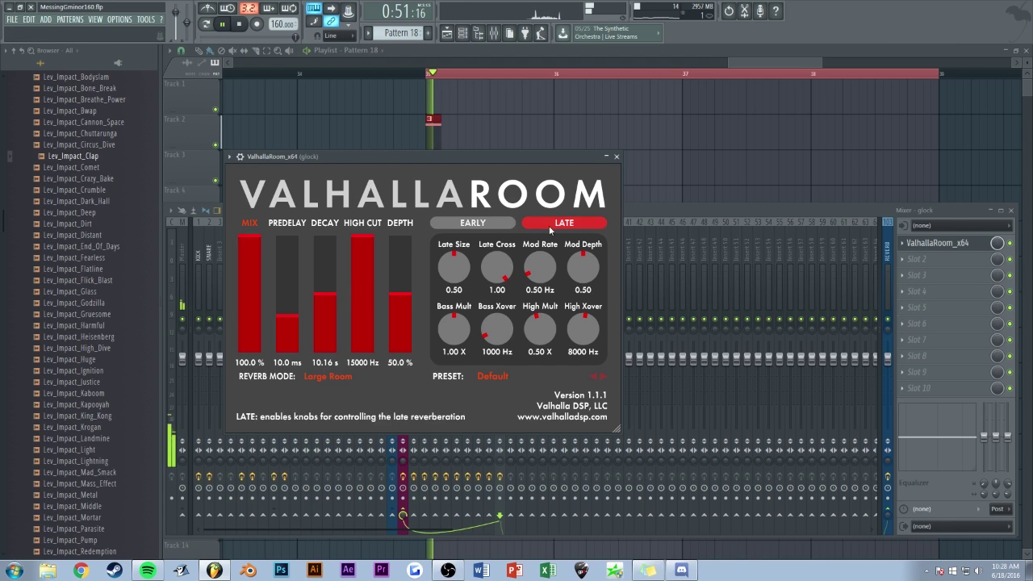
pyautogui.click(658, 209)
pyautogui.press('space')
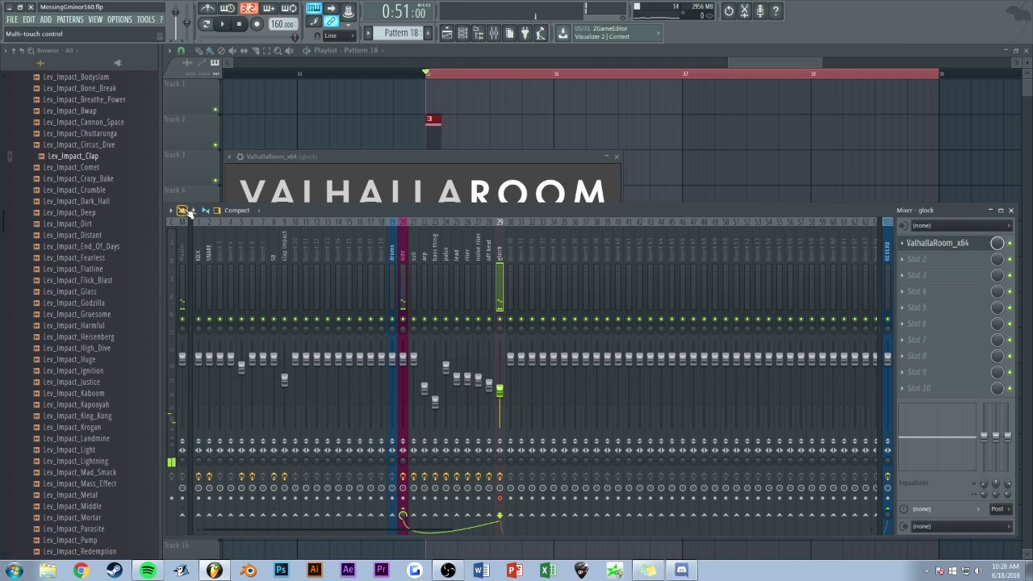
# Step: Render the armed glock track's song selection as a 32Bit float WAV with Leave remainder, and remove ValhallaRoom from the track
pyautogui.hotkey('ctrl', 'r')
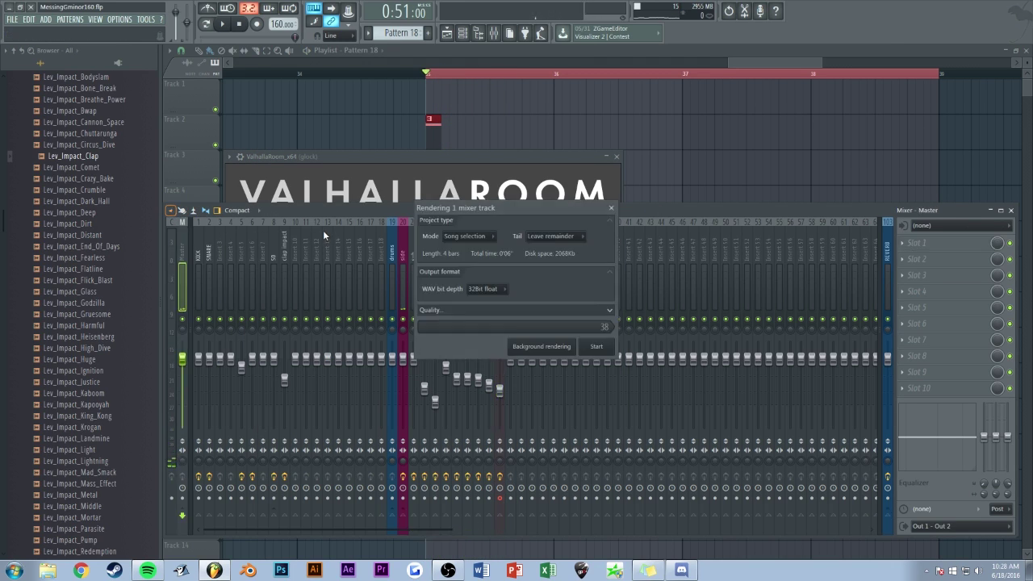
pyautogui.click(592, 349)
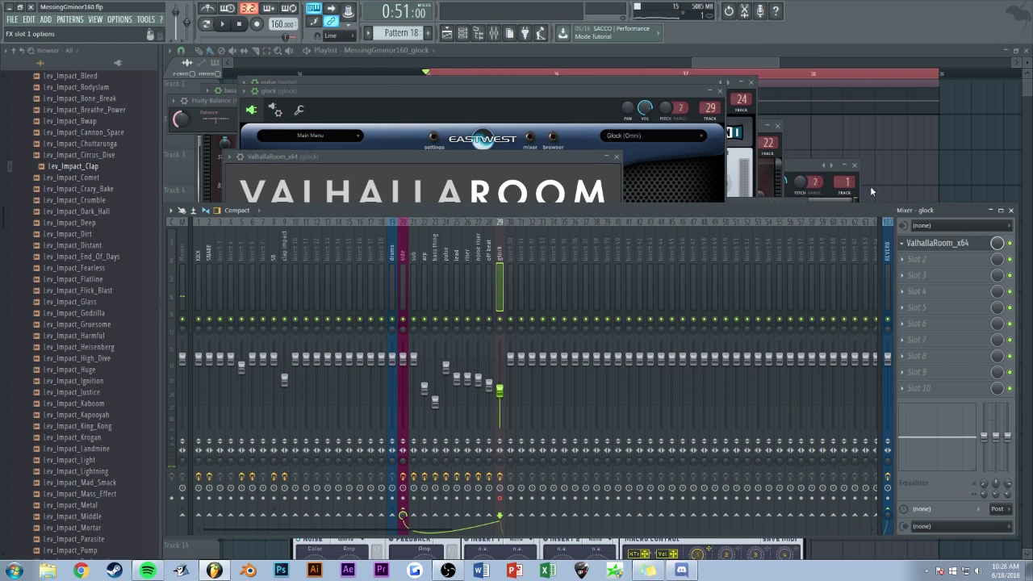
pyautogui.click(888, 70)
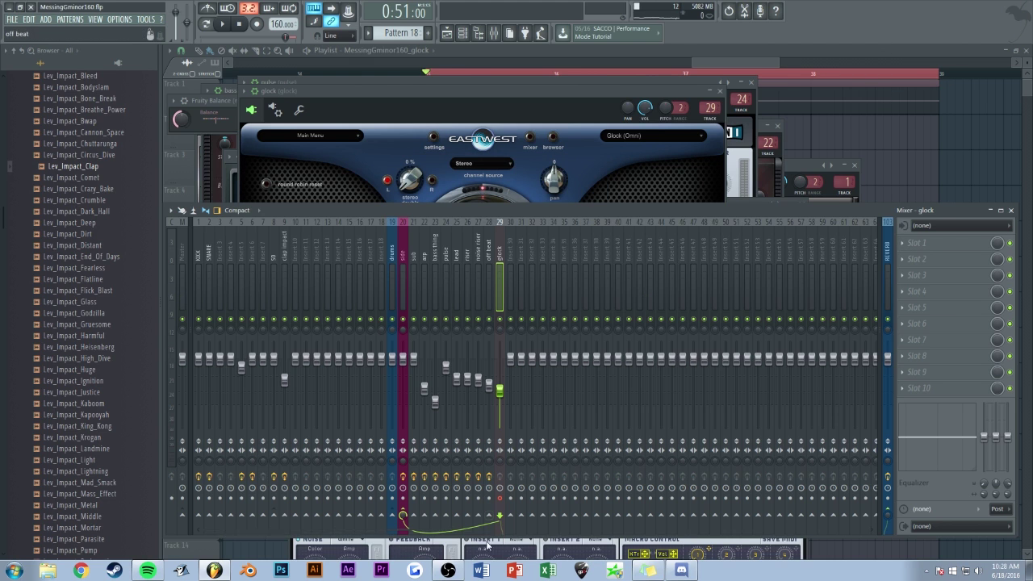
pyautogui.press('F12')
pyautogui.press('space')
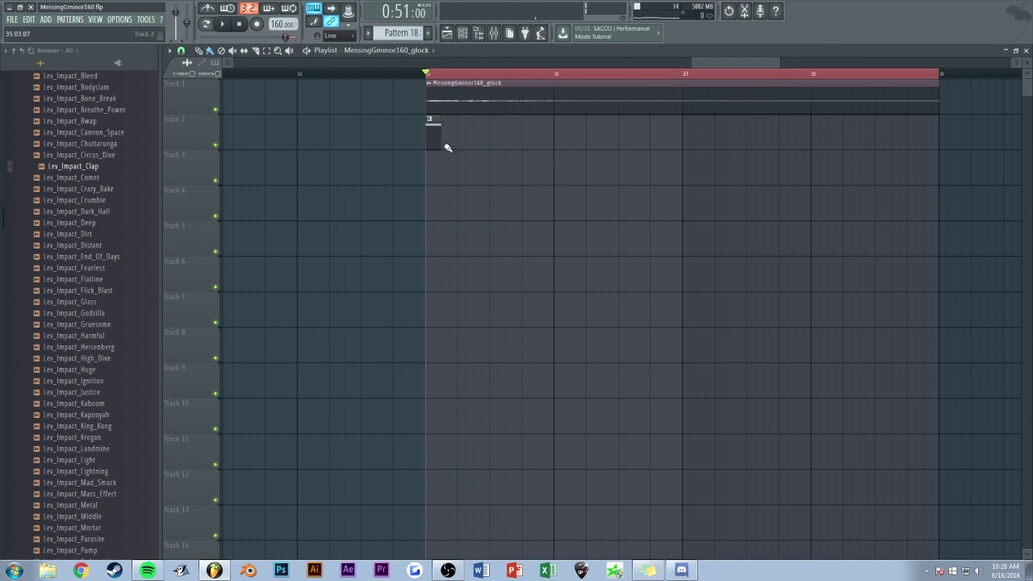
# Step: Move the rendered glock clip to bar 13 on Track 13, reverse it, and play the build-up into bar 17
pyautogui.scroll(-8, 589, 117)
pyautogui.moveTo(875, 99); pyautogui.dragTo(481, 530)
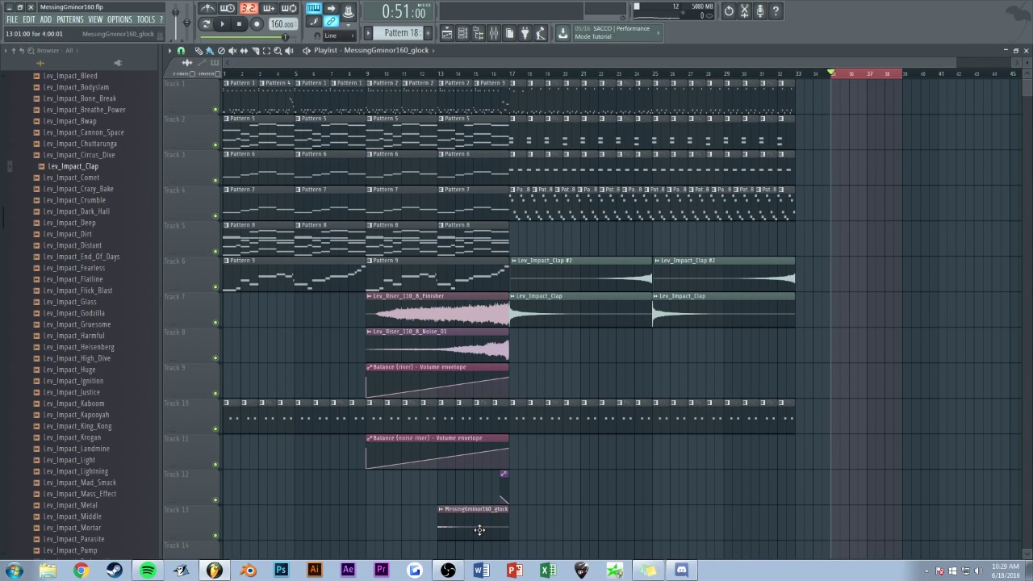
pyautogui.doubleClick(480, 530)
pyautogui.click(520, 157)
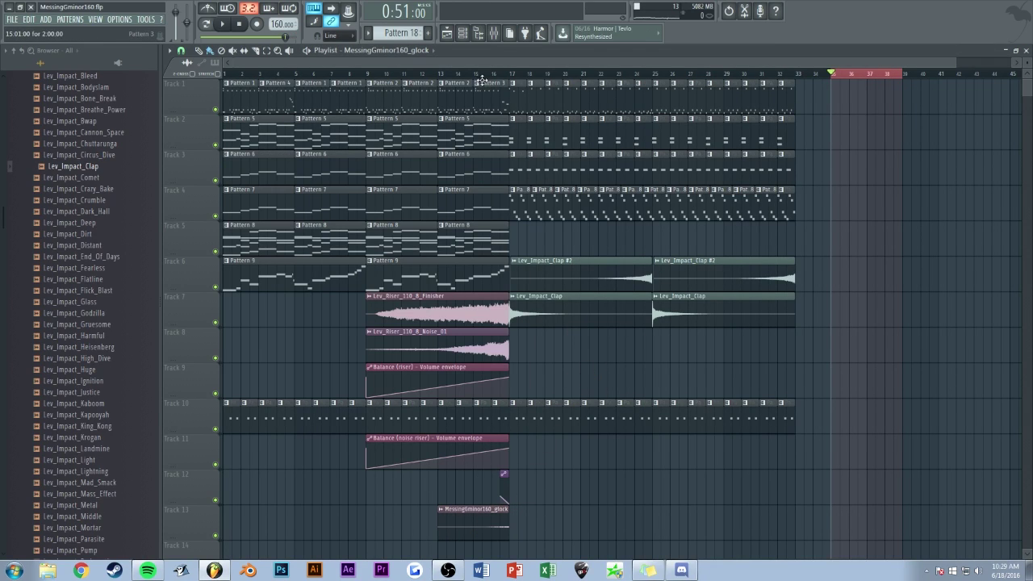
pyautogui.hotkey('ctrl', 'd')
pyautogui.press('space')
pyautogui.scroll(5, 469, 242)
pyautogui.scroll(-6, 443, 307)
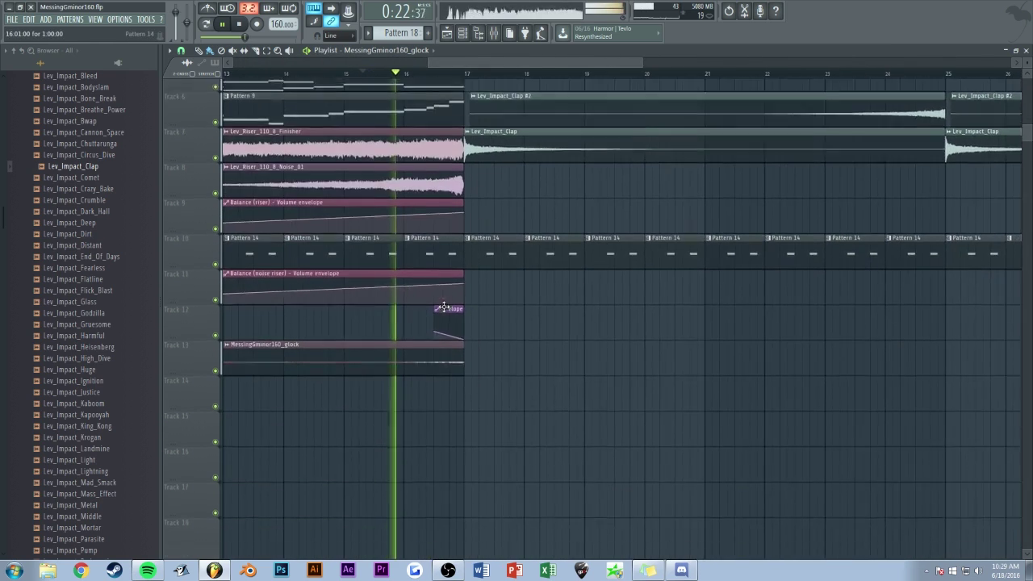
# Step: Name mixer insert 30 "reverse glock" and route the reversed glock sample to it
pyautogui.doubleClick(390, 308)
pyautogui.press('F9')
pyautogui.moveTo(482, 172); pyautogui.dragTo(893, 239)
pyautogui.press('space')
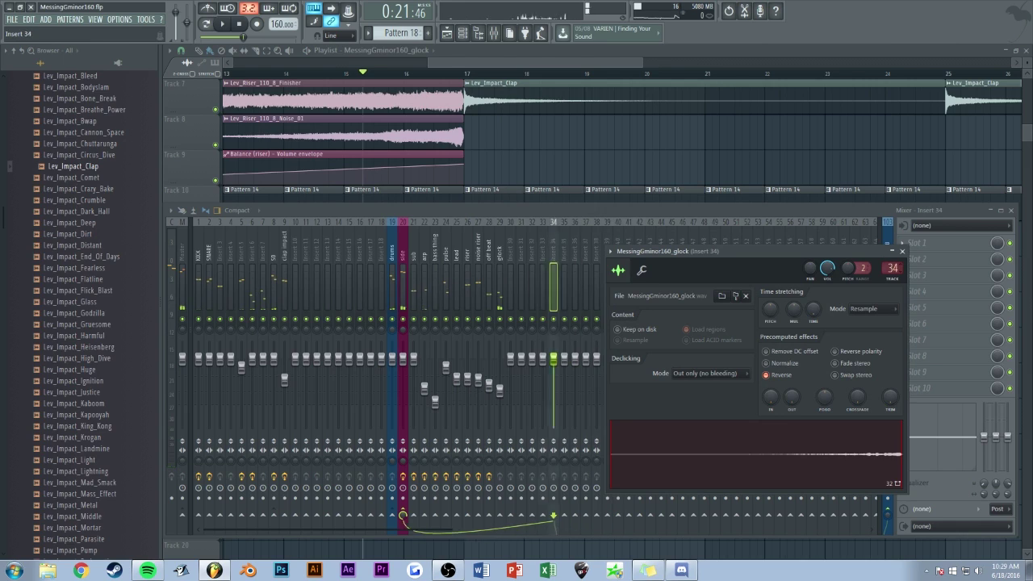
pyautogui.doubleClick(510, 257)
pyautogui.write('rever')
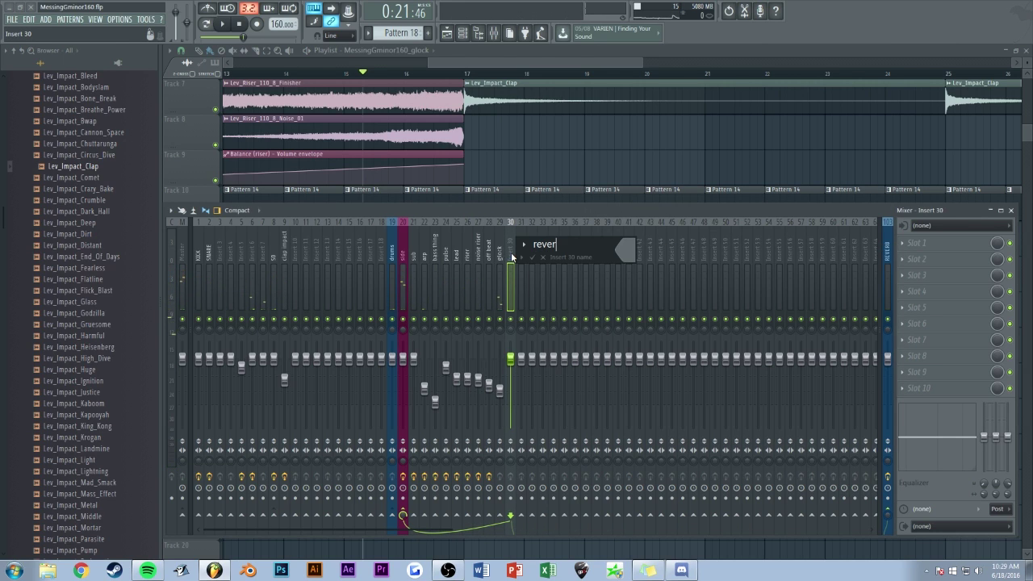
pyautogui.press('Return')
pyautogui.press('F9')
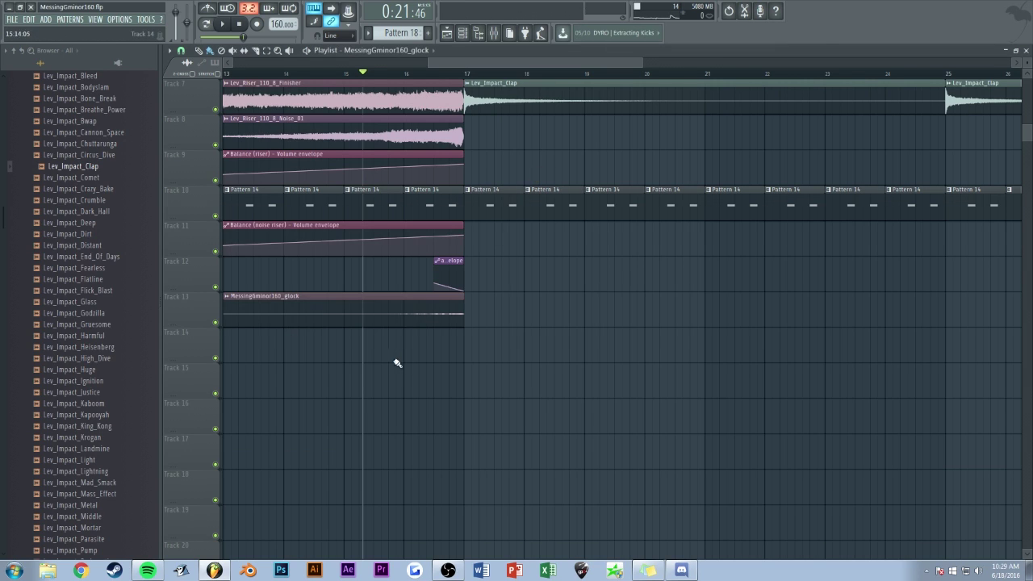
# Step: Normalize the reversed glock sample and lower the reverse glock mixer track to -10.0 dB during playback
pyautogui.doubleClick(402, 315)
pyautogui.click(771, 364)
pyautogui.click(514, 351)
pyautogui.press('space')
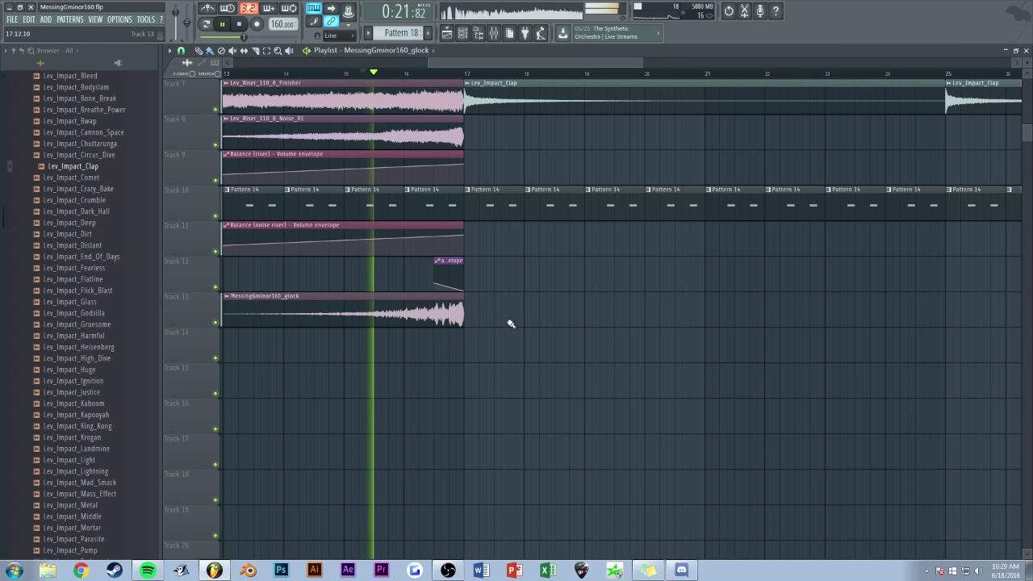
pyautogui.doubleClick(429, 307)
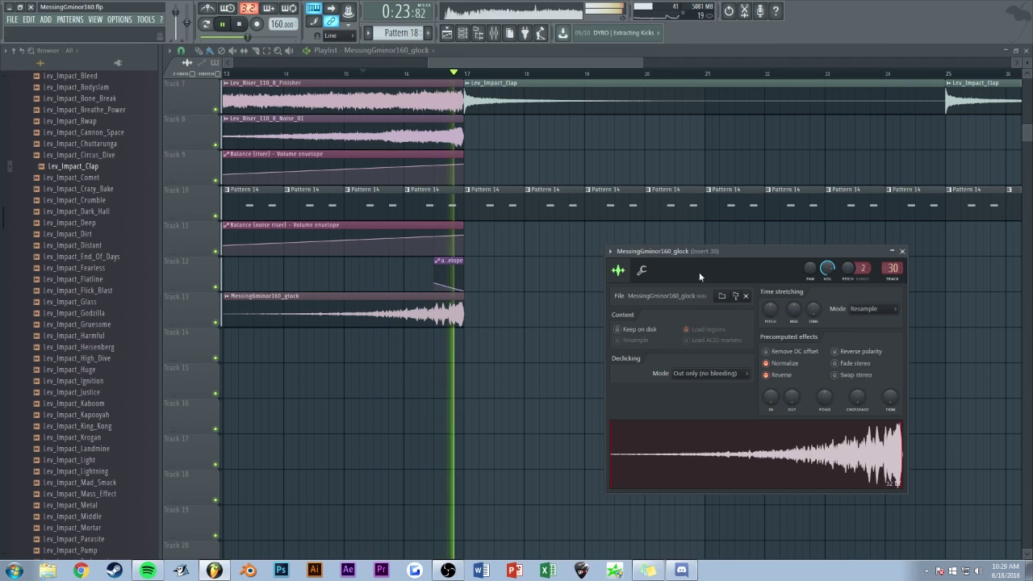
pyautogui.click(496, 34)
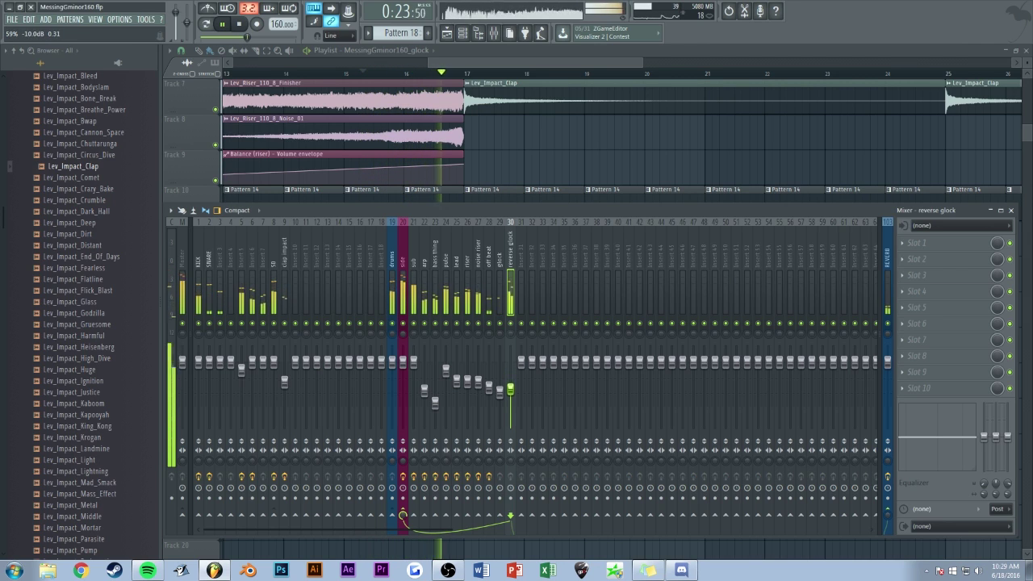
pyautogui.click(515, 162)
pyautogui.press('space')
# Step: Duplicate the reversed glock clip onto Track 14, make the copy unique, and open its sample settings
pyautogui.click(300, 343)
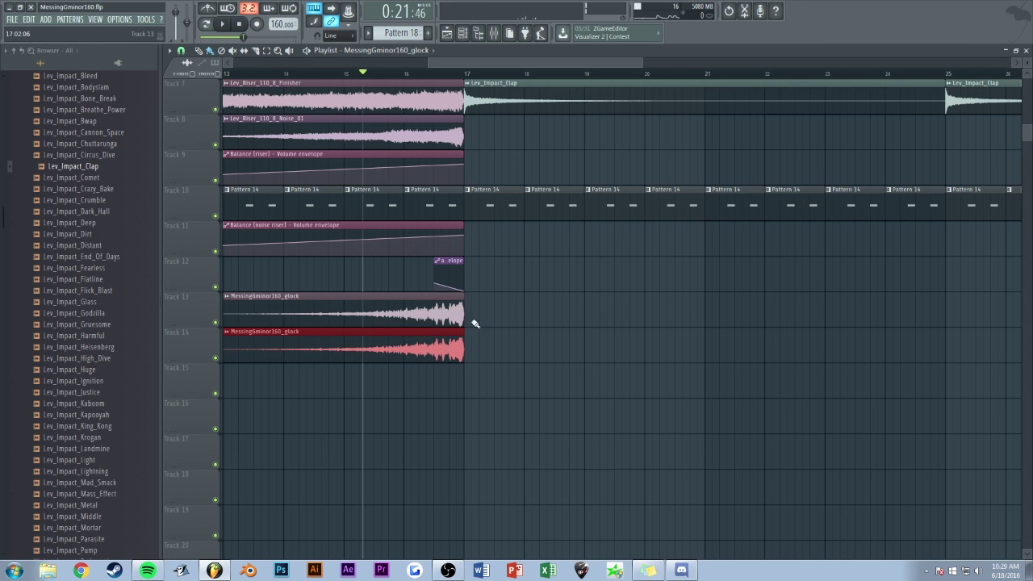
pyautogui.moveTo(524, 63); pyautogui.dragTo(492, 69)
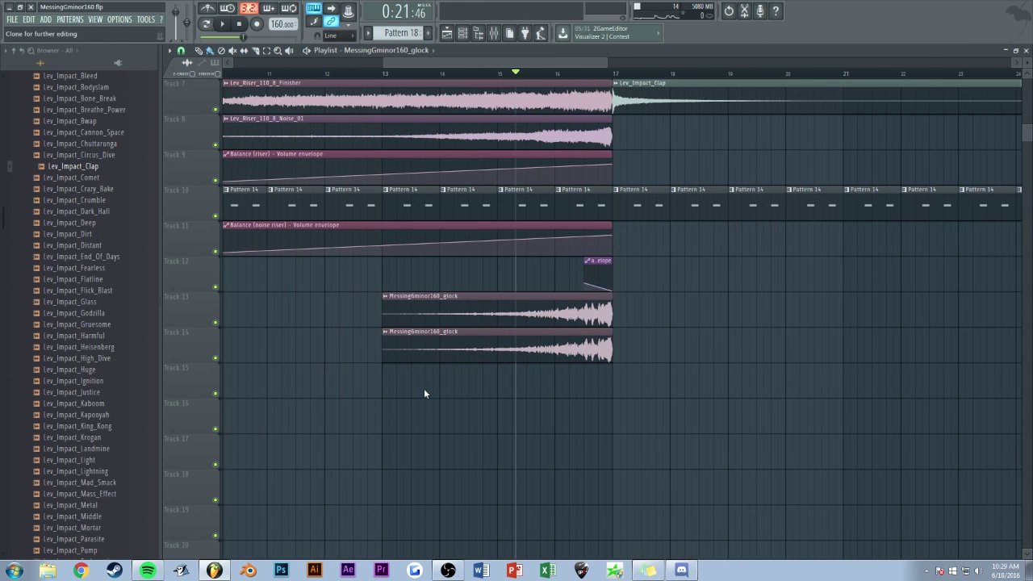
pyautogui.doubleClick(489, 352)
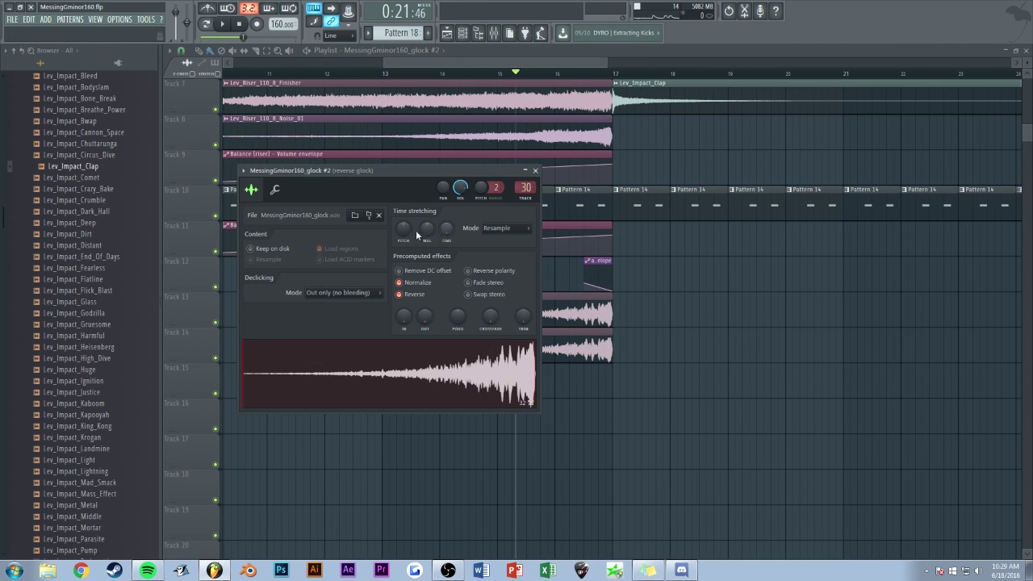
pyautogui.press('Escape')
# Step: Replay the build-up and lower the reverse glock mixer track to -22.2 dB
pyautogui.press('space')
pyautogui.click(496, 34)
pyautogui.click(496, 34)
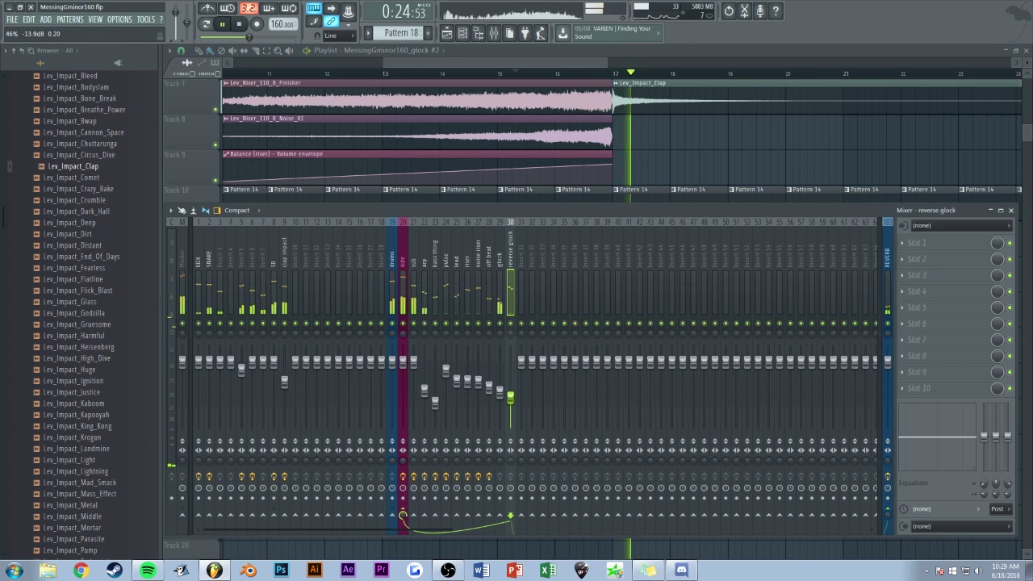
pyautogui.press('space')
pyautogui.press('space')
pyautogui.moveTo(511, 408); pyautogui.dragTo(510, 412)
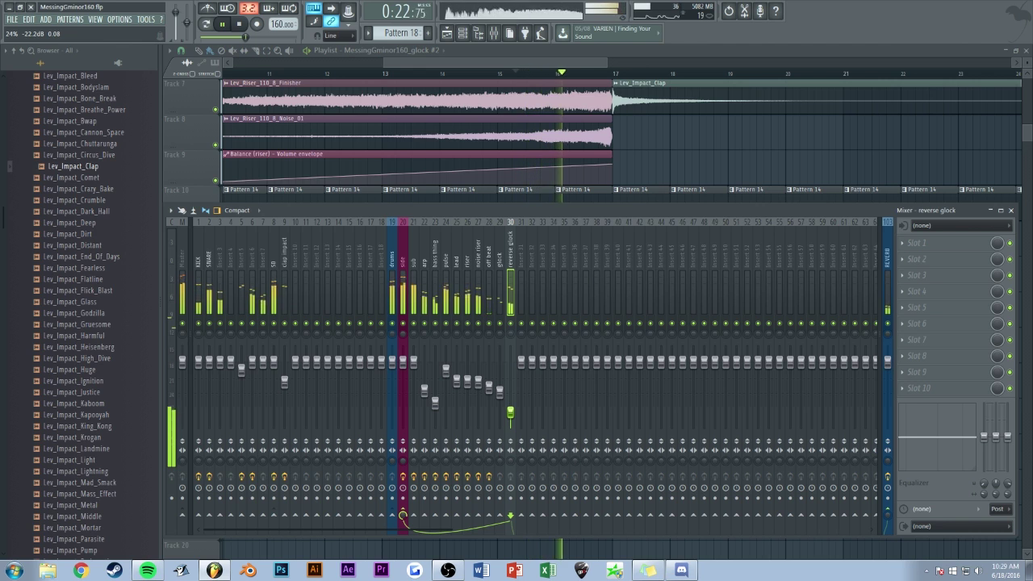
# Step: Listen to the section after bar 17 across the whole arrangement, and replay it from bar 25
pyautogui.press('F9')
pyautogui.scroll(-4, 553, 125)
pyautogui.scroll(6, 553, 125)
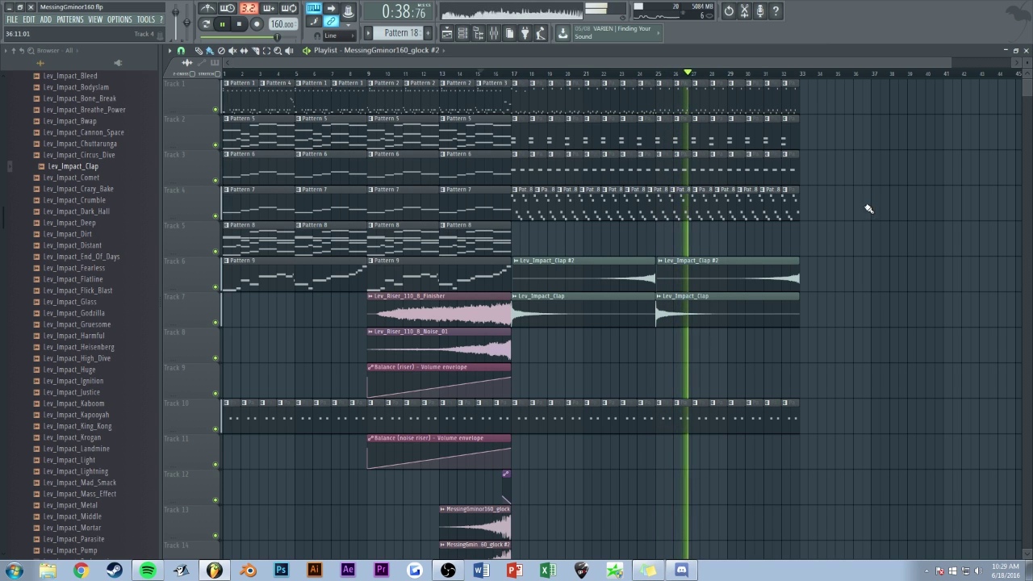
pyautogui.scroll(3, 705, 61)
pyautogui.press('space')
pyautogui.click(397, 74)
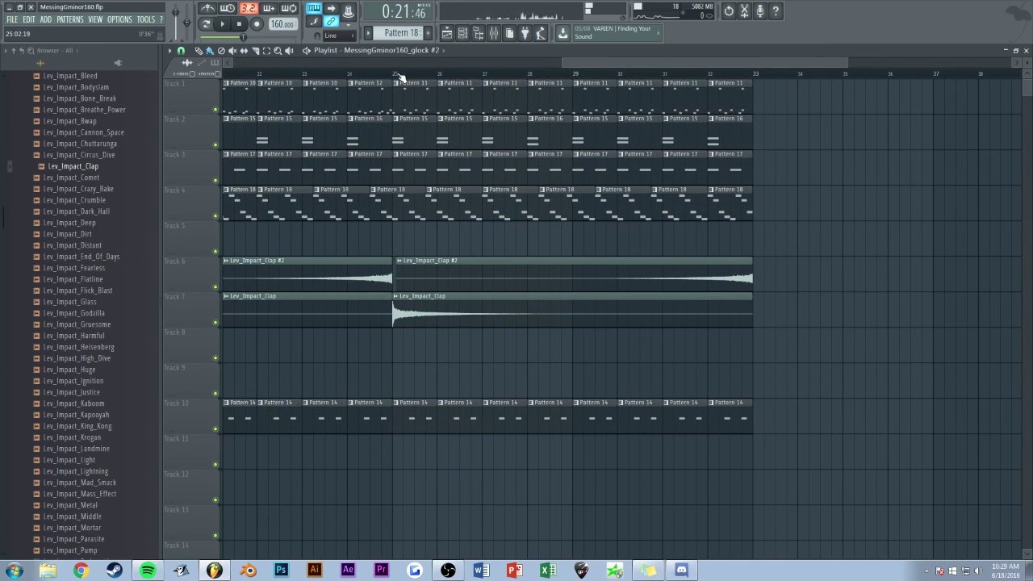
pyautogui.press('space')
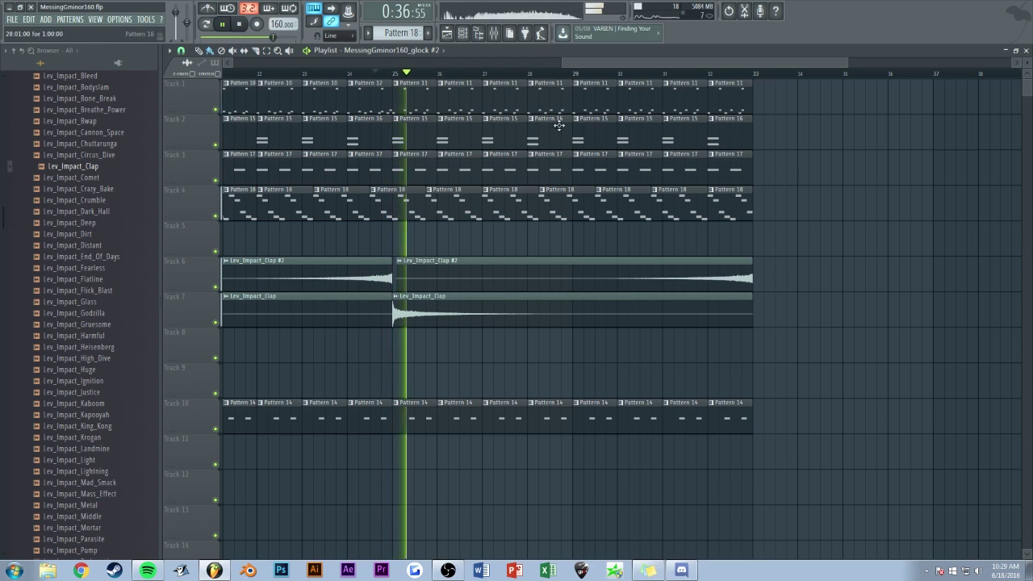
pyautogui.press('space')
pyautogui.scroll(1, 419, 77)
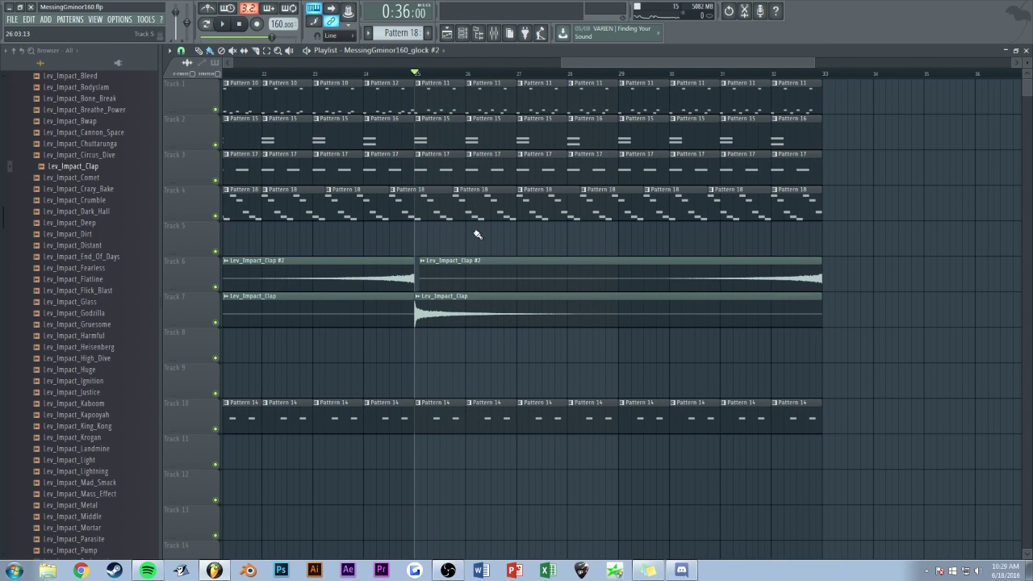
# Step: Create Pattern 19, place it at bar 25 on Track 8, and show the unsorted instrument channels
pyautogui.press('F4')
pyautogui.press('Return')
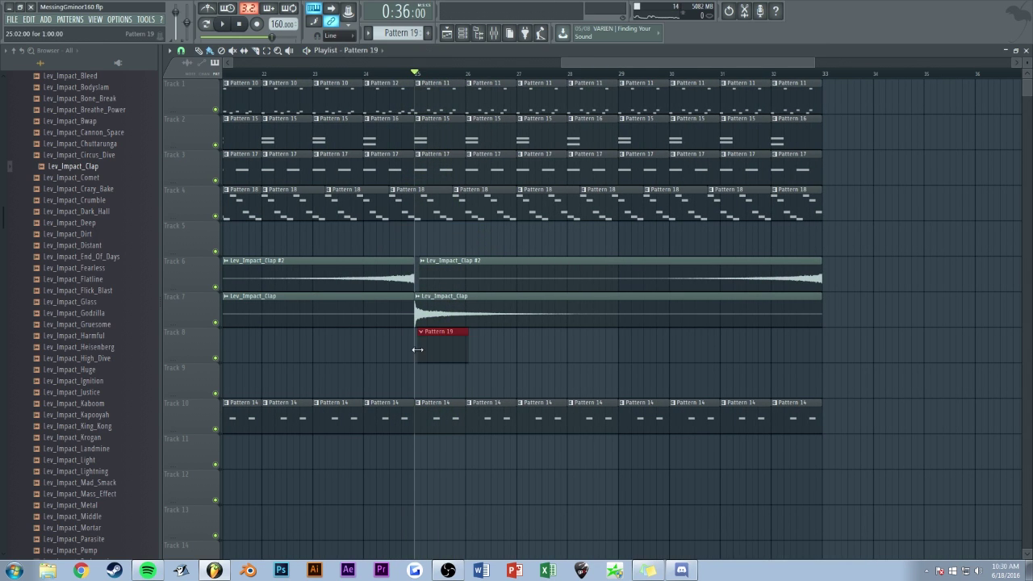
pyautogui.doubleClick(434, 347)
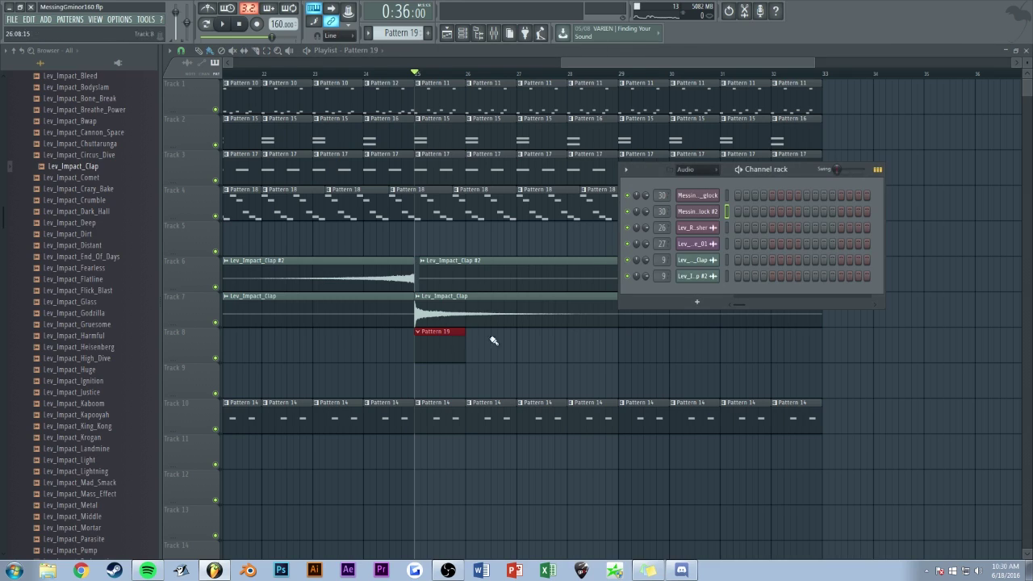
pyautogui.click(687, 225)
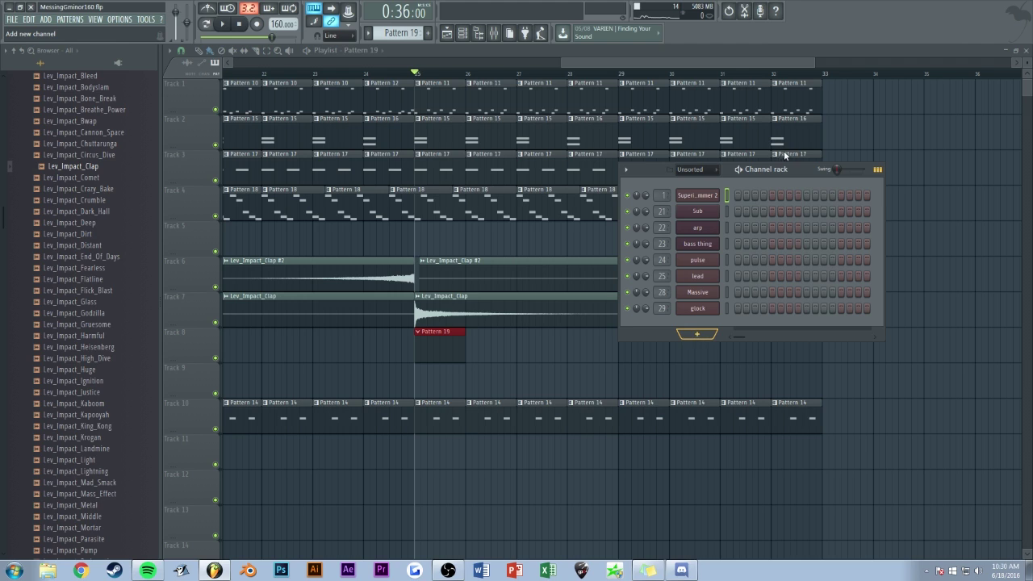
# Step: Add a Serum channel, route it to mixer track 31, and name that mixer track chords
pyautogui.doubleClick(665, 325)
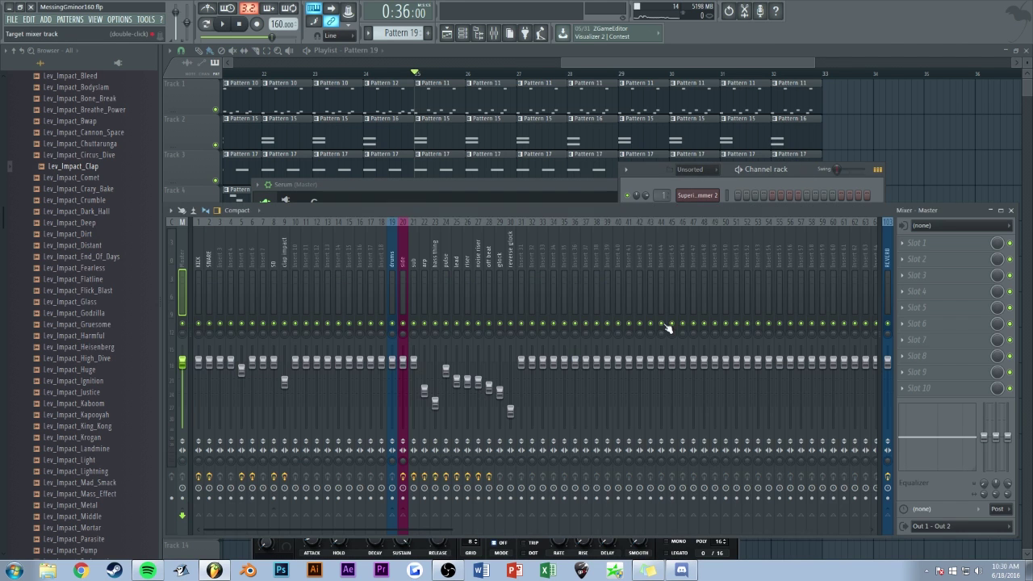
pyautogui.moveTo(798, 169); pyautogui.dragTo(874, 156)
pyautogui.moveTo(740, 313); pyautogui.dragTo(741, 266)
pyautogui.doubleClick(522, 266)
pyautogui.write('c')
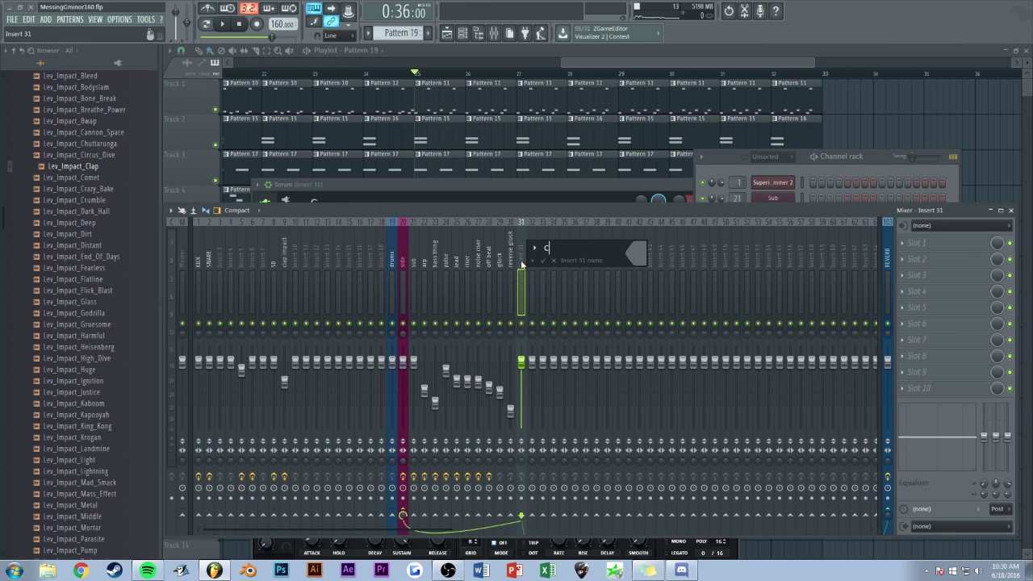
pyautogui.write('hords')
pyautogui.press('Return')
# Step: Check the sub notes in Pattern 17, return to Pattern 19, and rename the Massive channel to off beat
pyautogui.moveTo(607, 63); pyautogui.dragTo(591, 76)
pyautogui.doubleClick(492, 170)
pyautogui.press('F7')
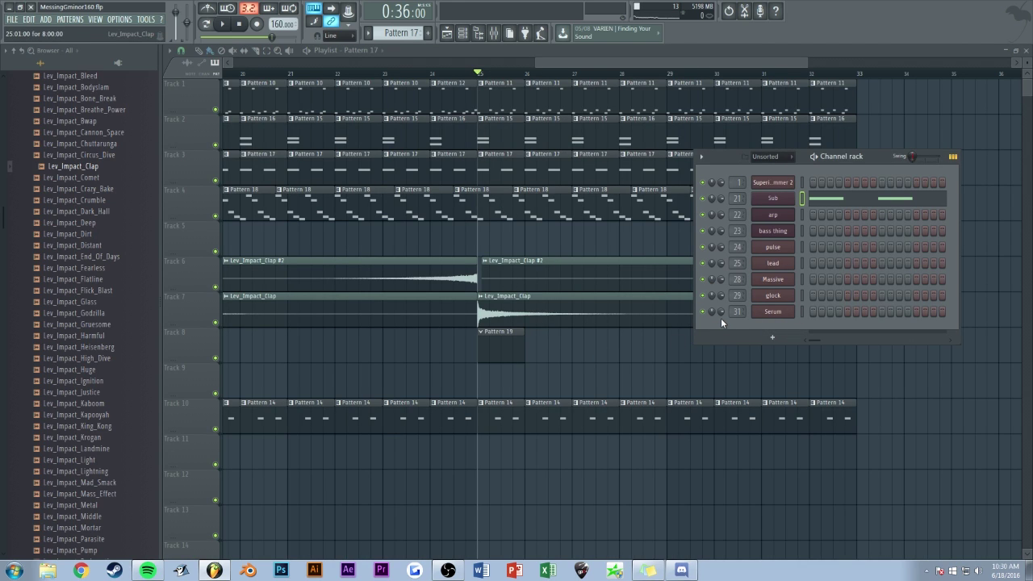
pyautogui.press('F4')
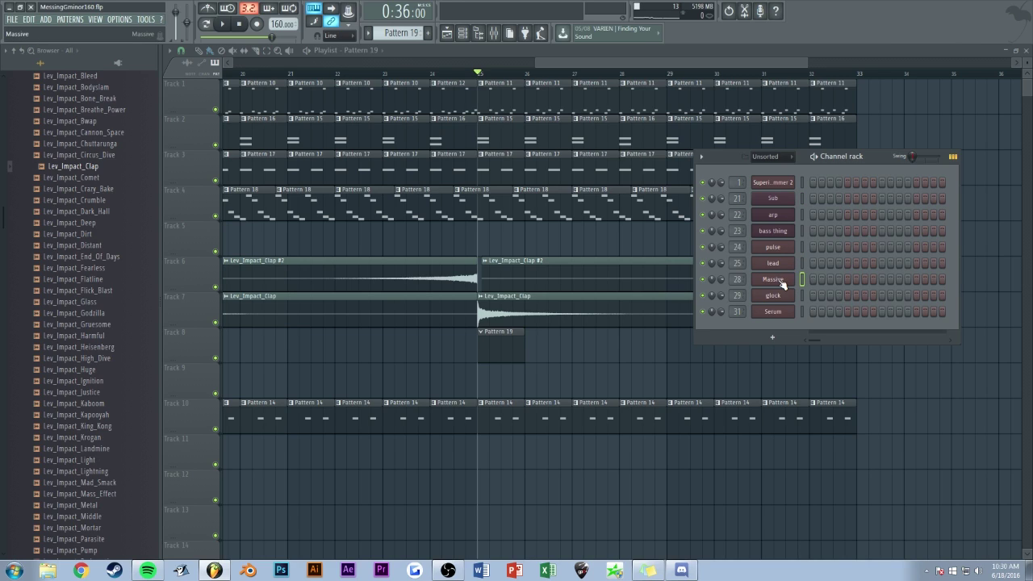
pyautogui.press('F2')
pyautogui.press('Return')
pyautogui.press('F2')
pyautogui.write('off beat')
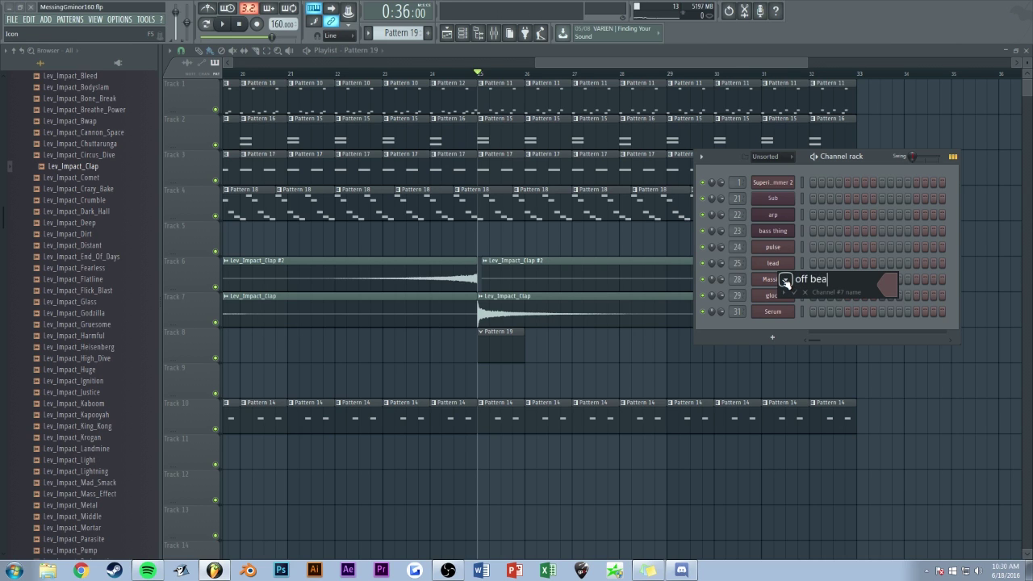
pyautogui.press('Return')
# Step: Build a one-beat chord of G4, D5, F5 and A#5 for the pulse channel in Pattern 19 and play it
pyautogui.click(804, 247)
pyautogui.press('F7')
pyautogui.scroll(-3, 228, 315)
pyautogui.click(218, 363)
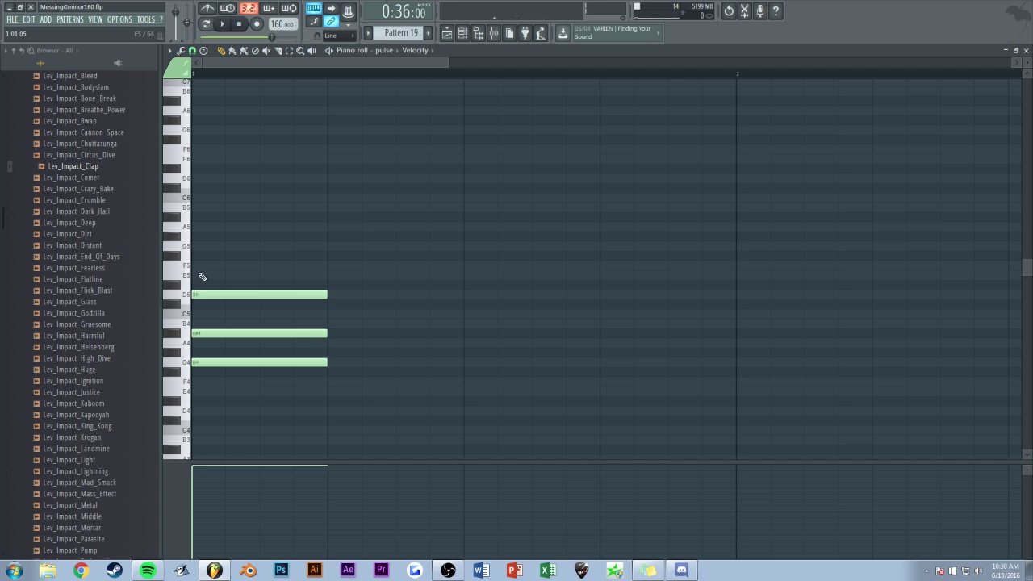
pyautogui.press('space')
pyautogui.keyDown('ctrl'); pyautogui.click(247, 334); pyautogui.keyUp('ctrl')
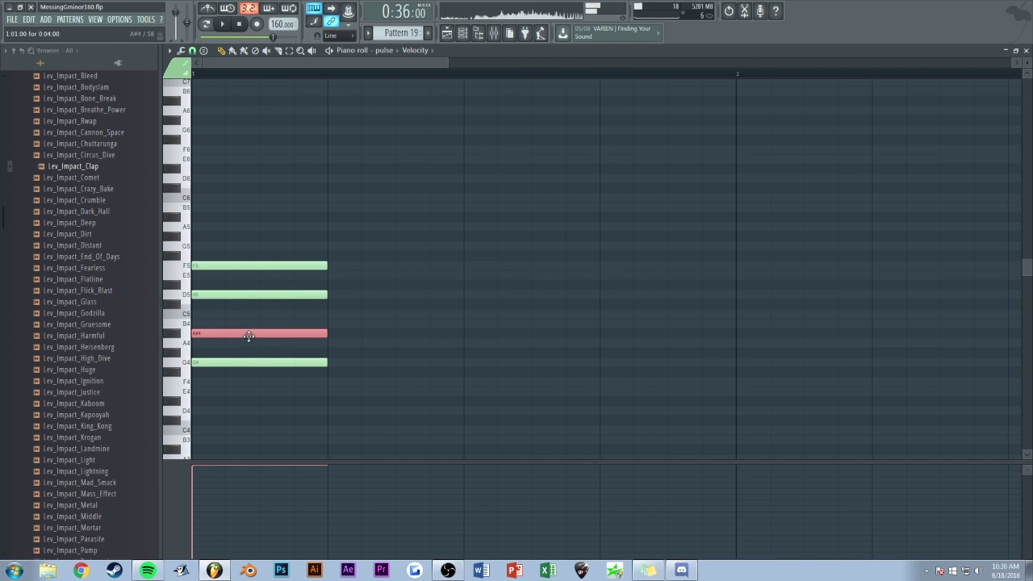
pyautogui.hotkey('ctrl', 'Up')
pyautogui.keyDown('ctrl'); pyautogui.click(302, 196); pyautogui.keyUp('ctrl')
# Step: Repeat the Pattern 19 clip along Track 8 from bar 25 through bar 32
pyautogui.press('Escape')
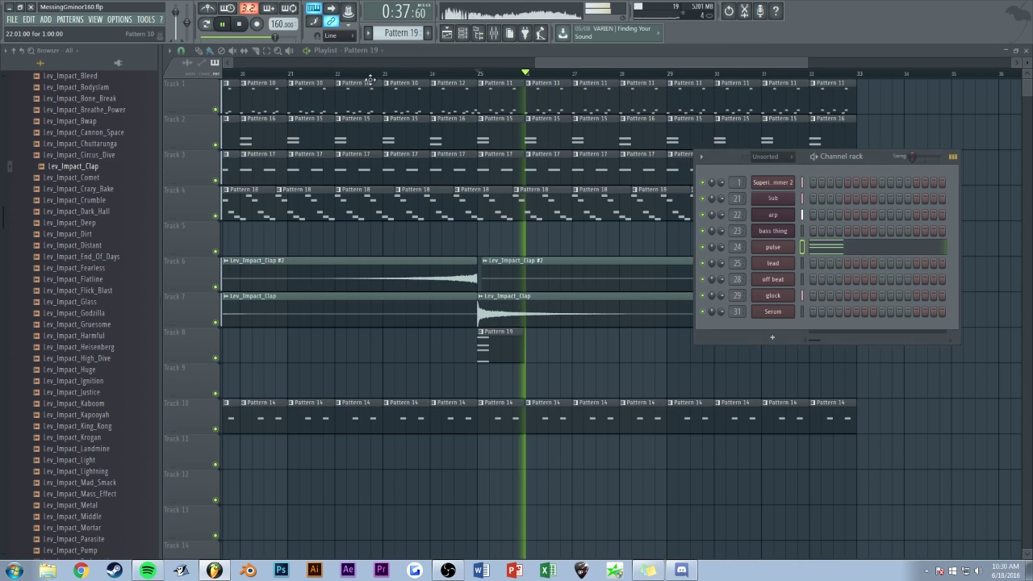
pyautogui.press('space')
pyautogui.click(504, 347)
pyautogui.hotkey('ctrl', 'b')
pyautogui.hotkey('ctrl', 'b')
pyautogui.hotkey('ctrl', 'b')
pyautogui.hotkey('ctrl', 'b')
pyautogui.hotkey('ctrl', 'b')
pyautogui.hotkey('ctrl', 'b')
pyautogui.hotkey('ctrl', 'b')
pyautogui.hotkey('ctrl', 'b')
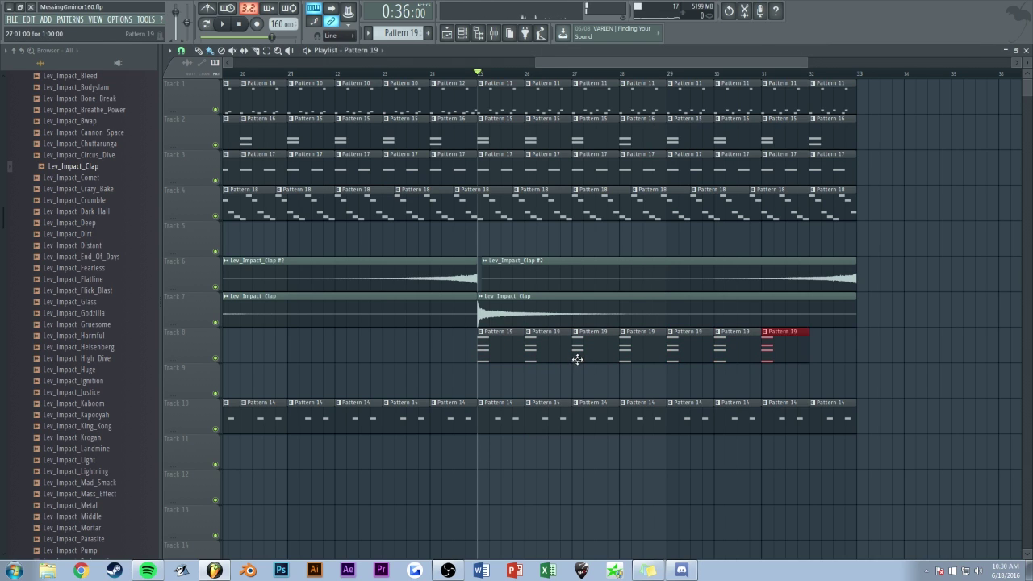
# Step: Try a second copy of the pulse chord at beat 3 of Pattern 19 and listen to it in the arrangement
pyautogui.doubleClick(500, 336)
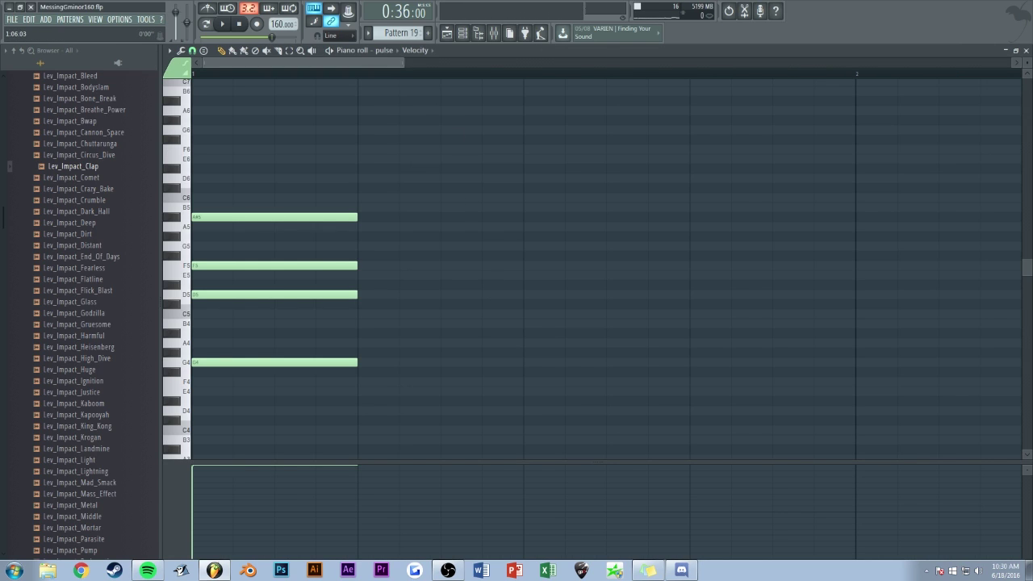
pyautogui.hotkey('ctrl', 'a')
pyautogui.hotkey('ctrl', 'b')
pyautogui.moveTo(330, 362); pyautogui.dragTo(442, 362)
pyautogui.press('space')
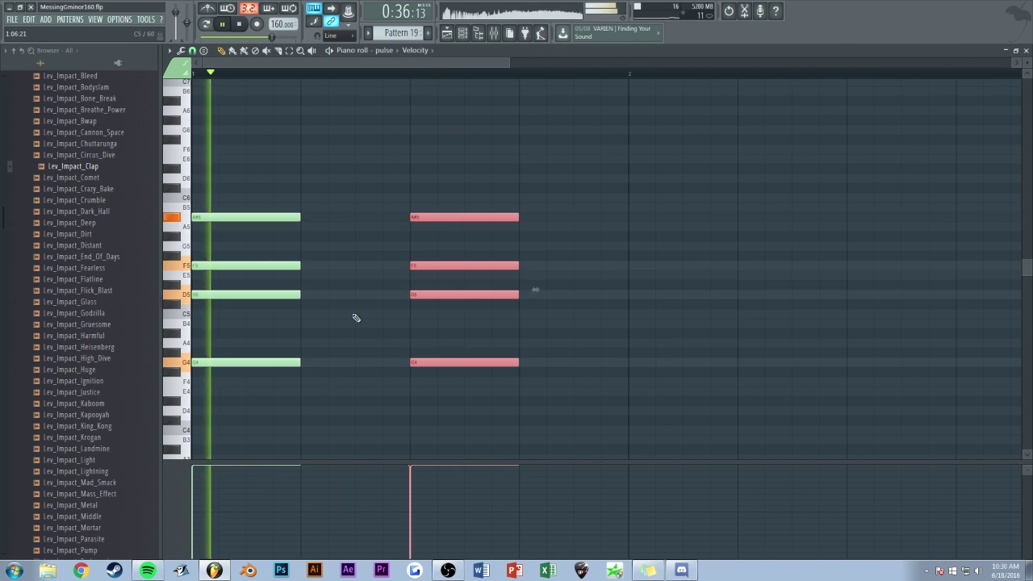
pyautogui.keyDown('ctrl'); pyautogui.click(363, 311); pyautogui.keyUp('ctrl')
pyautogui.press('Escape')
pyautogui.rightClick(396, 268)
pyautogui.hotkey('ctrl', 'z')
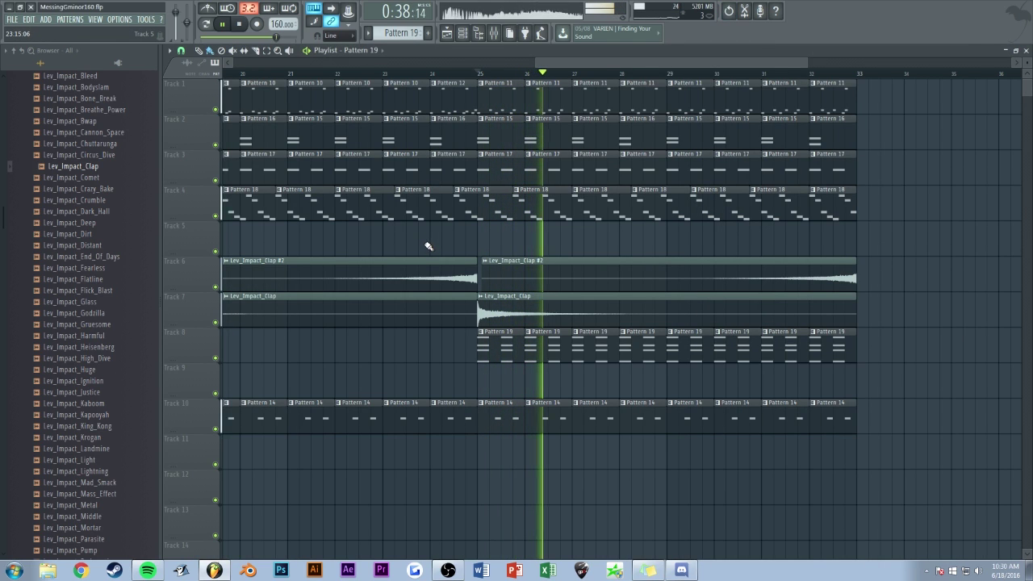
# Step: Remove the second pulse chord from Pattern 19 and replay the section from bar 25
pyautogui.moveTo(547, 63)
pyautogui.mouseDown()
pyautogui.moveTo(570, 63)
pyautogui.moveTo(531, 62)
pyautogui.mouseUp()
pyautogui.click(496, 34)
pyautogui.click(501, 35)
pyautogui.doubleClick(500, 357)
pyautogui.press('space')
pyautogui.rightClick(634, 216)
pyautogui.press('space')
pyautogui.press('Escape')
pyautogui.press('F6')
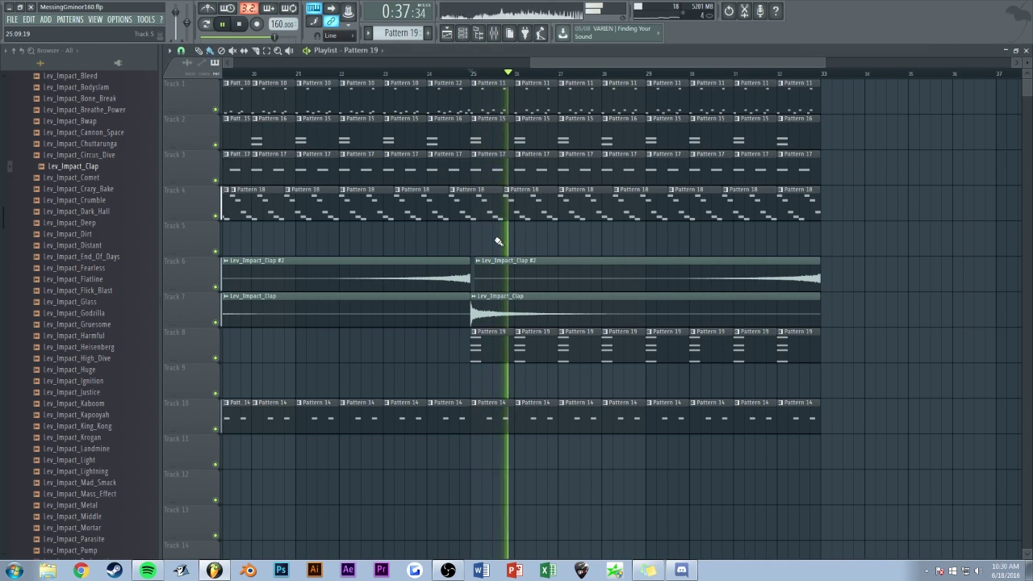
# Step: Create Pattern 20 on Track 9 at bar 25 and add a one-beat G4 note for the Serum channel
pyautogui.click(486, 382)
pyautogui.rightClick(491, 380)
pyautogui.press('F4')
pyautogui.press('Return')
pyautogui.click(484, 382)
pyautogui.press('F6')
pyautogui.press('space')
pyautogui.rightClick(782, 313)
pyautogui.click(804, 318)
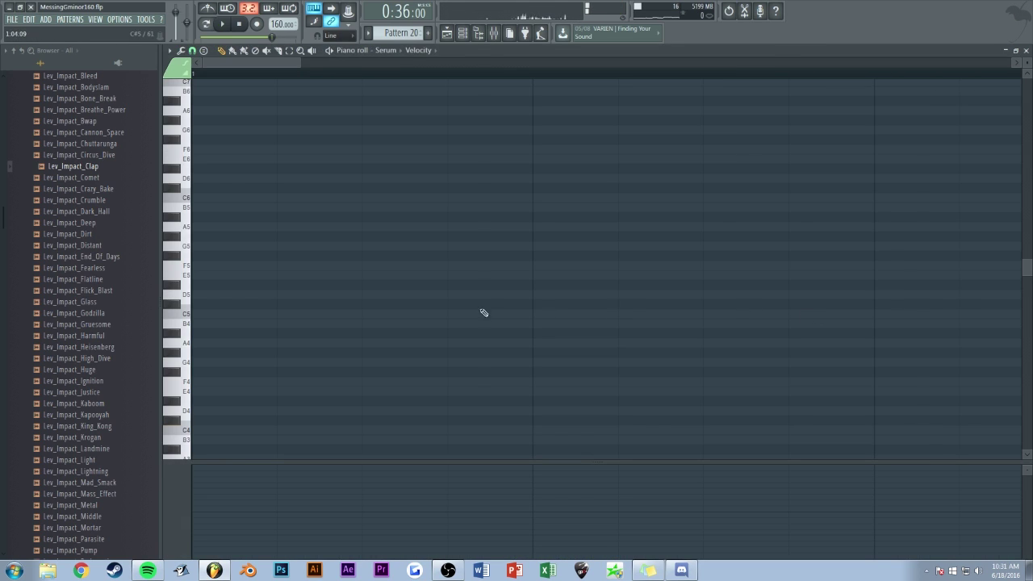
pyautogui.click(228, 360)
pyautogui.press('Escape')
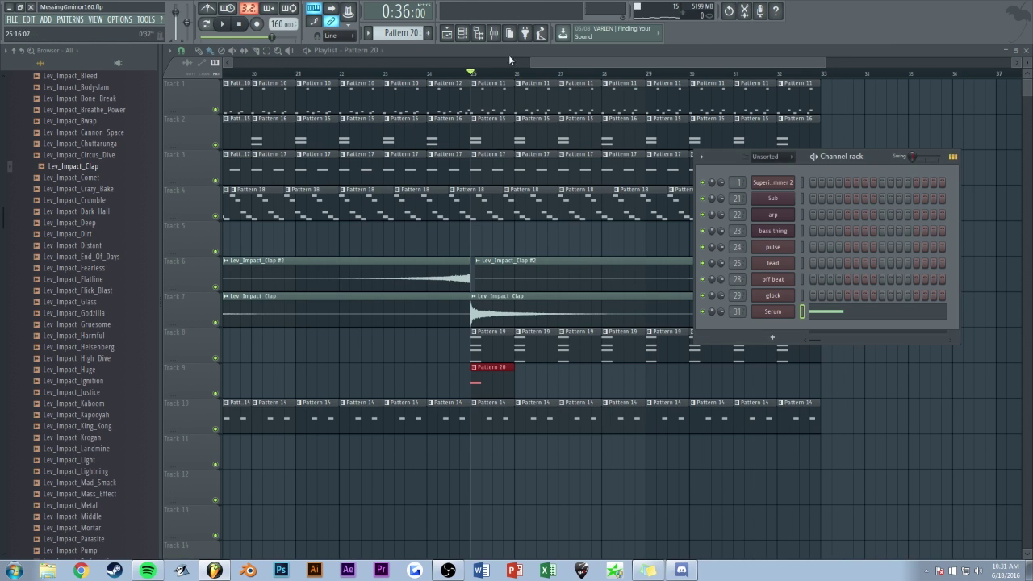
# Step: Play the section from bar 25 and lower the chords mixer track to balance it
pyautogui.click(493, 33)
pyautogui.press('space')
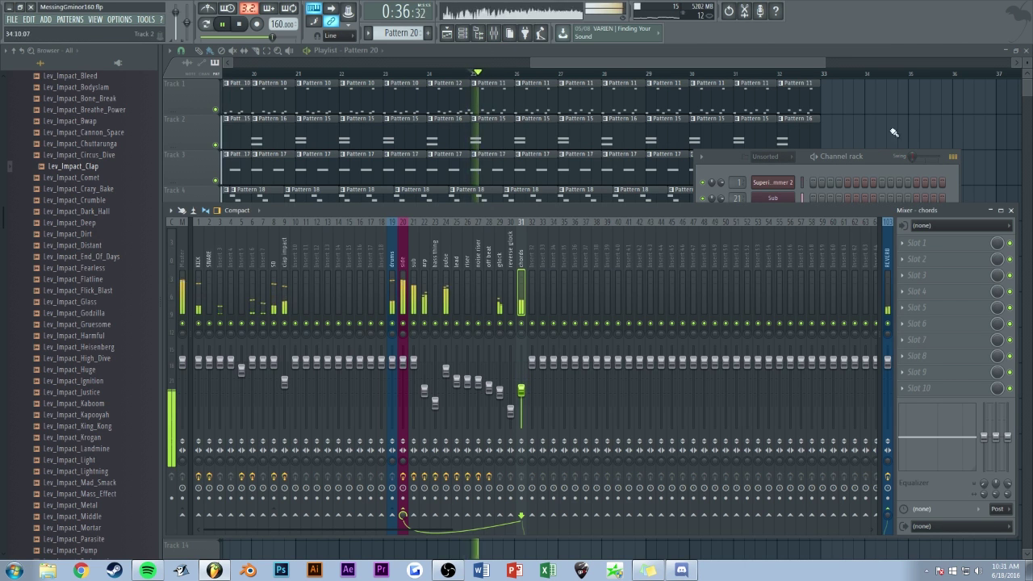
pyautogui.rightClick(879, 138)
pyautogui.press('space')
# Step: Extend the Serum note in Pattern 20 into a chord of G4, D5, F5, A5 and A#5 and play it
pyautogui.doubleClick(499, 367)
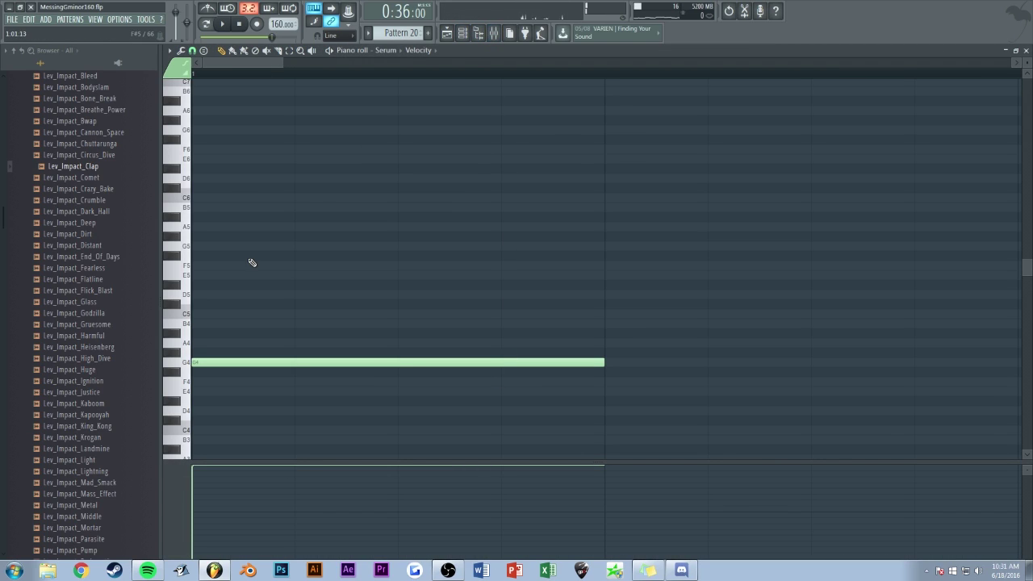
pyautogui.click(200, 331)
pyautogui.click(212, 293)
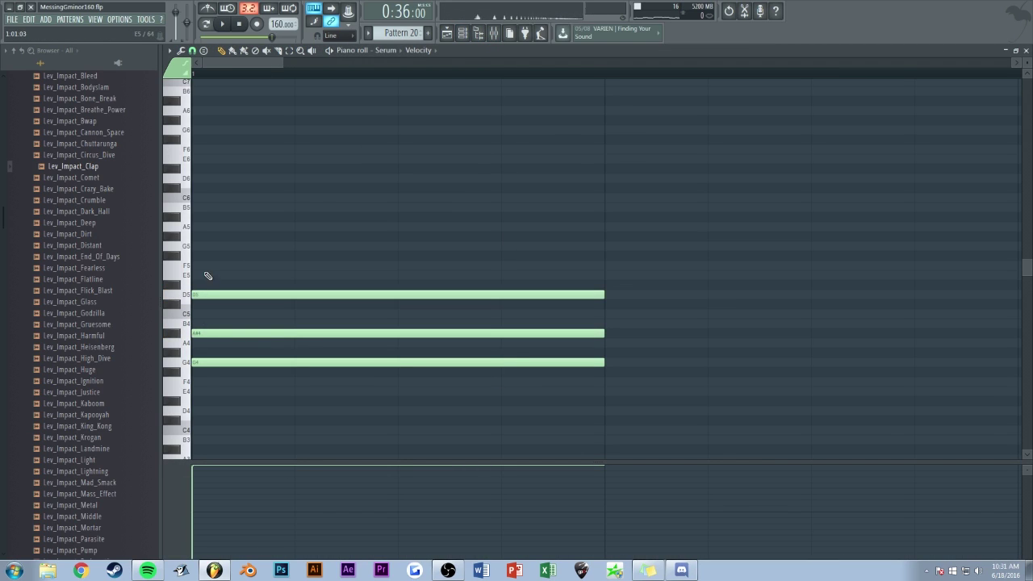
pyautogui.click(209, 266)
pyautogui.click(190, 226)
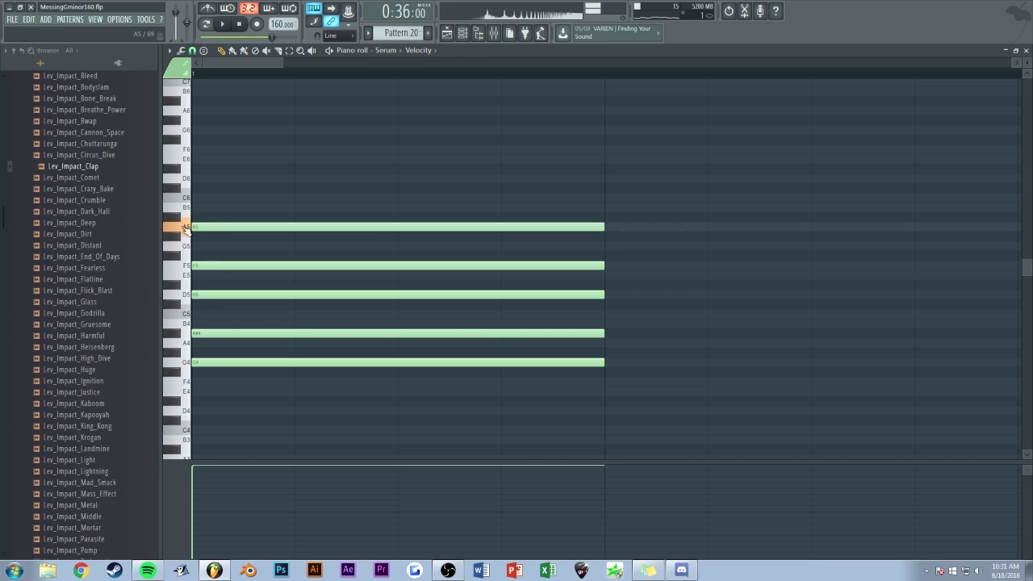
pyautogui.keyDown('ctrl'); pyautogui.click(224, 333); pyautogui.keyUp('ctrl')
pyautogui.hotkey('ctrl', 'Up')
pyautogui.press('space')
pyautogui.keyDown('ctrl'); pyautogui.click(318, 161); pyautogui.keyUp('ctrl')
pyautogui.press('space')
# Step: Add two shorter two-step copies of the Serum chord at steps 7 and 11, lowering the last one's bottom notes to F4 and A#4
pyautogui.scroll(-4, 397, 159)
pyautogui.hotkey('ctrl', 'b')
pyautogui.moveTo(369, 360); pyautogui.dragTo(486, 365)
pyautogui.hotkey('ctrl', 'b')
pyautogui.keyDown('ctrl'); pyautogui.click(473, 348); pyautogui.keyUp('ctrl')
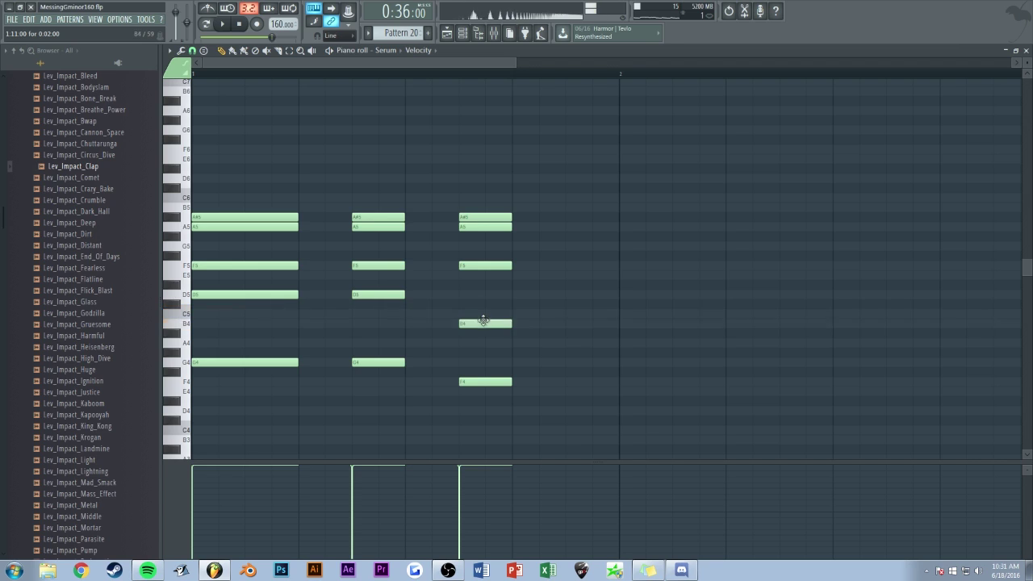
pyautogui.moveTo(489, 334); pyautogui.dragTo(462, 333)
pyautogui.press('space')
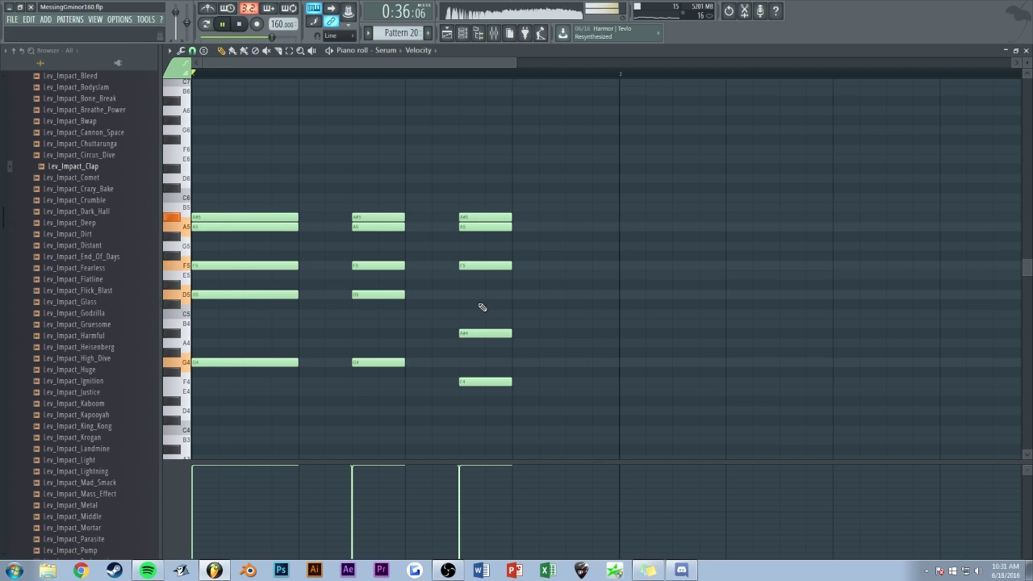
pyautogui.press('space')
# Step: Copy the step 11 chord to step 15 of Pattern 20 and play the result
pyautogui.scroll(-1, 442, 63)
pyautogui.moveTo(492, 183); pyautogui.dragTo(428, 437)
pyautogui.hotkey('ctrl', 'b')
pyautogui.moveTo(474, 381); pyautogui.dragTo(517, 383)
pyautogui.press('space')
pyautogui.keyDown('ctrl'); pyautogui.click(475, 185); pyautogui.keyUp('ctrl')
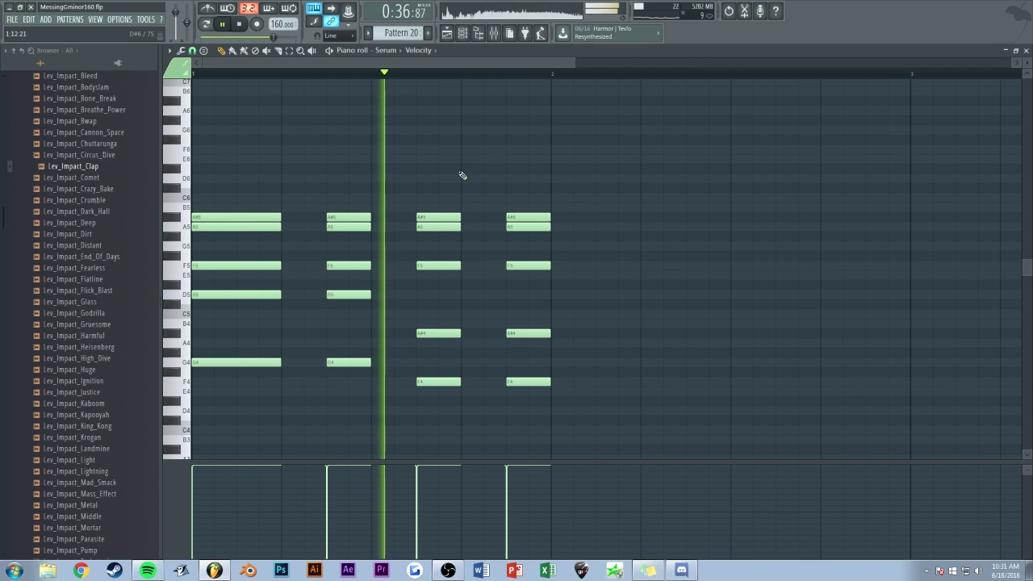
pyautogui.press('Escape')
pyautogui.press('space')
# Step: Replay the section and raise the chords mixer track slightly
pyautogui.click(495, 34)
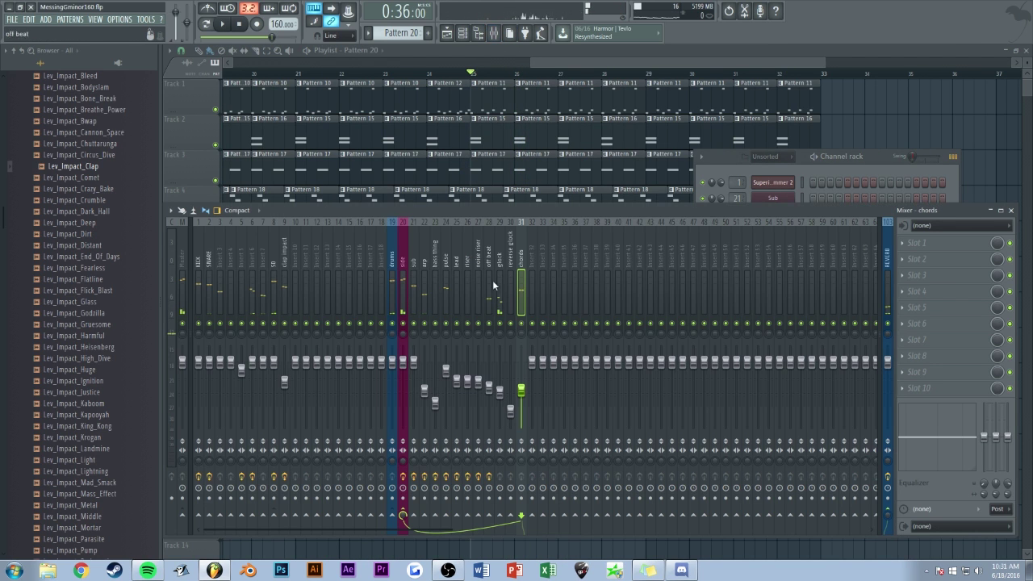
pyautogui.press('space')
pyautogui.click(878, 158)
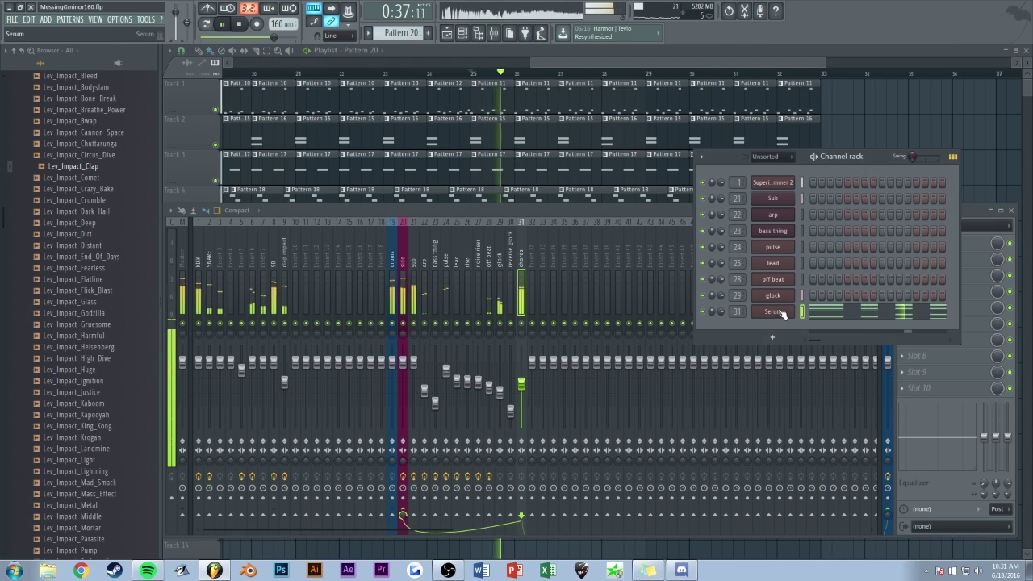
# Step: Set Serum's oscillator A to 13 unison voices with adjusted detune, and enable oscillator B at octave -1 with 9 unison voices
pyautogui.click(772, 311)
pyautogui.moveTo(461, 188); pyautogui.dragTo(474, 99)
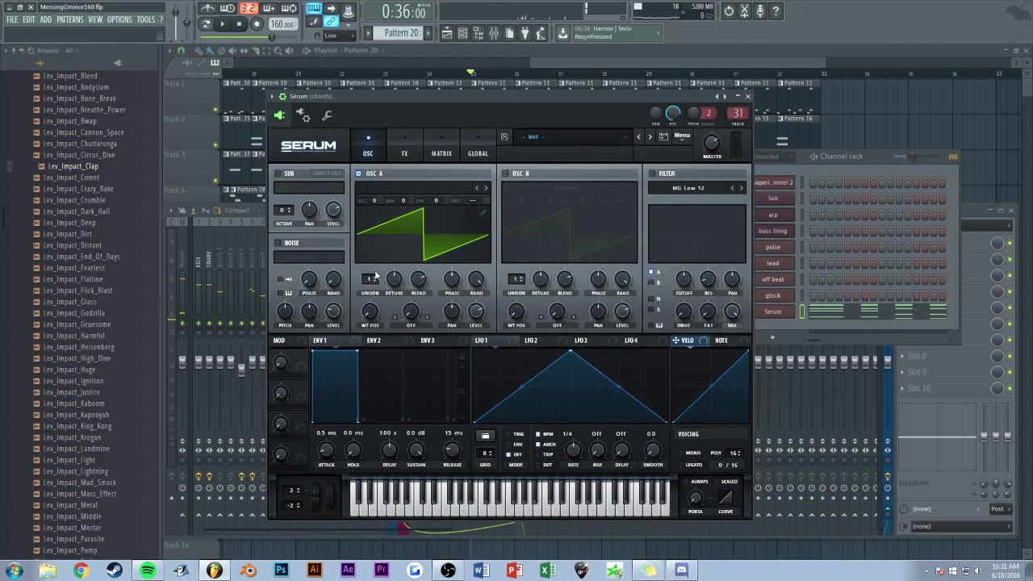
pyautogui.moveTo(369, 279); pyautogui.dragTo(391, 222)
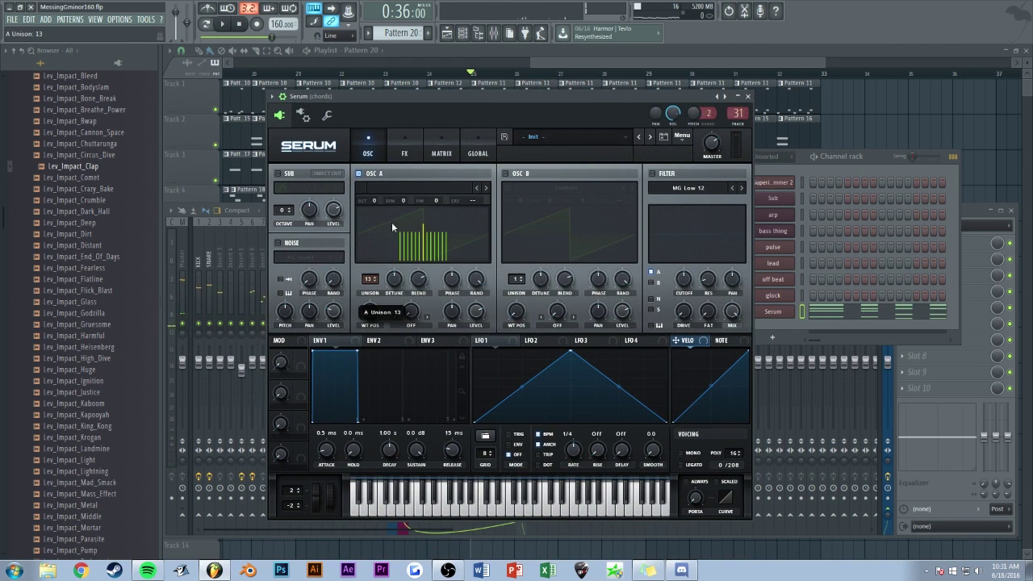
pyautogui.click(505, 173)
pyautogui.moveTo(395, 284); pyautogui.dragTo(396, 279)
pyautogui.moveTo(523, 201); pyautogui.dragTo(523, 214)
pyautogui.moveTo(516, 279); pyautogui.dragTo(541, 268)
pyautogui.press('space')
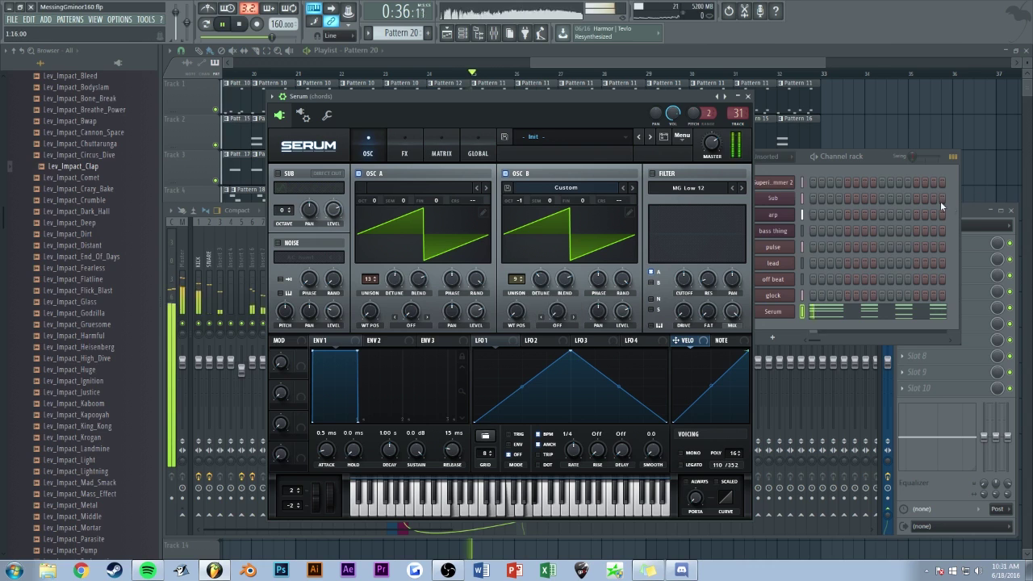
# Step: Enable the compressor in Serum's effects and return to the mixer
pyautogui.click(405, 147)
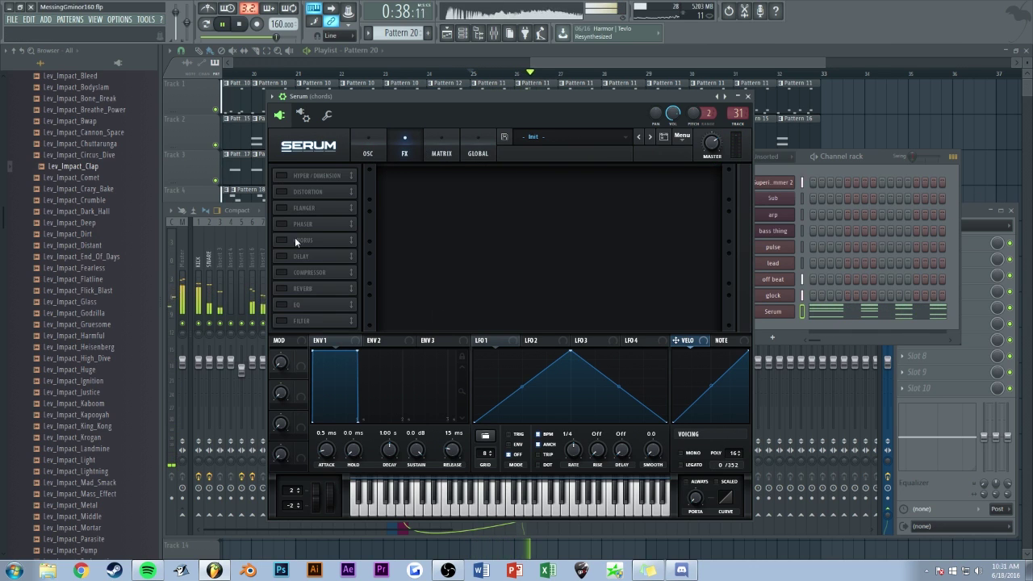
pyautogui.click(281, 272)
pyautogui.click(964, 212)
pyautogui.press('space')
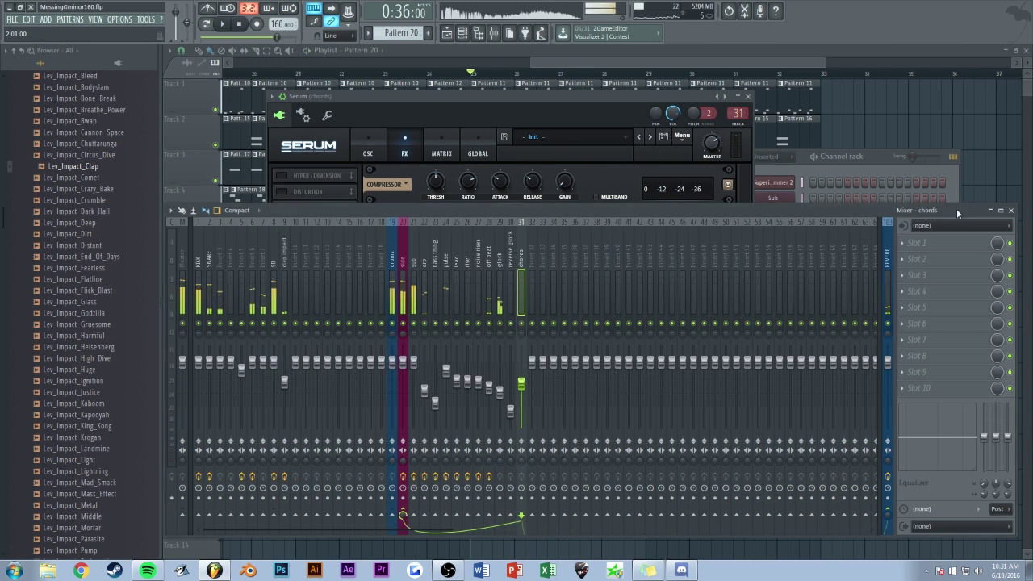
# Step: Repeat the Pattern 20 clip along Track 9 from bar 26 while the section plays
pyautogui.press('F5')
pyautogui.press('space')
pyautogui.scroll(2, 581, 61)
pyautogui.keyDown('ctrl'); pyautogui.click(466, 367); pyautogui.keyUp('ctrl')
pyautogui.hotkey('ctrl', 'b')
pyautogui.hotkey('ctrl', 'b')
pyautogui.hotkey('ctrl', 'b')
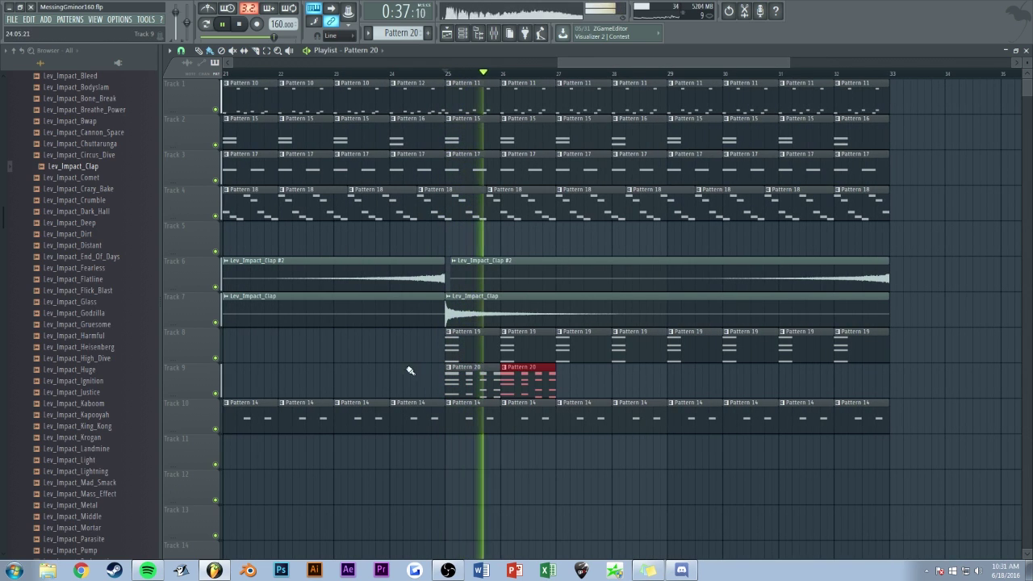
pyautogui.keyDown('ctrl'); pyautogui.click(388, 368); pyautogui.keyUp('ctrl')
# Step: Switch Serum's compressor to multiband, replay the section, and set the chords mixer track to -8.9 dB
pyautogui.click(503, 35)
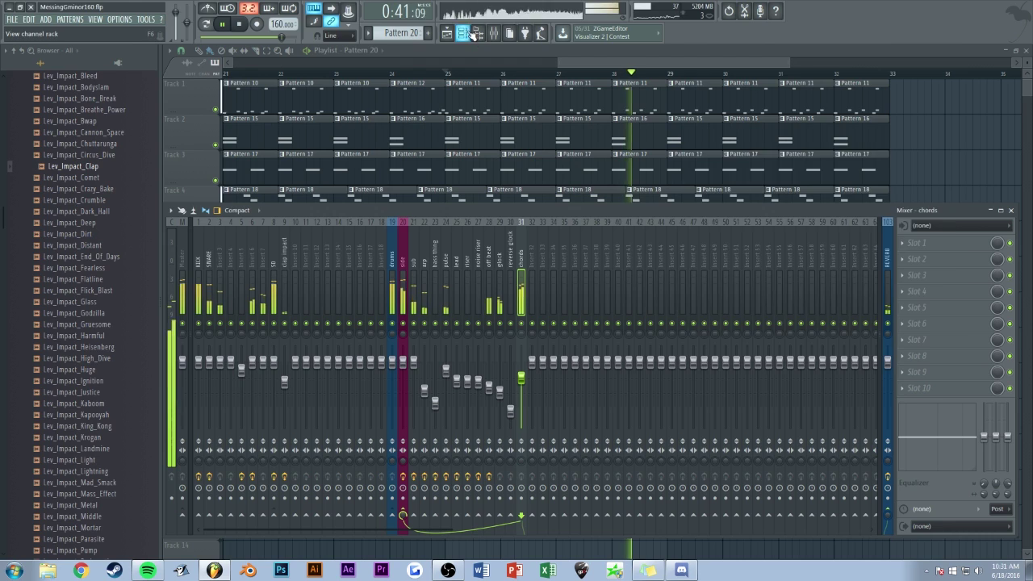
pyautogui.press('F6')
pyautogui.click(771, 311)
pyautogui.click(402, 151)
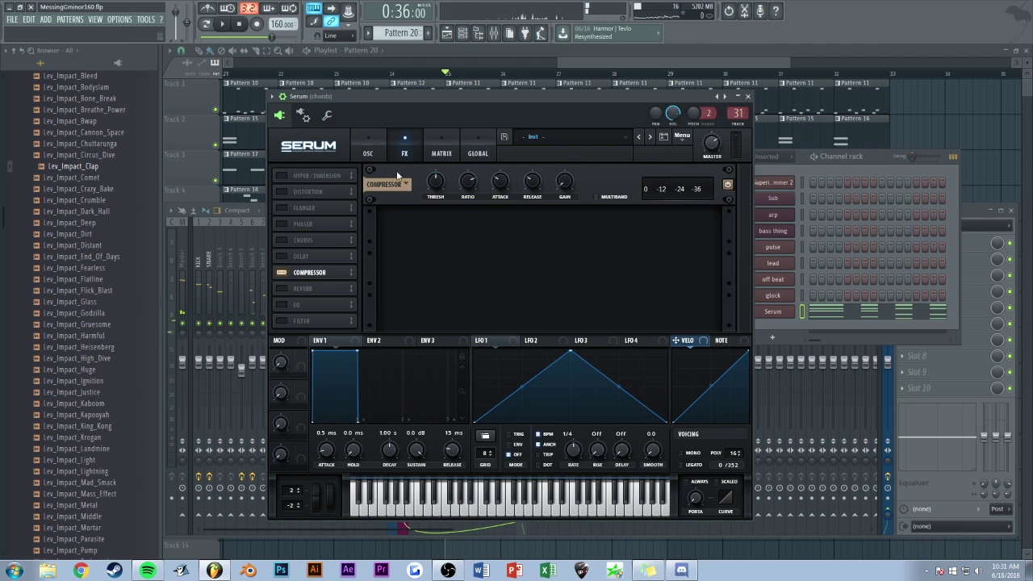
pyautogui.click(598, 197)
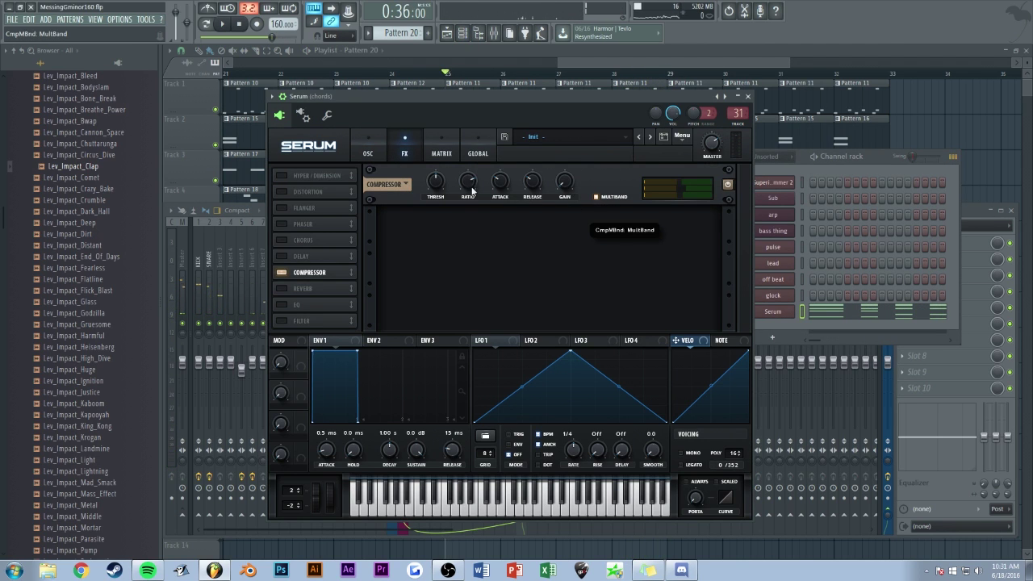
pyautogui.click(218, 25)
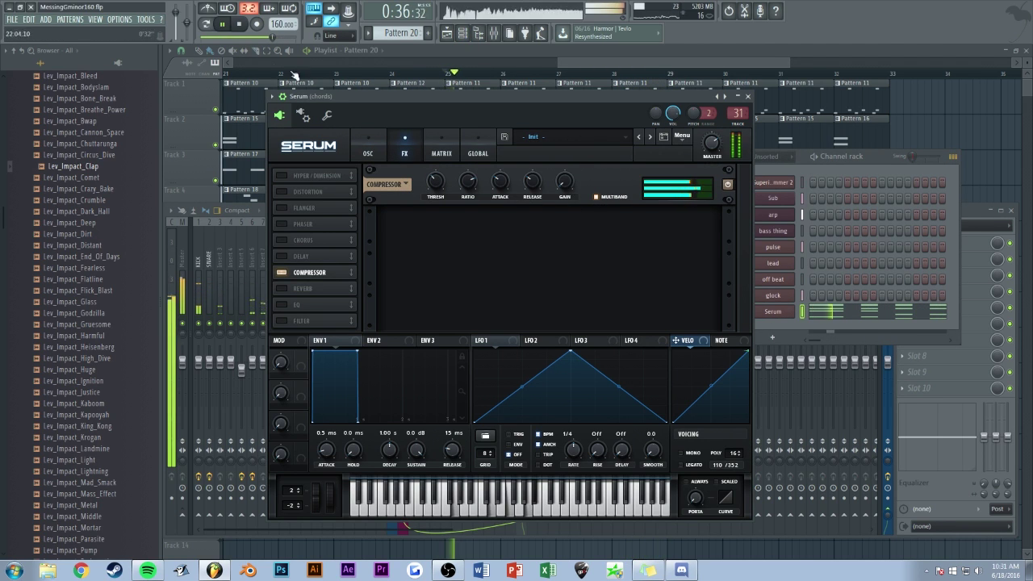
pyautogui.click(969, 214)
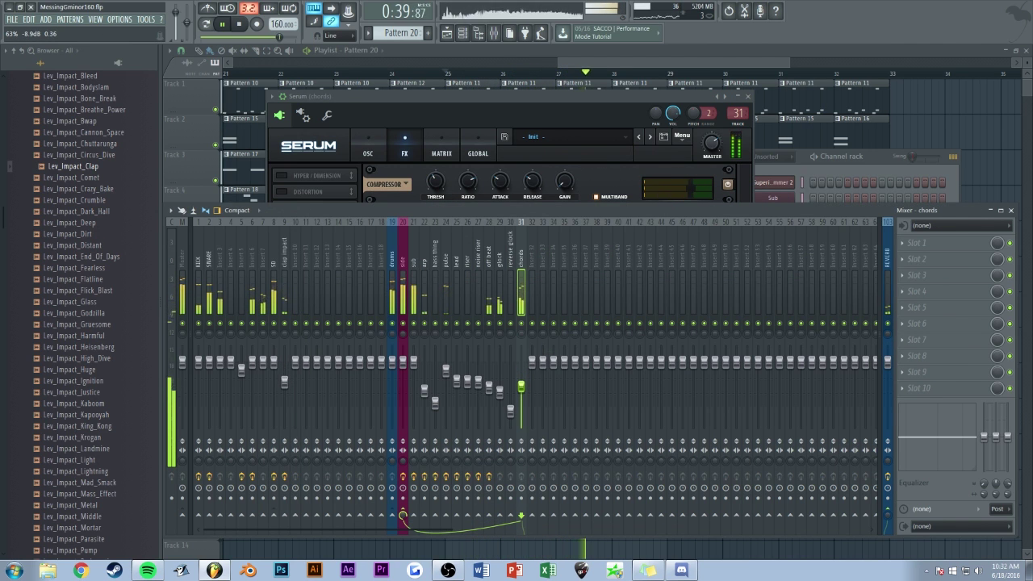
# Step: Duplicate the four Pattern 20 clips on Track 9 so they also fill bars 29 to 32
pyautogui.click(717, 148)
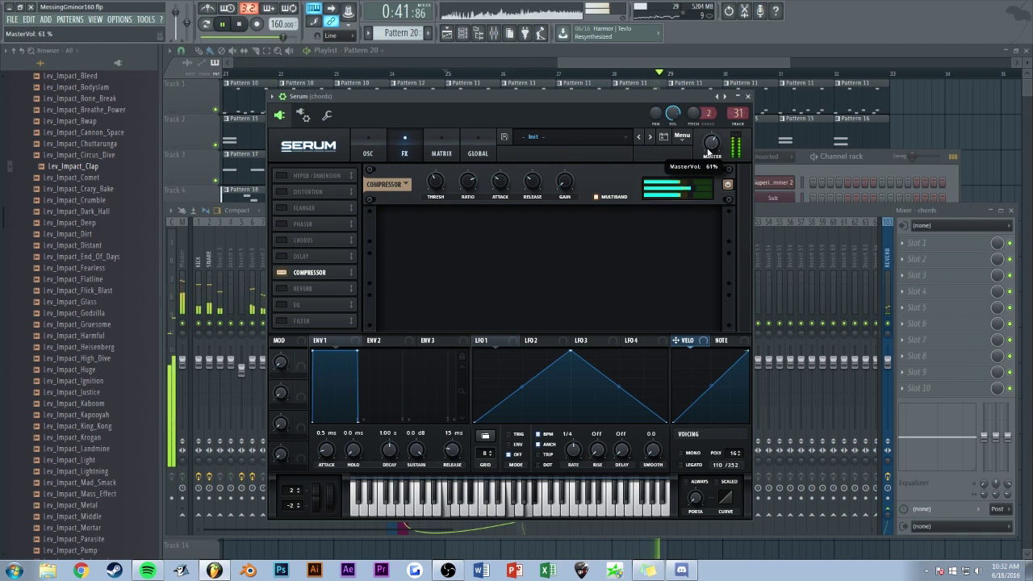
pyautogui.click(891, 143)
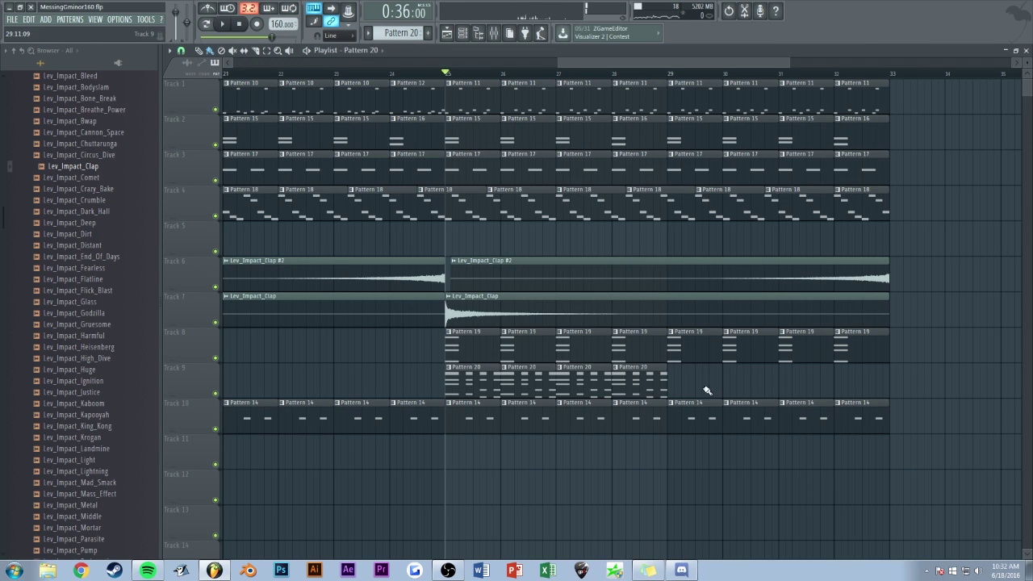
pyautogui.moveTo(705, 392); pyautogui.dragTo(362, 351)
pyautogui.hotkey('ctrl', 'b')
pyautogui.hotkey('ctrl', 'z')
pyautogui.moveTo(707, 390); pyautogui.dragTo(323, 370)
pyautogui.hotkey('ctrl', 'b')
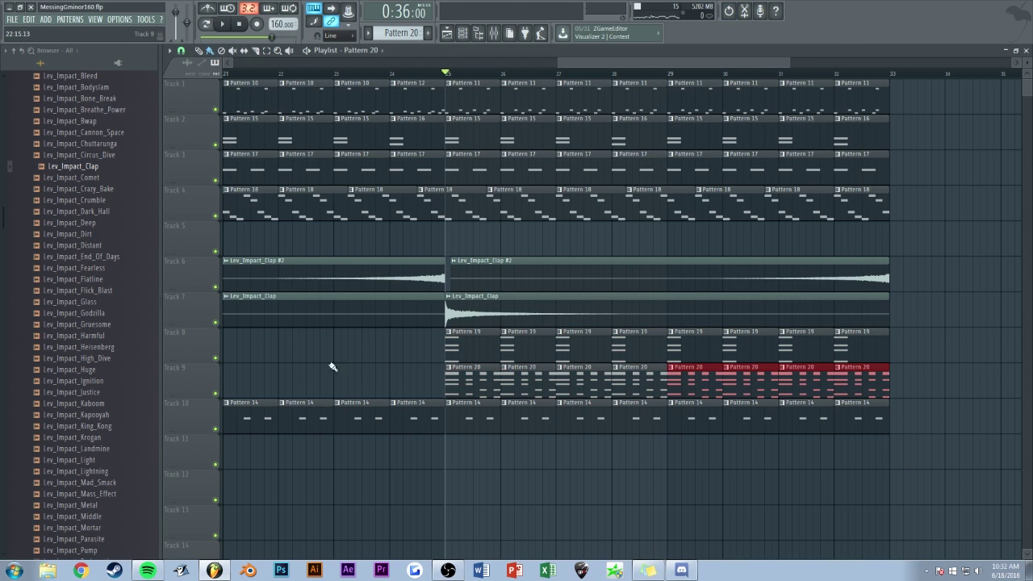
# Step: Play the section with the chords mixer track soloed and check its Serum oscillator settings
pyautogui.press('F9')
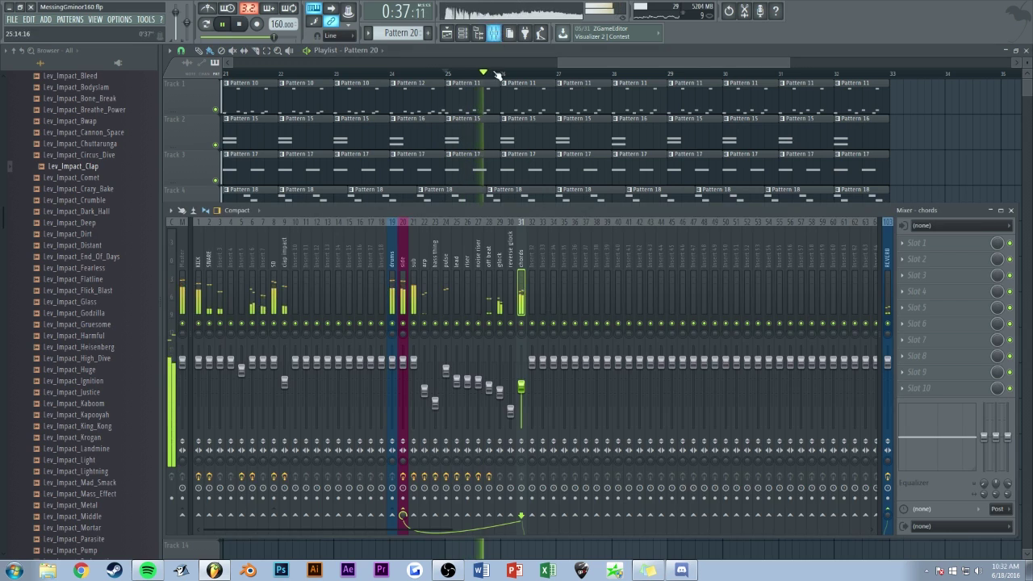
pyautogui.rightClick(522, 323)
pyautogui.press('F9')
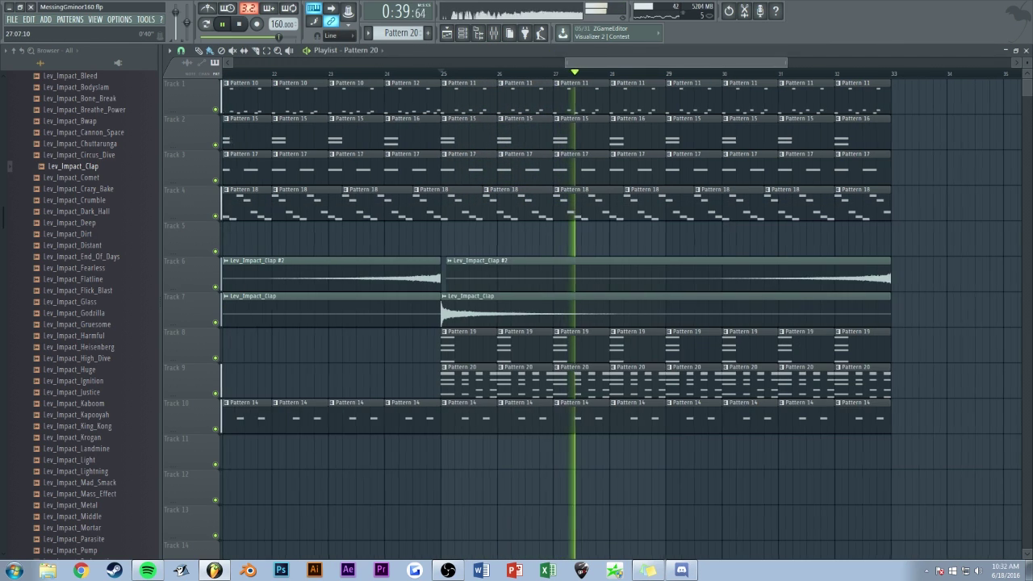
pyautogui.press('F6')
pyautogui.click(772, 312)
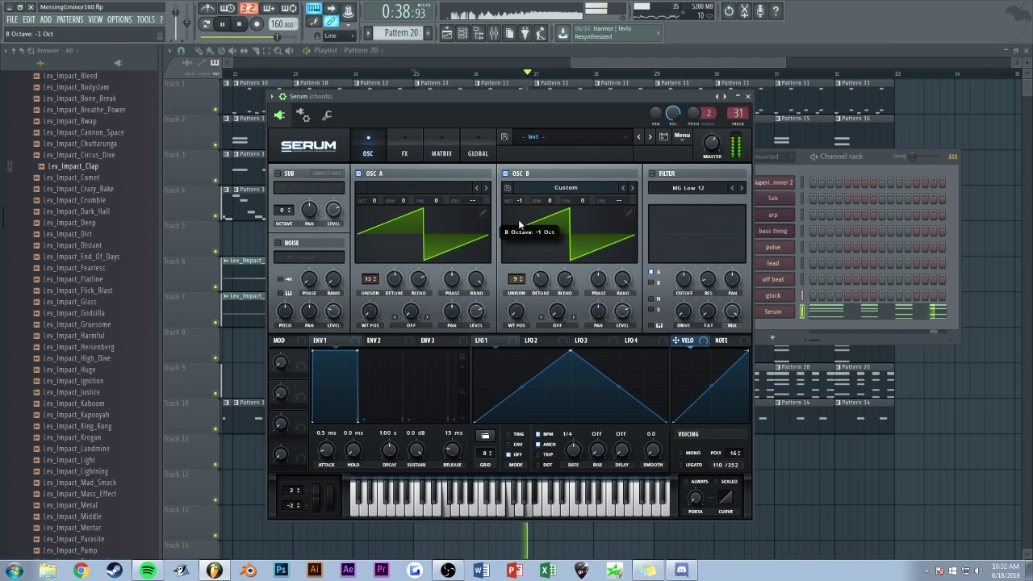
pyautogui.click(502, 38)
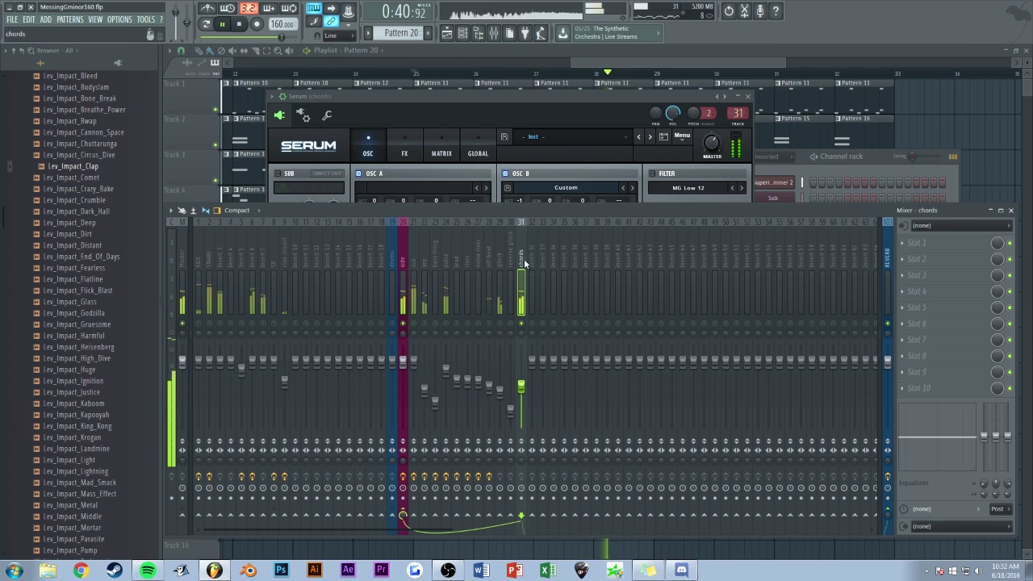
# Step: Add Fruity parametric EQ 2 to the chords mixer track, roll off the lows, dip the mids slightly and lift the highest band
pyautogui.click(917, 465)
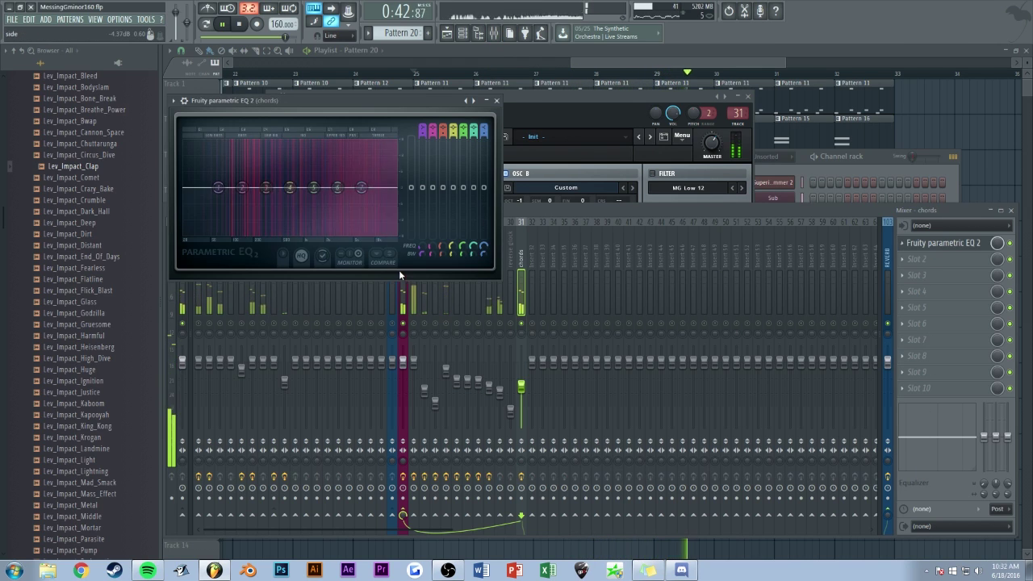
pyautogui.middleClick(218, 188)
pyautogui.moveTo(218, 188); pyautogui.dragTo(226, 188)
pyautogui.moveTo(290, 189); pyautogui.dragTo(341, 191)
pyautogui.moveTo(362, 188); pyautogui.dragTo(367, 185)
pyautogui.click(497, 100)
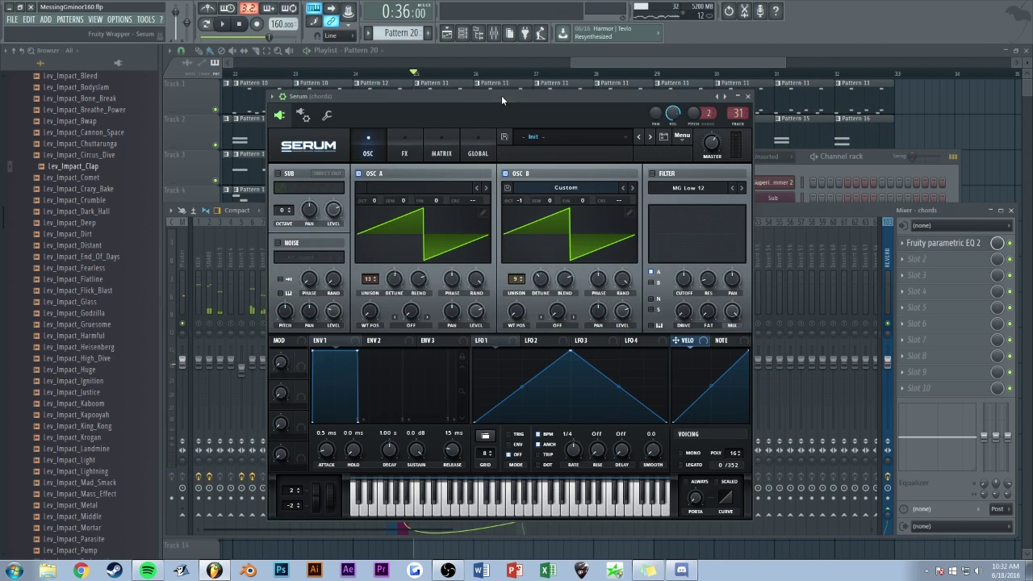
# Step: Try Serum's Tube distortion on the chords while the section plays
pyautogui.click(408, 153)
pyautogui.click(282, 192)
pyautogui.press('space')
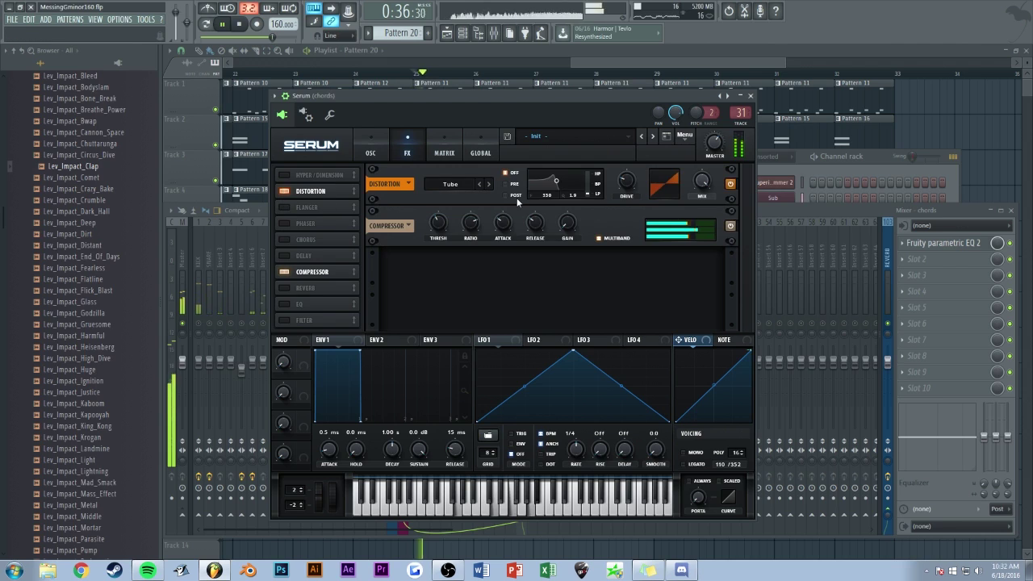
pyautogui.click(284, 192)
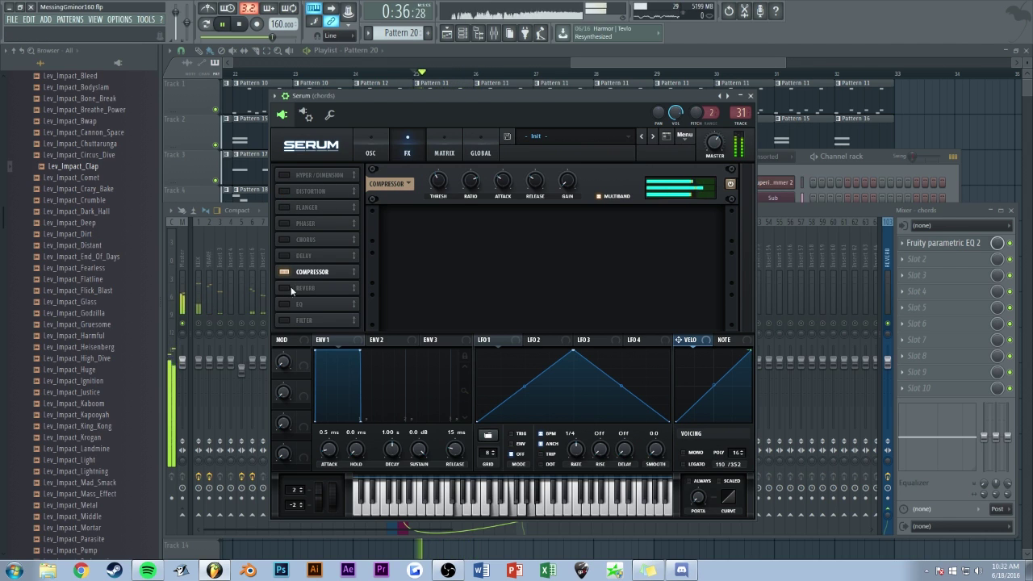
pyautogui.press('space')
# Step: Enable Serum's EQ effect and cut its low band with a peak shape at 291 Hz
pyautogui.click(284, 321)
pyautogui.click(283, 304)
pyautogui.click(284, 320)
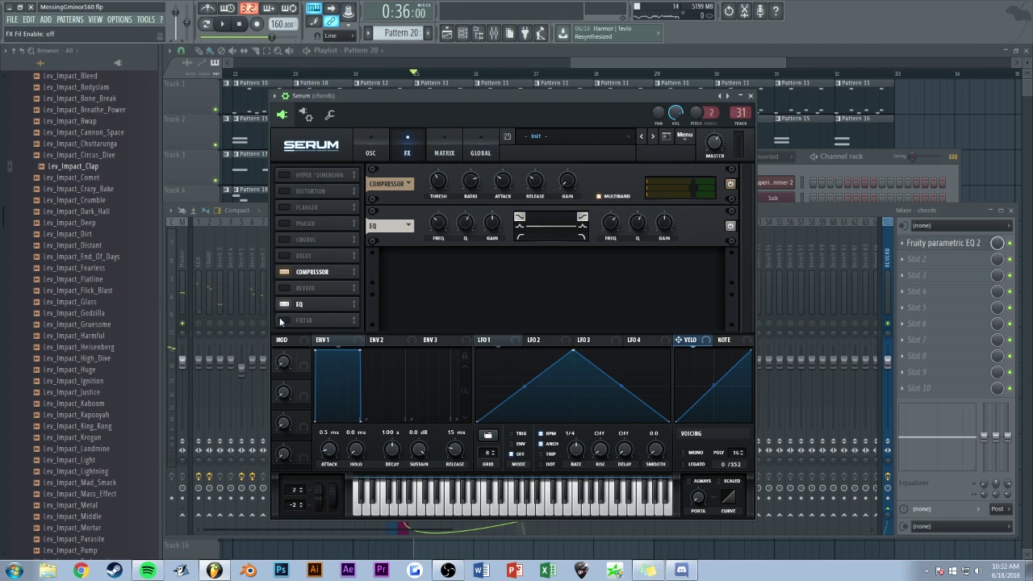
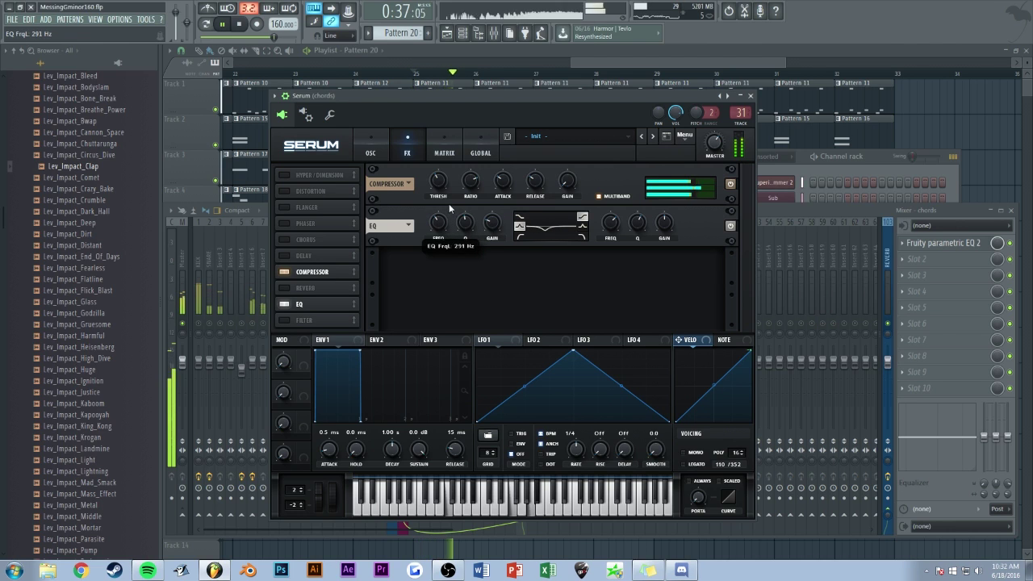
# Step: Check the chords track's parametric EQ and replay the arrangement from bar 25
pyautogui.click(792, 209)
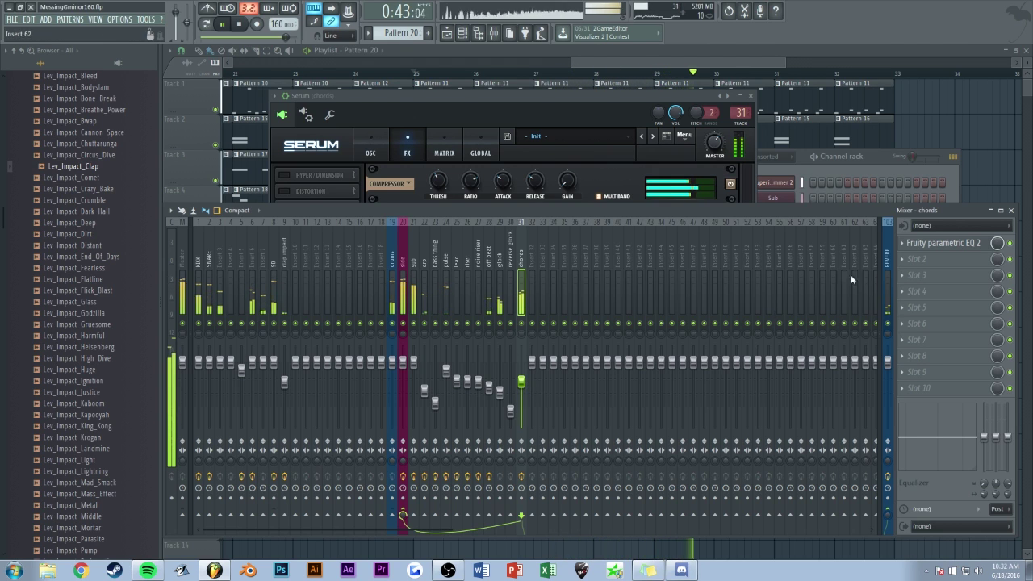
pyautogui.click(919, 246)
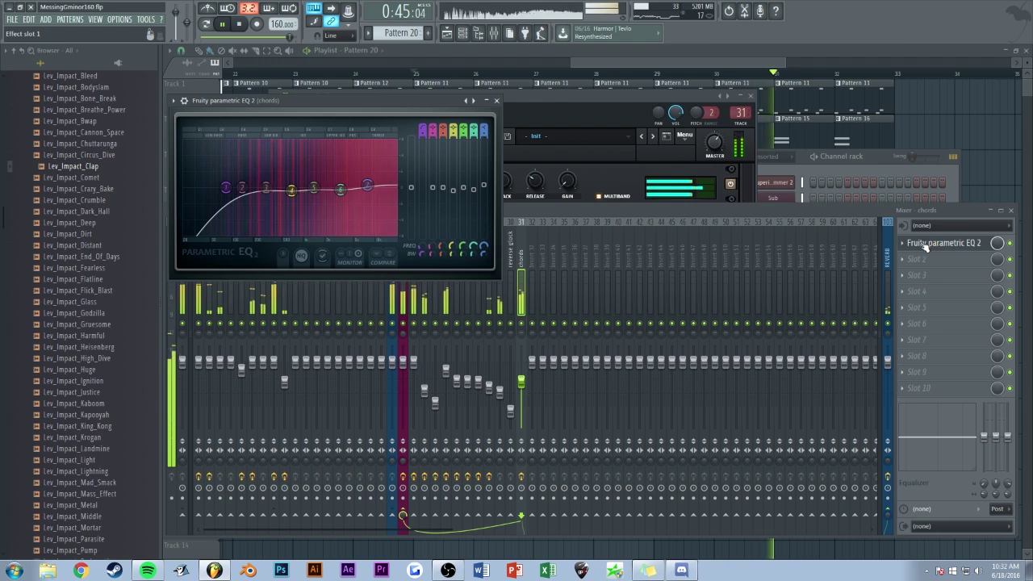
pyautogui.click(869, 98)
pyautogui.moveTo(682, 64); pyautogui.dragTo(685, 46)
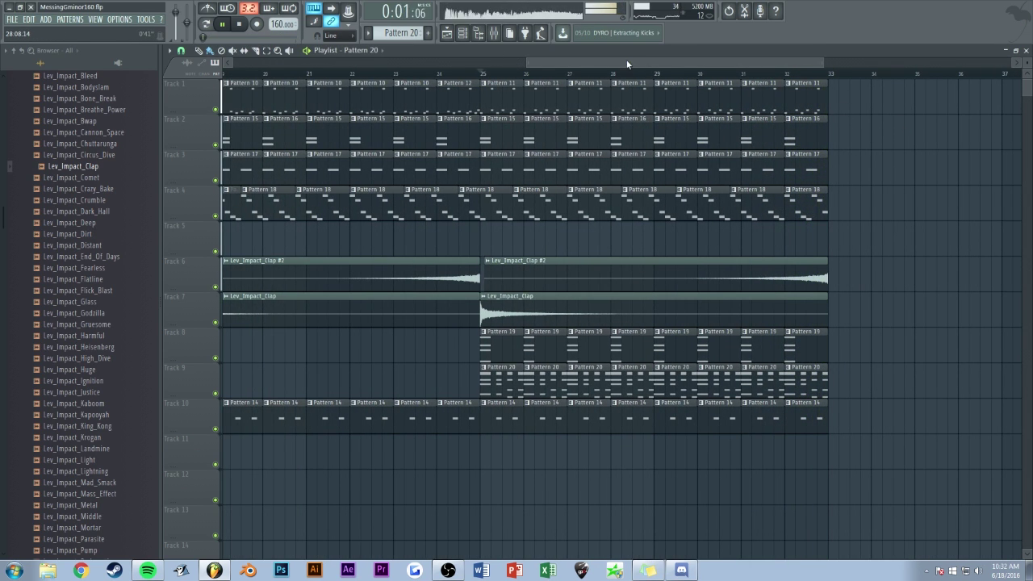
pyautogui.moveTo(628, 64); pyautogui.dragTo(628, 60)
pyautogui.click(478, 74)
pyautogui.moveTo(723, 63); pyautogui.dragTo(726, 45)
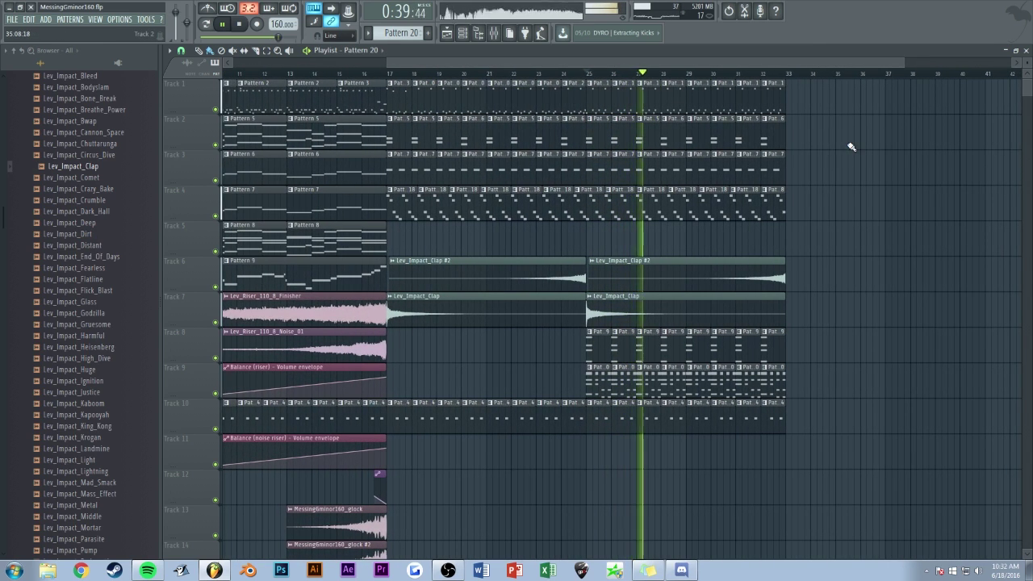
pyautogui.moveTo(576, 65); pyautogui.dragTo(606, 87)
pyautogui.press('space')
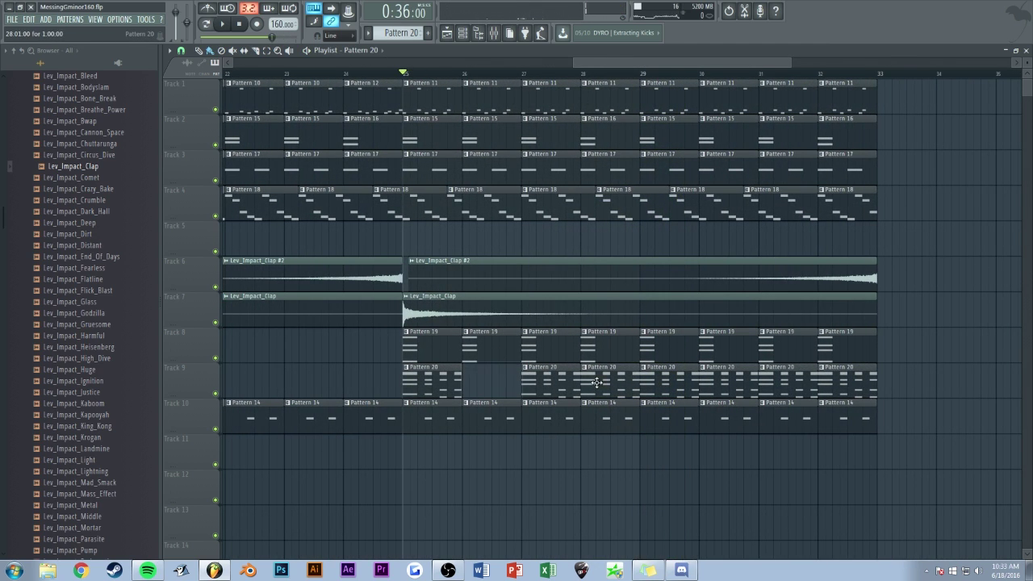
# Step: Extend Pattern 20 to two bars in the piano roll by copying all its chords into bar 2
pyautogui.doubleClick(412, 377)
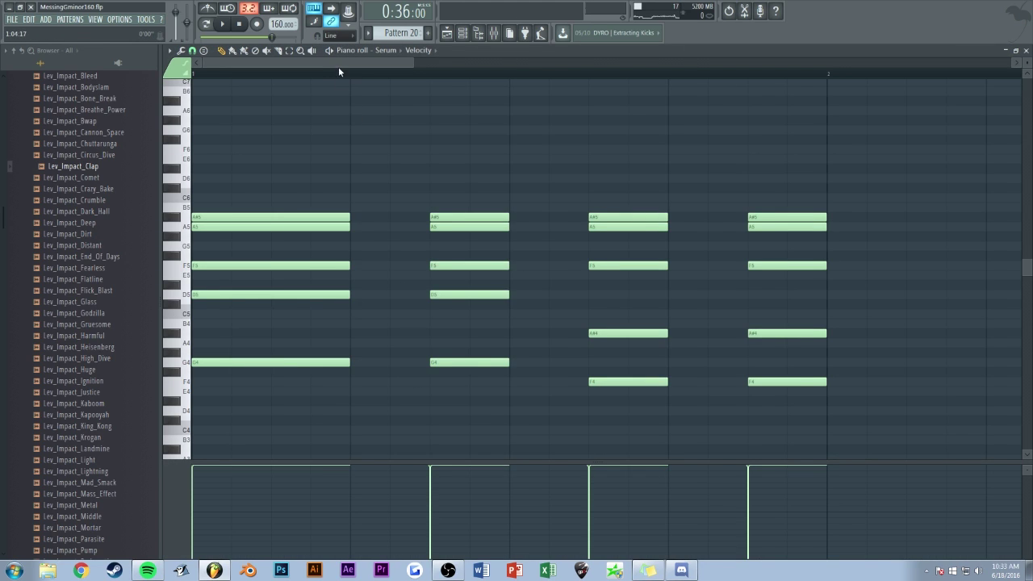
pyautogui.moveTo(349, 365); pyautogui.dragTo(652, 365)
pyautogui.moveTo(457, 62); pyautogui.dragTo(565, 63)
pyautogui.click(402, 171)
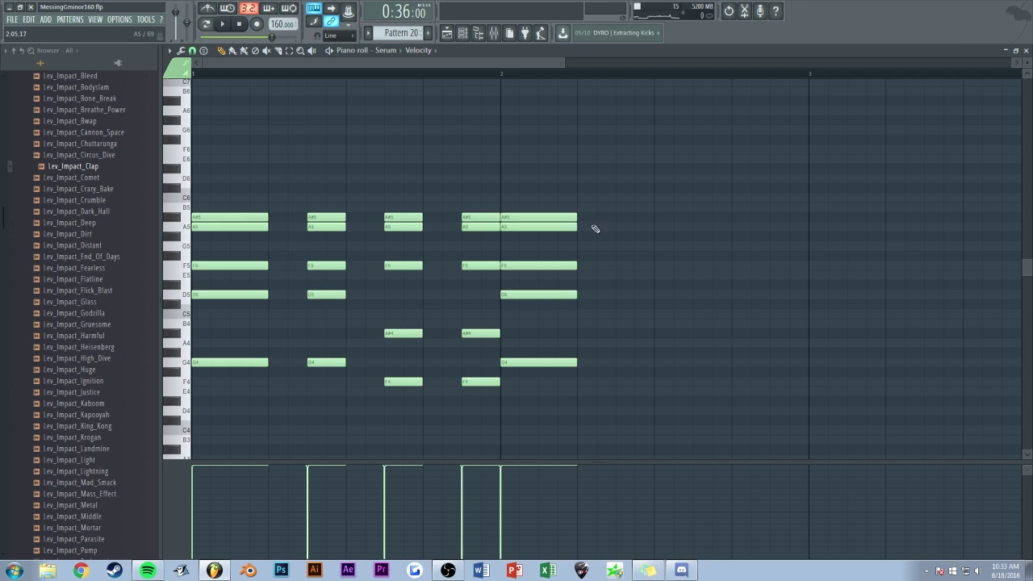
pyautogui.moveTo(496, 184); pyautogui.dragTo(291, 412)
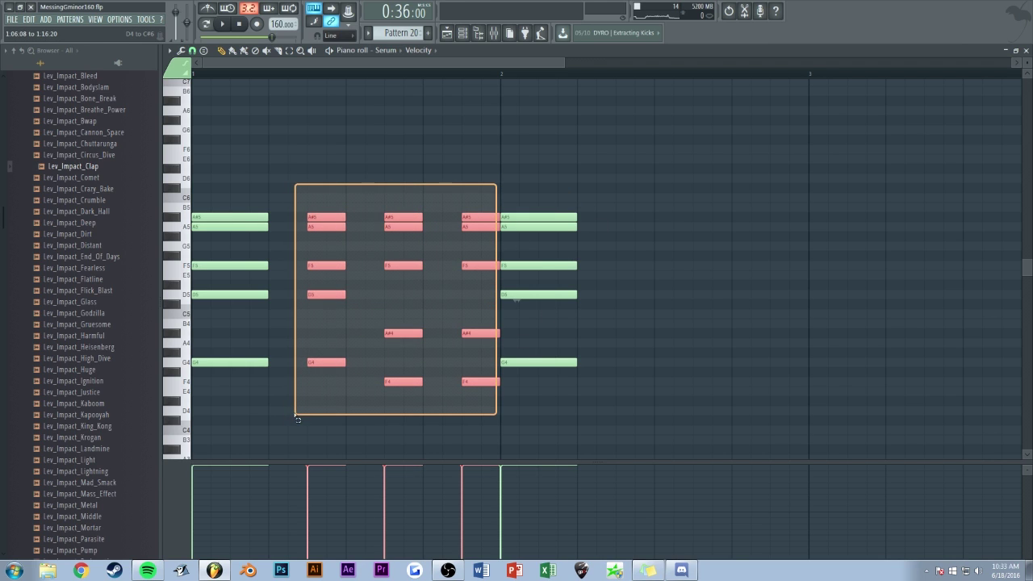
pyautogui.hotkey('ctrl', 'b')
pyautogui.moveTo(523, 362); pyautogui.dragTo(638, 363)
# Step: Revoice bar 2 of Pattern 20 with C5 and G5 in the second chord, C6 atop the third and F6 atop the fourth
pyautogui.click(629, 335)
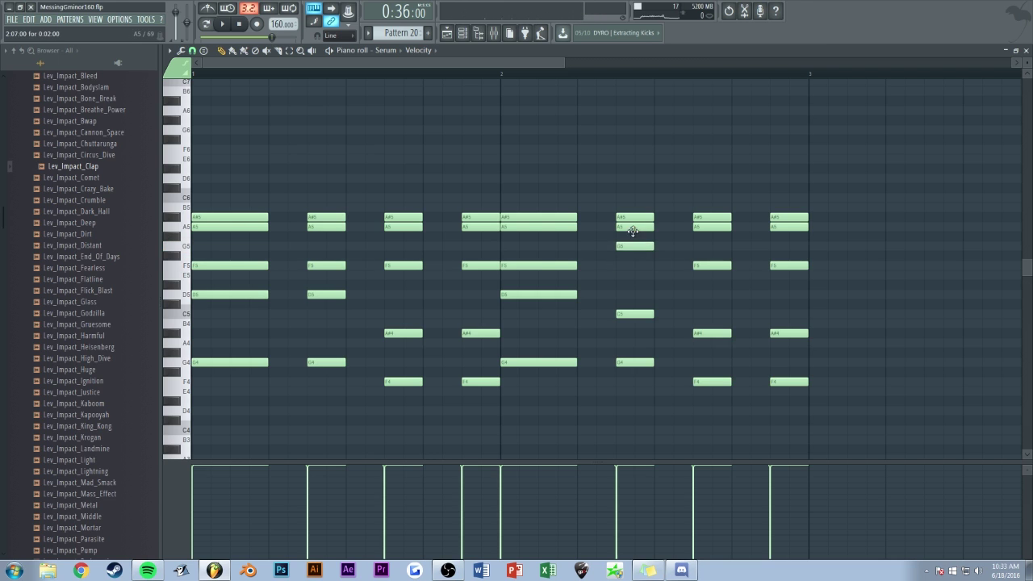
pyautogui.press('space')
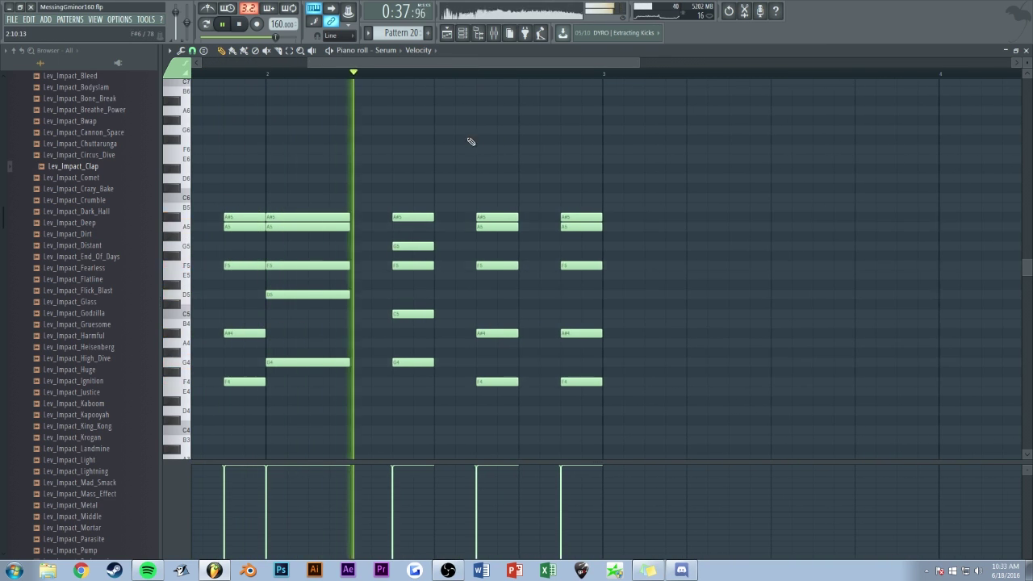
pyautogui.press('space')
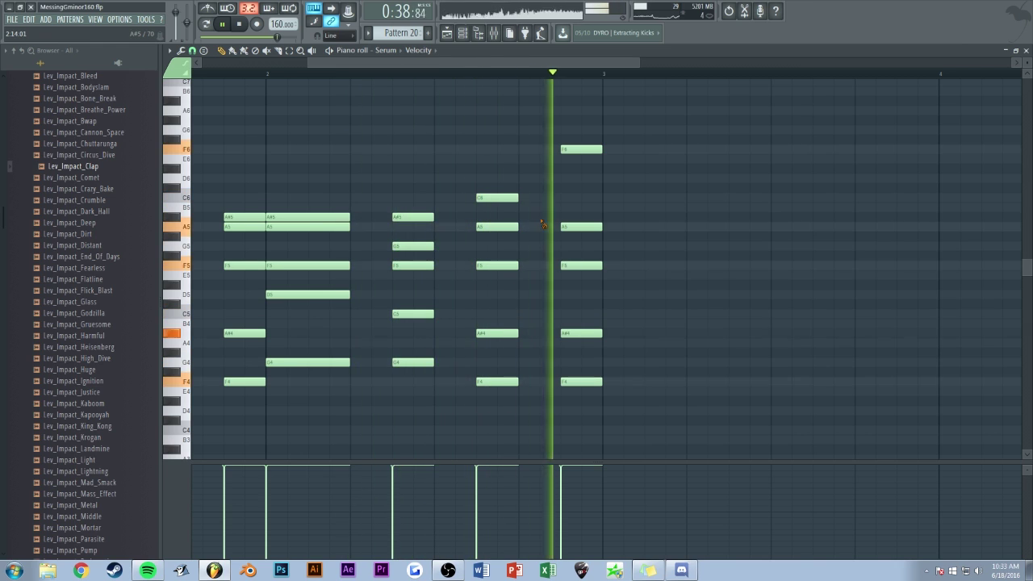
pyautogui.moveTo(500, 62); pyautogui.dragTo(391, 62)
pyautogui.scroll(-1, 503, 108)
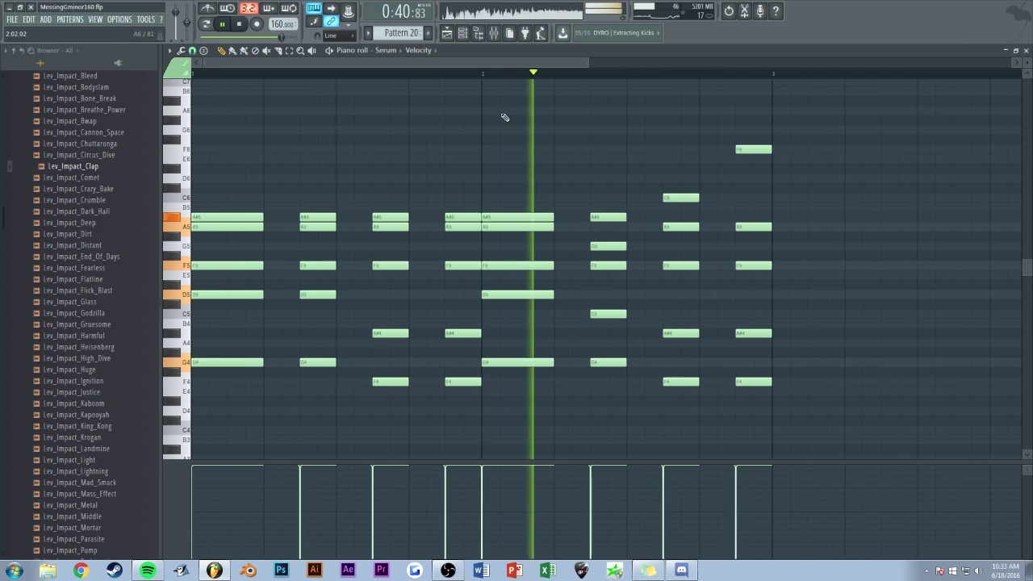
# Step: Save the project, return to the playlist and play the section through bar 32
pyautogui.hotkey('ctrl', 's')
pyautogui.press('Escape')
pyautogui.press('Escape')
pyautogui.scroll(-2, 557, 65)
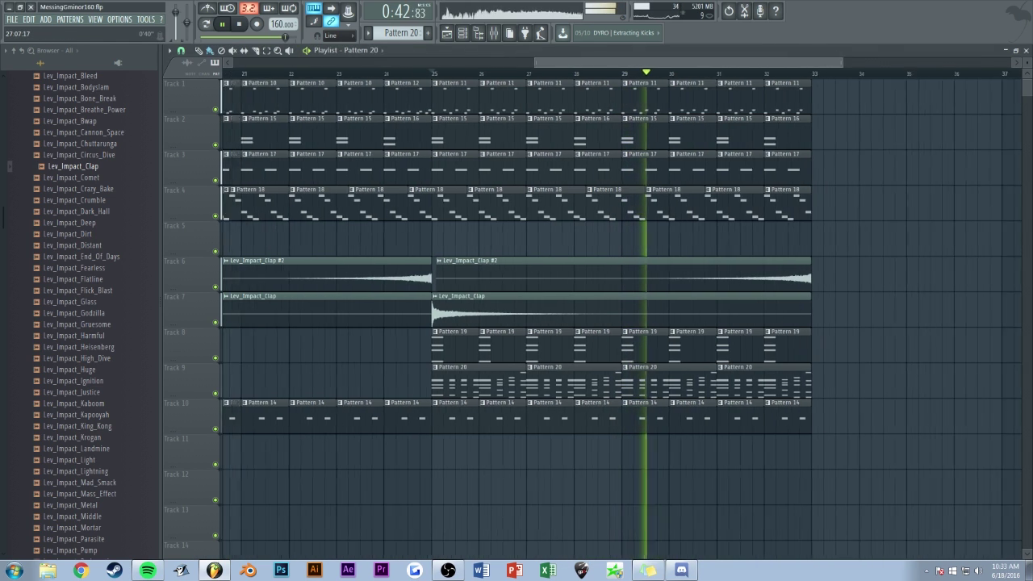
pyautogui.scroll(-4, 596, 65)
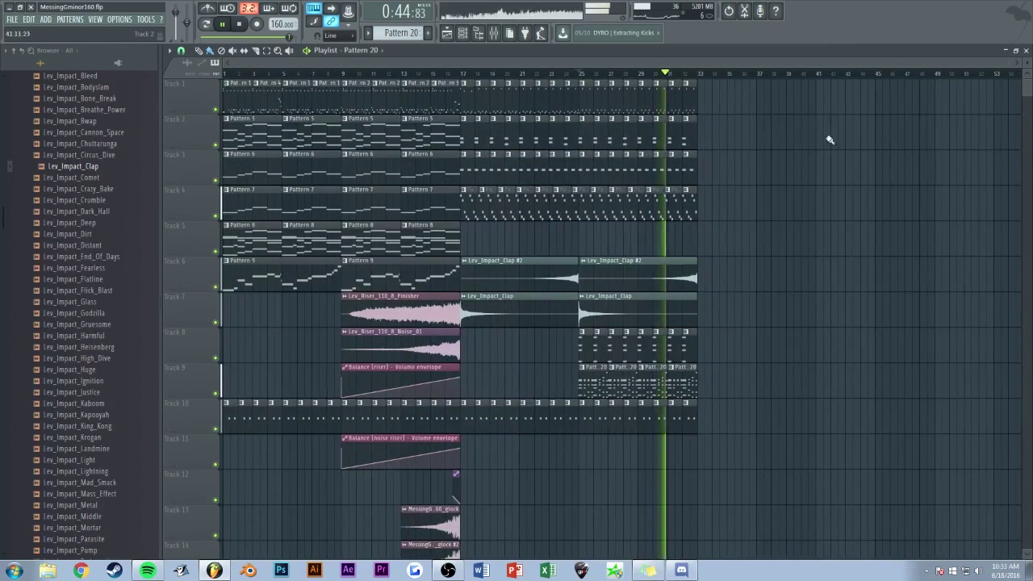
pyautogui.scroll(1, 595, 63)
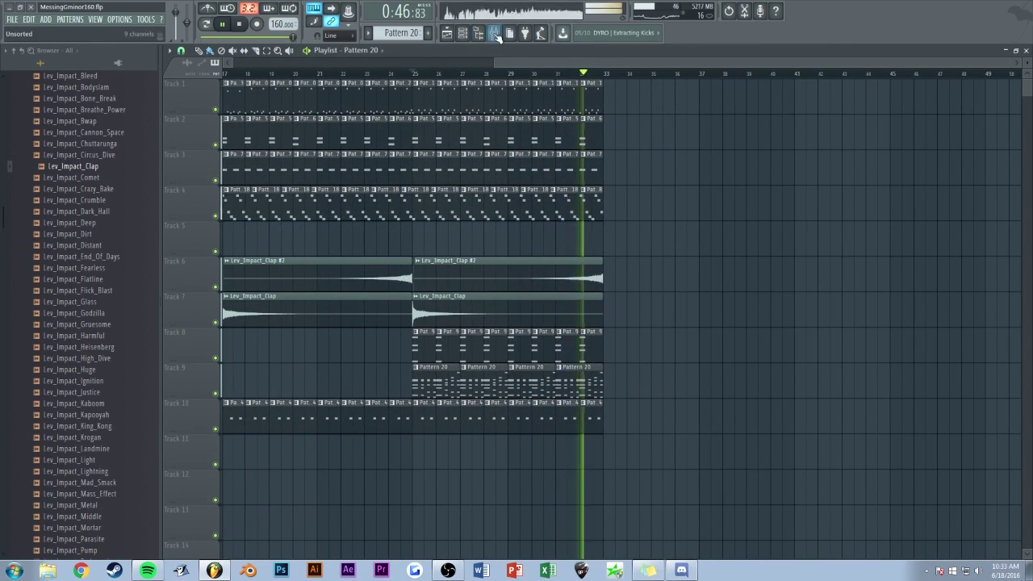
pyautogui.press('F9')
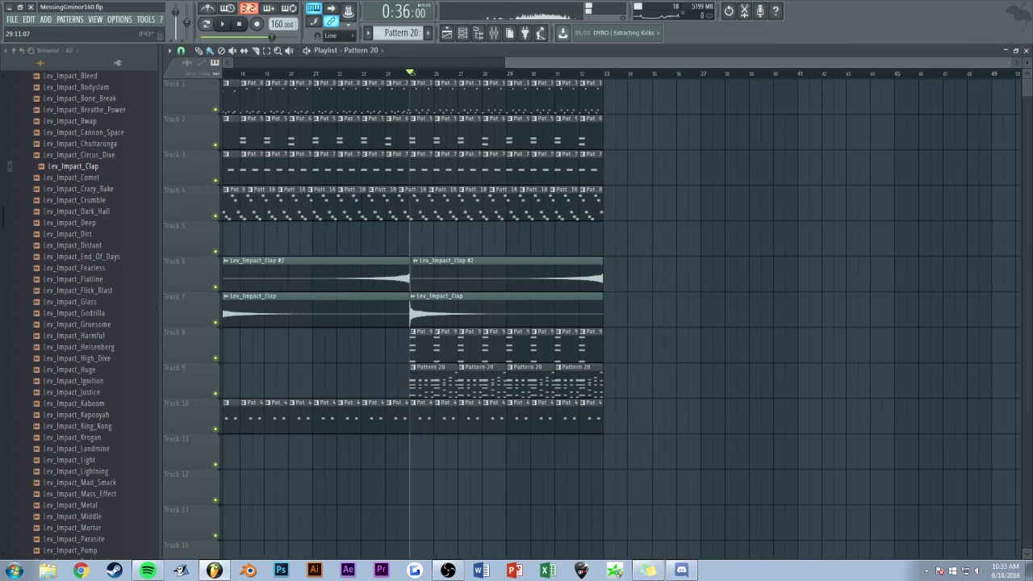
pyautogui.scroll(2, 692, 143)
pyautogui.press('space')
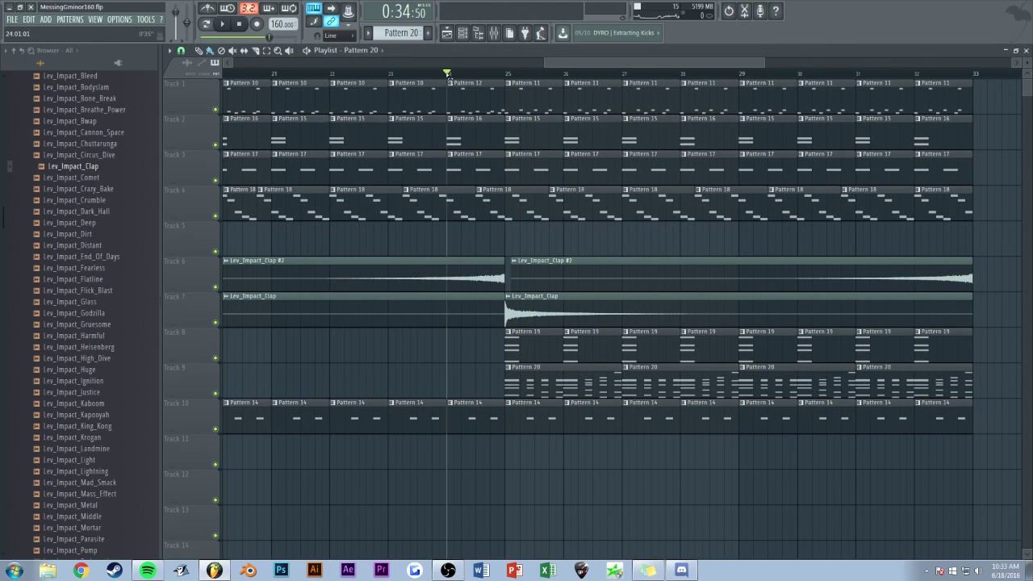
# Step: Select bar 24 in the playlist and add Fruity Balance to slot 2 of the pulse mixer track
pyautogui.moveTo(448, 71); pyautogui.dragTo(509, 81)
pyautogui.click(491, 36)
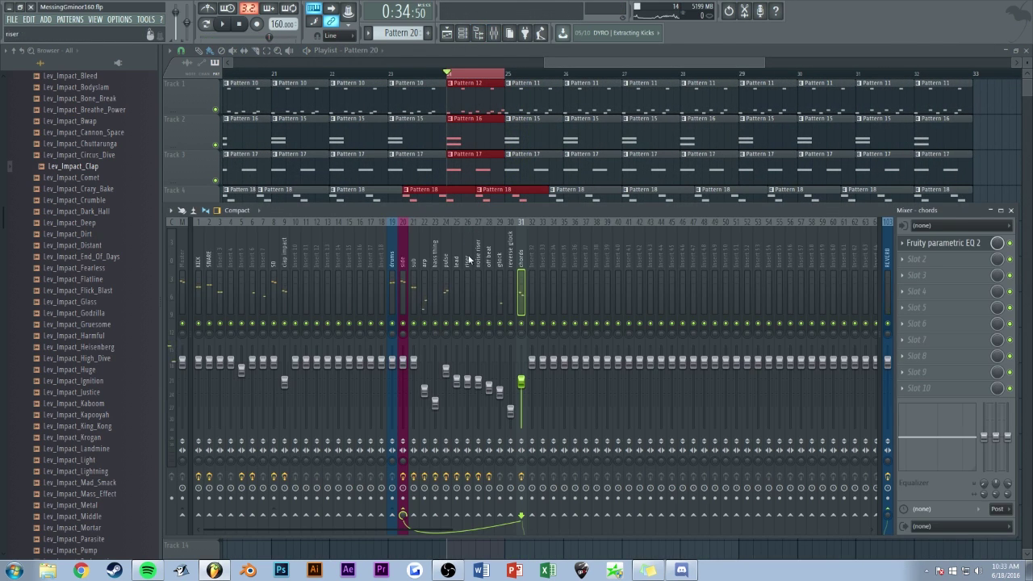
pyautogui.click(445, 268)
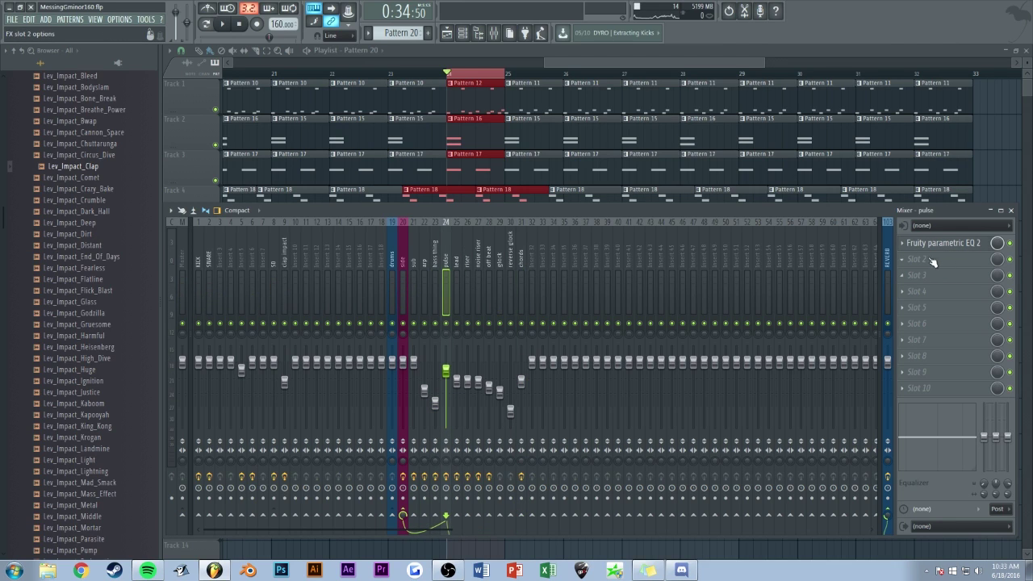
pyautogui.click(894, 349)
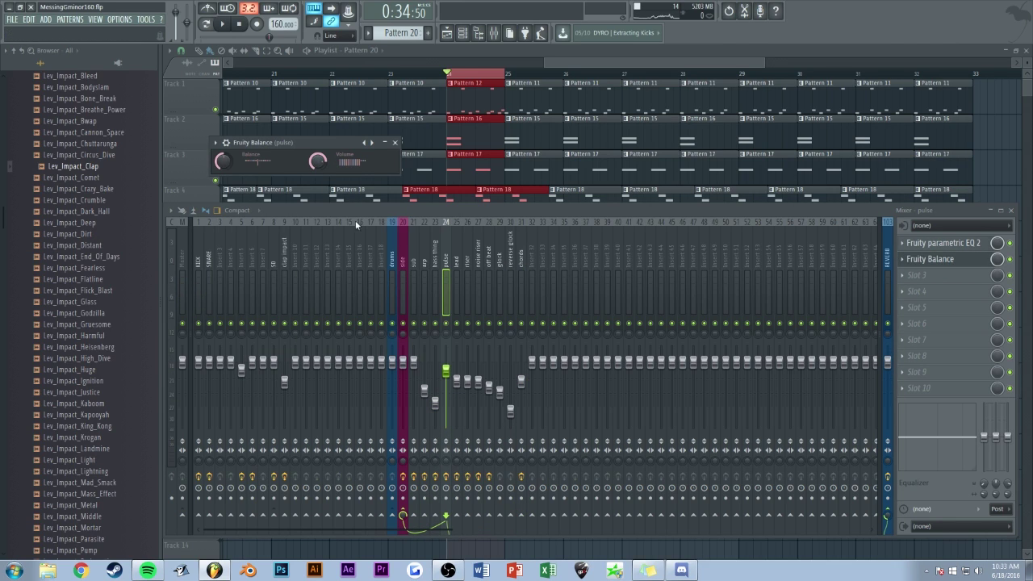
# Step: Place a Fruity Balance volume automation clip for the pulse over bar 24, lower its end point slightly and play it back
pyautogui.click(632, 54)
pyautogui.scroll(5, 533, 270)
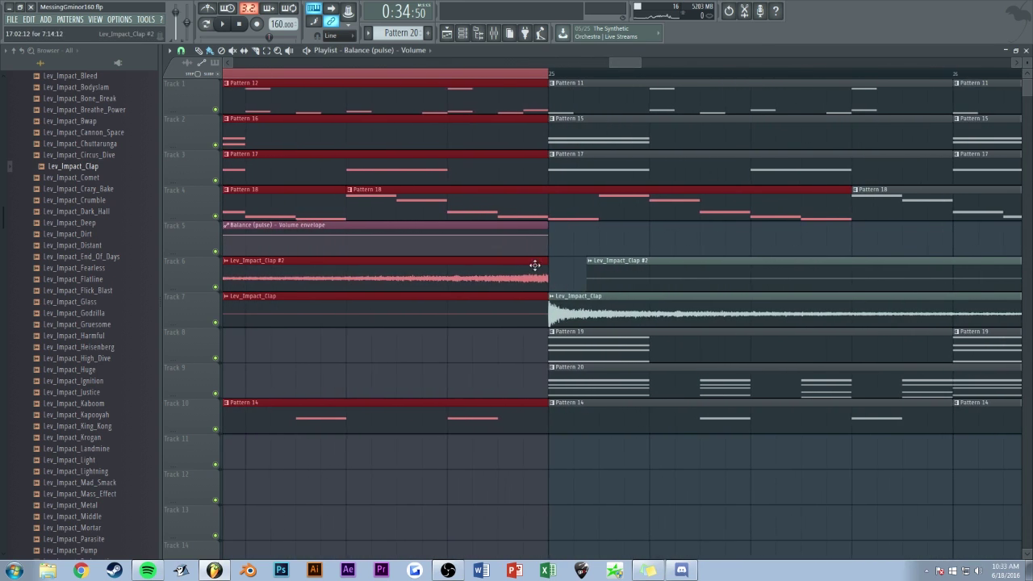
pyautogui.moveTo(549, 236); pyautogui.dragTo(549, 240)
pyautogui.keyDown('ctrl'); pyautogui.click(511, 72); pyautogui.keyUp('ctrl')
pyautogui.press('space')
pyautogui.scroll(-5, 510, 78)
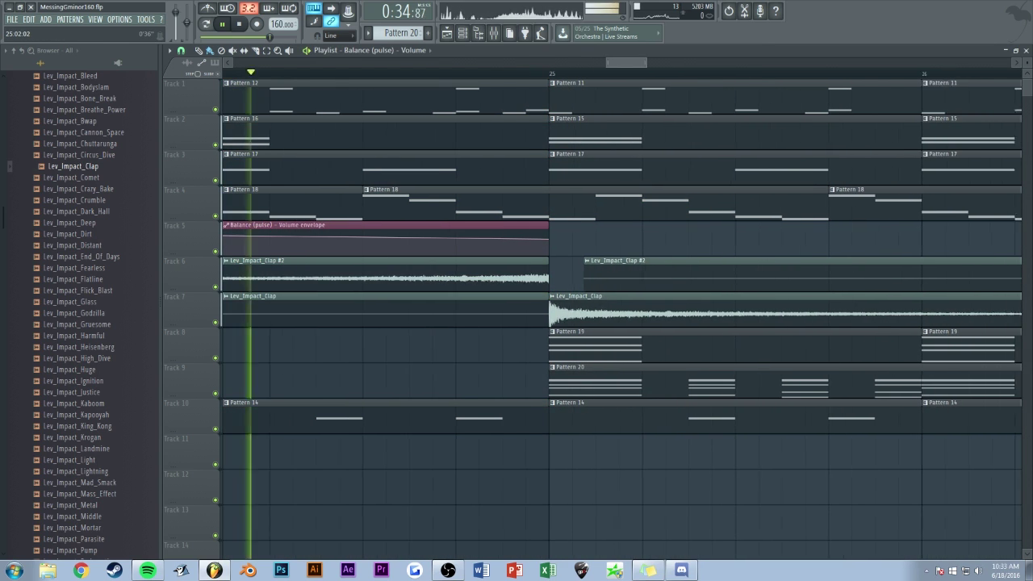
# Step: Play the section from bar 24 through bar 32 to review the pulse volume automation and the layers that follow
pyautogui.moveTo(642, 62); pyautogui.dragTo(671, 62)
pyautogui.scroll(-5, 517, 74)
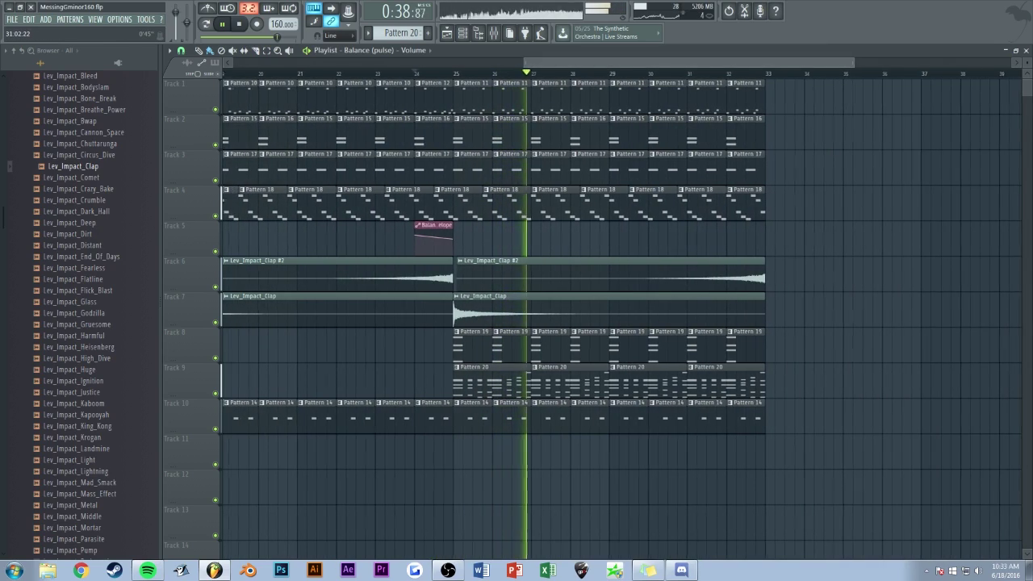
pyautogui.moveTo(858, 62); pyautogui.dragTo(989, 62)
pyautogui.scroll(4, 516, 74)
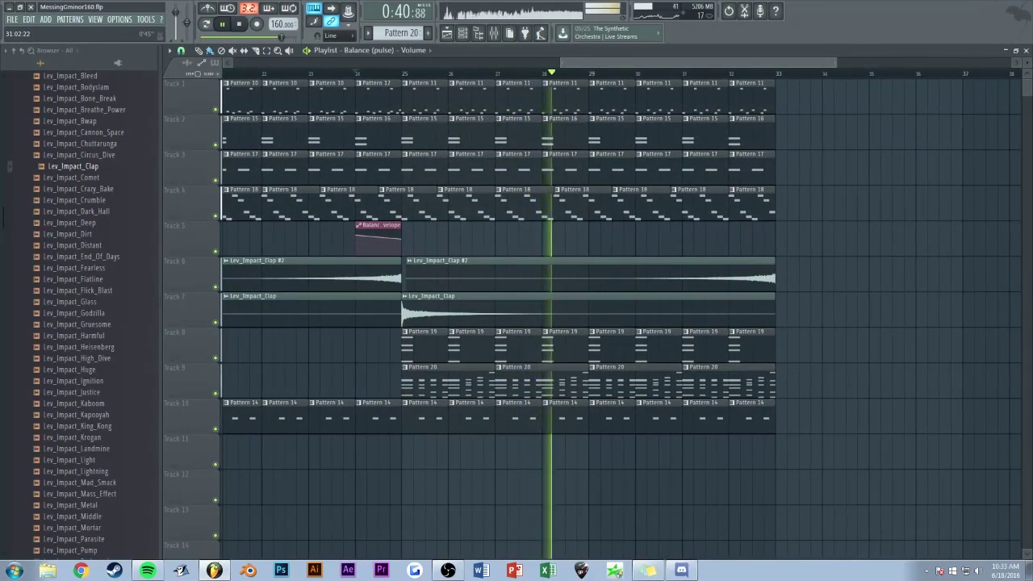
pyautogui.moveTo(562, 62); pyautogui.dragTo(568, 62)
pyautogui.scroll(-3, 825, 170)
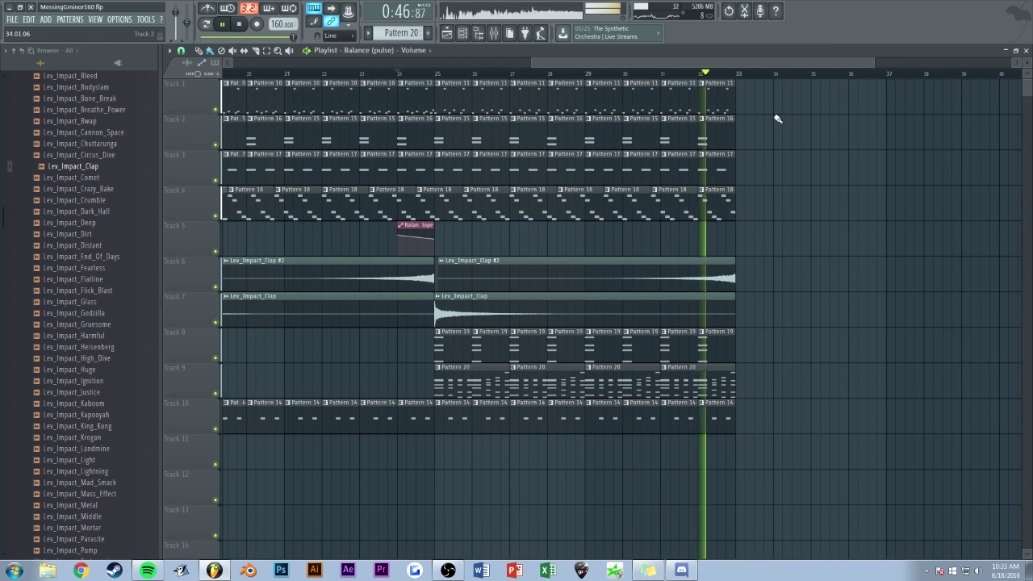
pyautogui.scroll(4, 647, 62)
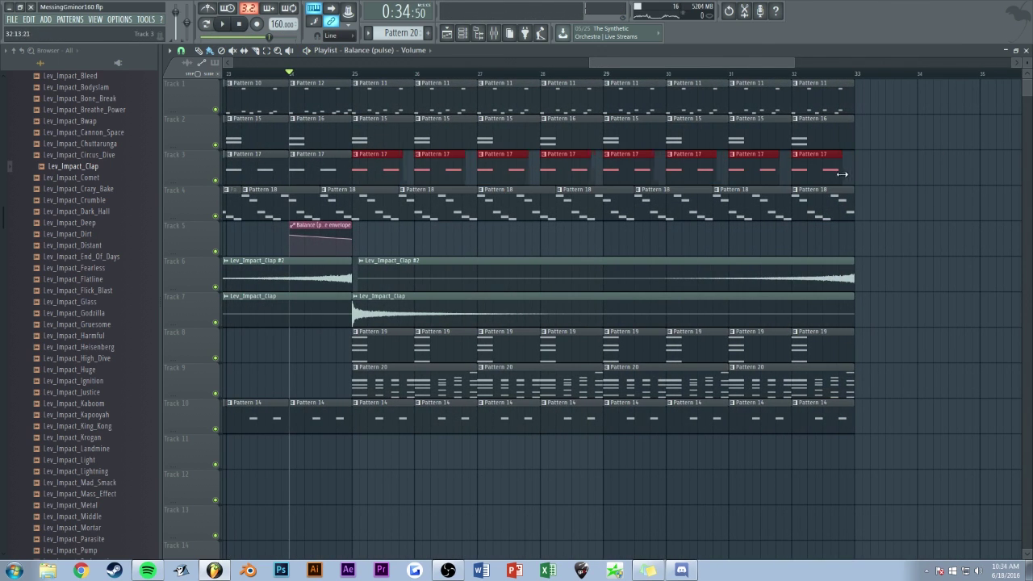
# Step: Try shortening the Pattern 17 clips on Track 3 in bars 25 to 32, play them back and restore their full length
pyautogui.moveTo(845, 173); pyautogui.dragTo(824, 174)
pyautogui.press('space')
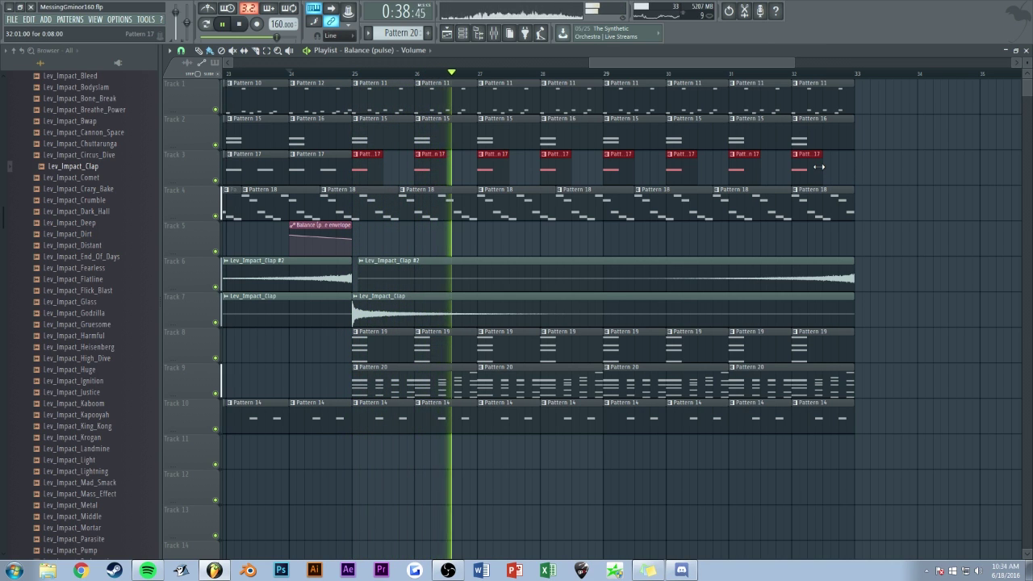
pyautogui.moveTo(820, 167); pyautogui.dragTo(851, 167)
pyautogui.keyDown('ctrl'); pyautogui.click(889, 163); pyautogui.keyUp('ctrl')
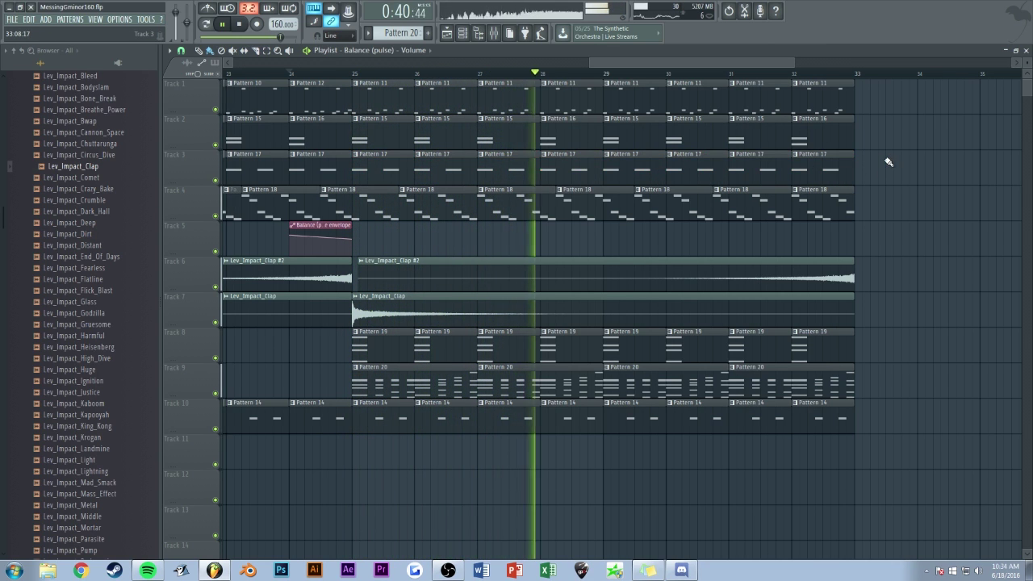
pyautogui.scroll(-3, 872, 137)
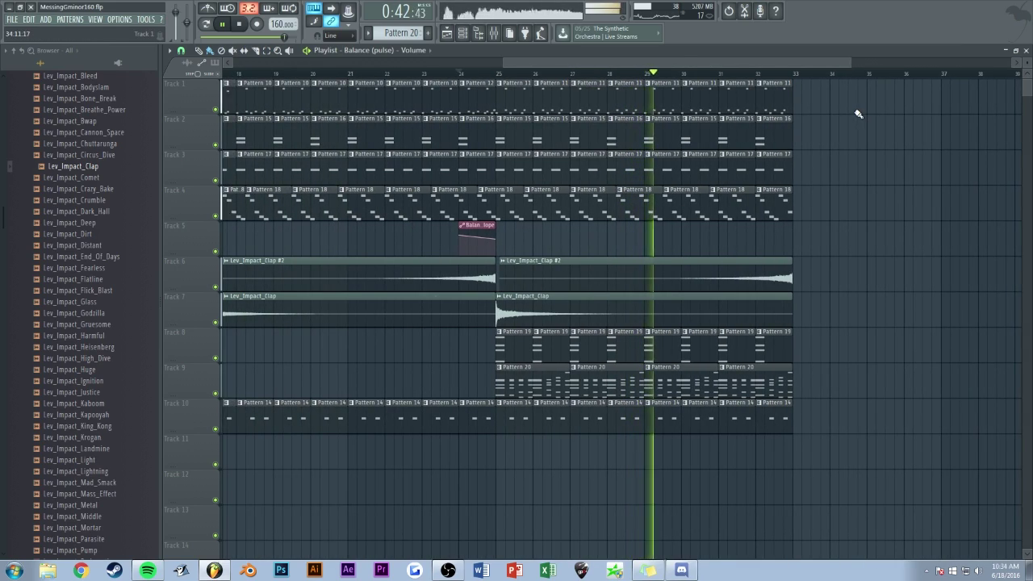
pyautogui.scroll(-4, 716, 140)
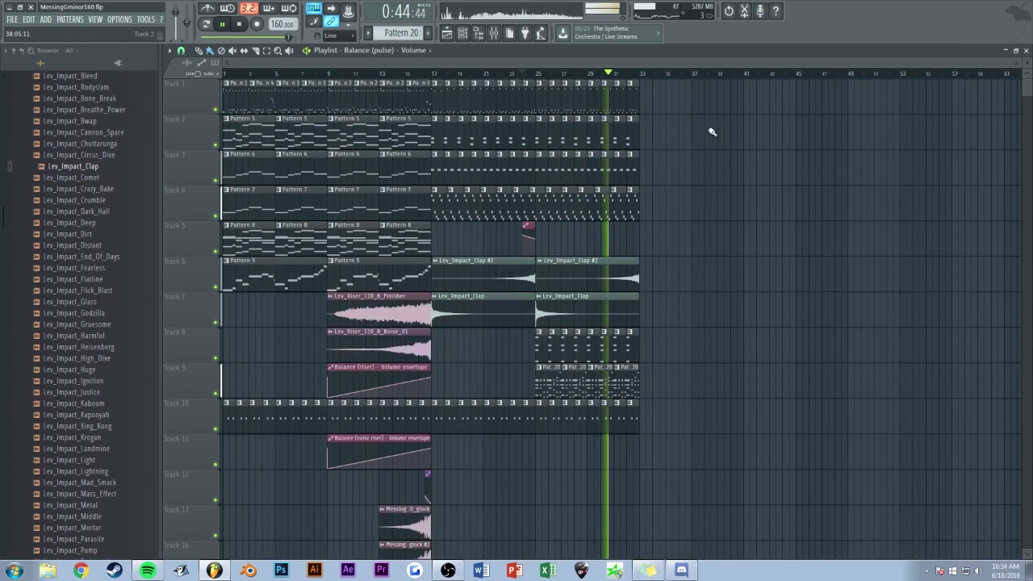
pyautogui.scroll(4, 566, 67)
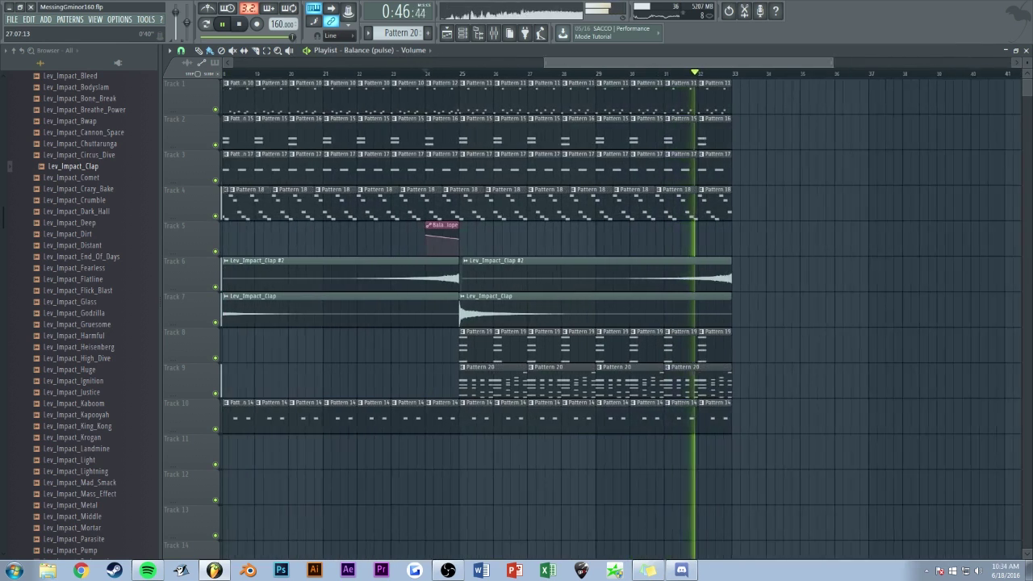
# Step: Copy the lowest G4 and F4 notes of Pattern 20 into a new pattern for the bass thing channel
pyautogui.press('space')
pyautogui.doubleClick(458, 378)
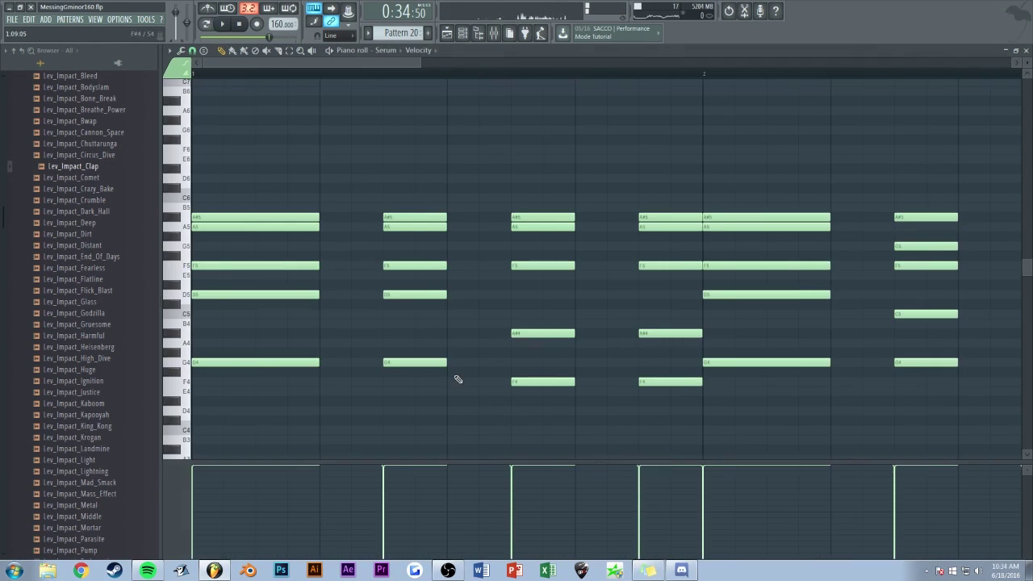
pyautogui.scroll(-4, 379, 63)
pyautogui.moveTo(330, 389); pyautogui.dragTo(533, 413)
pyautogui.press('Escape')
pyautogui.press('KP_Add')
pyautogui.press('F7')
pyautogui.hotkey('ctrl', 'v')
pyautogui.press('Escape')
# Step: Place Pattern 21 on Track 5 at bar 25, repeat it through bar 32 and play the section
pyautogui.click(486, 238)
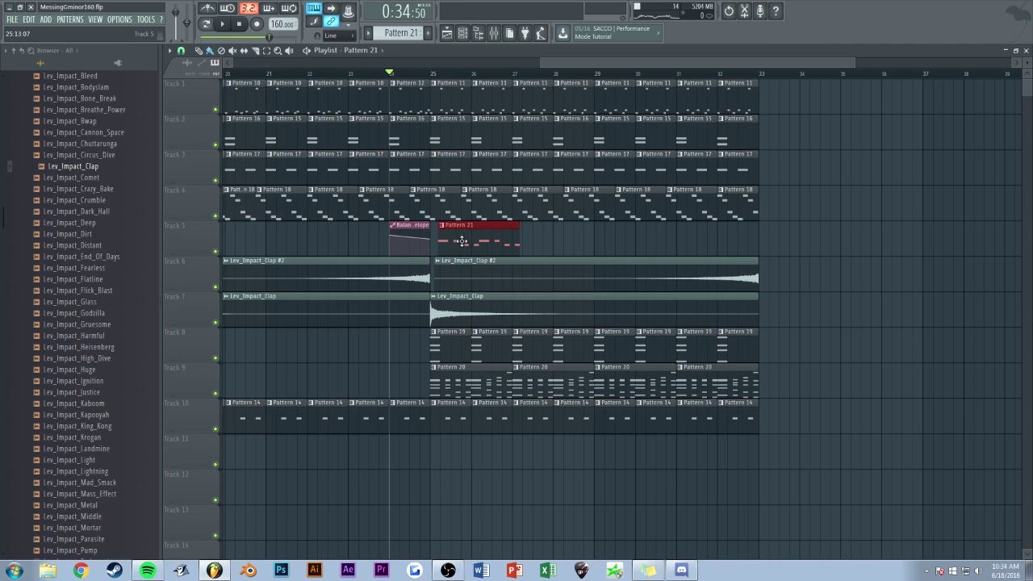
pyautogui.hotkey('ctrl', 'b')
pyautogui.hotkey('ctrl', 'b')
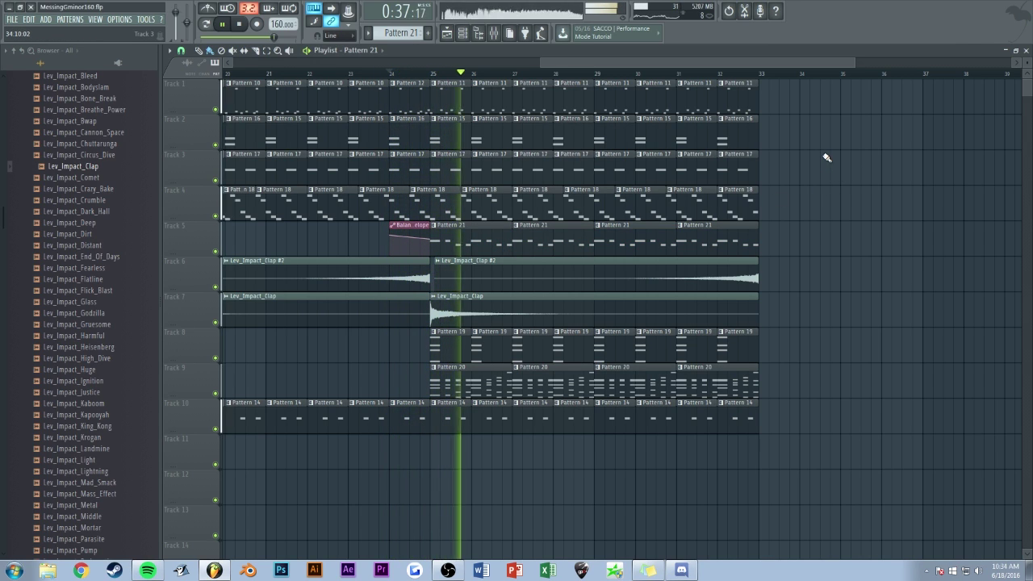
pyautogui.scroll(-2, 565, 63)
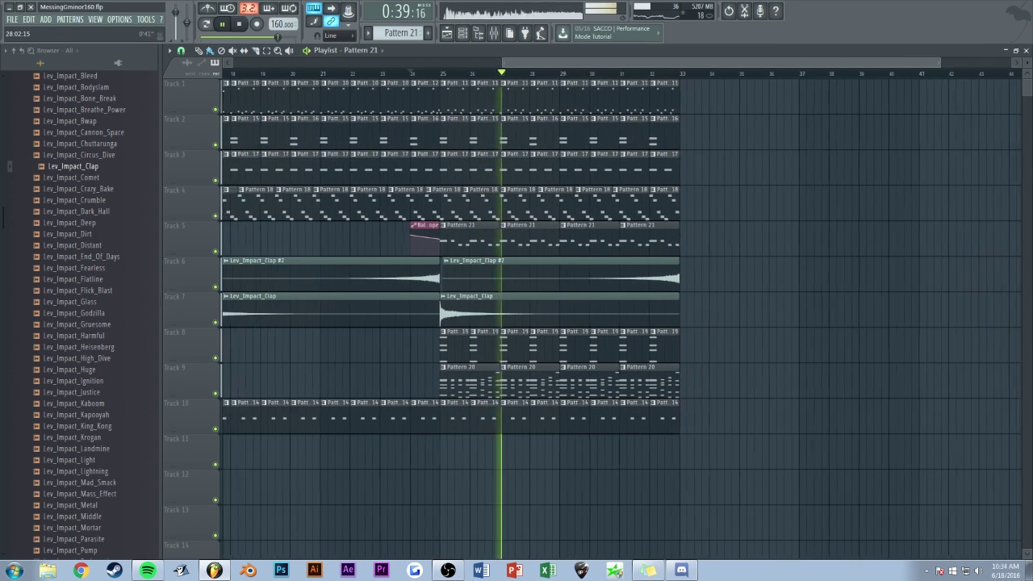
pyautogui.press('space')
# Step: Remove the Pattern 17 clips from bars 26 to 32 on Track 3 and make the bar 25 clip unique
pyautogui.rightClick(482, 176)
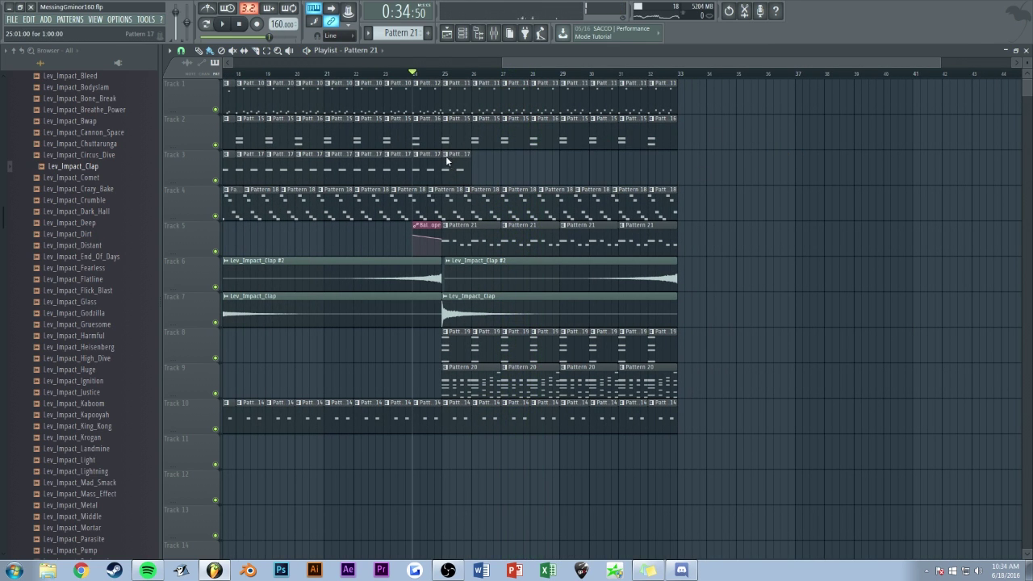
pyautogui.doubleClick(466, 216)
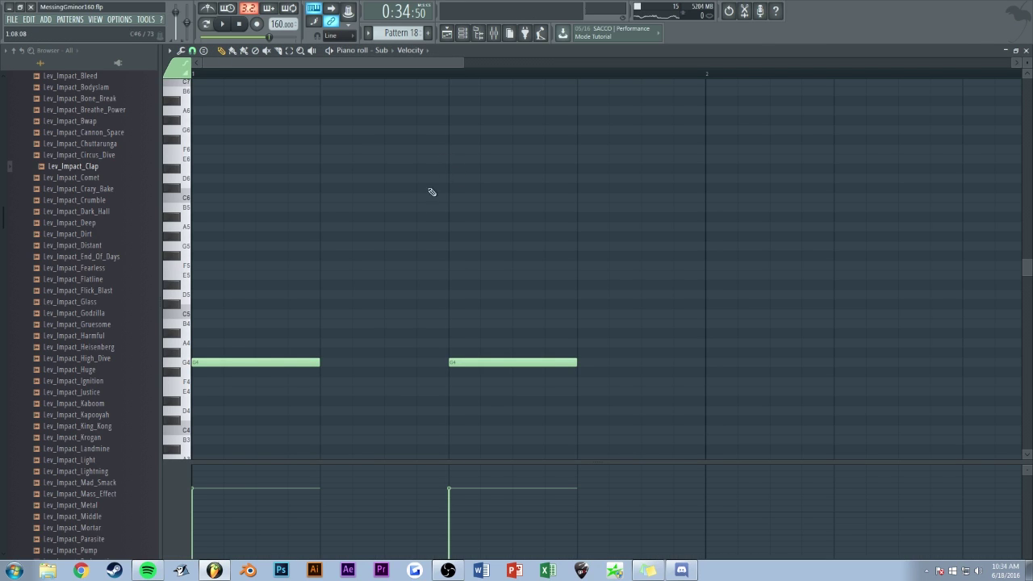
pyautogui.press('Escape')
# Step: Copy all the bass thing notes from the pattern at bar 25 on Track 5
pyautogui.doubleClick(457, 245)
pyautogui.moveTo(413, 73); pyautogui.dragTo(360, 74)
pyautogui.keyDown('ctrl'); pyautogui.click(378, 73); pyautogui.keyUp('ctrl')
pyautogui.scroll(-5, 371, 109)
pyautogui.moveTo(510, 251); pyautogui.dragTo(200, 409)
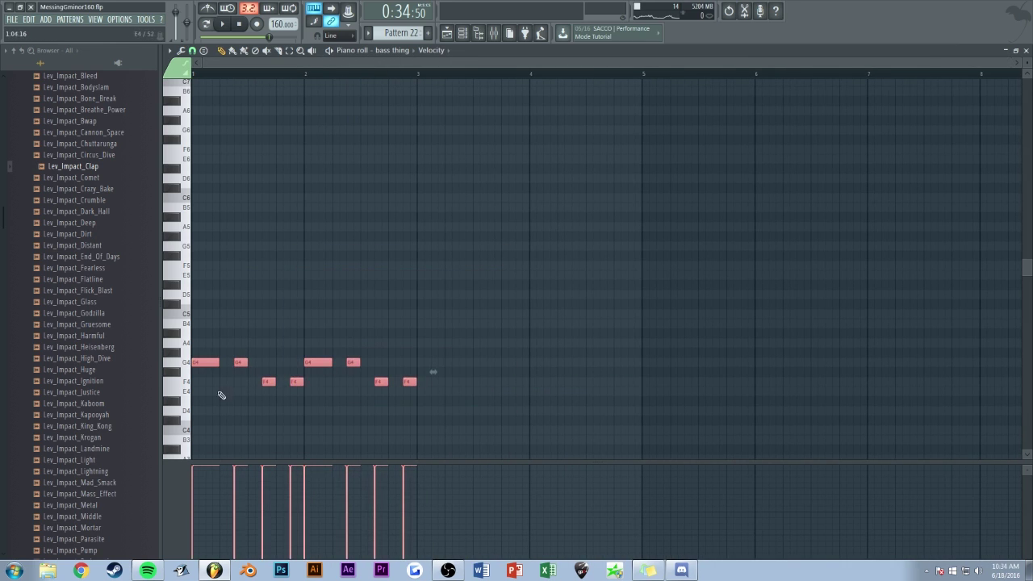
pyautogui.press('Escape')
# Step: Replace the Sub notes in the unique bar 25 pattern on Track 3 with the copied bass line
pyautogui.click(330, 213)
pyautogui.doubleClick(450, 173)
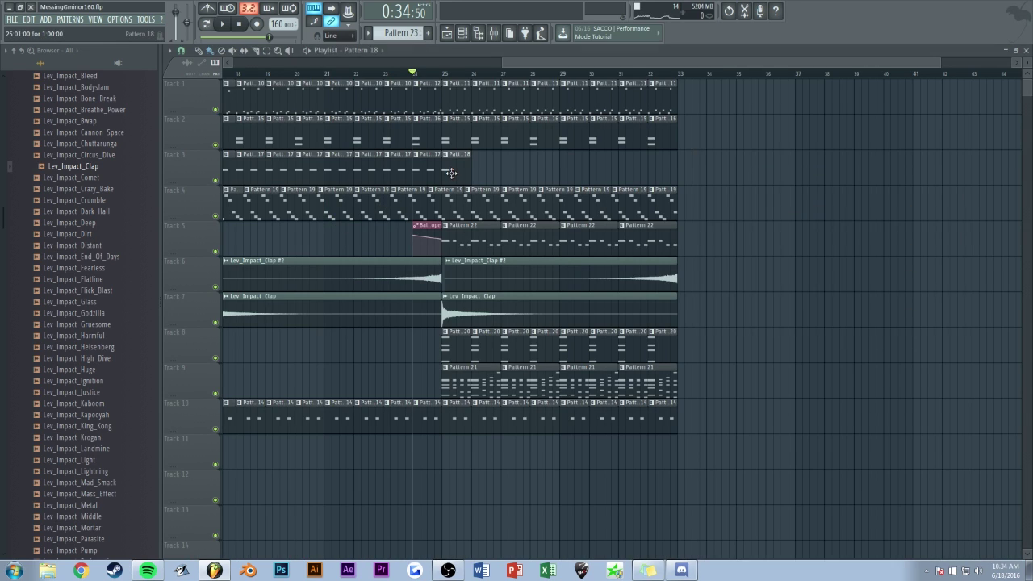
pyautogui.press('Delete')
pyautogui.hotkey('ctrl', 'v')
pyautogui.press('Escape')
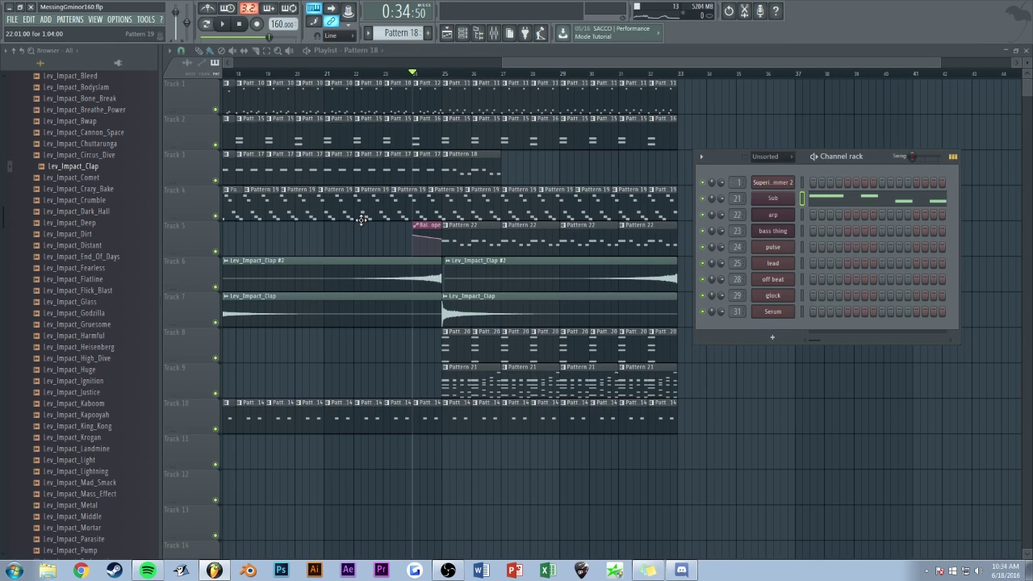
# Step: Play the section and check the notes of the new Sub pattern on Track 3
pyautogui.press('space')
pyautogui.click(472, 167)
pyautogui.doubleClick(472, 167)
pyautogui.press('space')
pyautogui.scroll(-4, 445, 77)
pyautogui.moveTo(517, 307); pyautogui.dragTo(197, 494)
pyautogui.press('Escape')
# Step: Repeat the Pattern 18 clip on Track 3 from bar 25 through bar 32 and clear the selection
pyautogui.moveTo(535, 180); pyautogui.dragTo(459, 180)
pyautogui.hotkey('ctrl', 'b')
pyautogui.hotkey('ctrl', 'b')
pyautogui.hotkey('ctrl', 'b')
pyautogui.keyDown('ctrl'); pyautogui.click(756, 139); pyautogui.keyUp('ctrl')
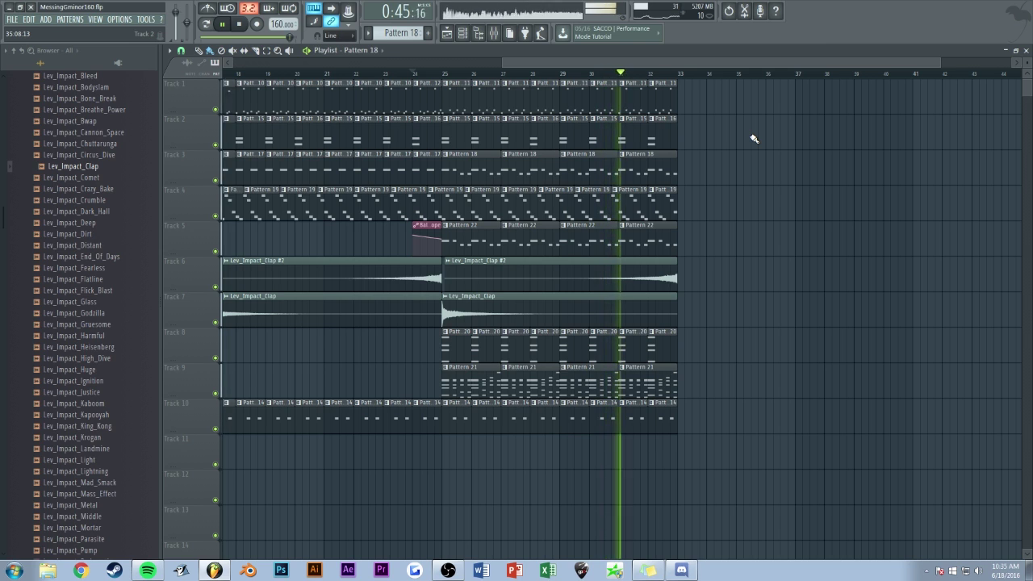
# Step: Show the whole arrangement in the playlist and play it from the beginning
pyautogui.moveTo(939, 62); pyautogui.dragTo(1012, 62)
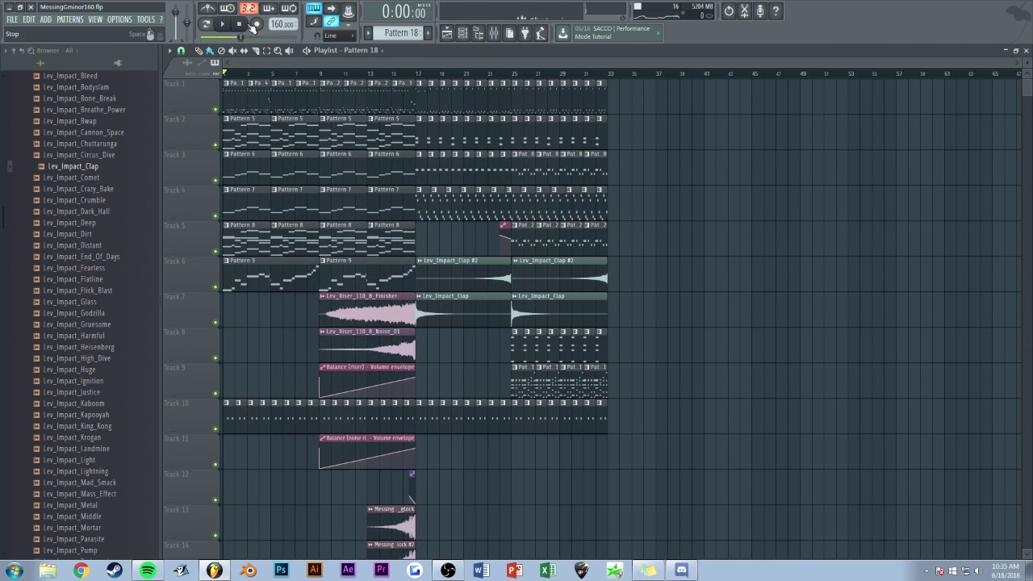
pyautogui.hotkey('alt', 'Tab')
pyautogui.hotkey('alt', 'Tab')
pyautogui.moveTo(1009, 63); pyautogui.dragTo(823, 66)
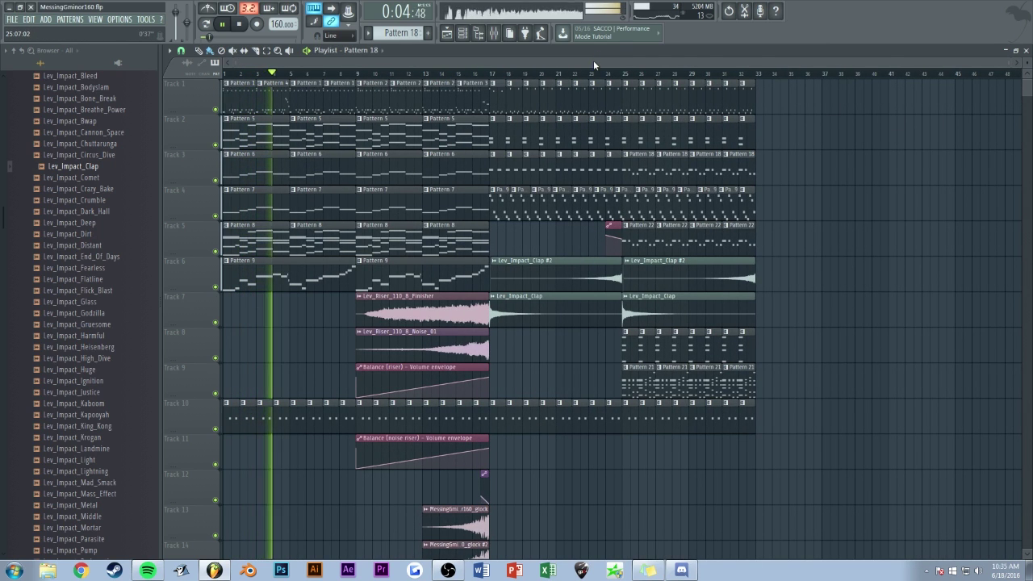
# Step: Copy the top A#5, C6 and F6 notes of the Pattern 21 chords into a new Serum pattern
pyautogui.scroll(4, 678, 307)
pyautogui.doubleClick(529, 379)
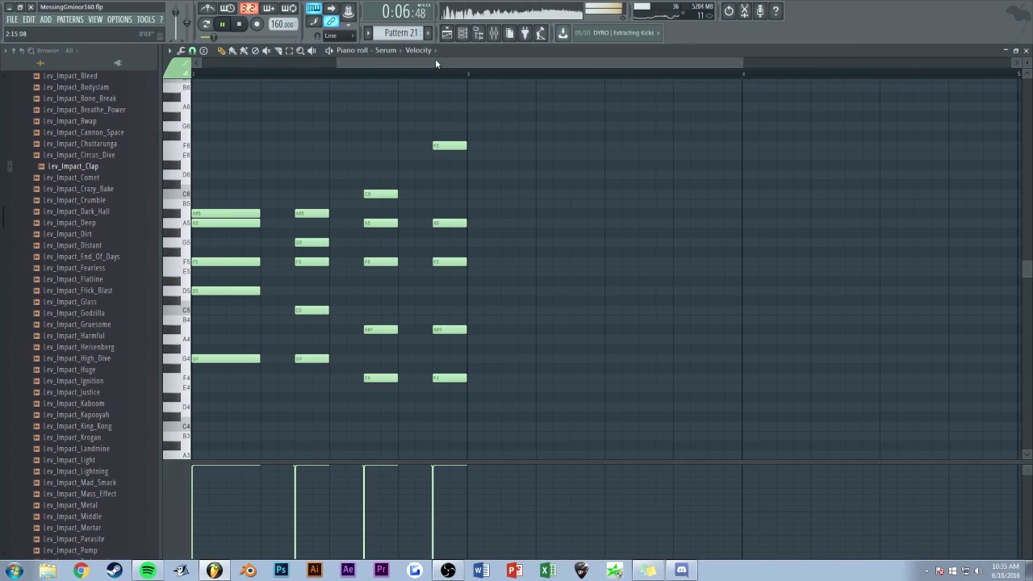
pyautogui.scroll(-3, 436, 62)
pyautogui.moveTo(378, 213); pyautogui.dragTo(455, 216)
pyautogui.moveTo(510, 132); pyautogui.dragTo(449, 196)
pyautogui.press('Escape')
pyautogui.press('F4')
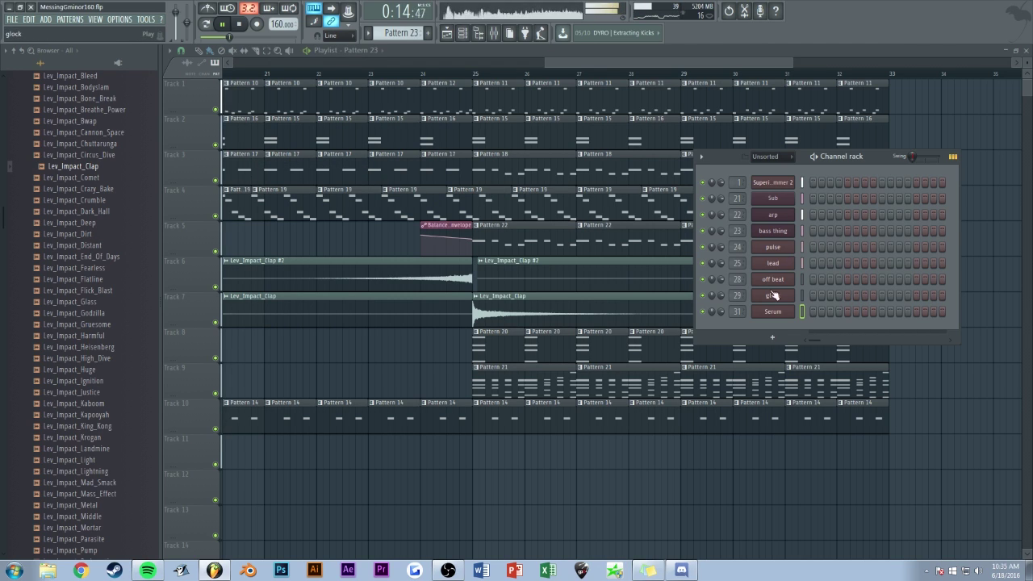
pyautogui.press('F7')
pyautogui.hotkey('ctrl', 'v')
pyautogui.press('F7')
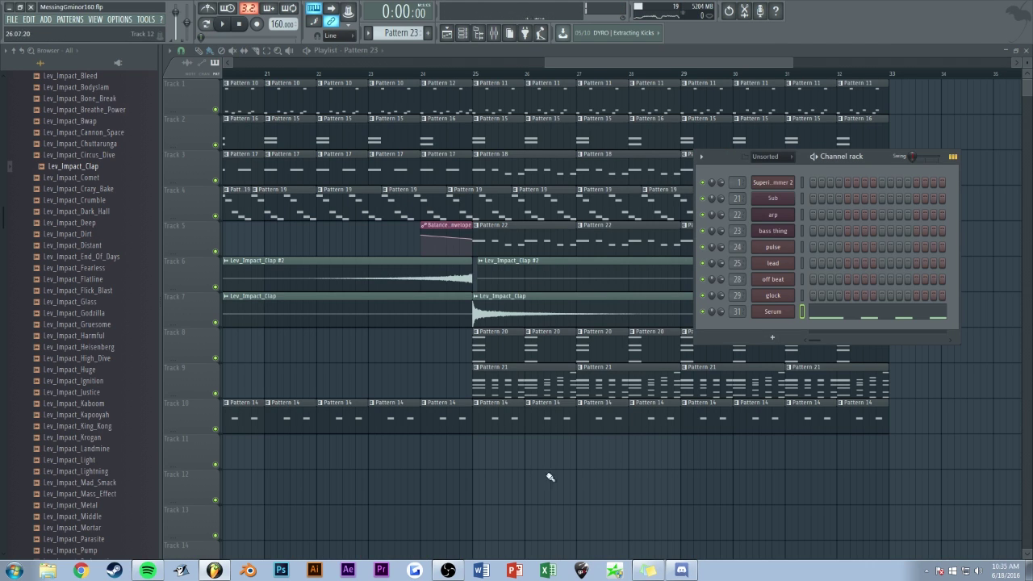
# Step: Place Pattern 23 on Track 11 at bar 25, repeat it through bar 32 and play the section
pyautogui.click(474, 449)
pyautogui.moveTo(599, 460); pyautogui.dragTo(937, 464)
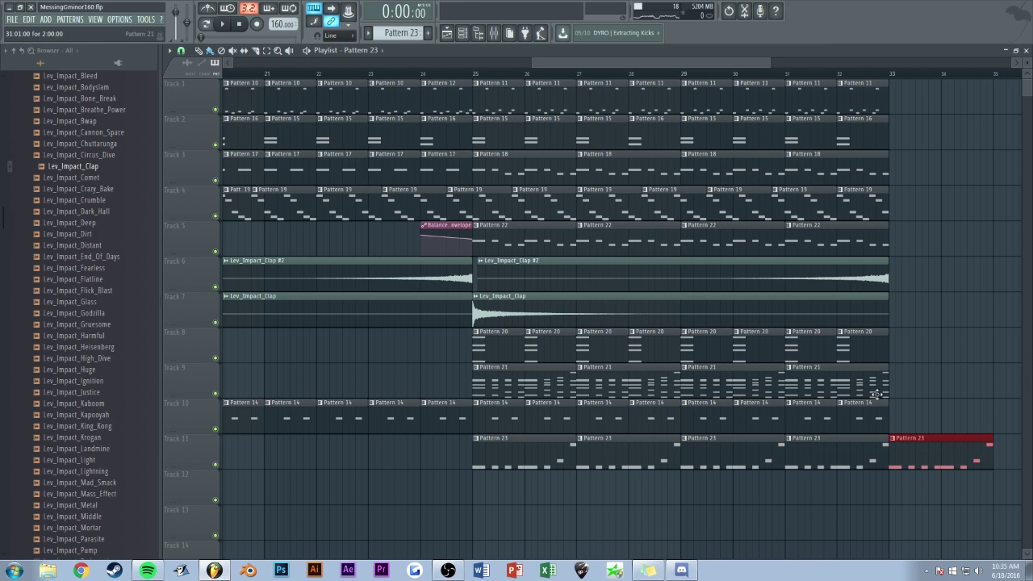
pyautogui.press('space')
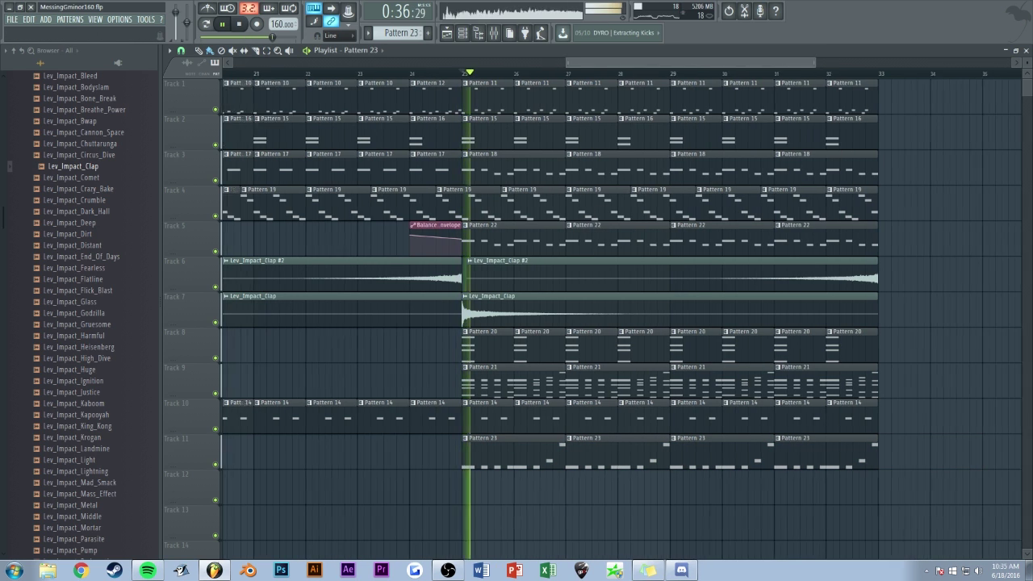
pyautogui.hscroll(2, 857, 161)
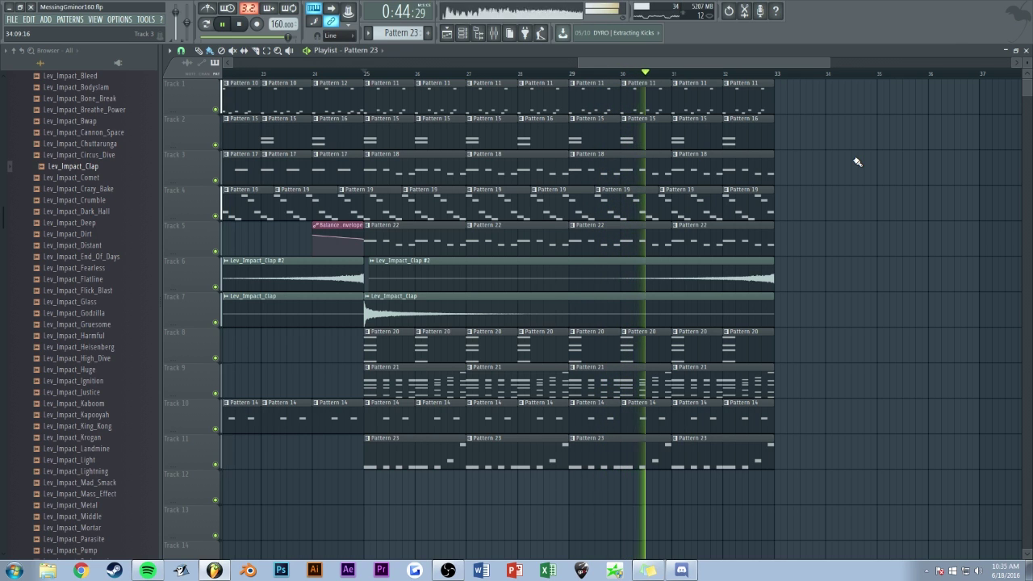
pyautogui.click(499, 33)
pyautogui.press('space')
pyautogui.press('space')
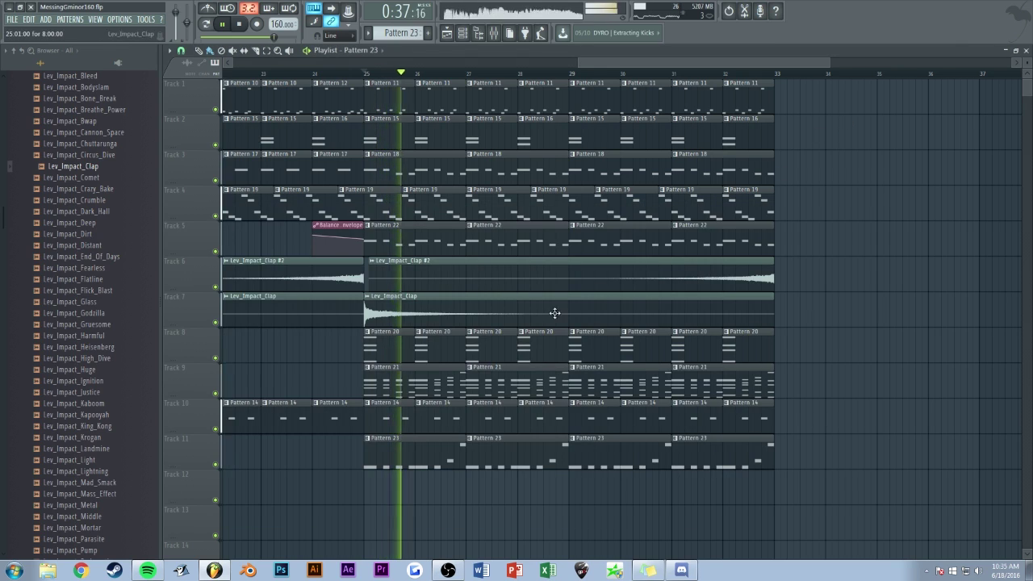
pyautogui.press('F9')
# Step: Open the Serum notes of Pattern 23 and play the pattern on its own
pyautogui.doubleClick(414, 438)
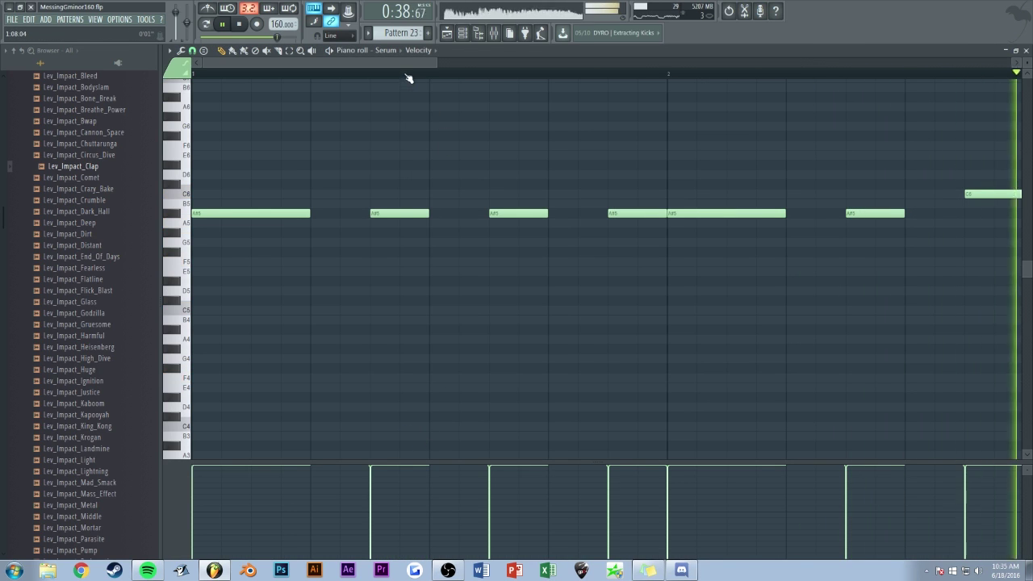
pyautogui.press('space')
pyautogui.scroll(-3, 402, 63)
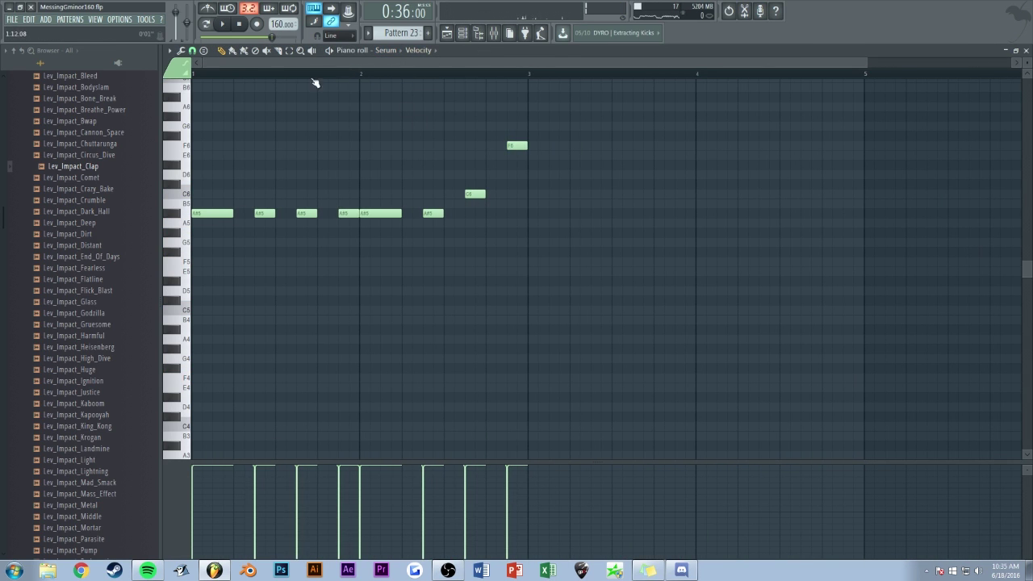
pyautogui.press('space')
pyautogui.press('F6')
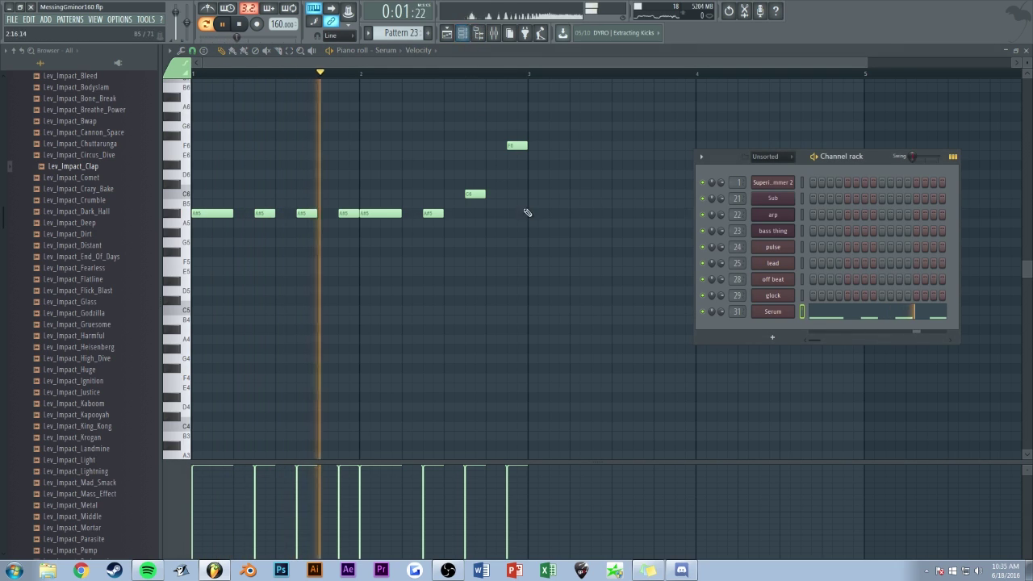
pyautogui.press('space')
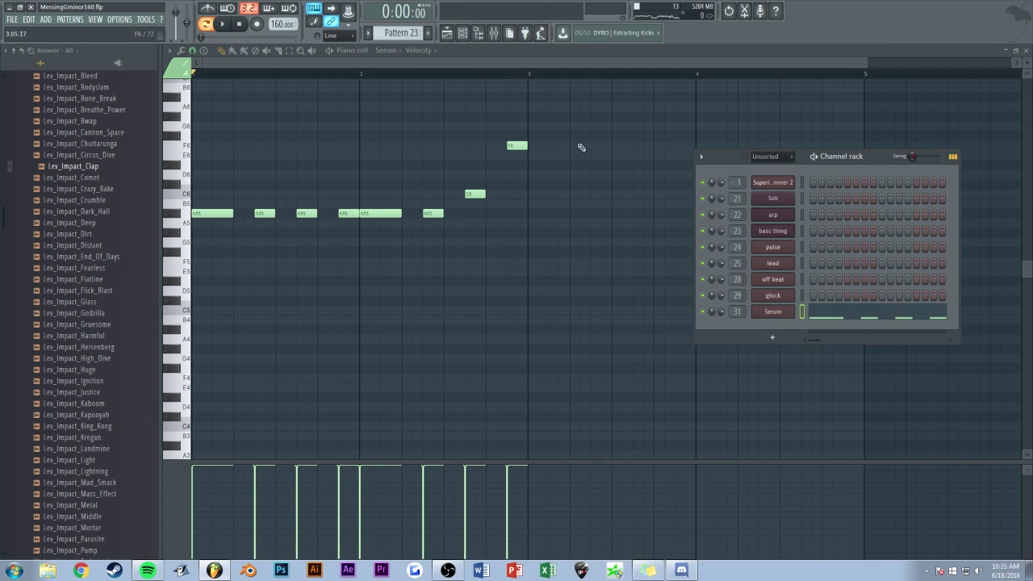
# Step: Try to copy all the notes of Pattern 23 into another new pattern
pyautogui.press('F6')
pyautogui.hotkey('ctrl', 'a')
pyautogui.press('F5')
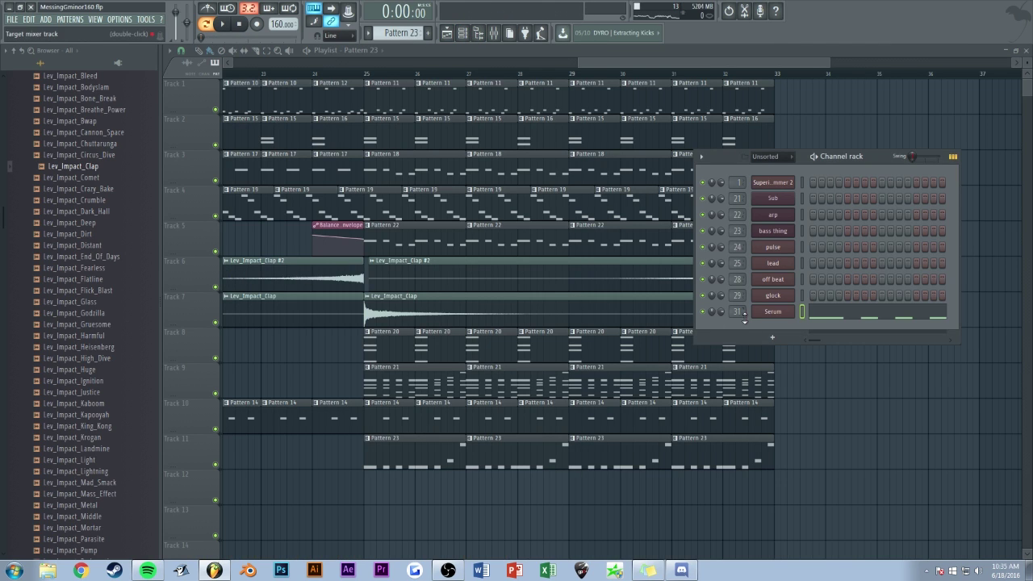
pyautogui.press('F4')
pyautogui.press('F7')
pyautogui.hotkey('ctrl', 'v')
pyautogui.press('F7')
# Step: Check the notes of Pattern 23 and place a clip of it on Track 12 at bar 25
pyautogui.doubleClick(398, 458)
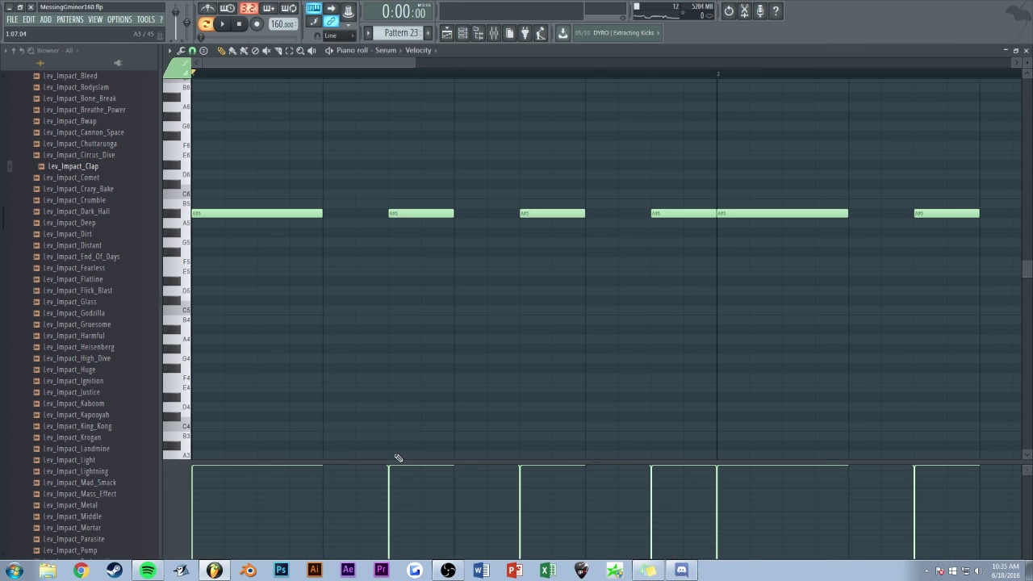
pyautogui.scroll(-1, 358, 78)
pyautogui.click(462, 34)
pyautogui.click(364, 491)
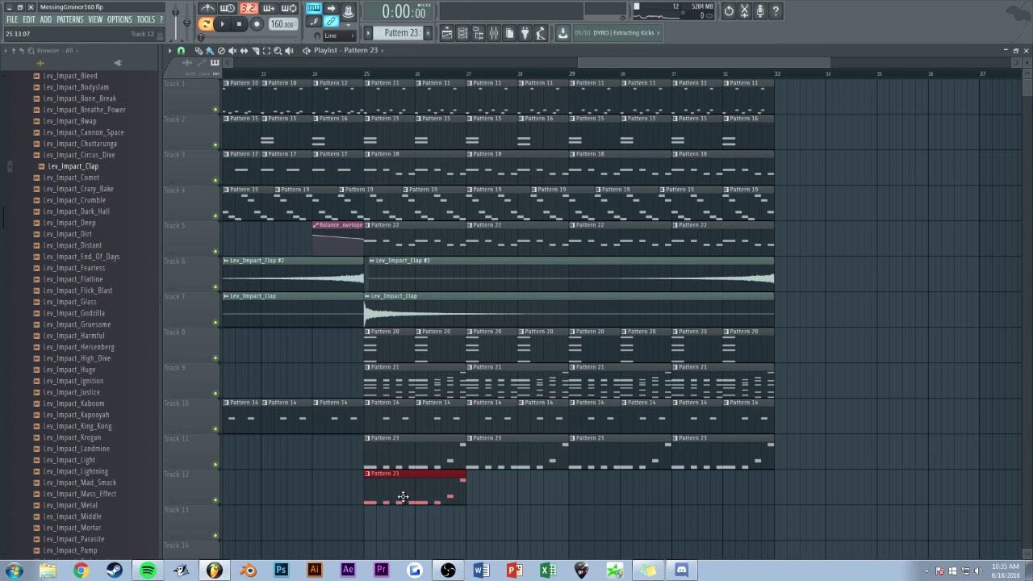
# Step: Cut all the Serum notes of Pattern 23 and paste them onto the lead channel of the same pattern
pyautogui.doubleClick(395, 454)
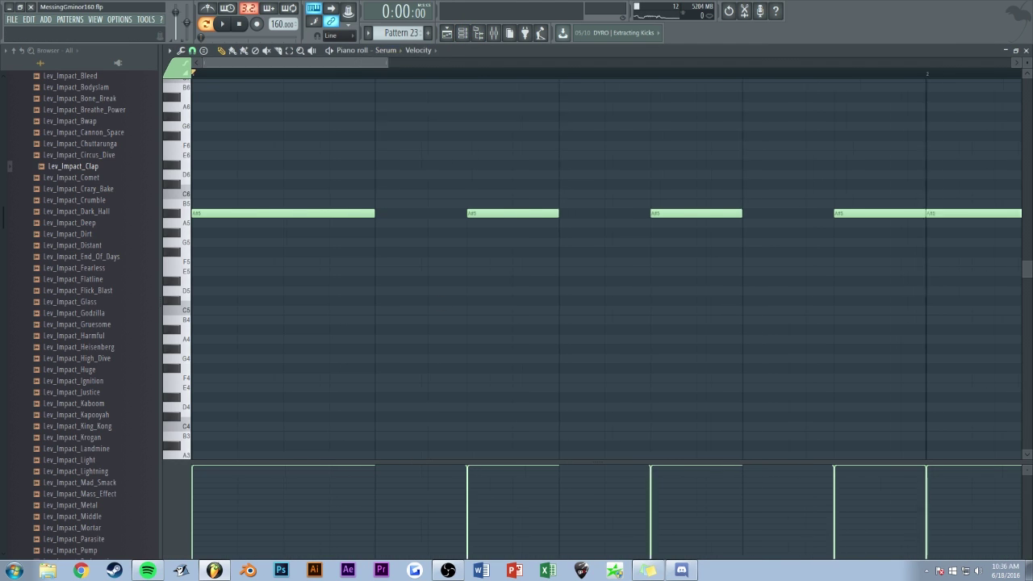
pyautogui.click(479, 33)
pyautogui.moveTo(651, 122); pyautogui.dragTo(243, 292)
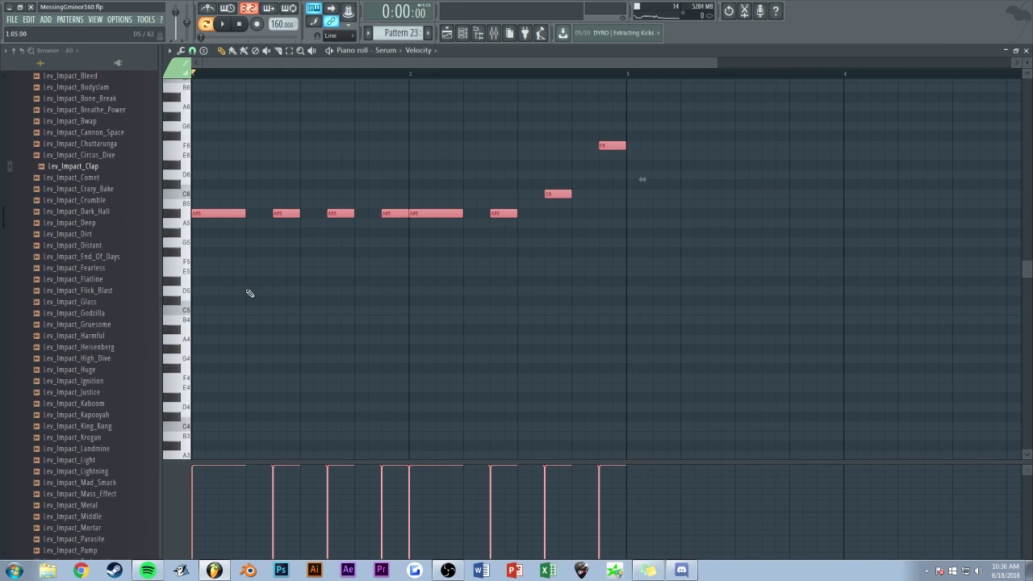
pyautogui.press('Delete')
pyautogui.press('F7')
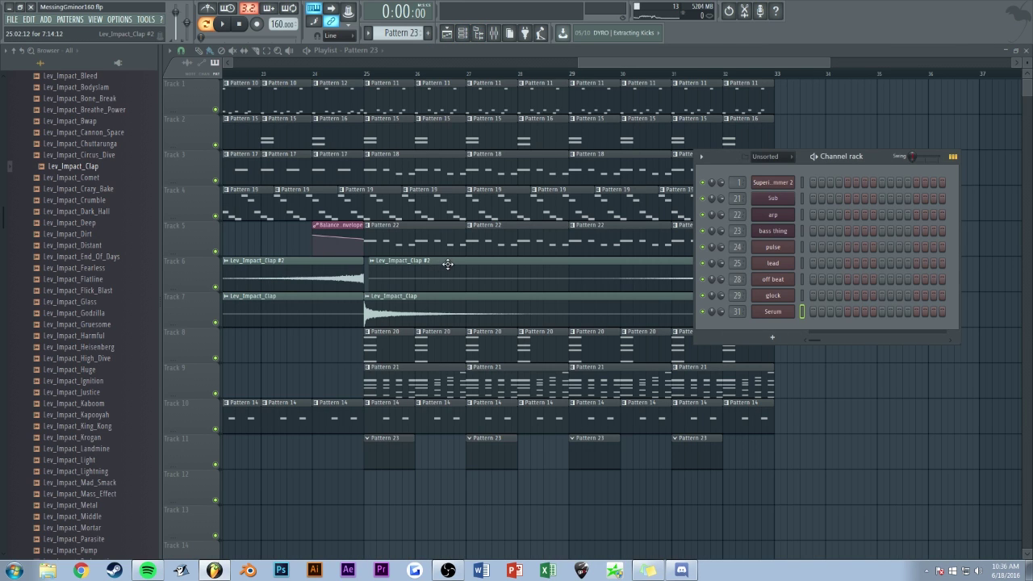
pyautogui.click(802, 263)
pyautogui.press('F7')
pyautogui.hotkey('ctrl', 'v')
pyautogui.press('F7')
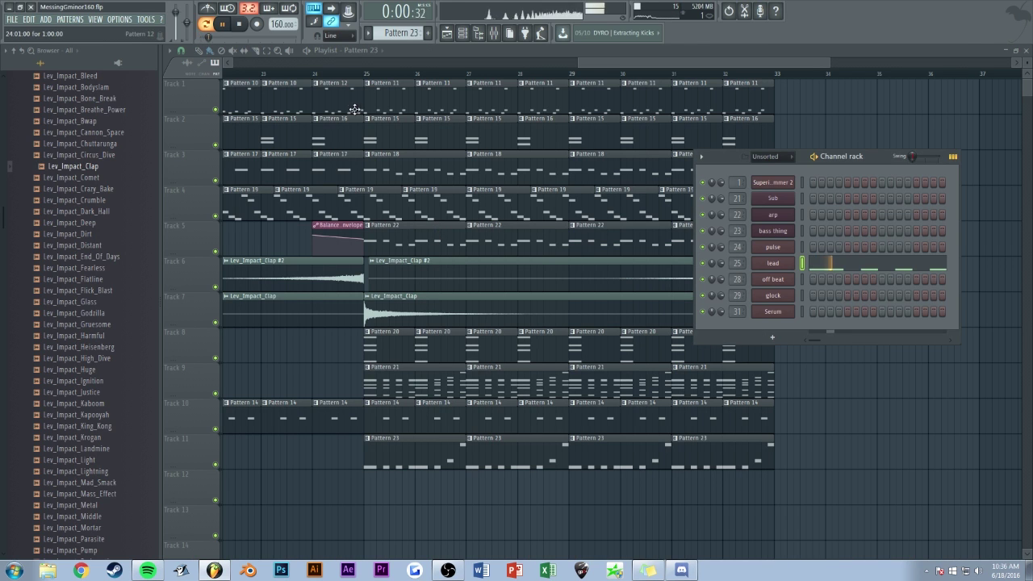
# Step: Play the transition into bar 25 and the arrangement from the start to judge the lead layer
pyautogui.click(368, 78)
pyautogui.press('space')
pyautogui.click(363, 78)
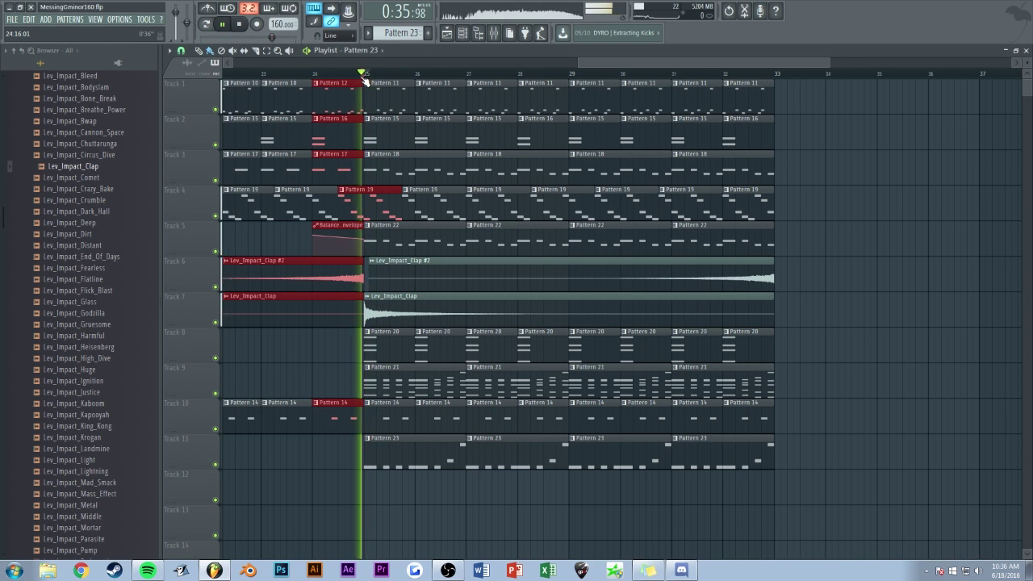
pyautogui.press('space')
pyautogui.scroll(-2, 631, 78)
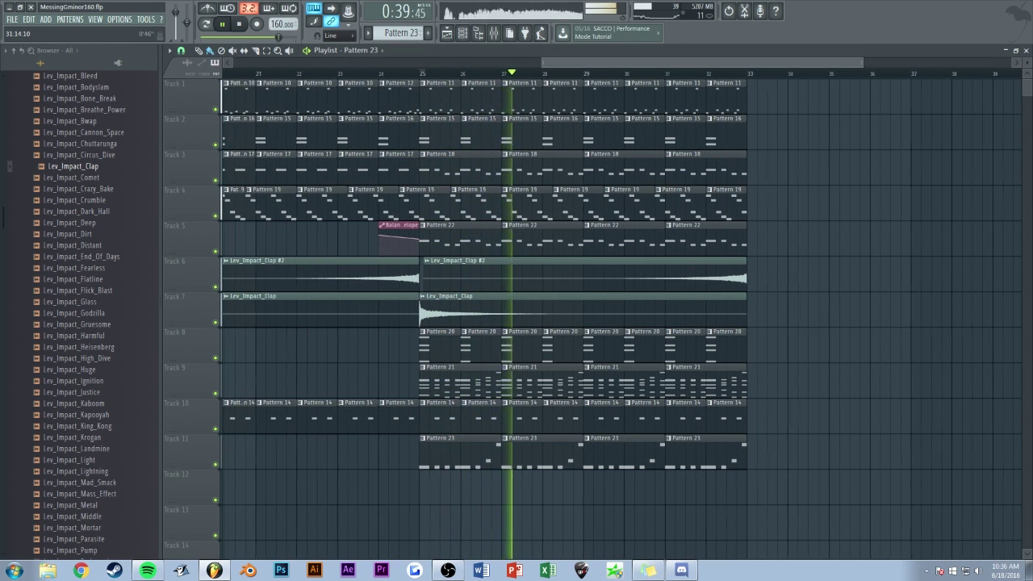
pyautogui.moveTo(860, 62); pyautogui.dragTo(874, 62)
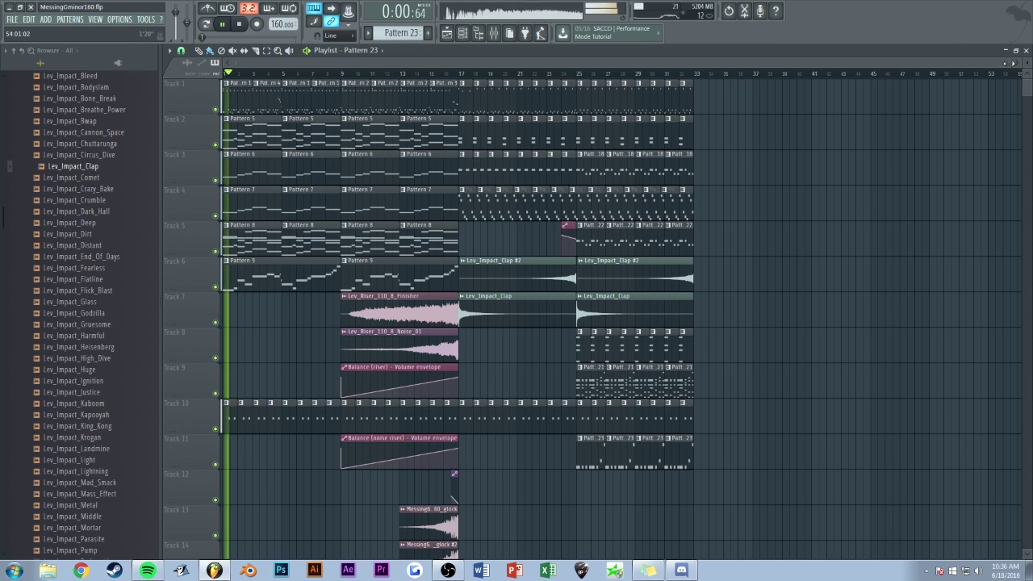
pyautogui.moveTo(1010, 63); pyautogui.dragTo(980, 66)
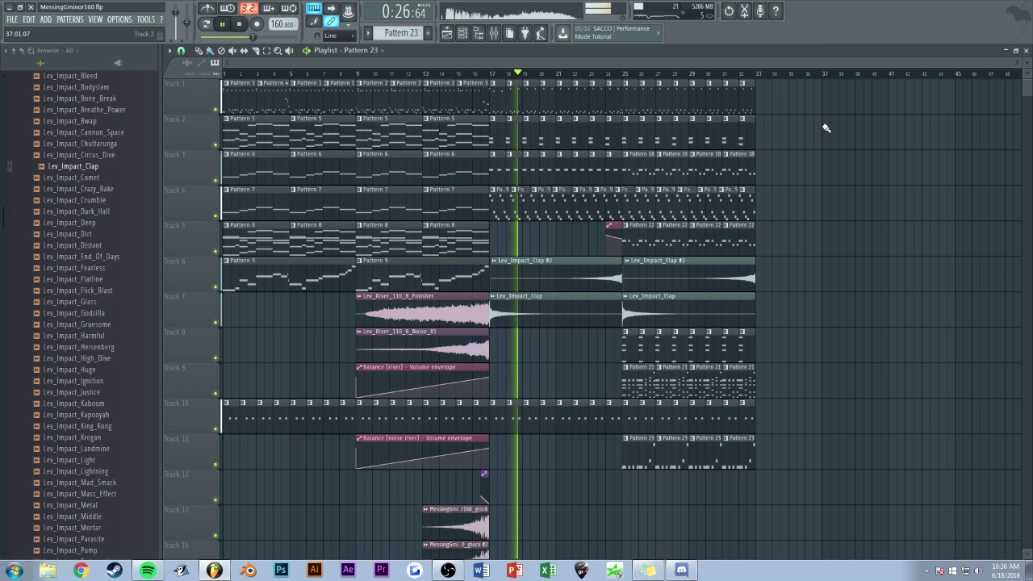
pyautogui.press('space')
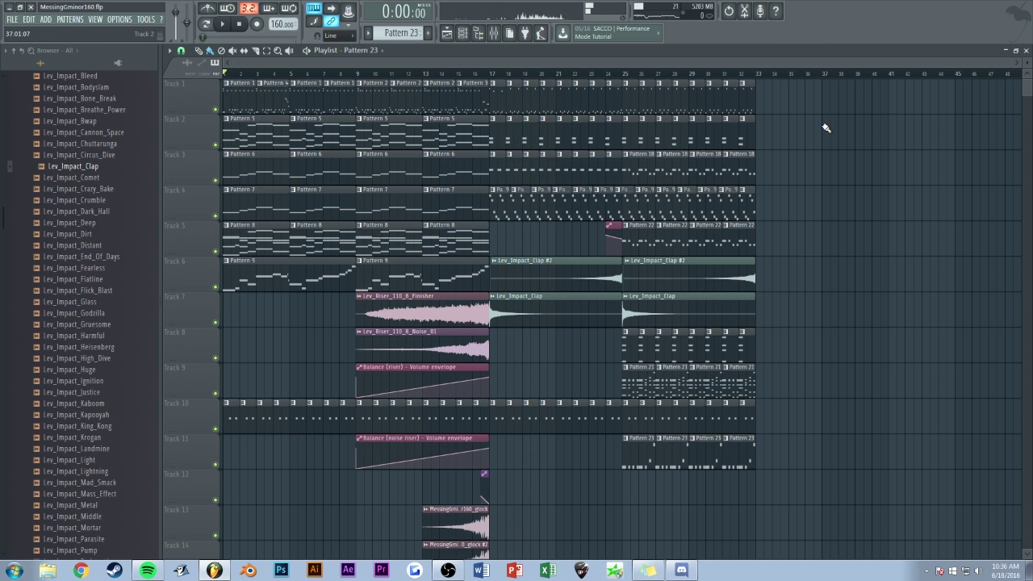
# Step: Fill the gap in the second bar of Pattern 3's Superior Drummer 2 notes with paired A3 and B3 hits
pyautogui.scroll(4, 372, 72)
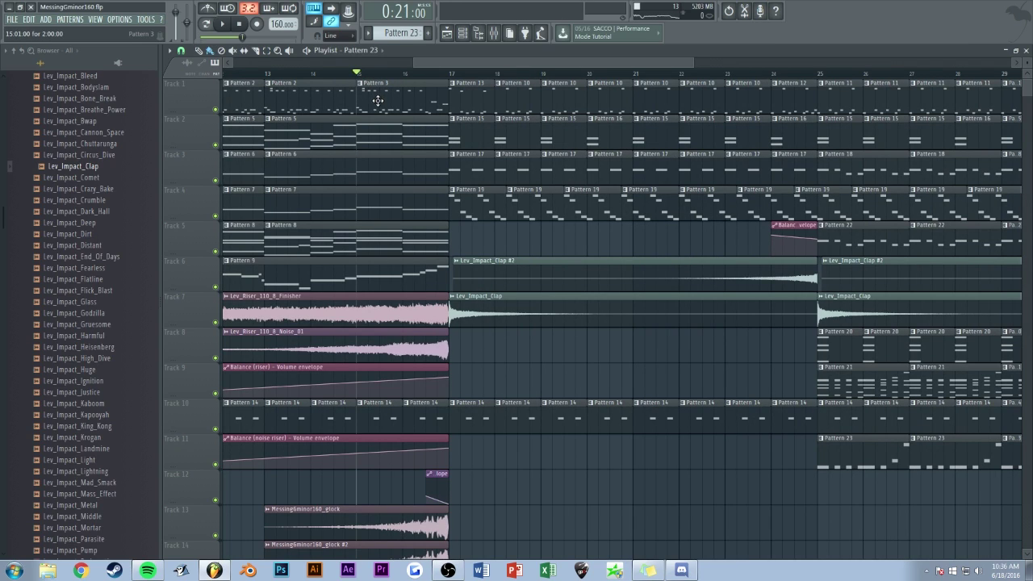
pyautogui.click(645, 321)
pyautogui.doubleClick(389, 105)
pyautogui.scroll(-2, 401, 73)
pyautogui.scroll(-2, 400, 73)
pyautogui.scroll(-6, 491, 184)
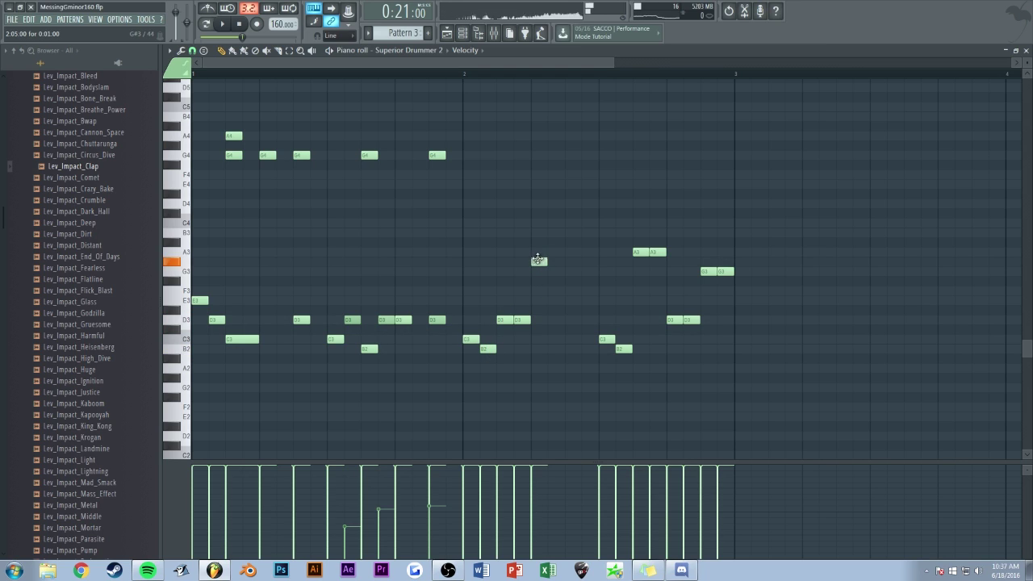
pyautogui.click(587, 236)
pyautogui.press('space')
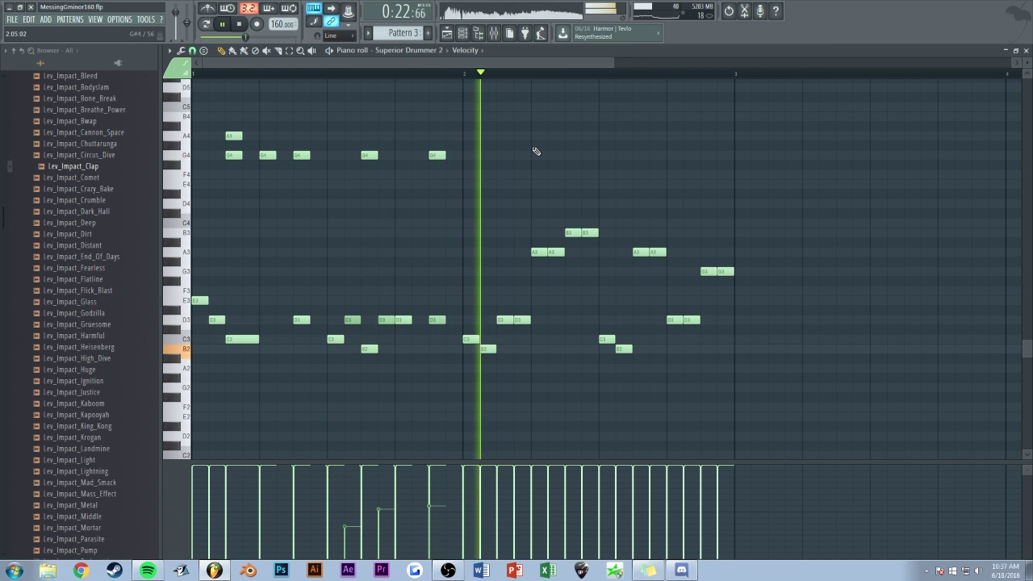
# Step: Return to the playlist, save the project and follow playback into the section from bar 25
pyautogui.press('F5')
pyautogui.moveTo(693, 63); pyautogui.dragTo(924, 65)
pyautogui.hotkey('ctrl', 's')
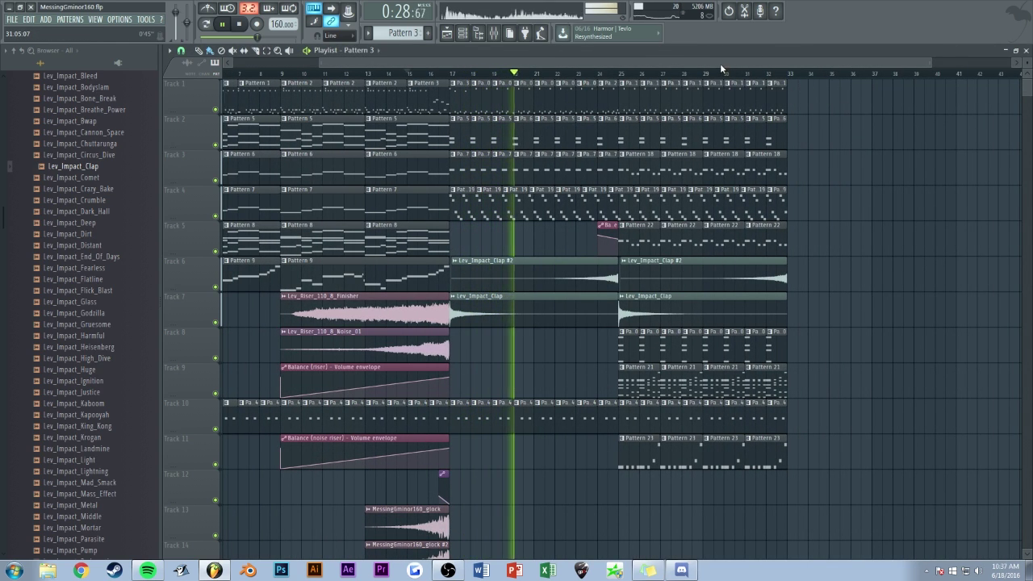
pyautogui.scroll(1, 721, 64)
pyautogui.hotkey('ctrl', 's')
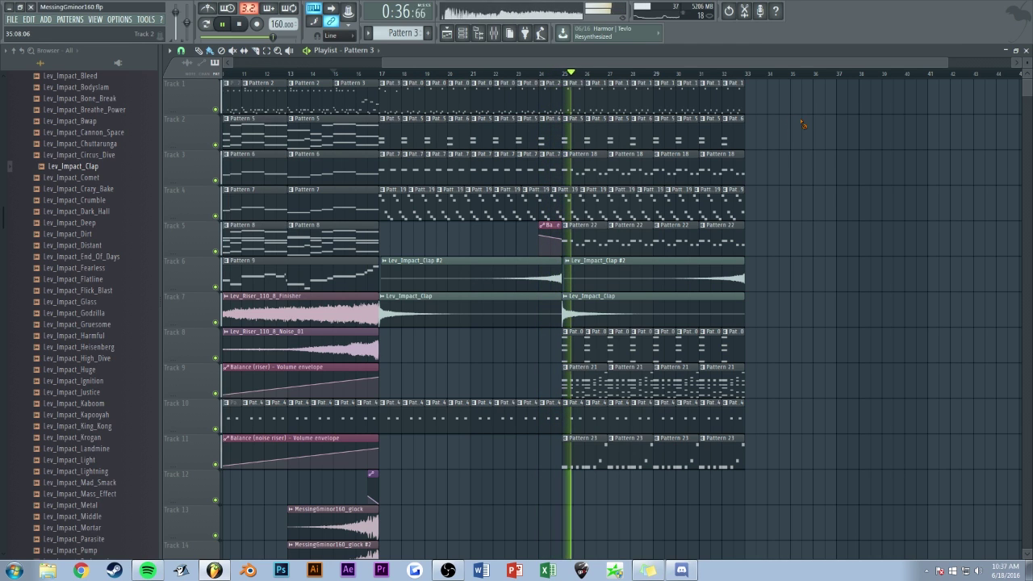
pyautogui.moveTo(627, 63); pyautogui.dragTo(738, 94)
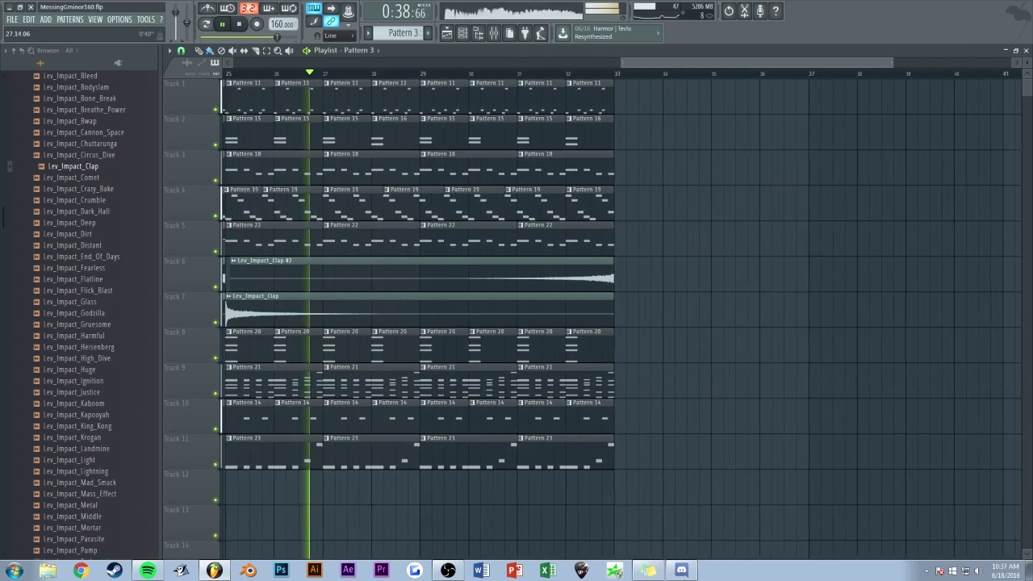
# Step: Place a clip of Pattern 21 on Track 5 at bar 35, trim it to its first chord and select bars 35 to 38
pyautogui.click(585, 370)
pyautogui.press('space')
pyautogui.click(751, 239)
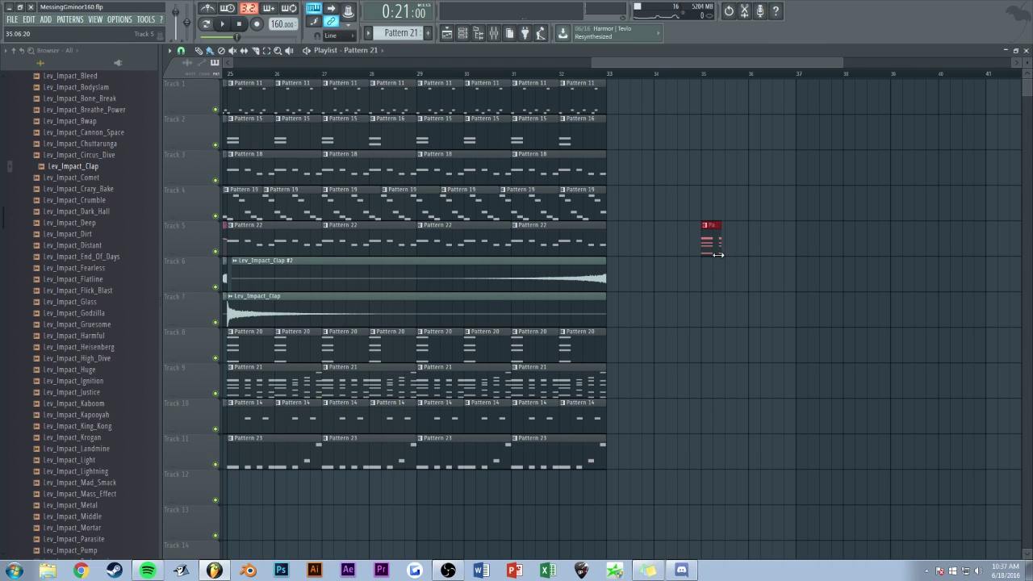
pyautogui.moveTo(704, 78); pyautogui.dragTo(801, 90)
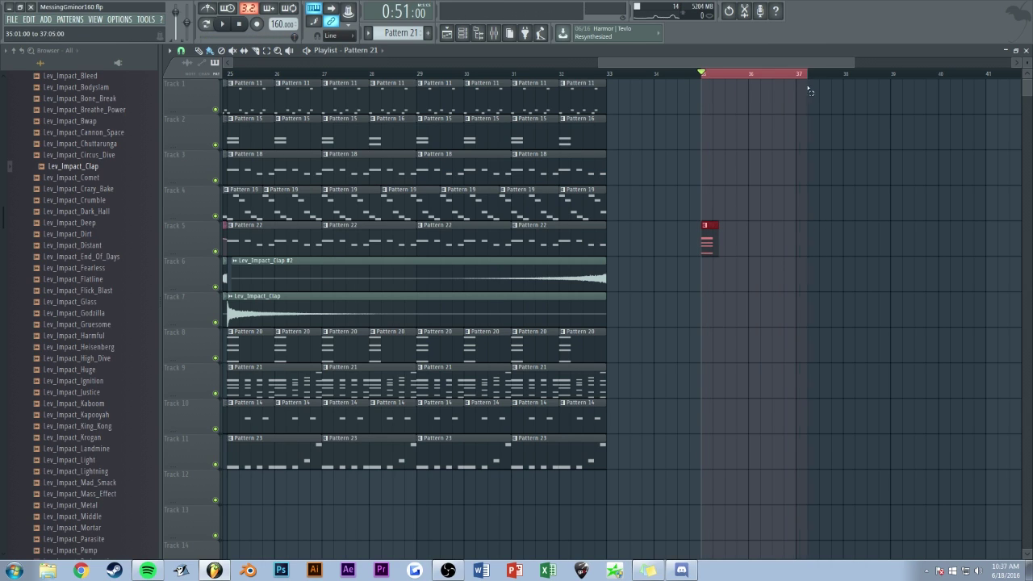
# Step: Set ValhallaRoom on the chords mixer track to 100% mix and 15000 Hz high cut, and render that track to an audio clip
pyautogui.click(495, 33)
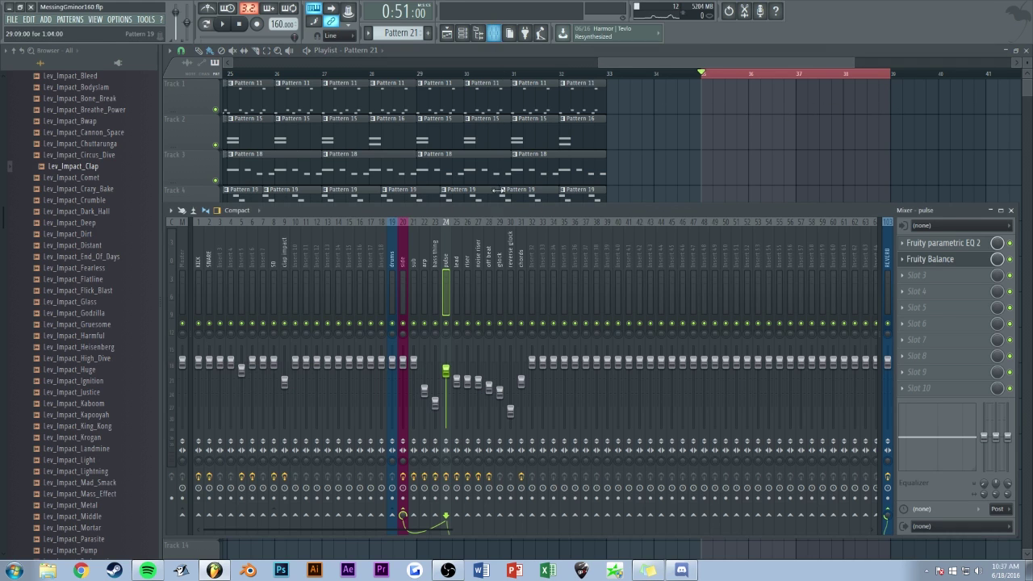
pyautogui.press('space')
pyautogui.click(525, 252)
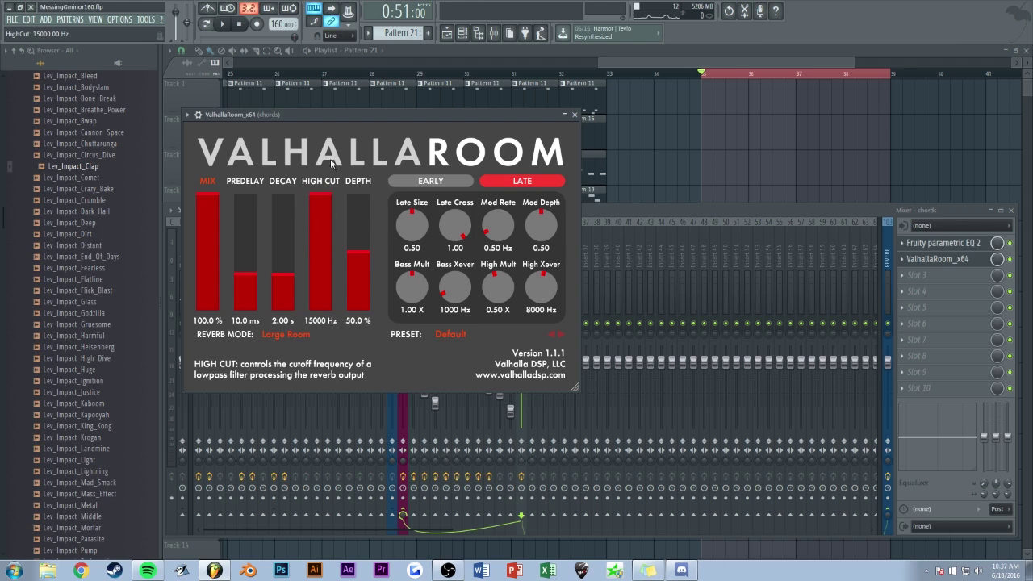
pyautogui.press('space')
pyautogui.click(603, 213)
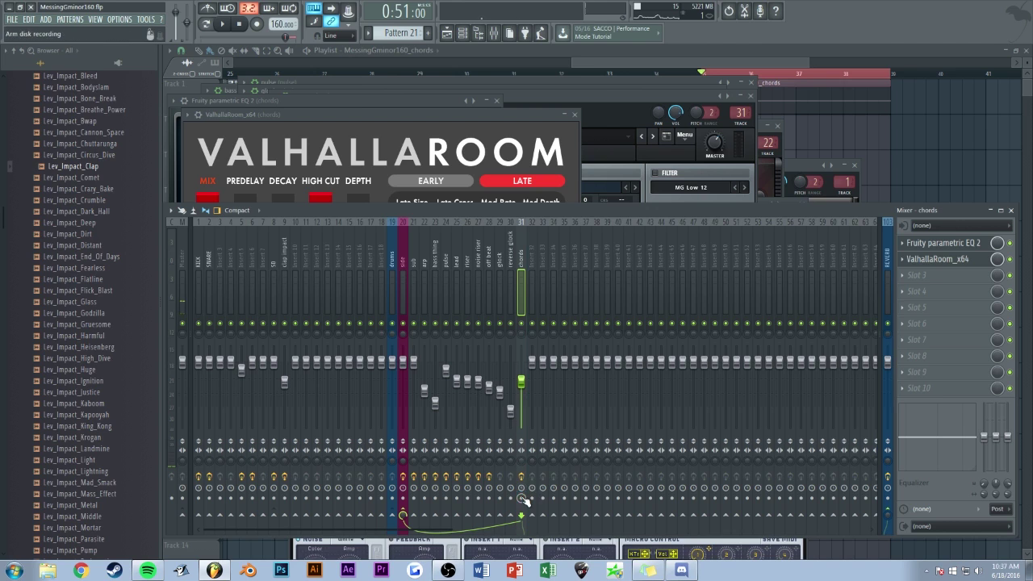
pyautogui.press('F12')
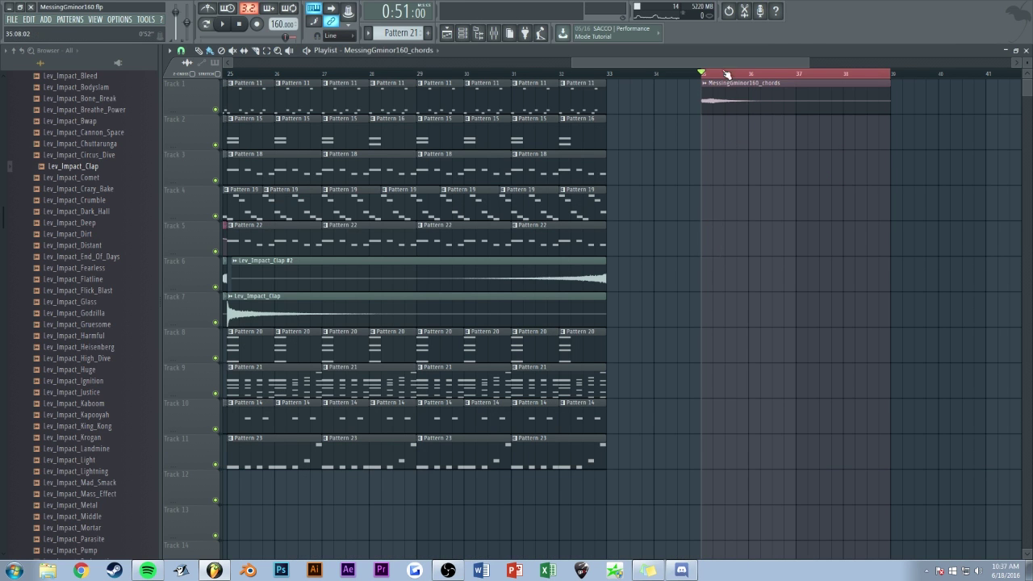
# Step: Move the rendered chords clip to Track 12, reverse it and align its end with bar 25
pyautogui.scroll(-3, 729, 76)
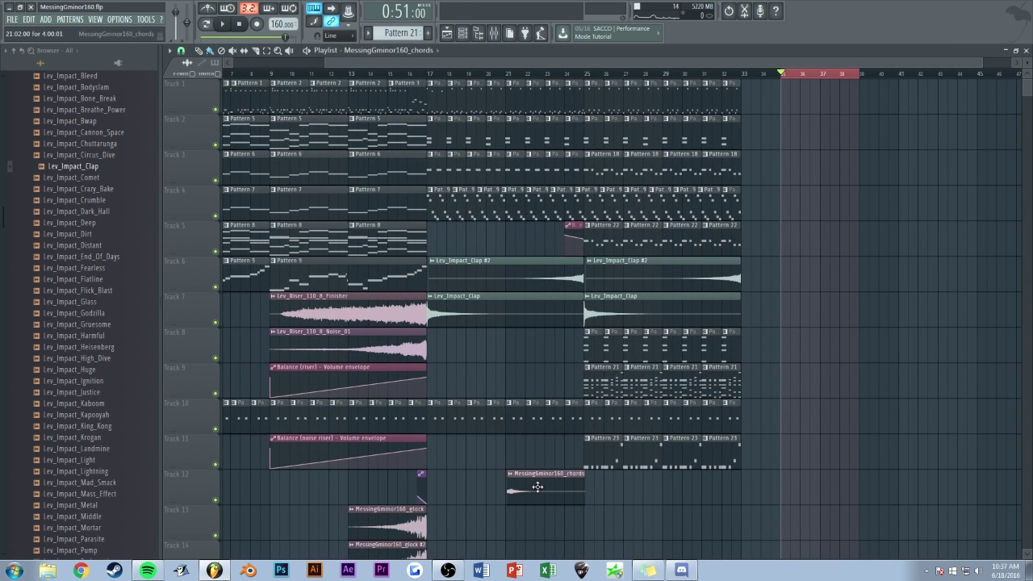
pyautogui.doubleClick(538, 487)
pyautogui.press('Escape')
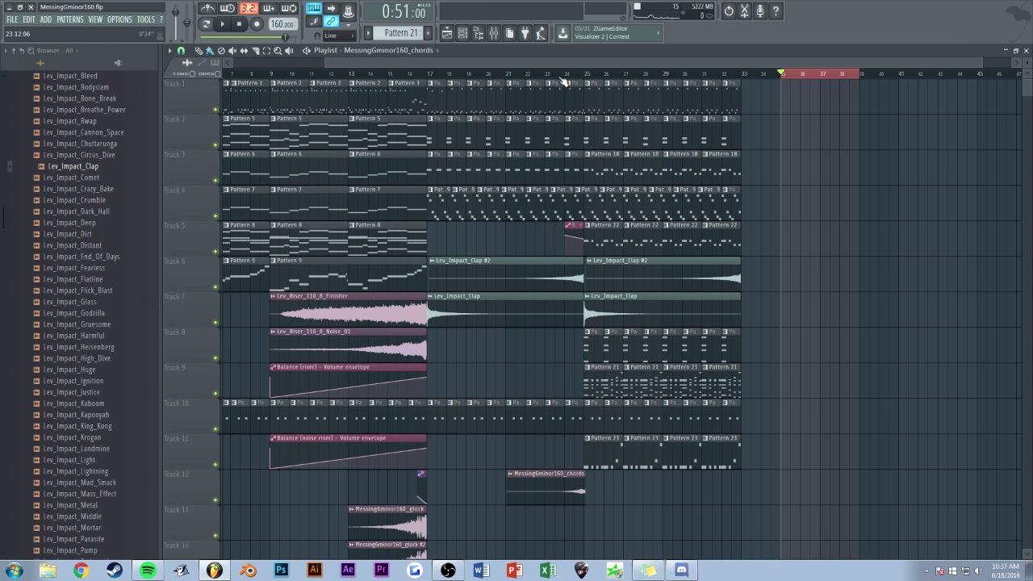
pyautogui.scroll(4, 561, 66)
pyautogui.click(590, 74)
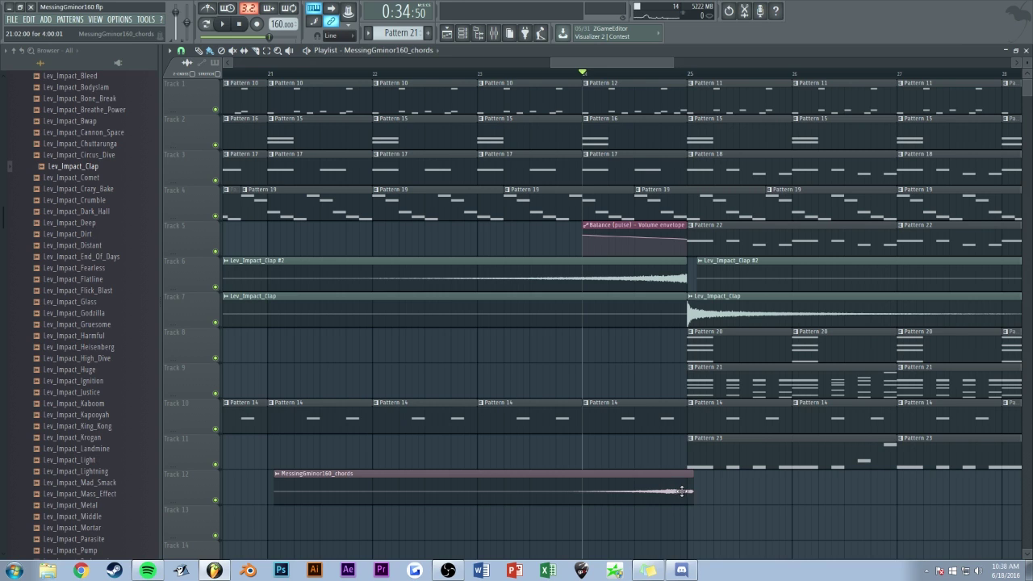
pyautogui.press('space')
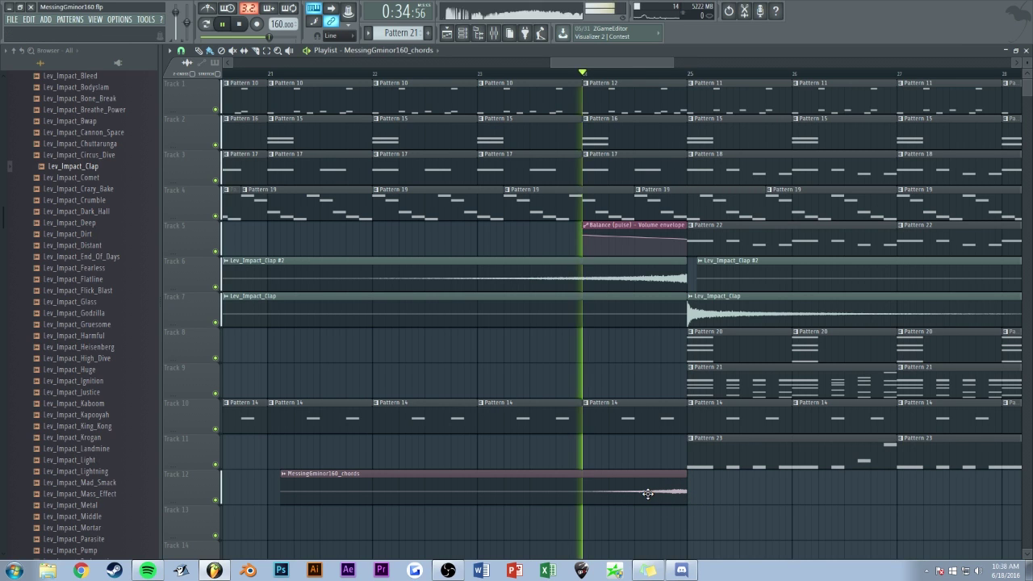
# Step: Open the ValhallaRoom slot options on the chords mixer track and play the transition from bar 24
pyautogui.doubleClick(572, 486)
pyautogui.press('space')
pyautogui.click(496, 35)
pyautogui.click(521, 254)
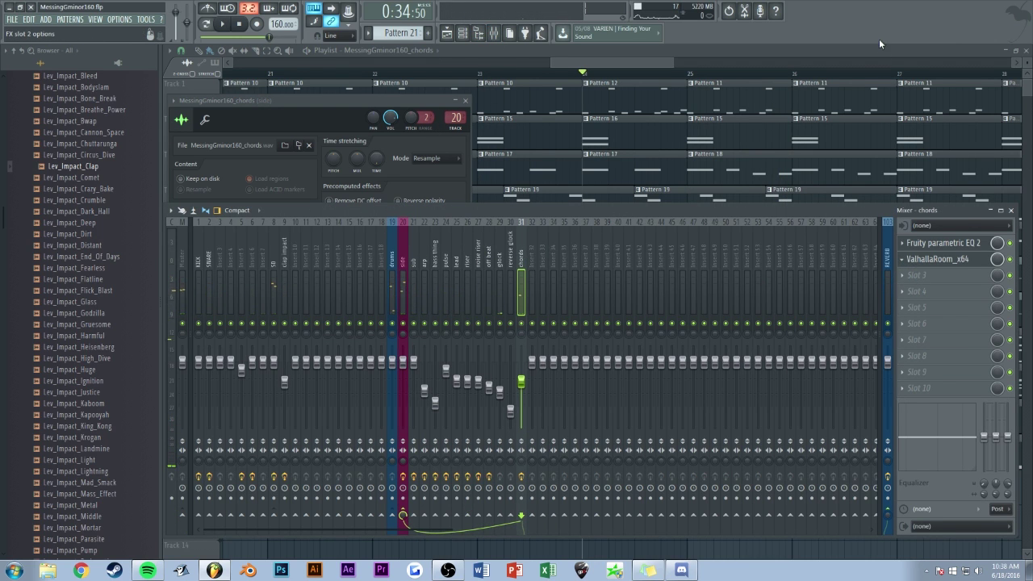
pyautogui.press('space')
pyautogui.click(621, 63)
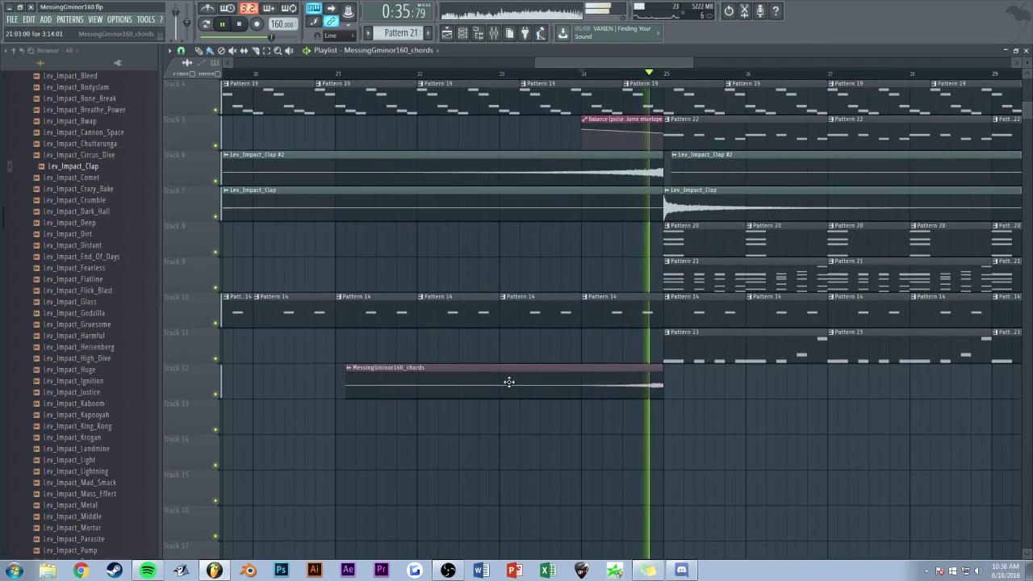
# Step: Duplicate the reversed chords clip onto Track 13, make the copy unique and raise its time-stretching pitch
pyautogui.click(358, 415)
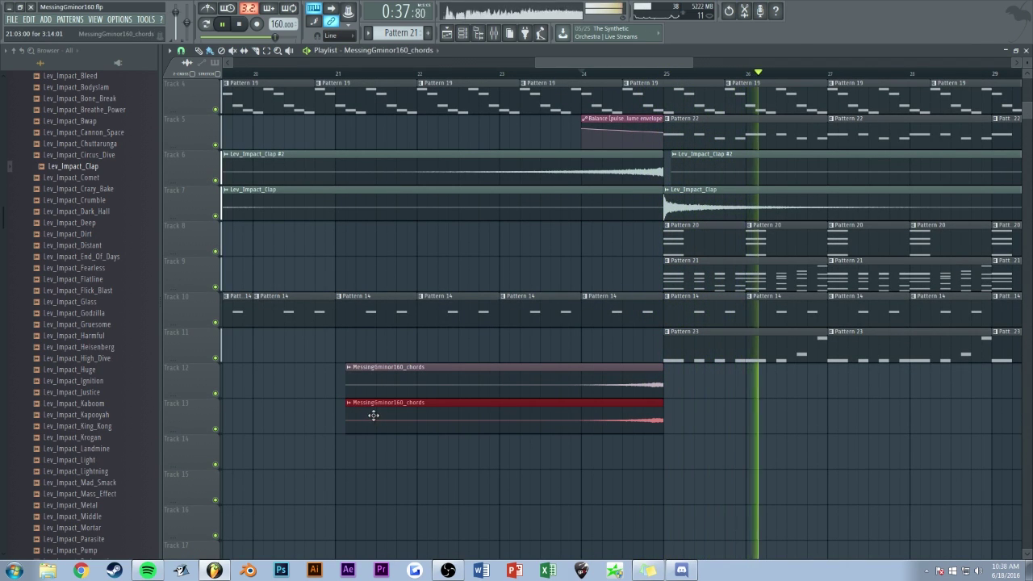
pyautogui.click(349, 403)
pyautogui.click(379, 466)
pyautogui.doubleClick(387, 413)
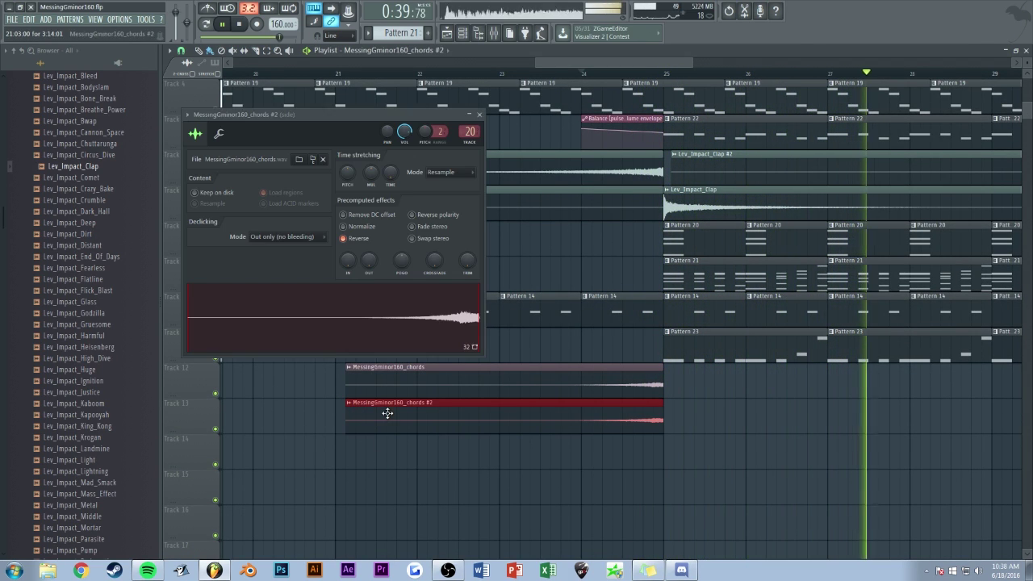
pyautogui.moveTo(351, 172); pyautogui.dragTo(351, 153)
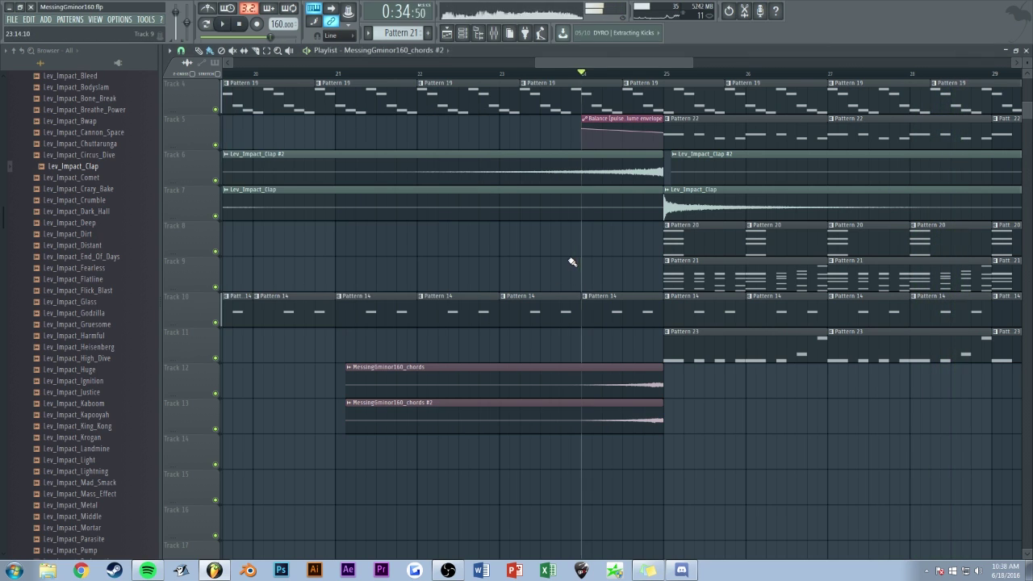
# Step: Play from bar 24 through the section and restart the arrangement to judge the layered reversed chords
pyautogui.press('space')
pyautogui.scroll(-2, 576, 62)
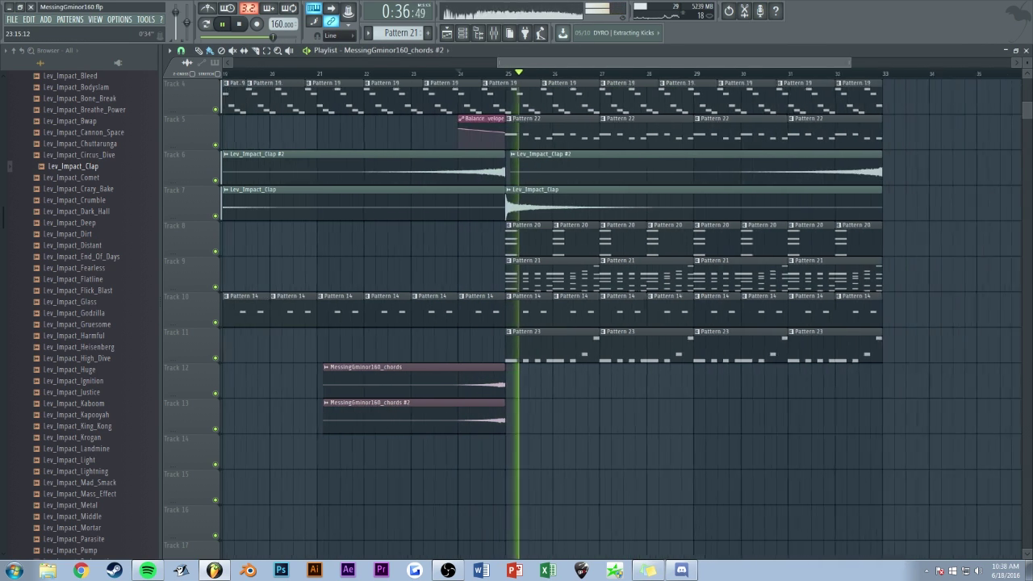
pyautogui.scroll(-1, 584, 66)
pyautogui.scroll(3, 759, 152)
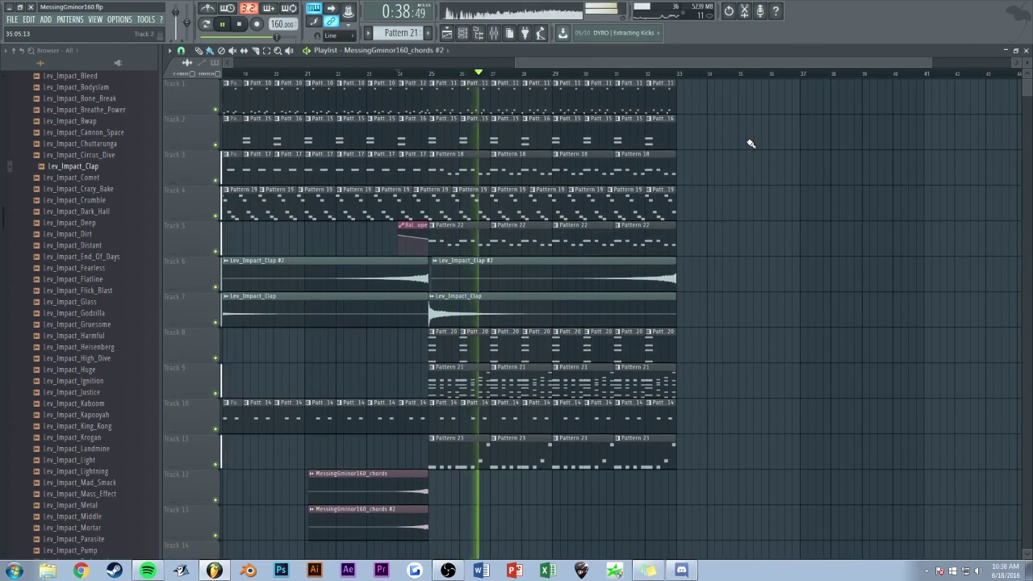
pyautogui.scroll(-2, 632, 63)
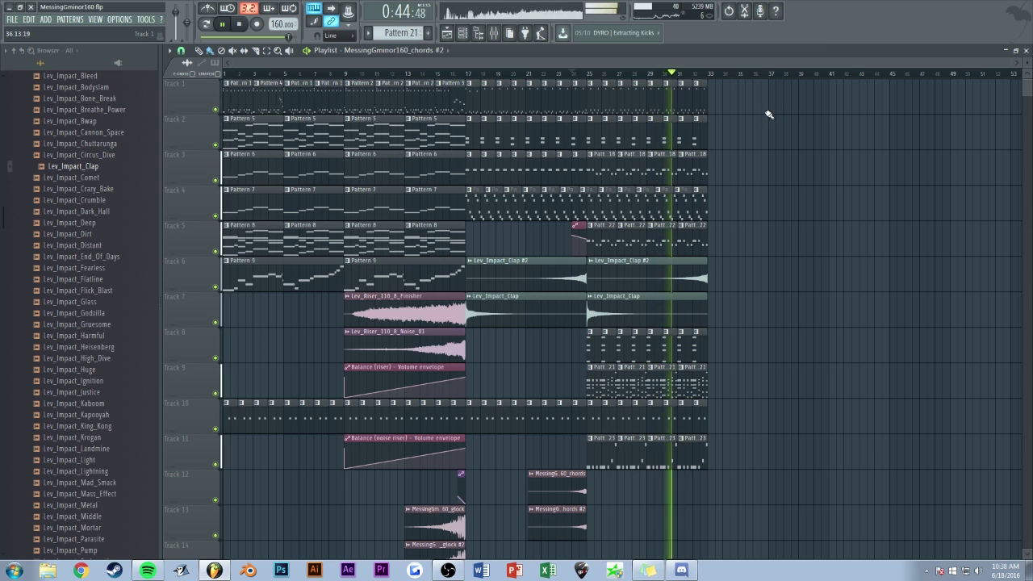
pyautogui.scroll(1, 943, 126)
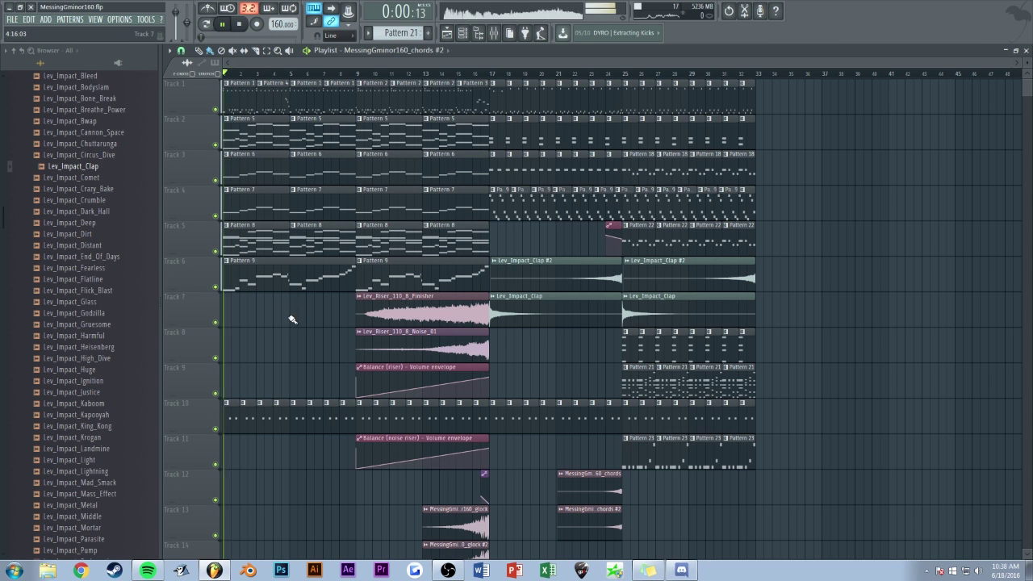
pyautogui.scroll(3, 374, 60)
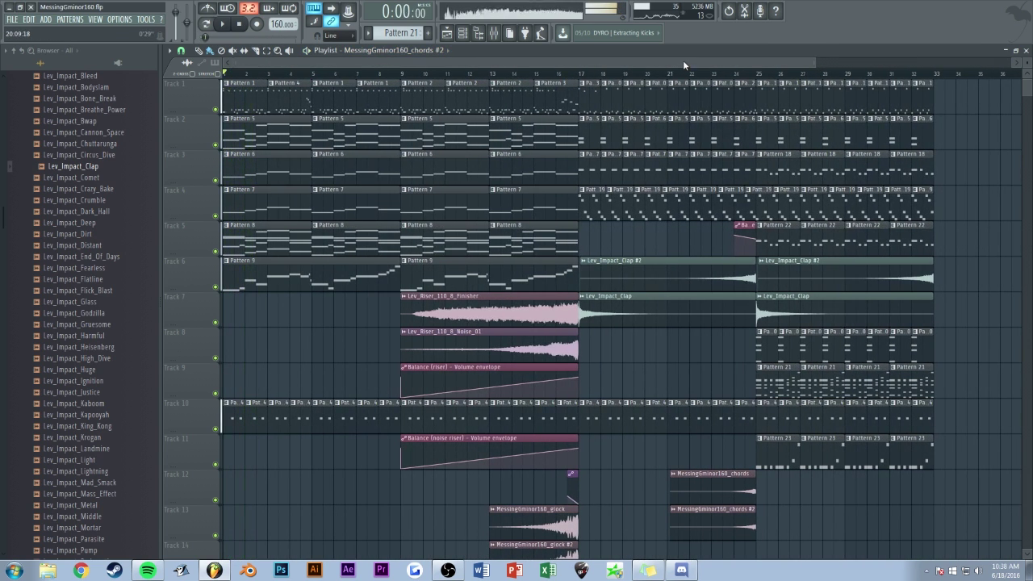
# Step: Copy the chord notes from Pattern 5 and create a new empty pattern, Pattern 25
pyautogui.press('space')
pyautogui.scroll(3, 751, 77)
pyautogui.scroll(-1, 316, 161)
pyautogui.press('space')
pyautogui.click(269, 137)
pyautogui.doubleClick(269, 137)
pyautogui.scroll(-4, 343, 61)
pyautogui.scroll(4, 334, 99)
pyautogui.moveTo(622, 132); pyautogui.dragTo(232, 412)
pyautogui.press('Return')
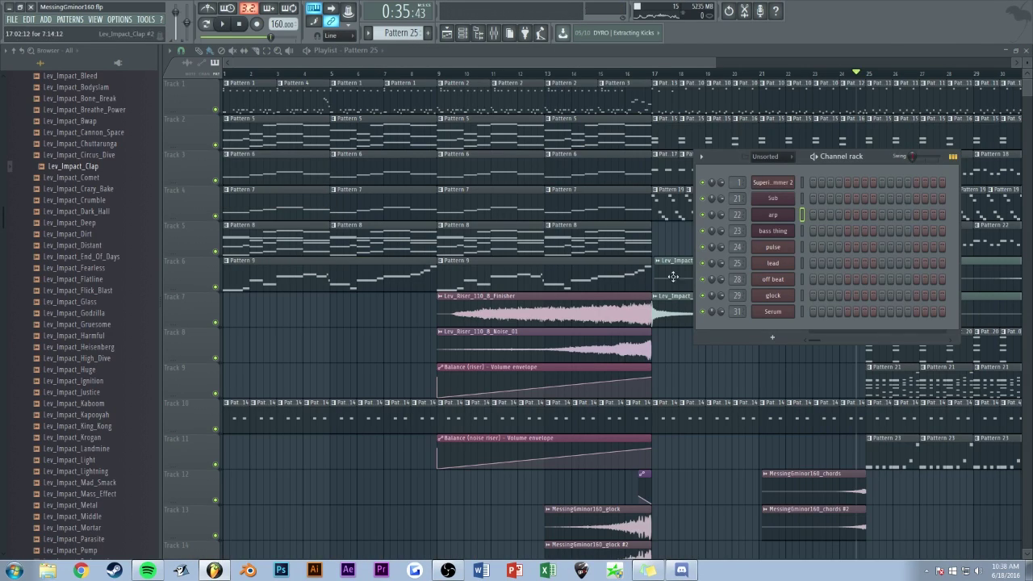
# Step: Paste the copied chord notes into the Serum channel's piano roll in Pattern 25
pyautogui.click(801, 312)
pyautogui.press('F7')
pyautogui.hotkey('ctrl', 'v')
pyautogui.press('F7')
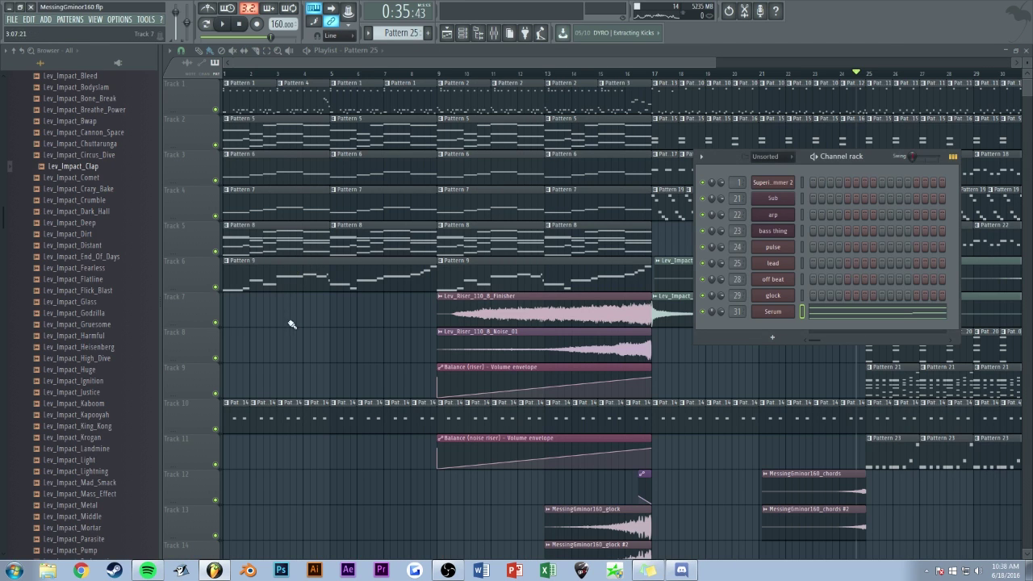
# Step: Place Pattern 25 at bar 1 on Track 12 and repeat it back to back to fill bars 1 to 16
pyautogui.click(235, 496)
pyautogui.hotkey('ctrl', 'b')
pyautogui.hotkey('ctrl', 'b')
pyautogui.hotkey('ctrl', 'b')
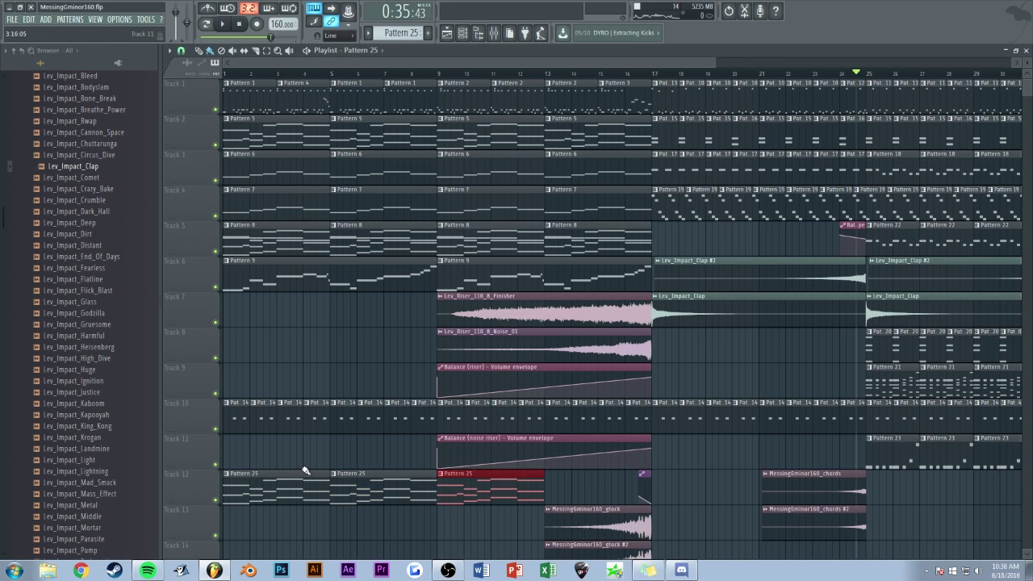
# Step: Select the four Pattern 25 clips, move them down to the empty Track 15 and deselect them
pyautogui.moveTo(527, 487); pyautogui.dragTo(243, 491)
pyautogui.hotkey('shift', 'Down')
pyautogui.hotkey('shift', 'Down')
pyautogui.hotkey('shift', 'Down')
pyautogui.hotkey('shift', 'Down')
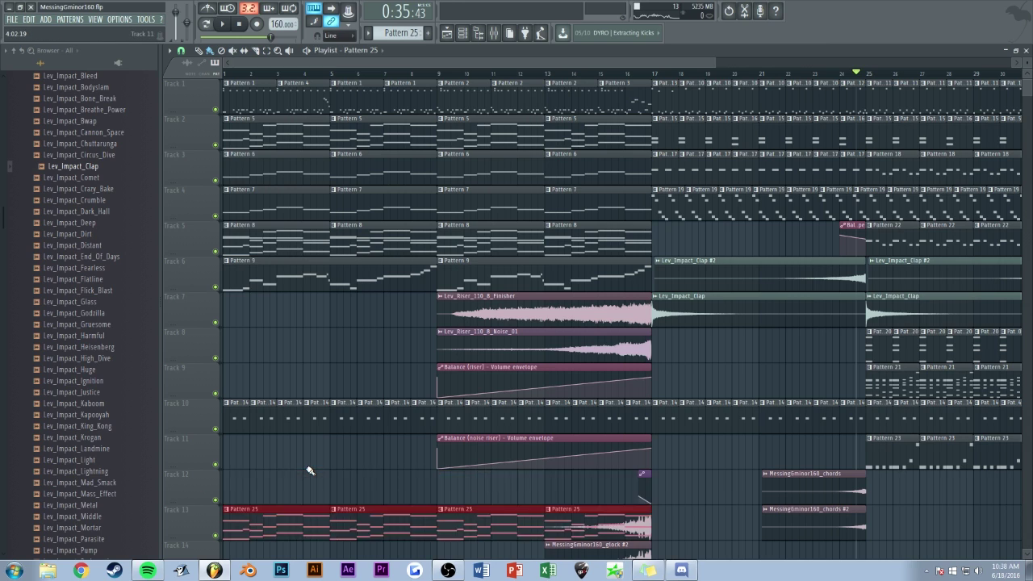
pyautogui.hotkey('shift', 'Up')
pyautogui.press('space')
pyautogui.press('space')
pyautogui.hotkey('ctrl', 'd')
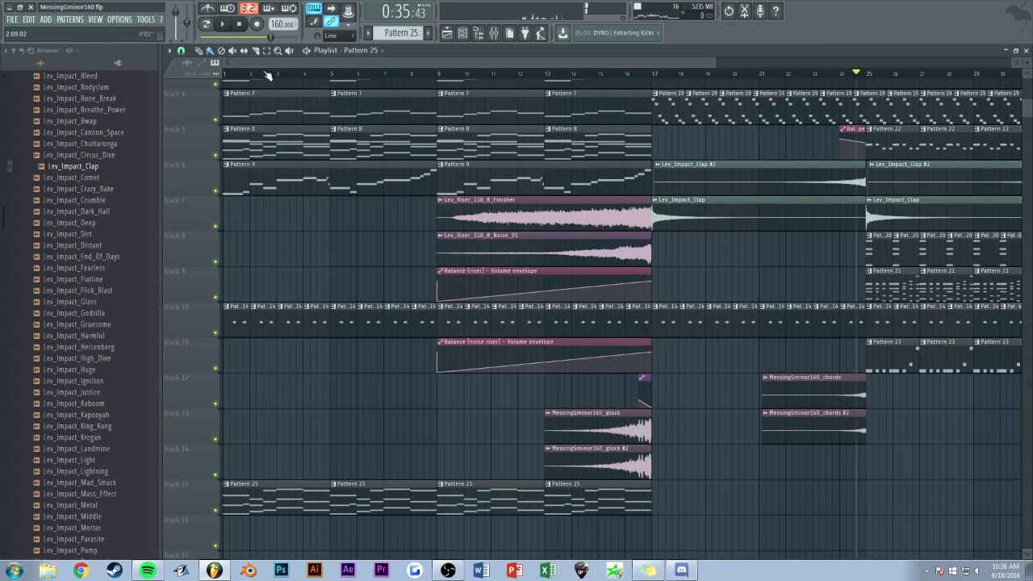
# Step: Inspect the Serum chord notes of Pattern 25 in the piano roll during playback, then return to the playlist
pyautogui.doubleClick(274, 502)
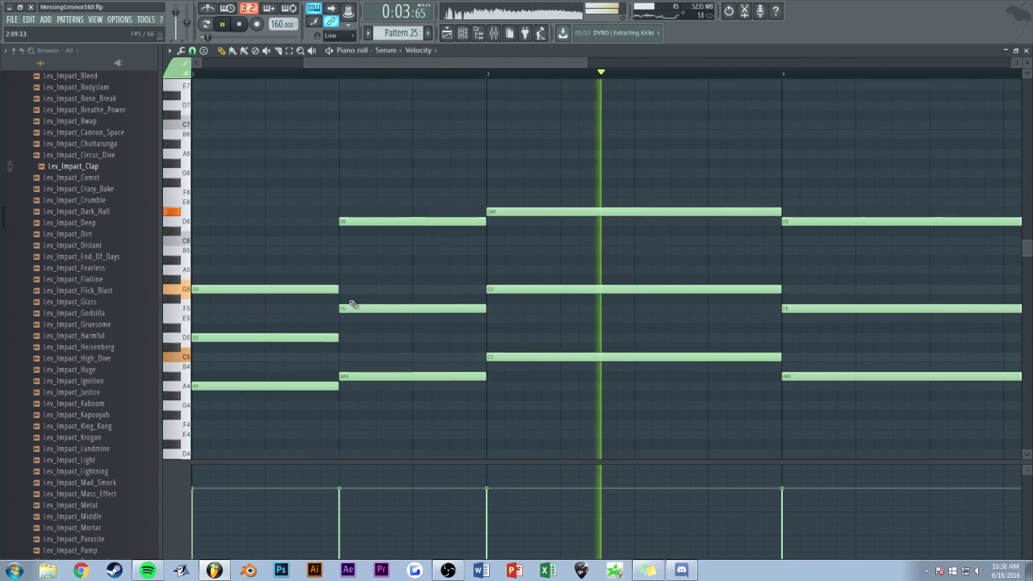
pyautogui.scroll(-4, 427, 64)
pyautogui.click(481, 34)
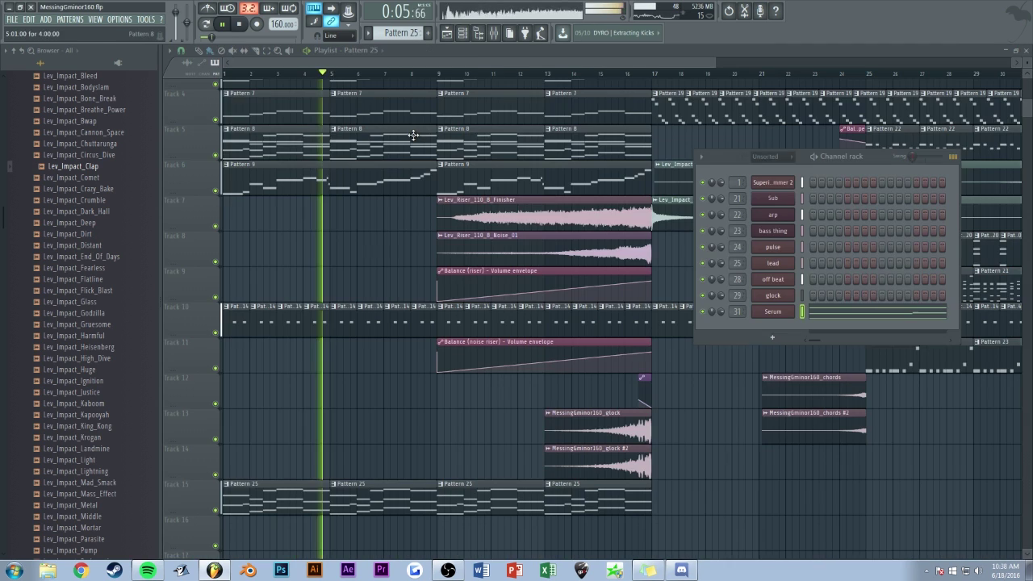
# Step: Toggle solo on the chords mixer track to check it against the mix, then close the mixer
pyautogui.click(493, 34)
pyautogui.rightClick(523, 324)
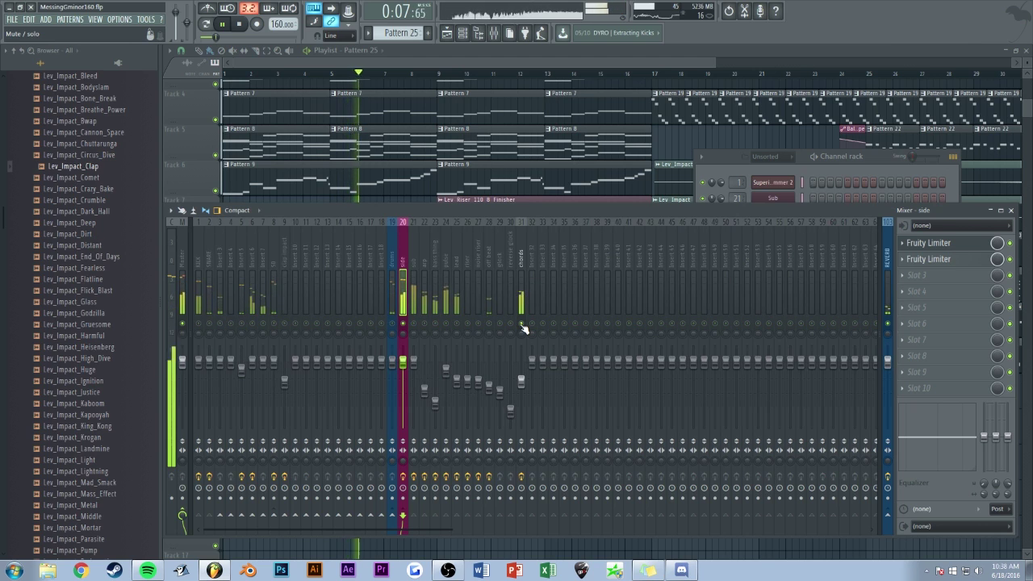
pyautogui.rightClick(522, 325)
pyautogui.click(451, 56)
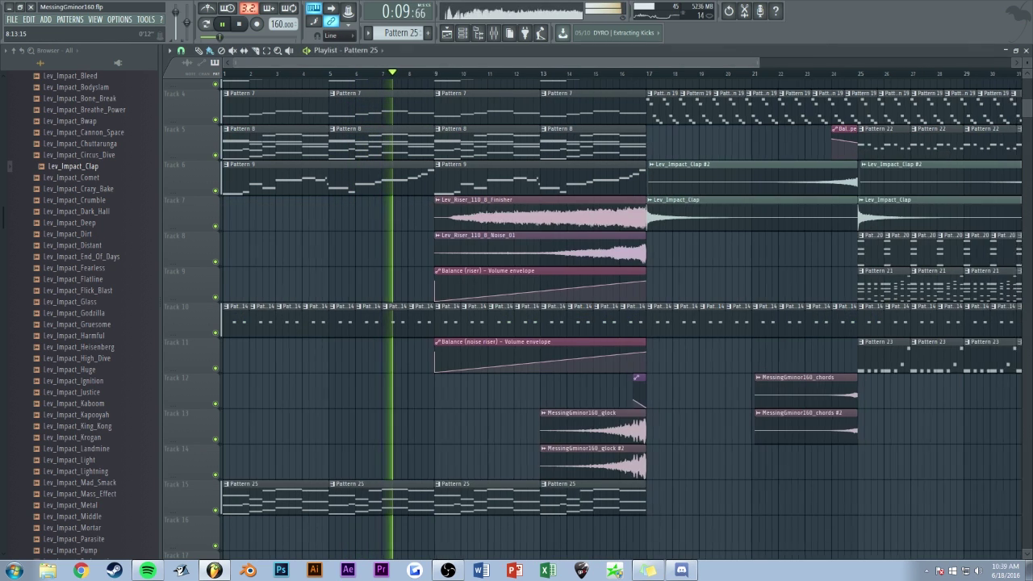
# Step: Play the whole arrangement through to bar 33, stop playback and save the project
pyautogui.scroll(-3, 795, 125)
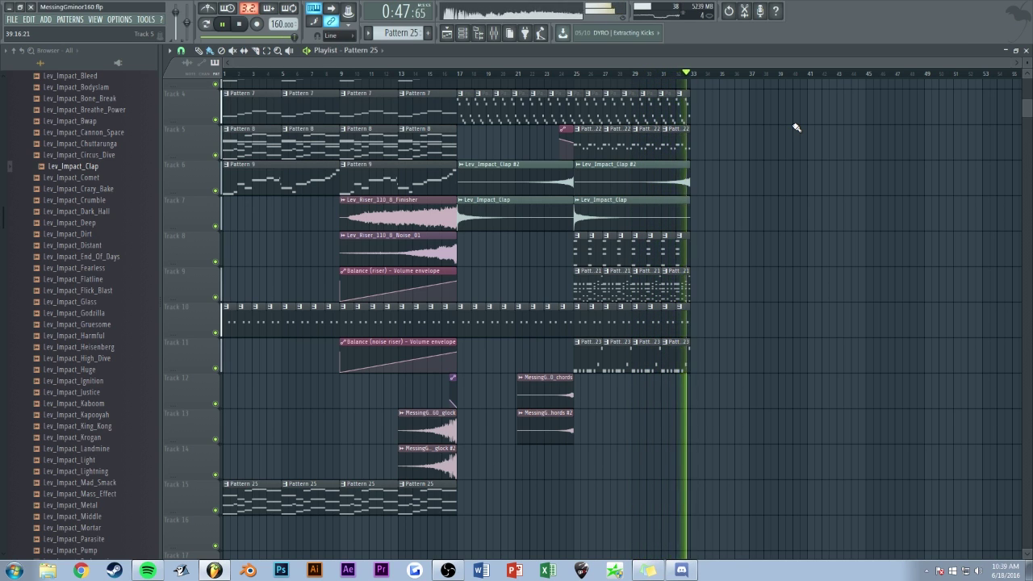
pyautogui.scroll(3, 791, 129)
pyautogui.press('space')
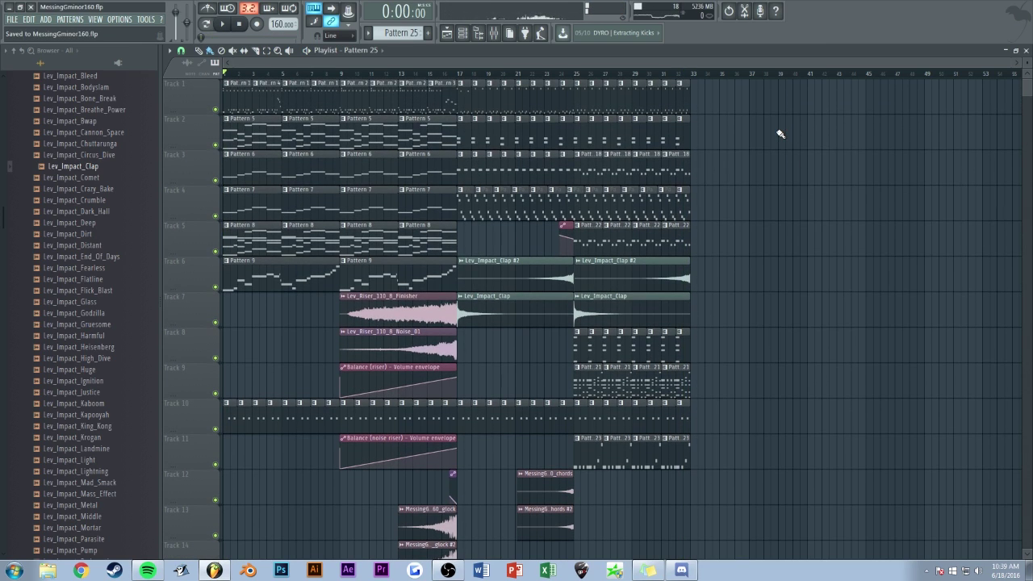